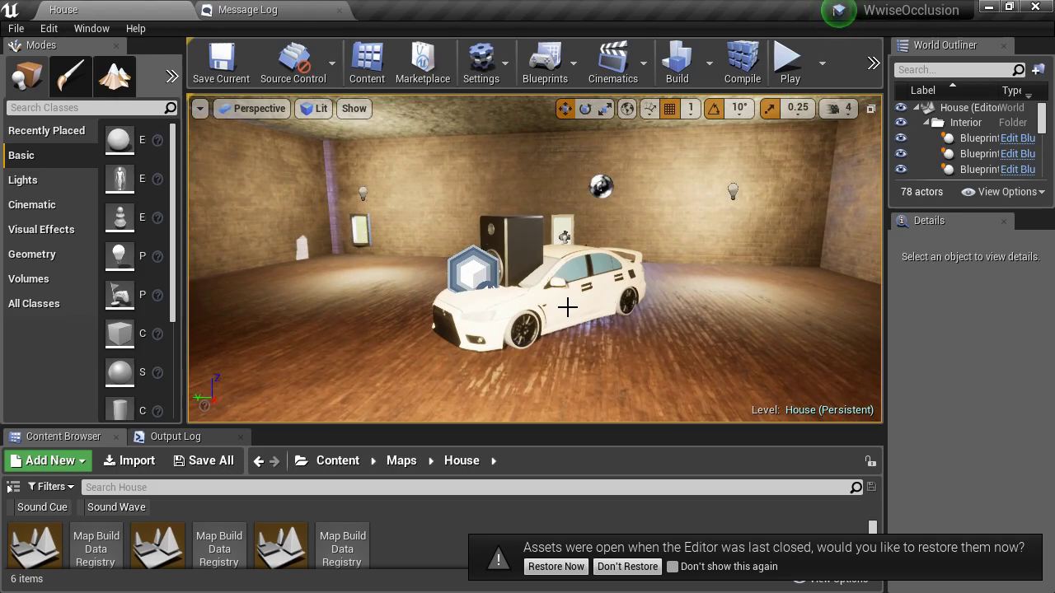
Switch to the Wwise project and review the SFX_Car_Idle, SFX_Music_EDM and SFX_VO_Poem_speedenza sound properties
key("alt+Tab")
left_click(502, 320)
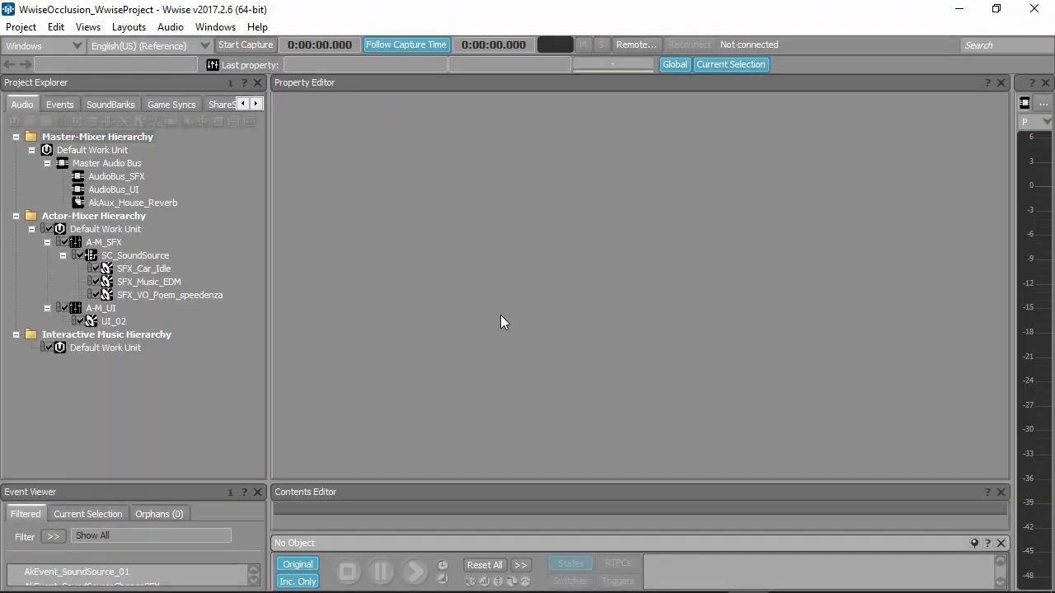
left_click(140, 272)
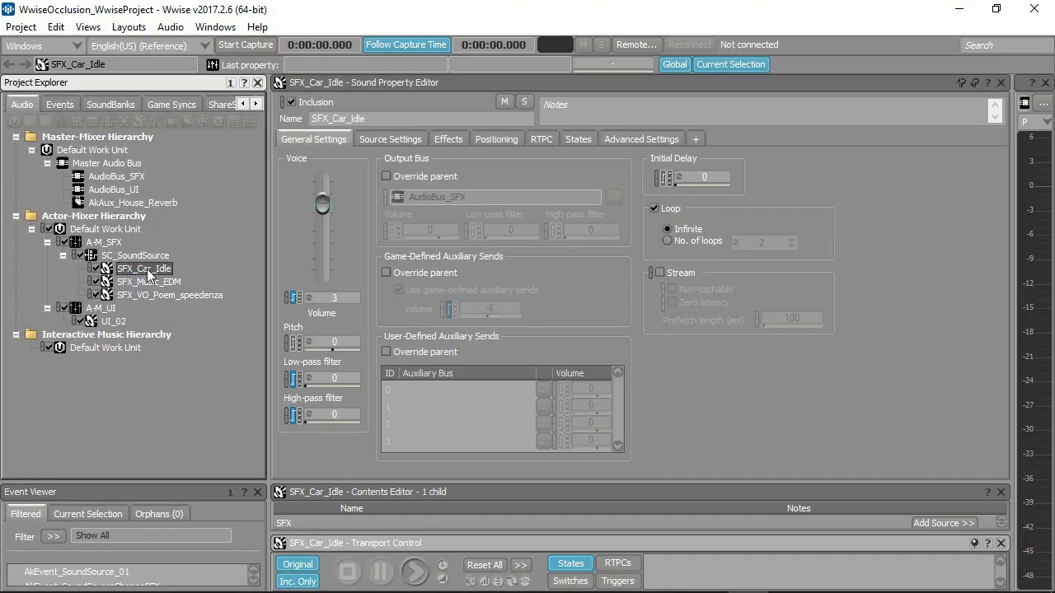
left_click(149, 281)
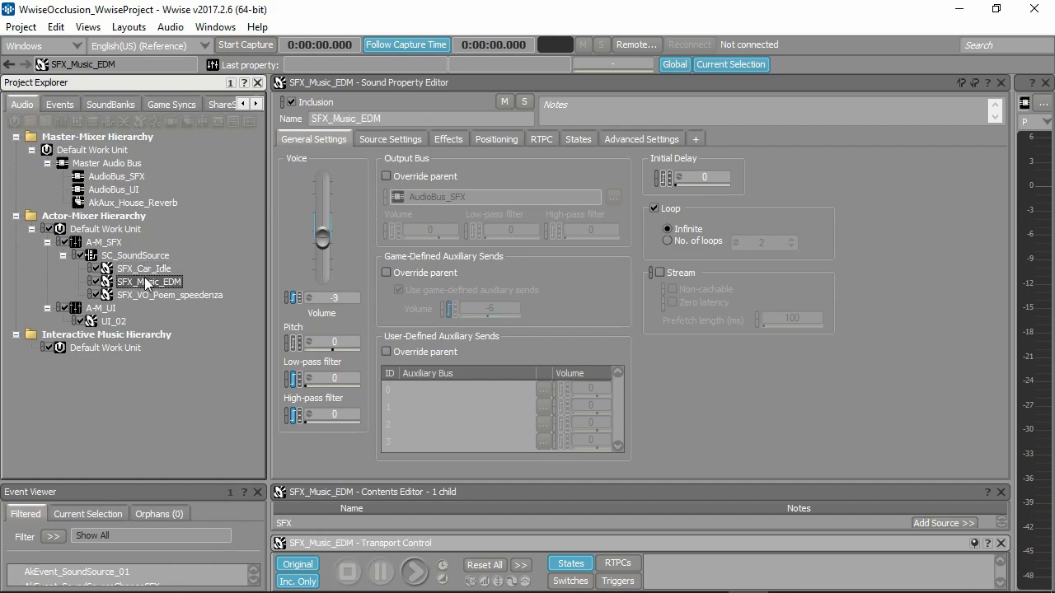
left_click(148, 296)
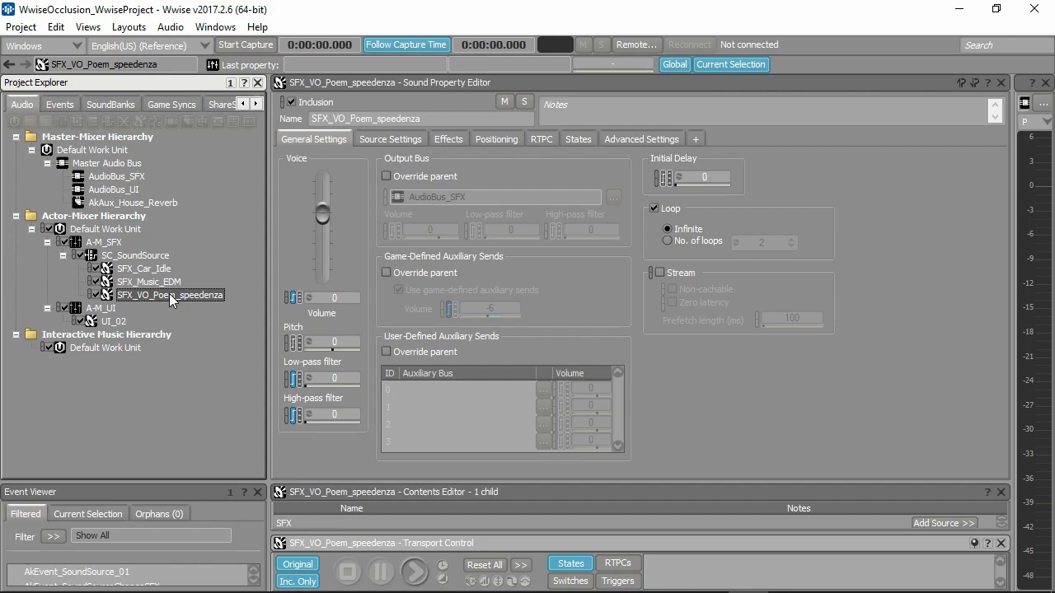
Switch back to Unreal Editor and survey the House level's car room and adjoining green room
key("alt+Tab")
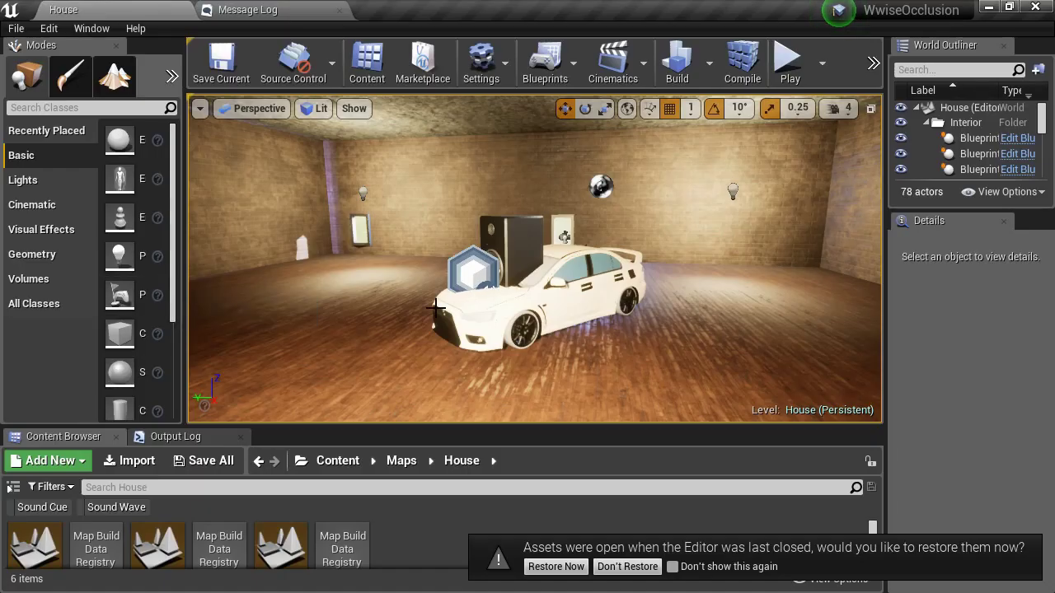
right_click_drag(555, 177, 709, 178)
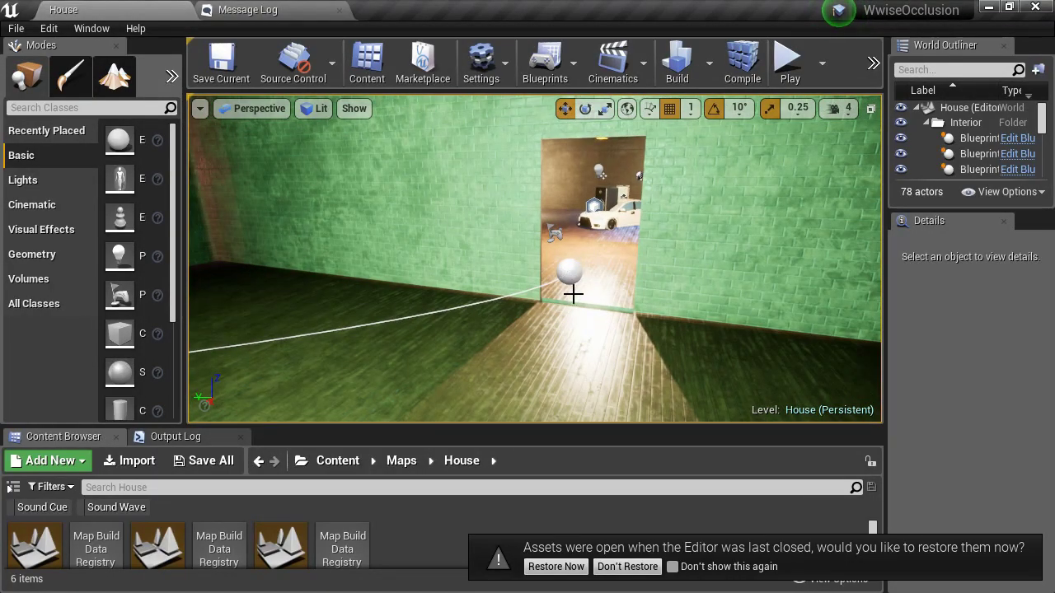
right_click_drag(535, 260, 494, 257)
Switch to the Google Slides presentation and examine the Spline occlusion diagram
key("alt+Tab")
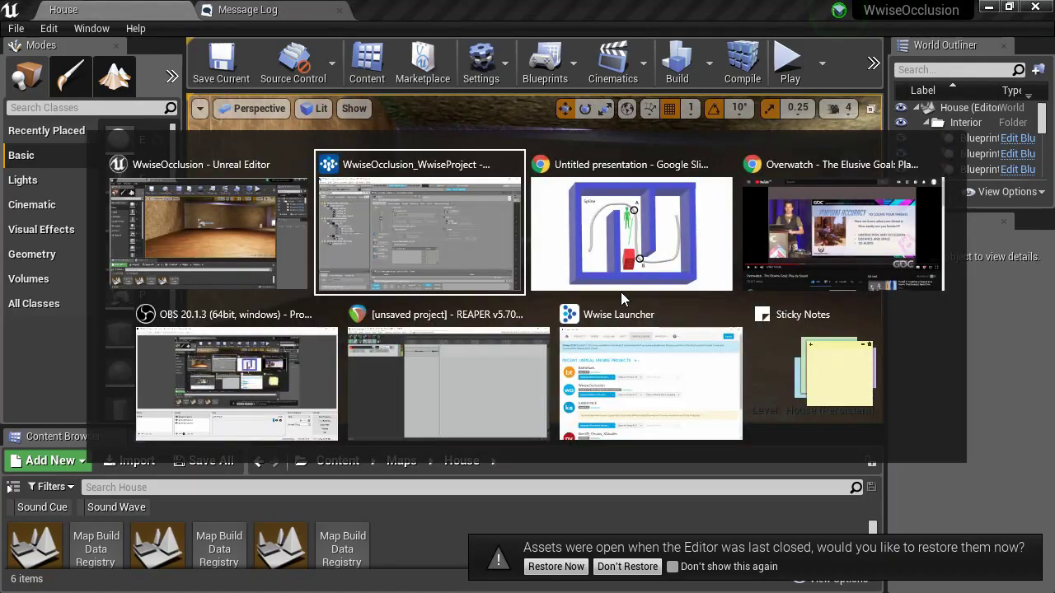
left_click(620, 292)
left_click(537, 167)
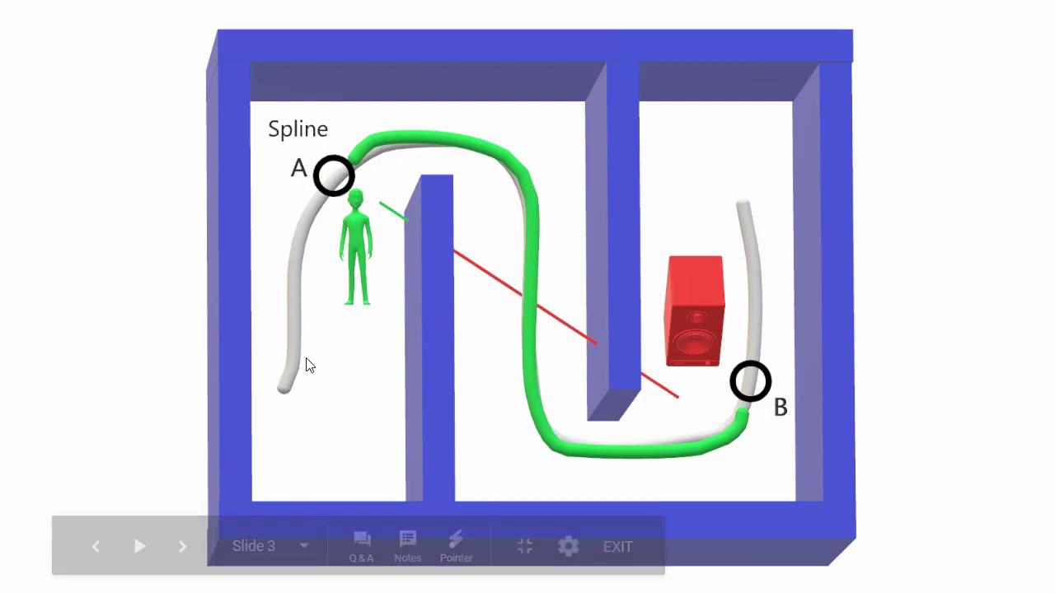
Return to Unreal Editor and decline restoring the previously open assets
key("alt+Tab")
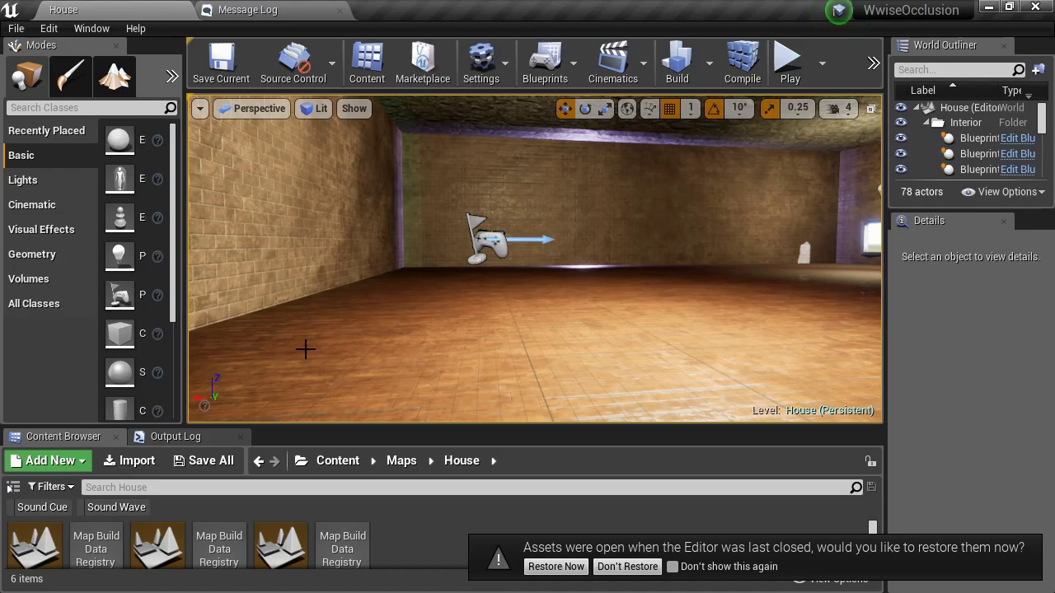
right_click_drag(305, 350, 357, 321)
left_click(618, 570)
right_click_drag(569, 362, 459, 364)
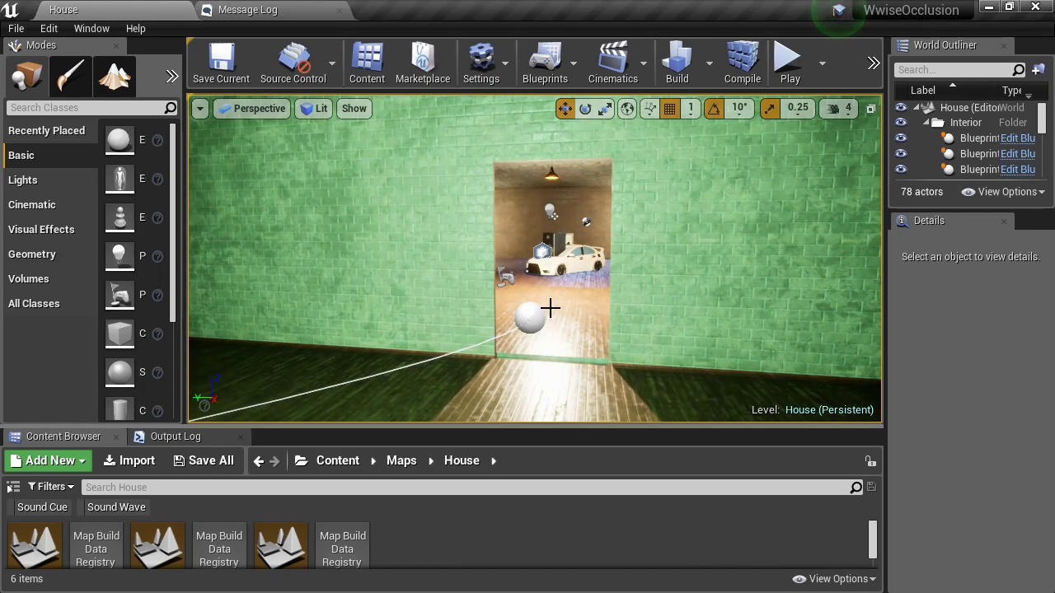
Start playing the House level with mouse control captured and the viewport in full screen
key("alt+p")
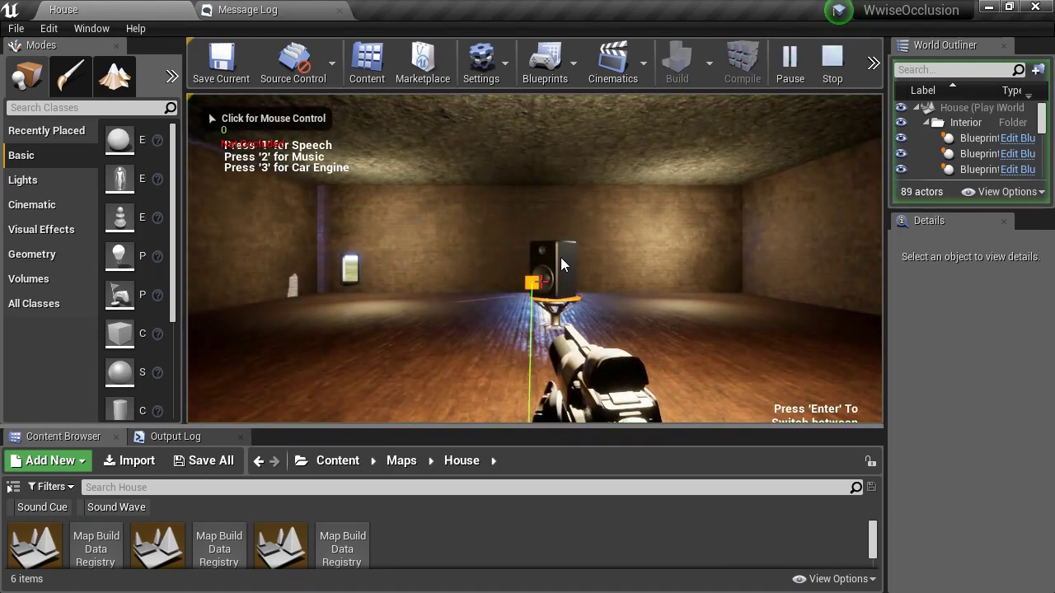
left_click(561, 259)
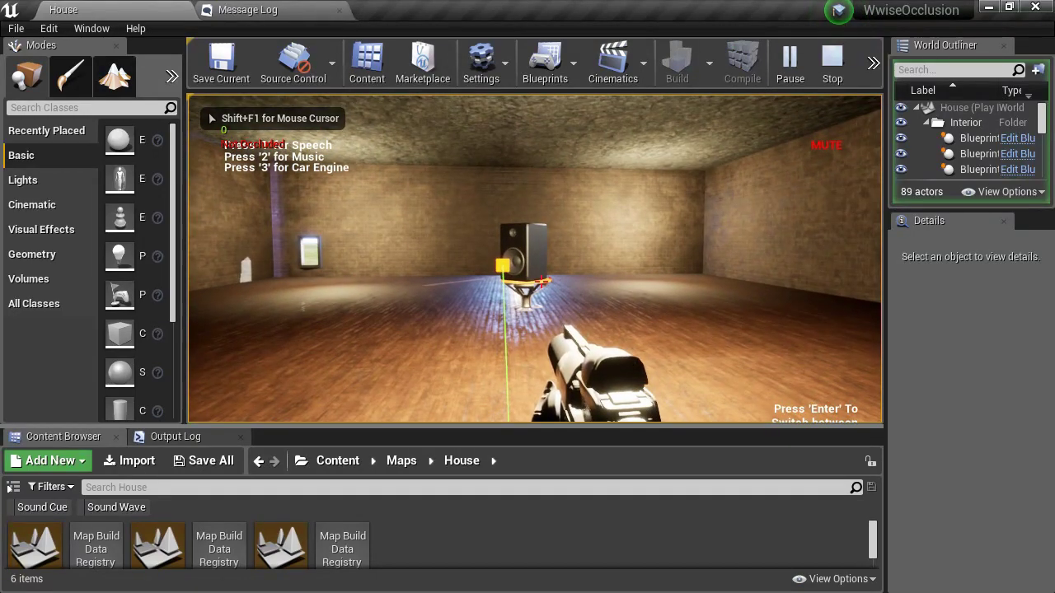
key("F11")
Walk around the speaker in the brown brick room and back away until the whole speaker is in view
key("w")
key("a")
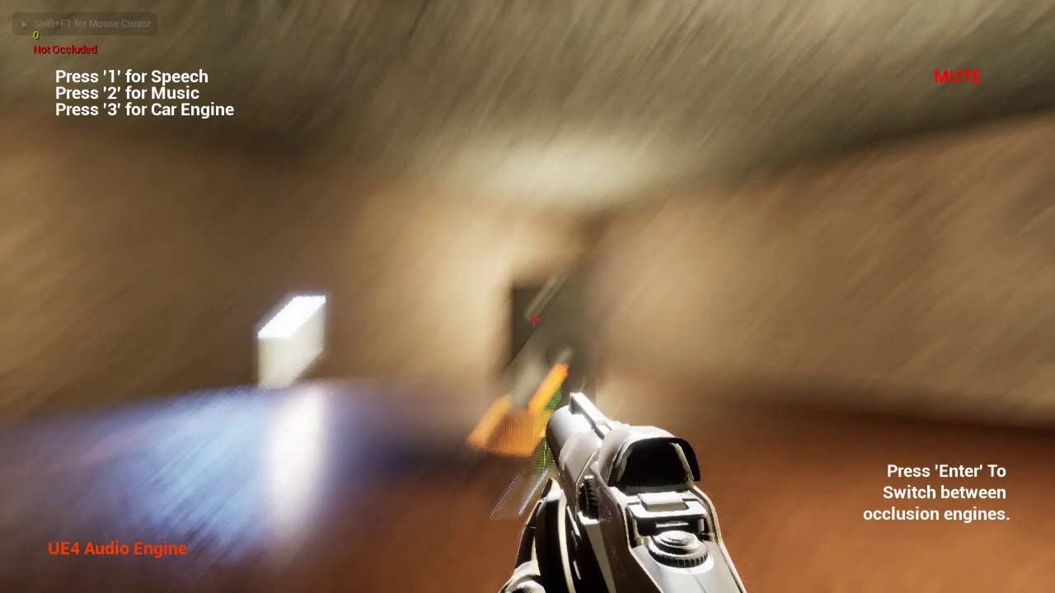
key("s")
key("d")
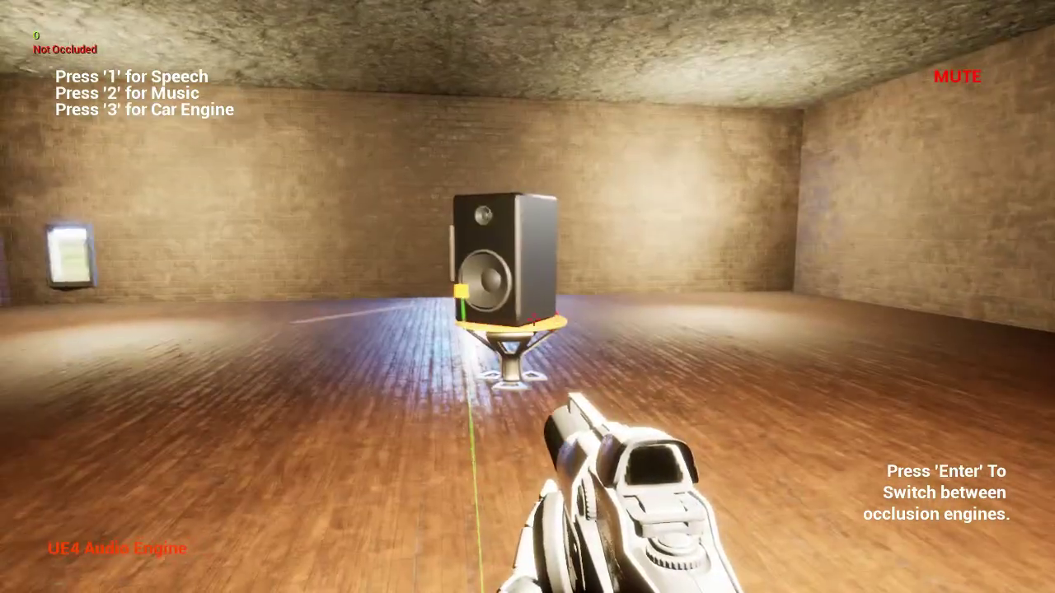
key("s")
key("d")
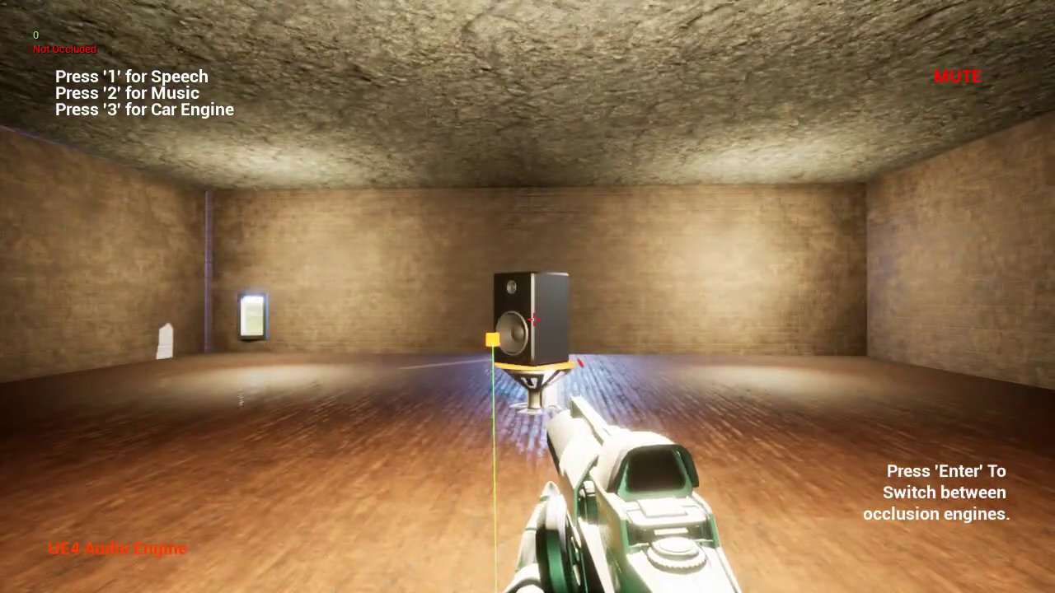
Show the Simple Occlusion slide in the presentation and return to the running level
key("alt+Tab")
key("Home")
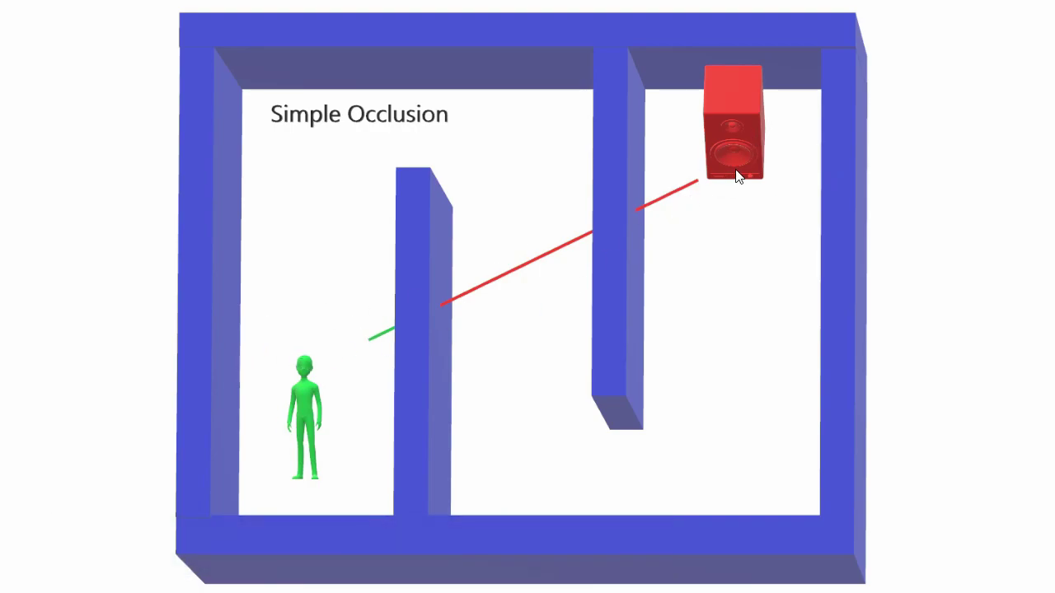
key("alt+Tab")
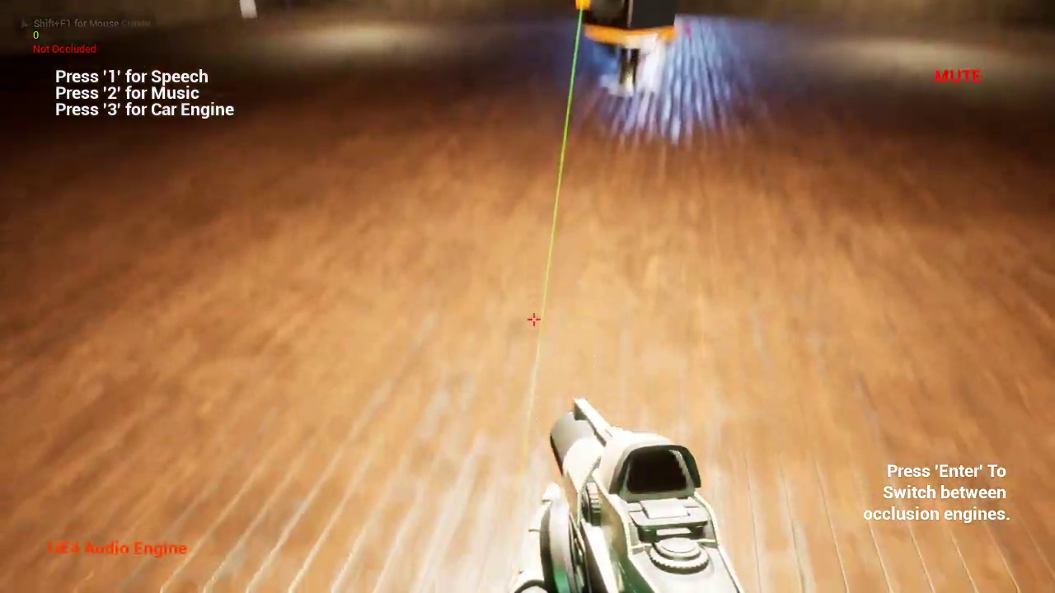
Walk through the doorway into the green room and compare the setup with the Simple Occlusion diagram
key("w")
key("d")
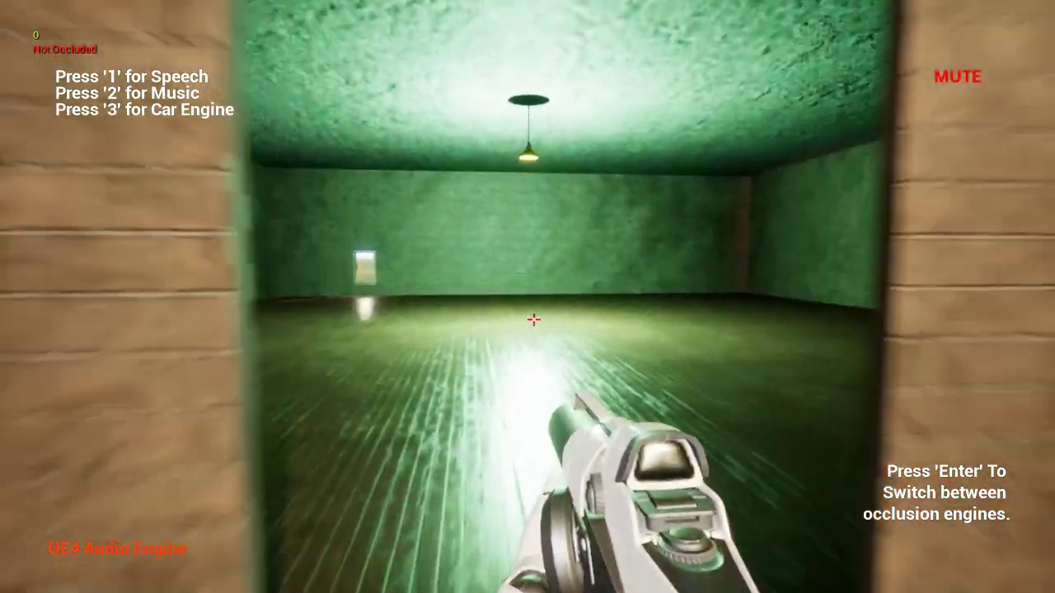
key("s")
key("w")
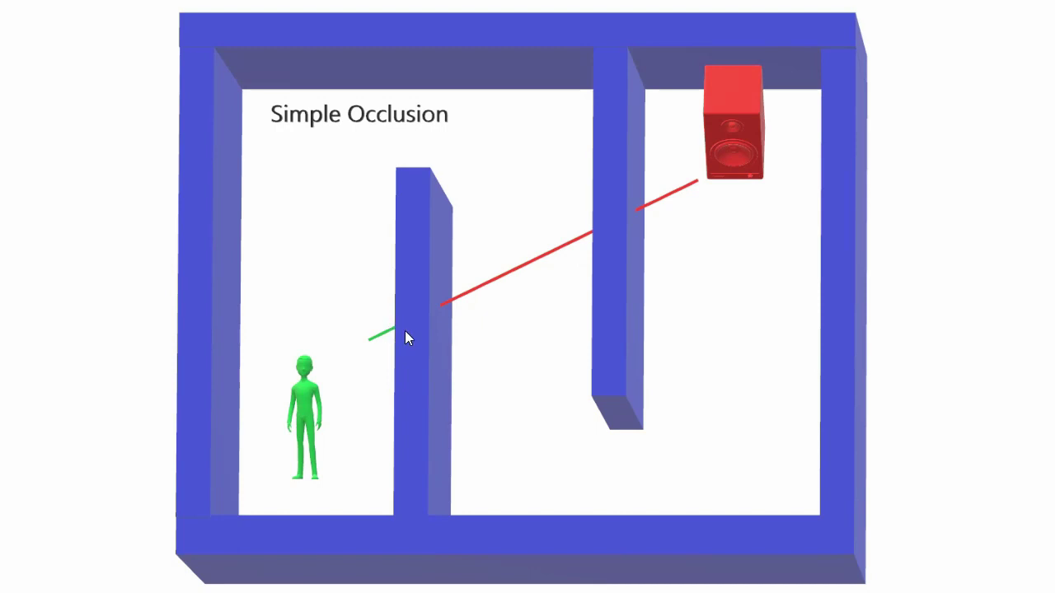
left_click(405, 331)
left_click(404, 330)
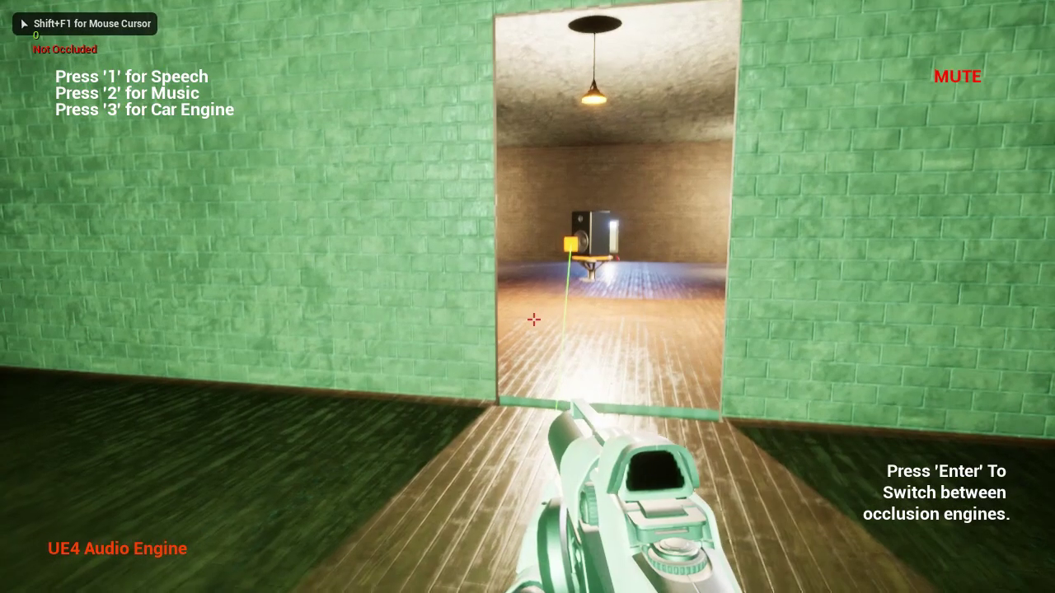
Position the player in the green room facing the speaker through the open doorway
key("s")
key("w")
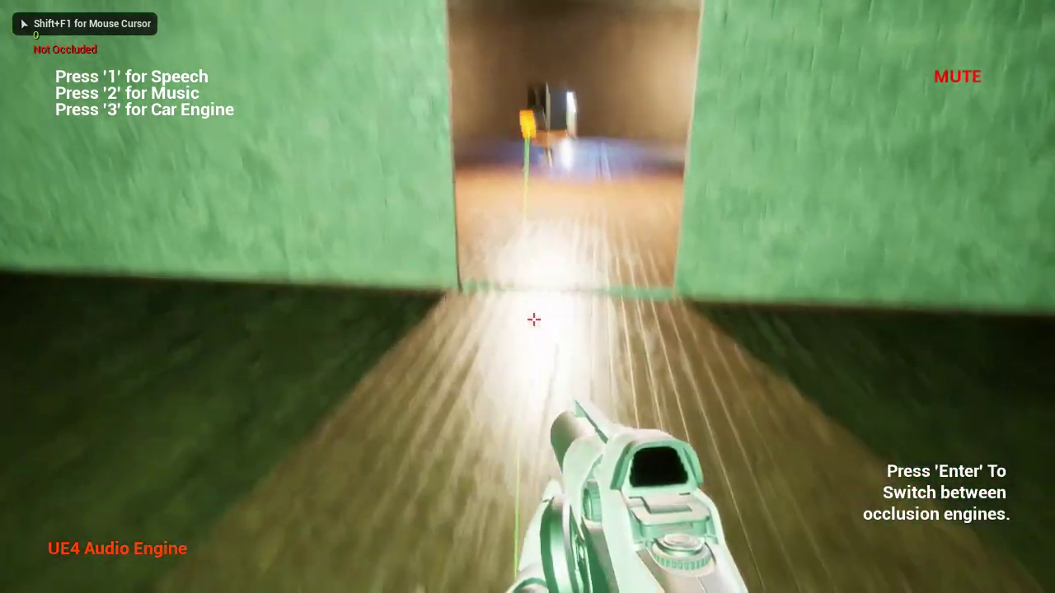
key("w")
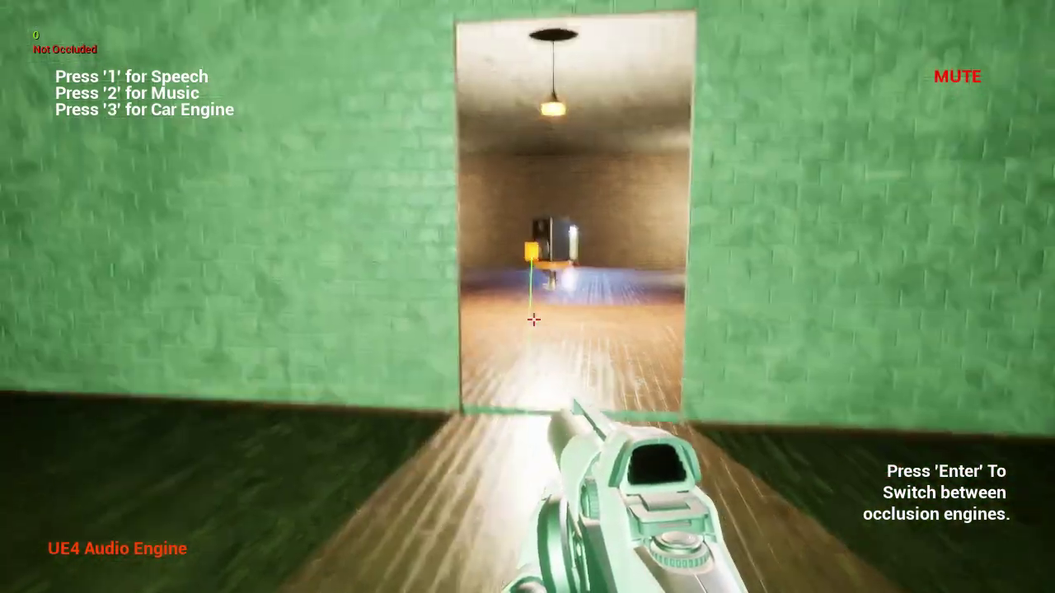
key("w")
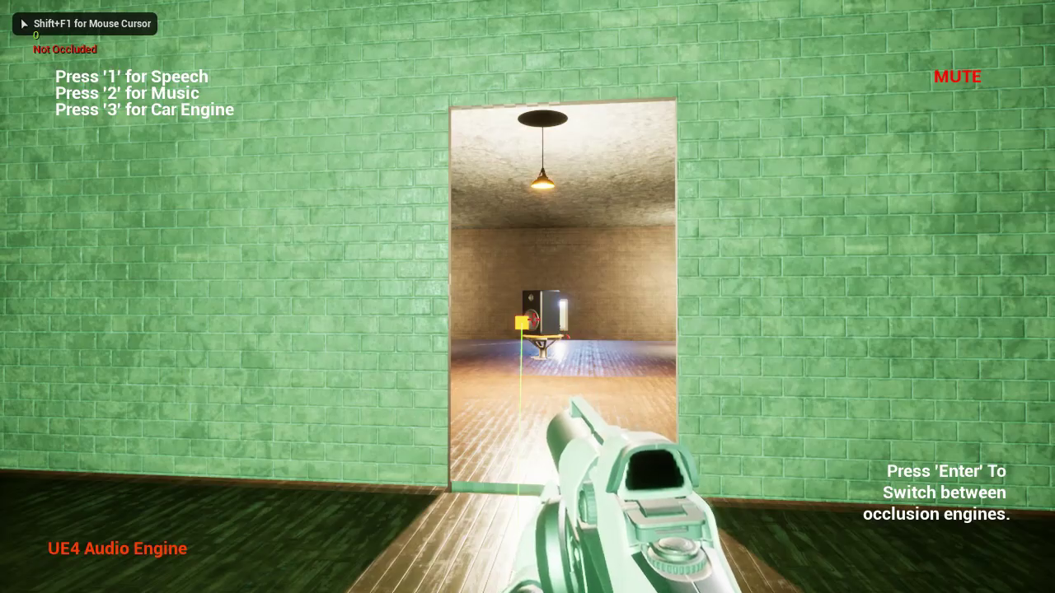
Test occlusion by sidestepping behind the green wall and back, and return the presentation from the Spline slide to Simple Occlusion
key("a")
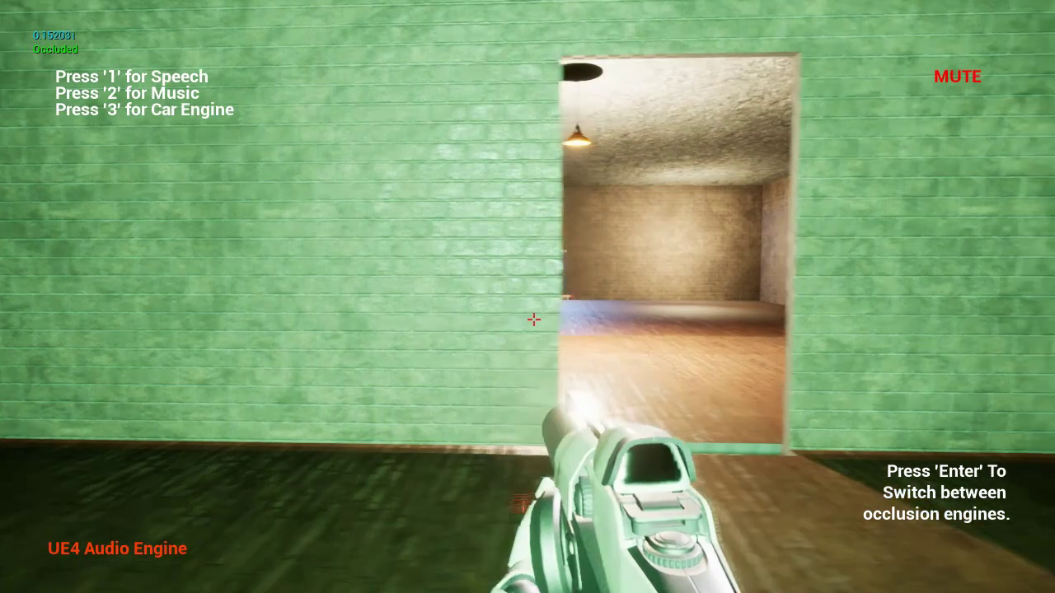
key("d")
key("s")
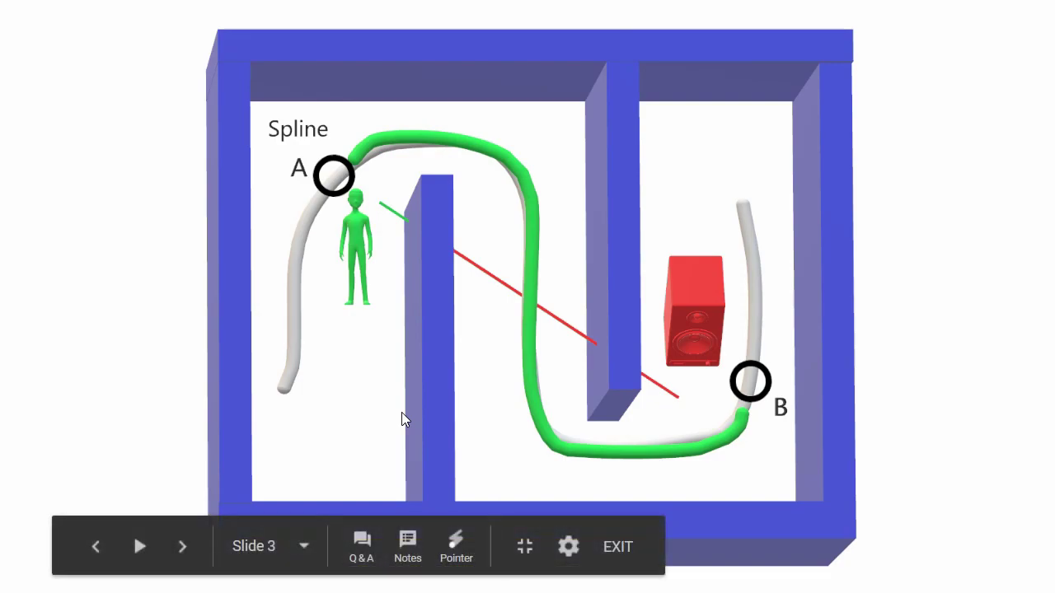
key("Left")
key("Left")
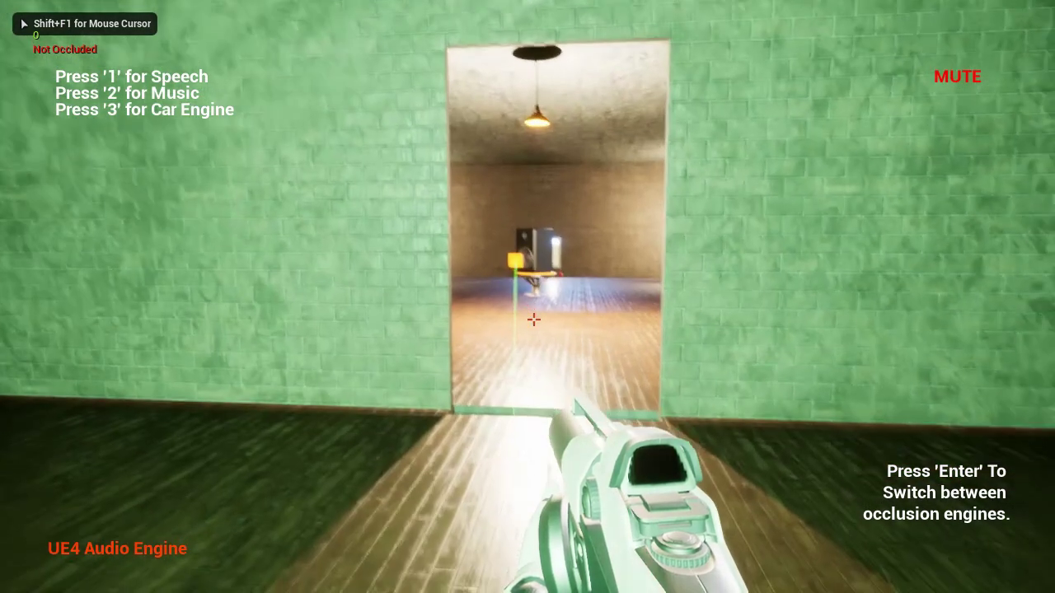
Move around in front of the doorway and walk up to it with a clear line of sight to the speaker
key("w")
key("s")
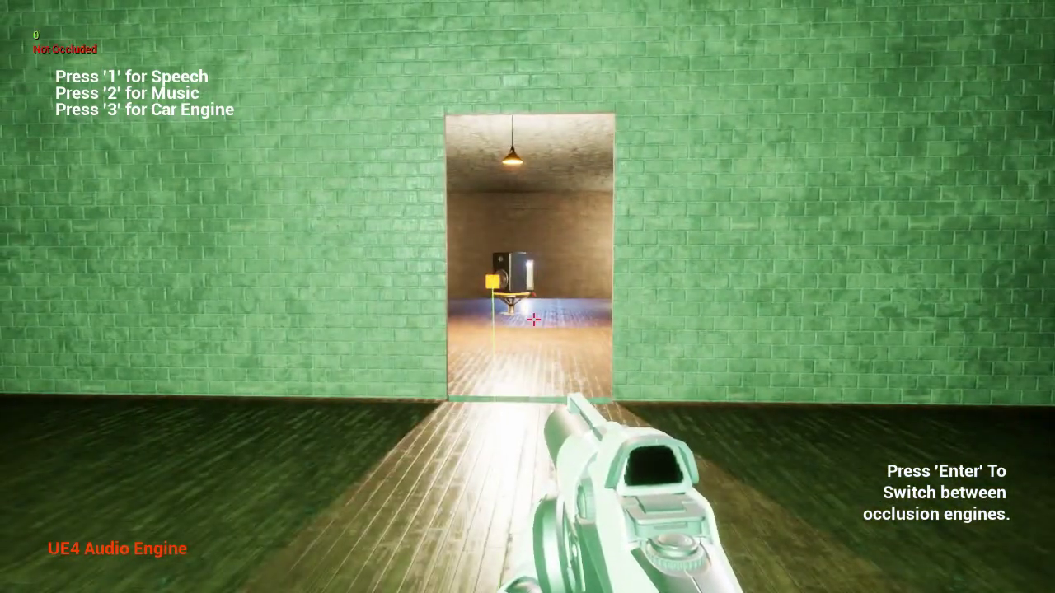
key("a")
key("d")
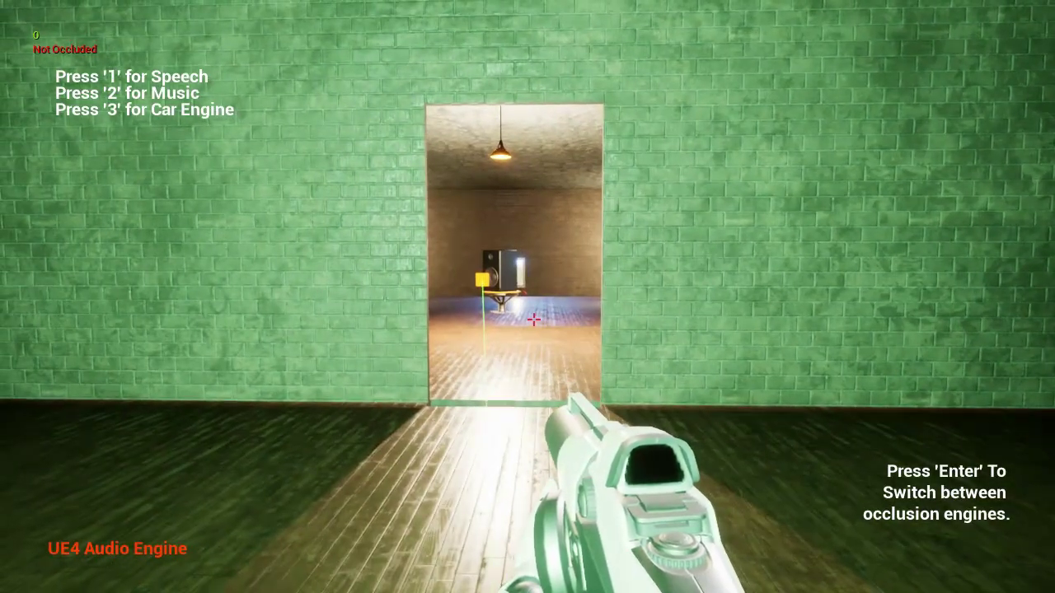
key("w")
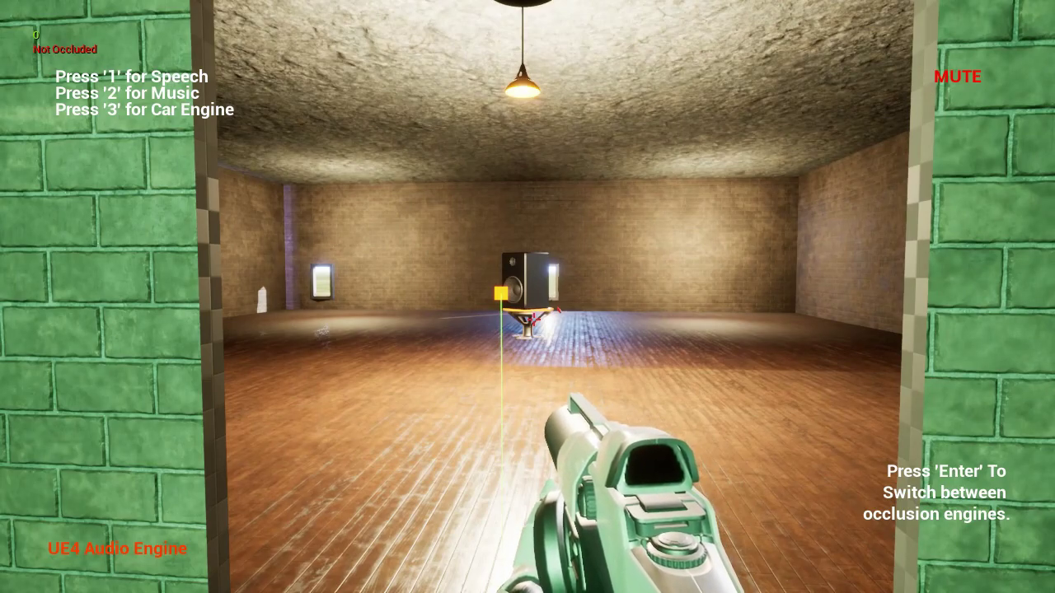
Back into the green room and strafe repeatedly behind the wall and past the doorway to compare occluded and unoccluded positions
key("s")
key("a")
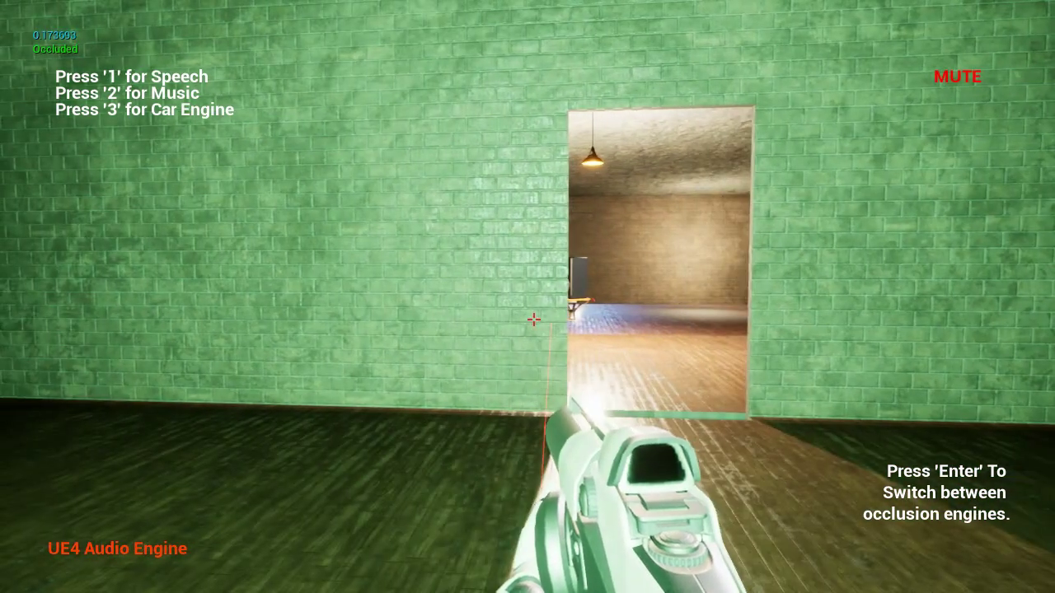
key("d")
key("a")
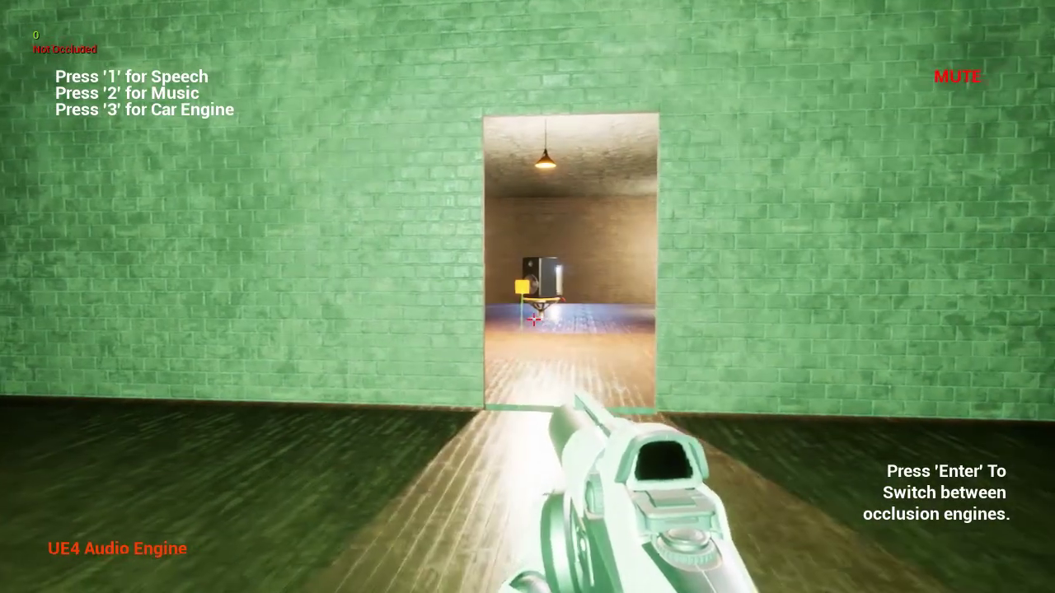
key("a")
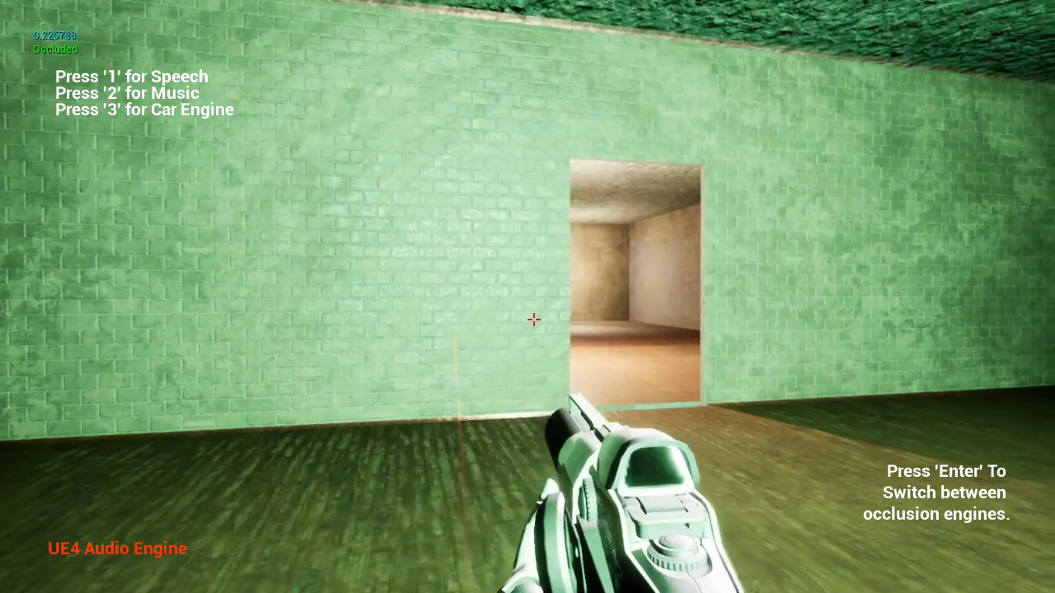
key("d")
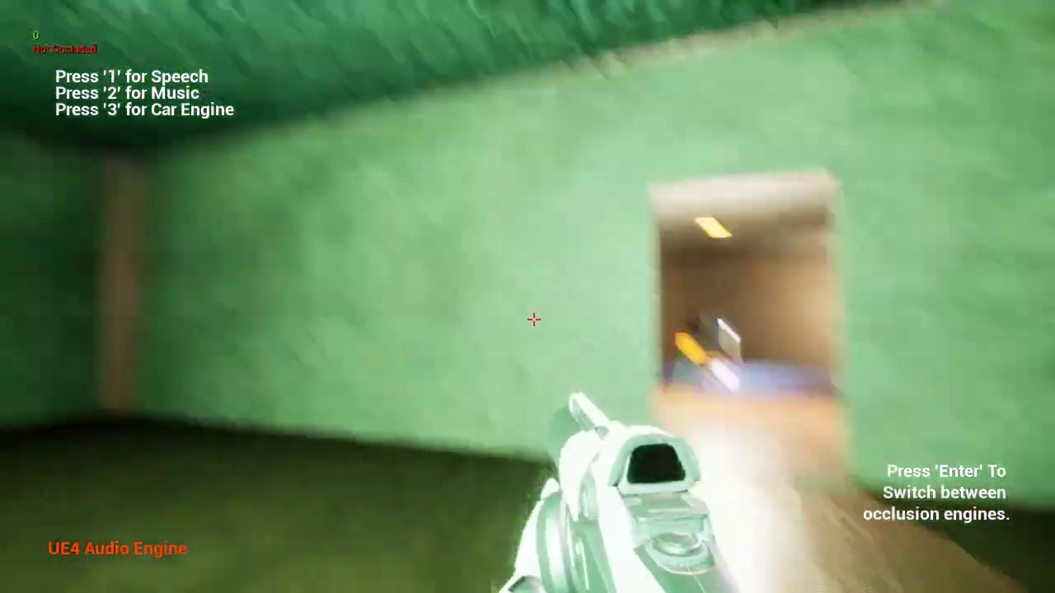
key("a")
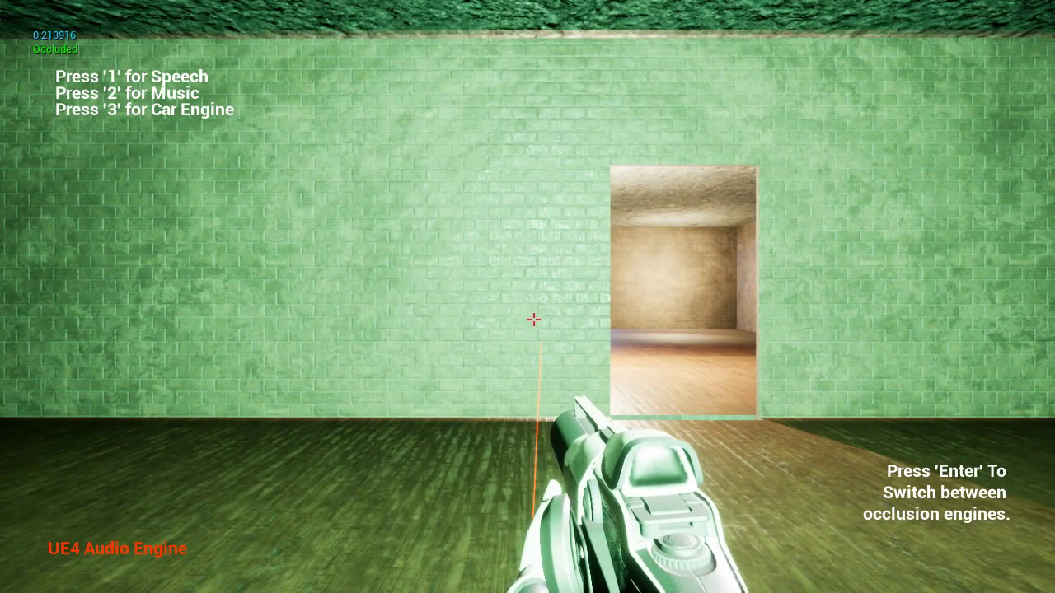
key("w")
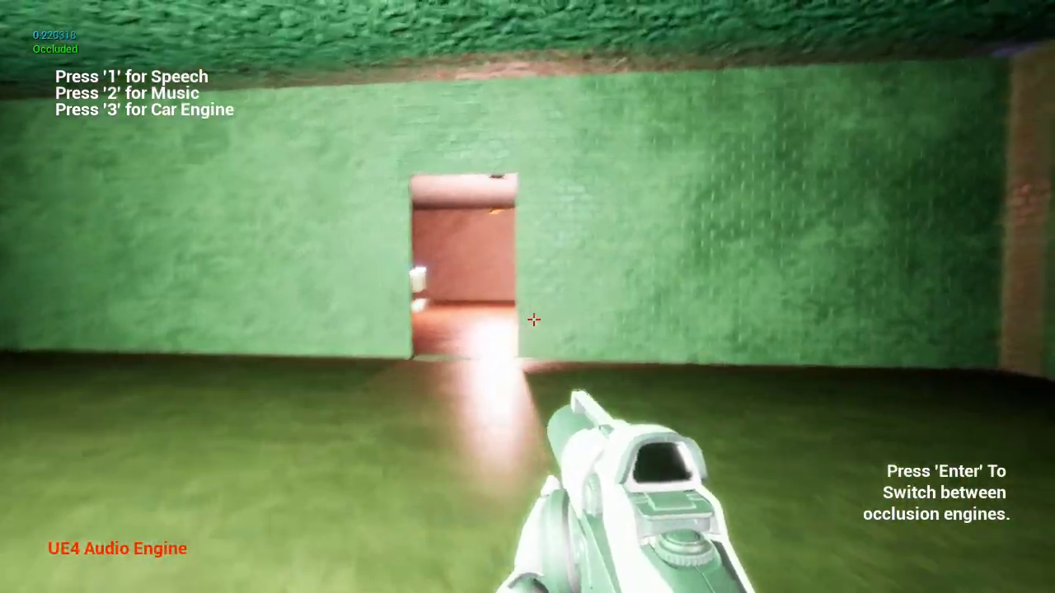
Walk from the green room through the red room into the purple room and move around it to hear the occlusion increase
key("w")
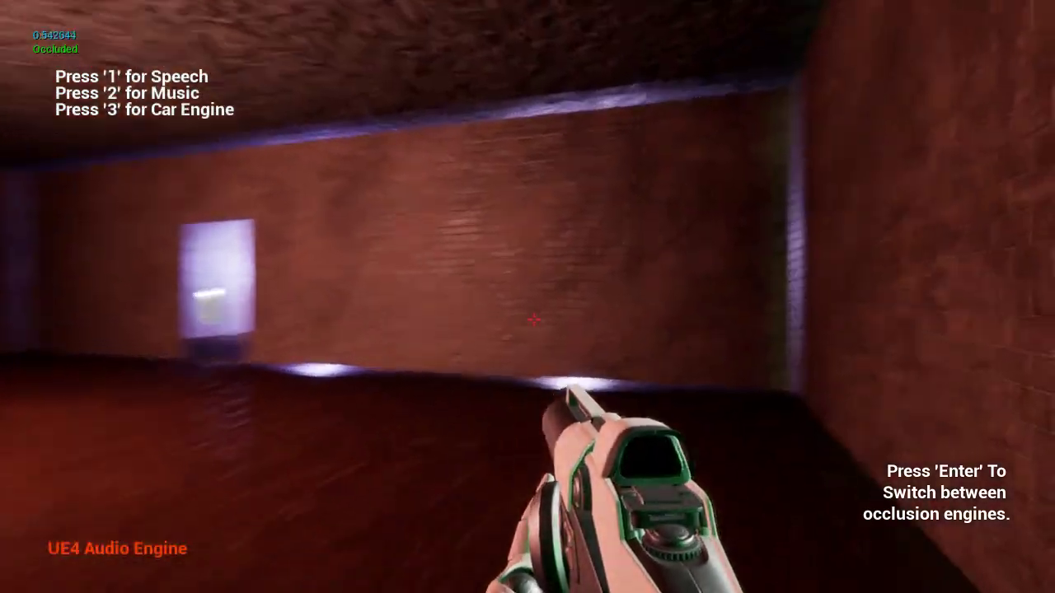
key("s")
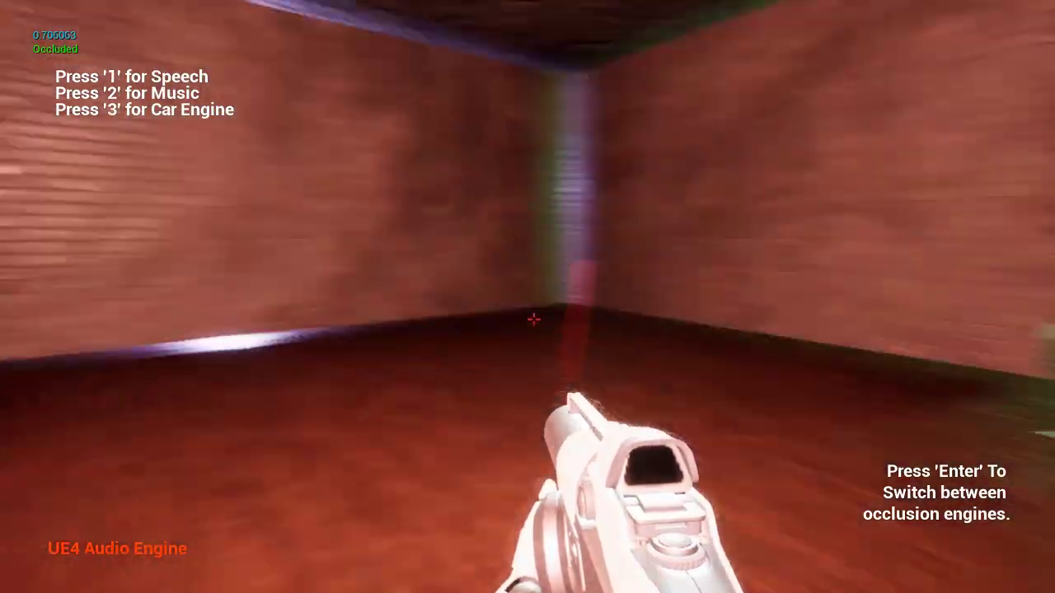
key("s")
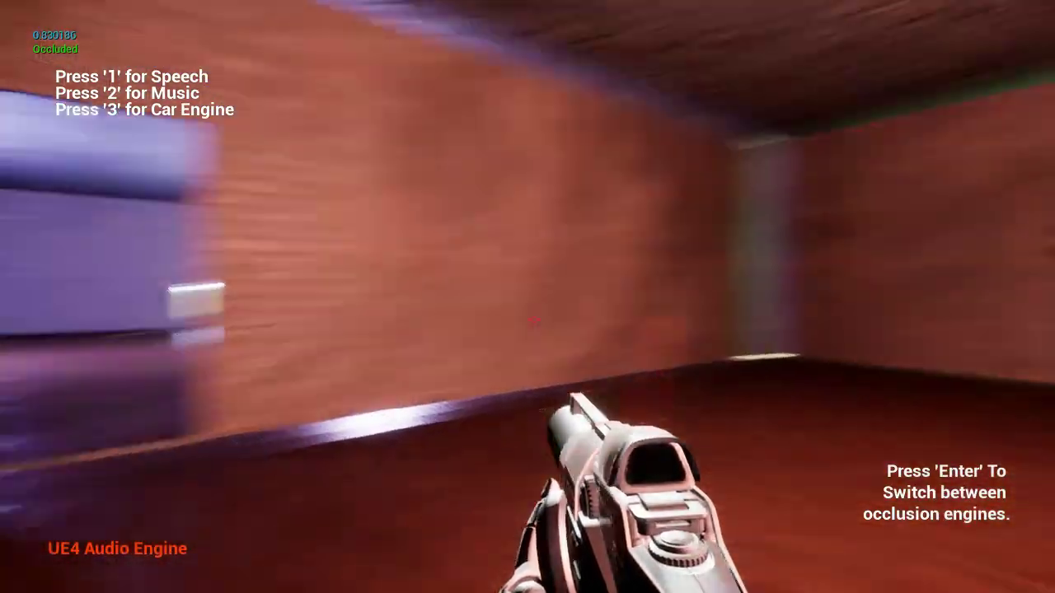
key("w")
key("w")
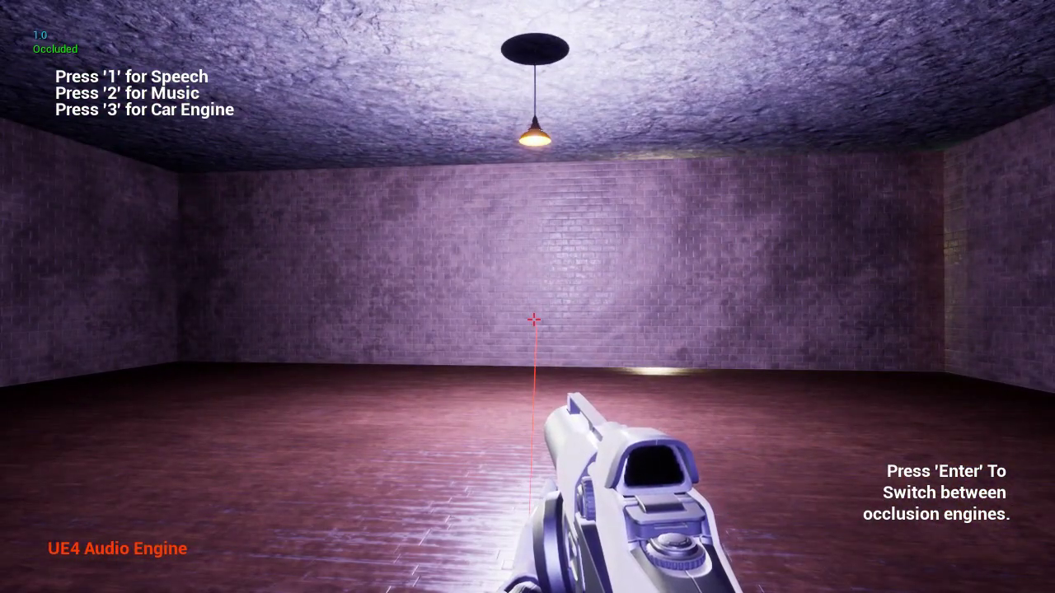
key("w")
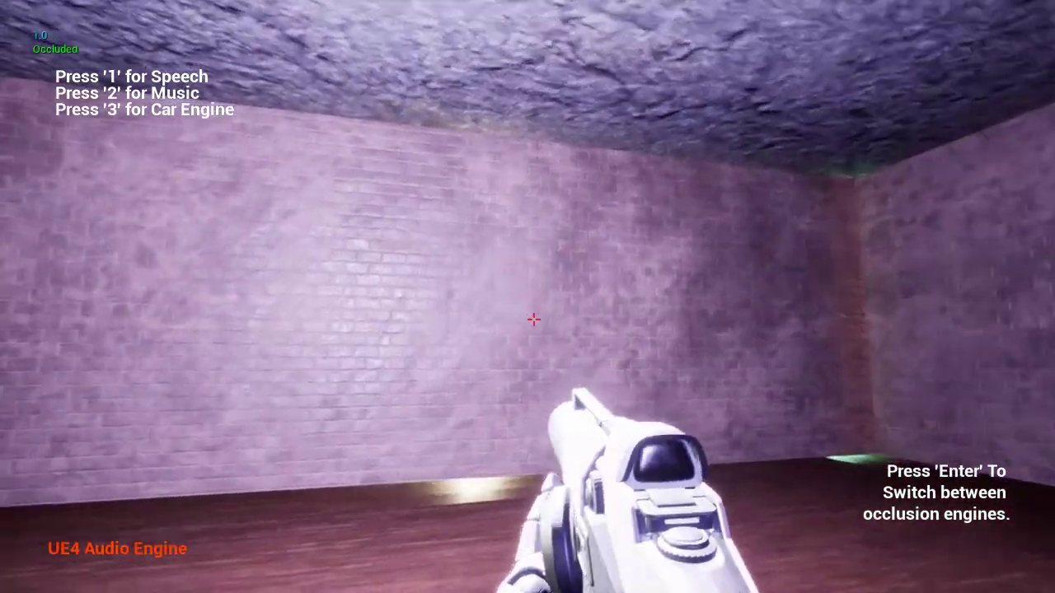
key("s")
key("a")
key("w")
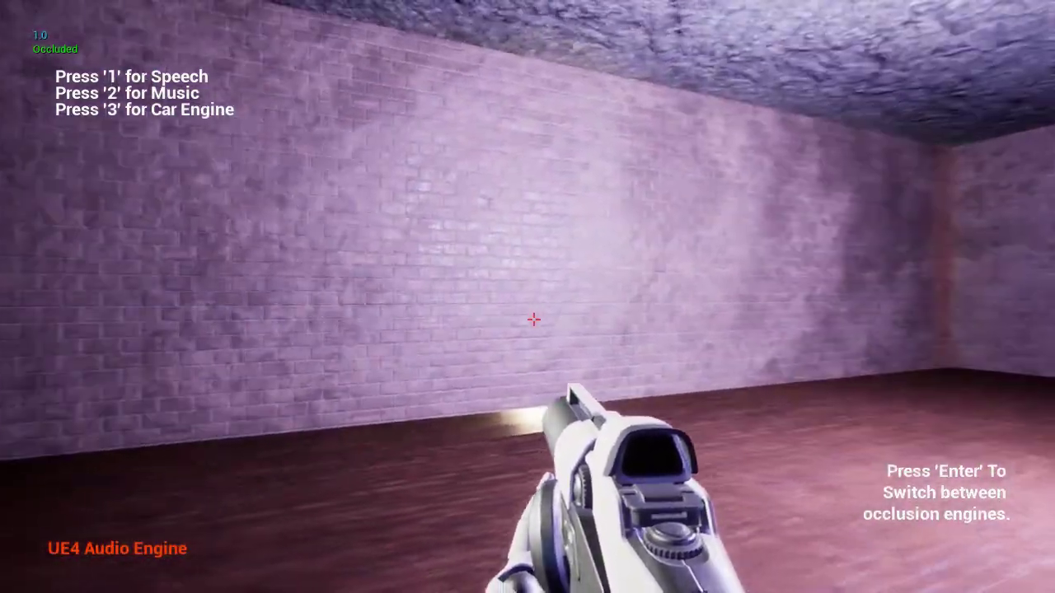
Walk back from the purple room through the red and green rooms to the doorway facing the speaker
key("w")
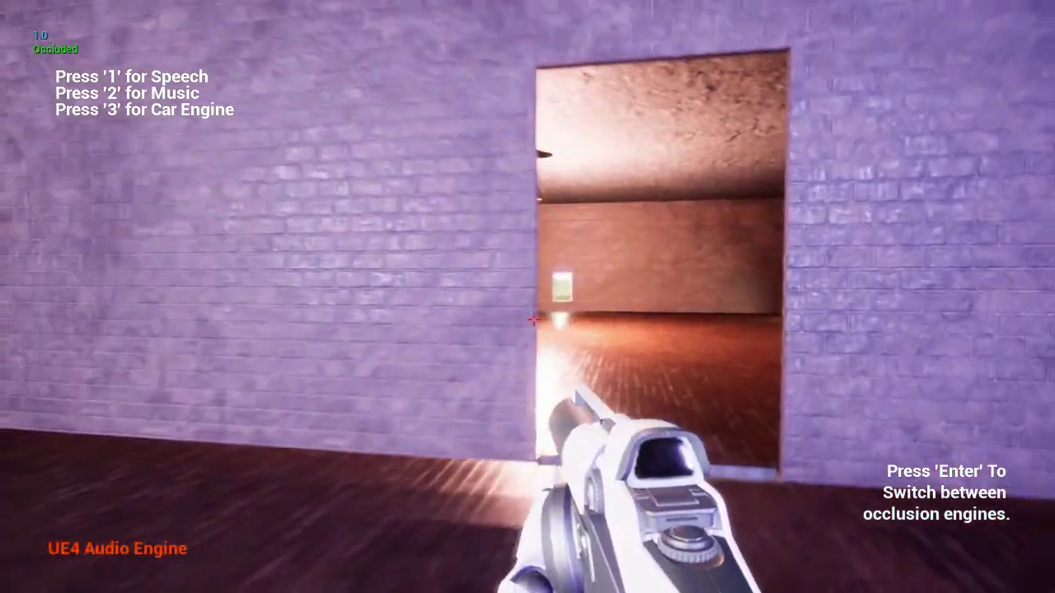
key("w")
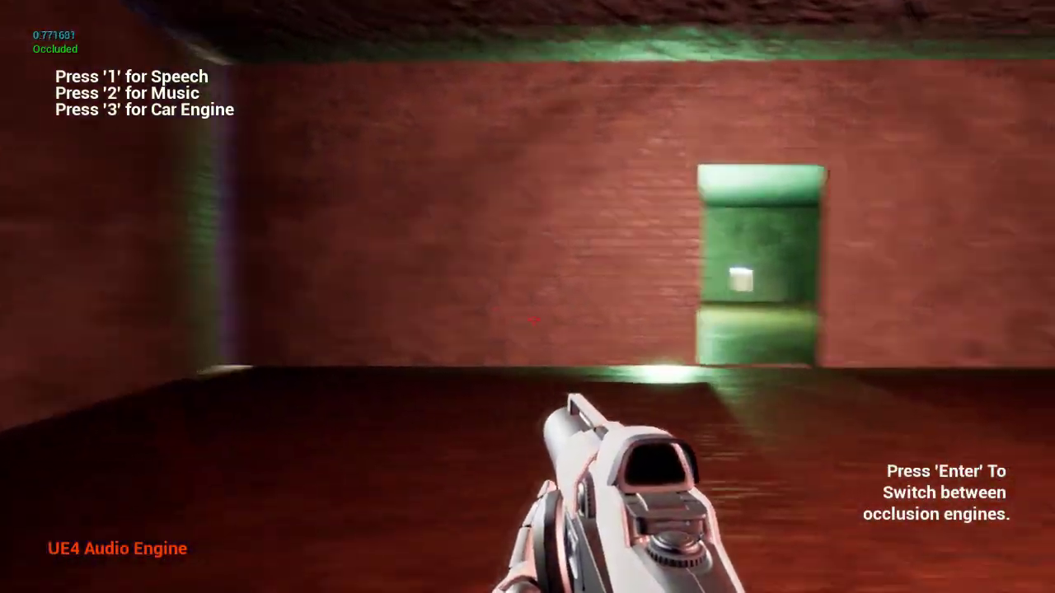
key("w")
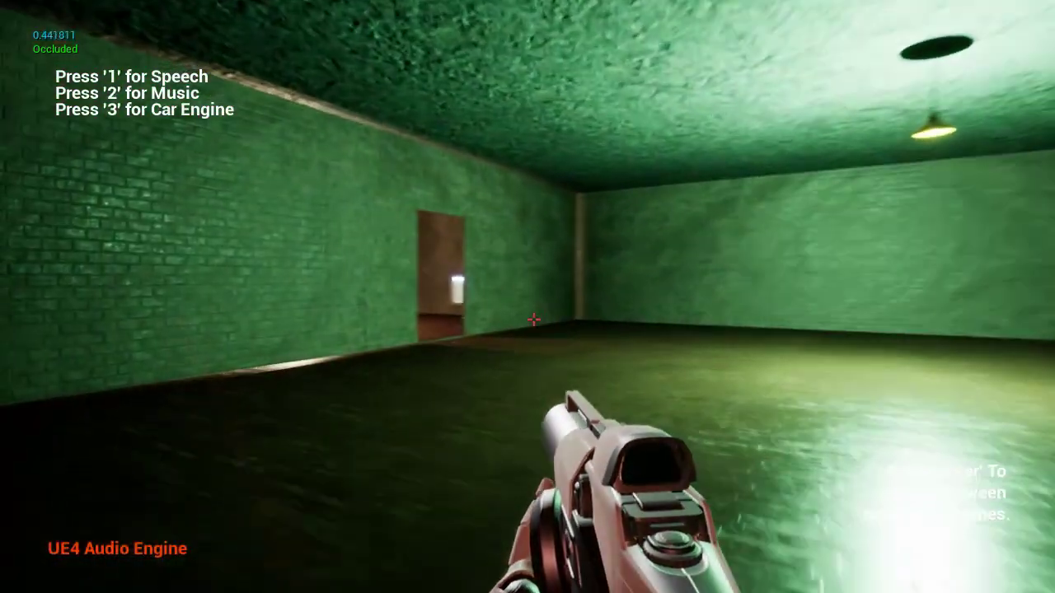
key("w")
key("w")
key("s")
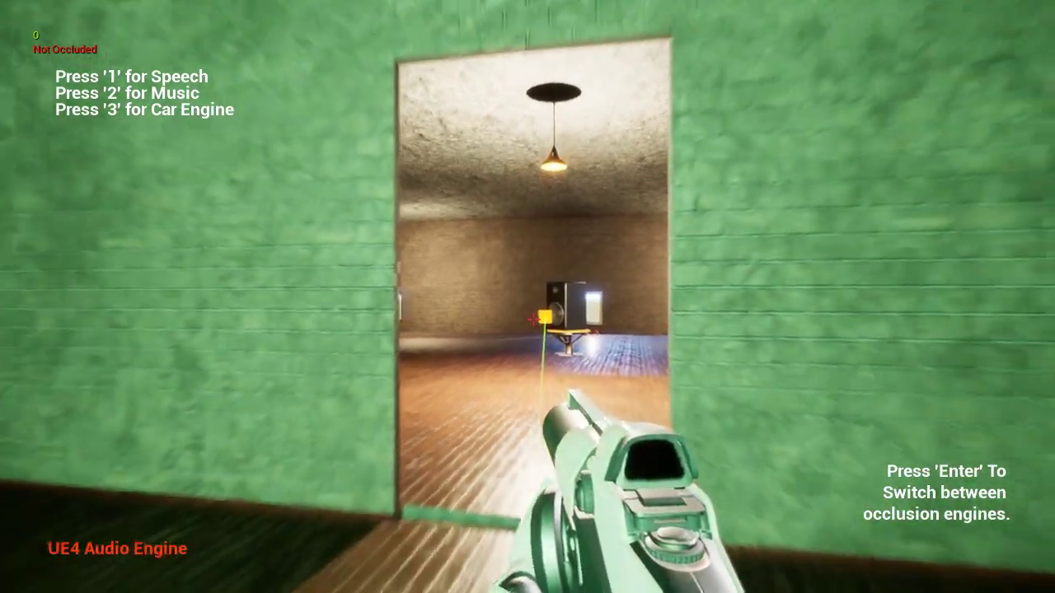
Switch the sound source to Car Engine with the audio muted, and back into the green room with it unmuted
key("s")
key("a")
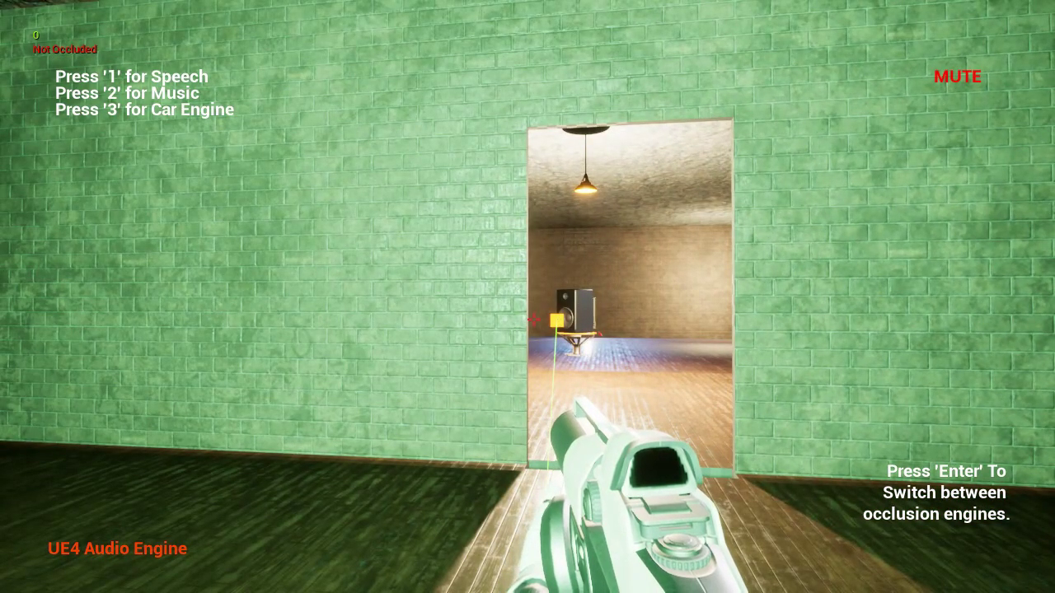
key("d")
key("w")
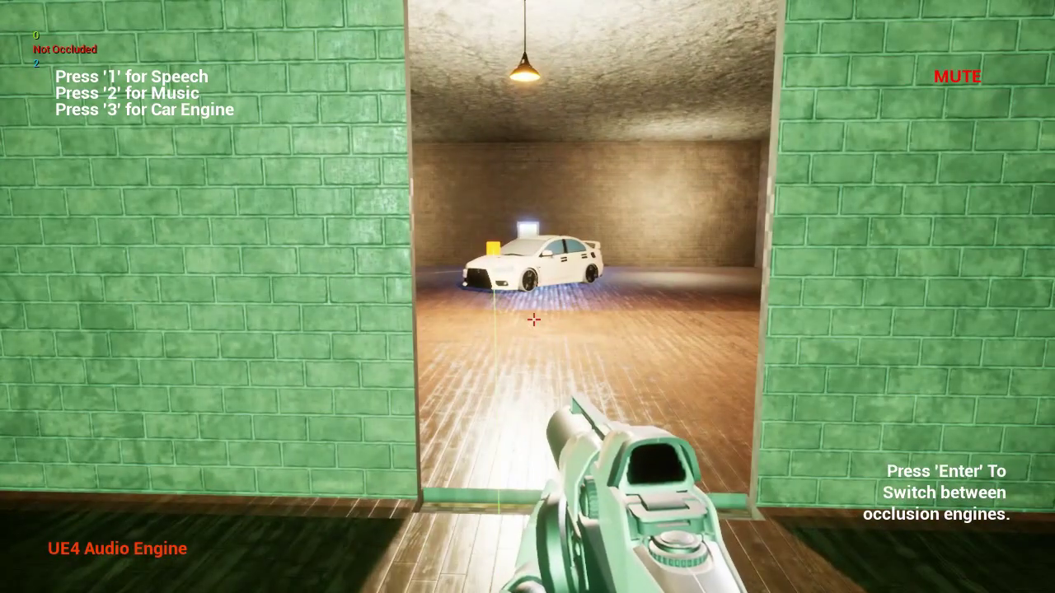
key("s")
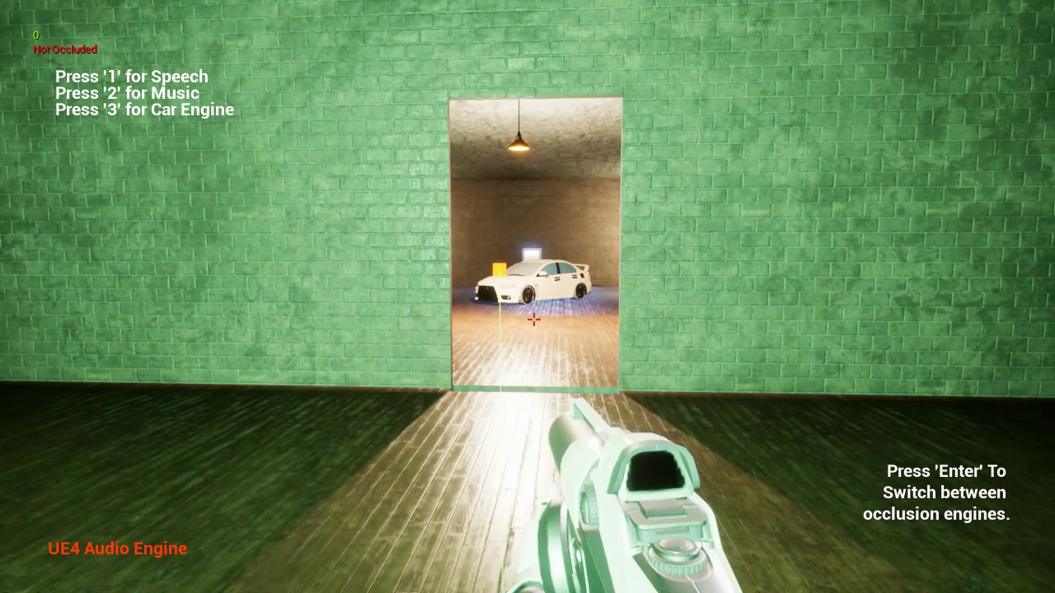
Strafe behind the green wall and back past the doorway to compare the car engine occluded and unoccluded
key("a")
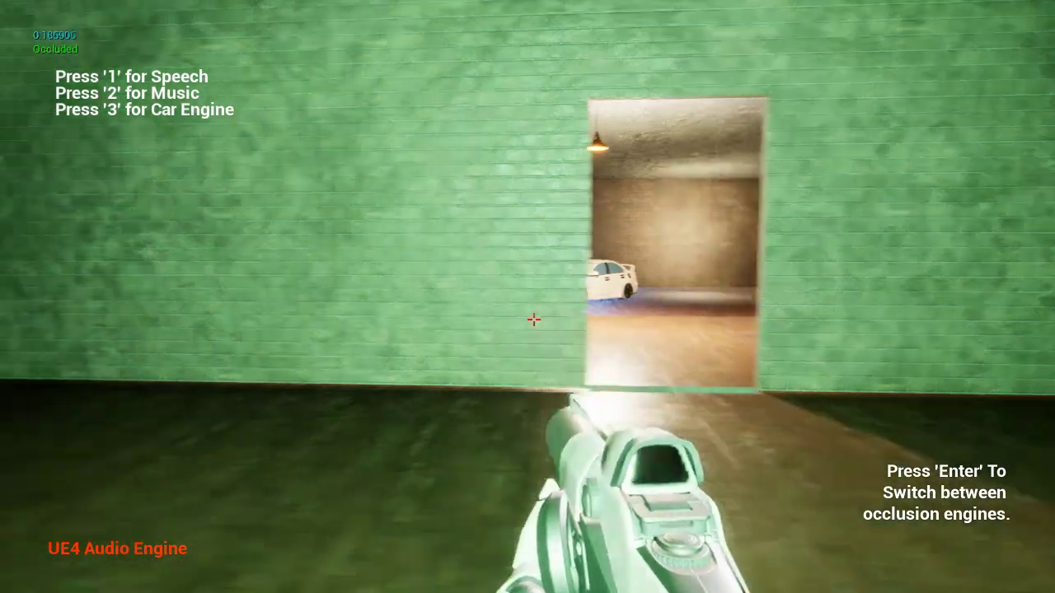
key("d")
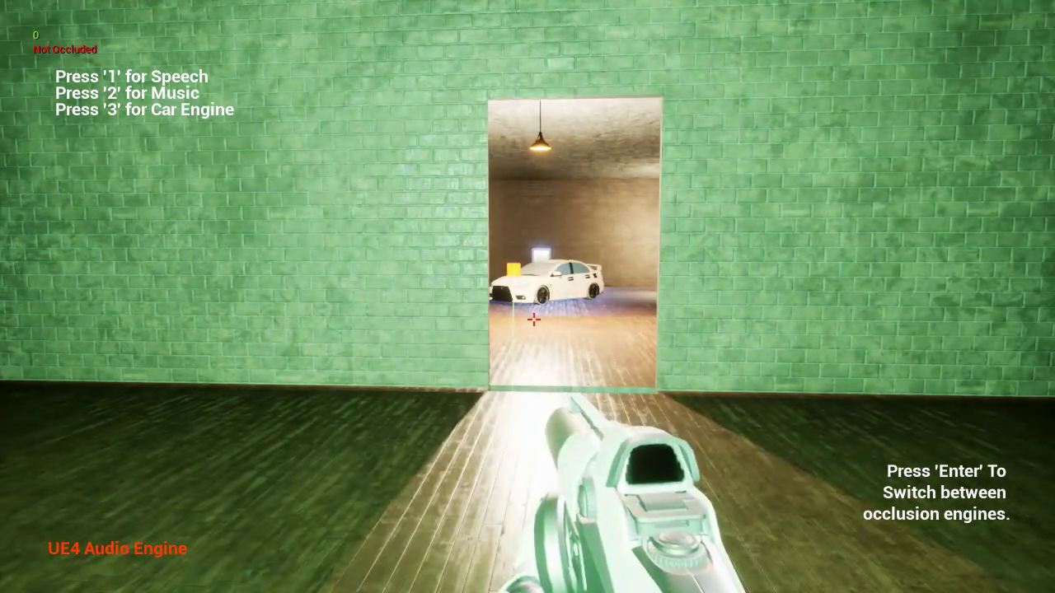
key("a")
key("d")
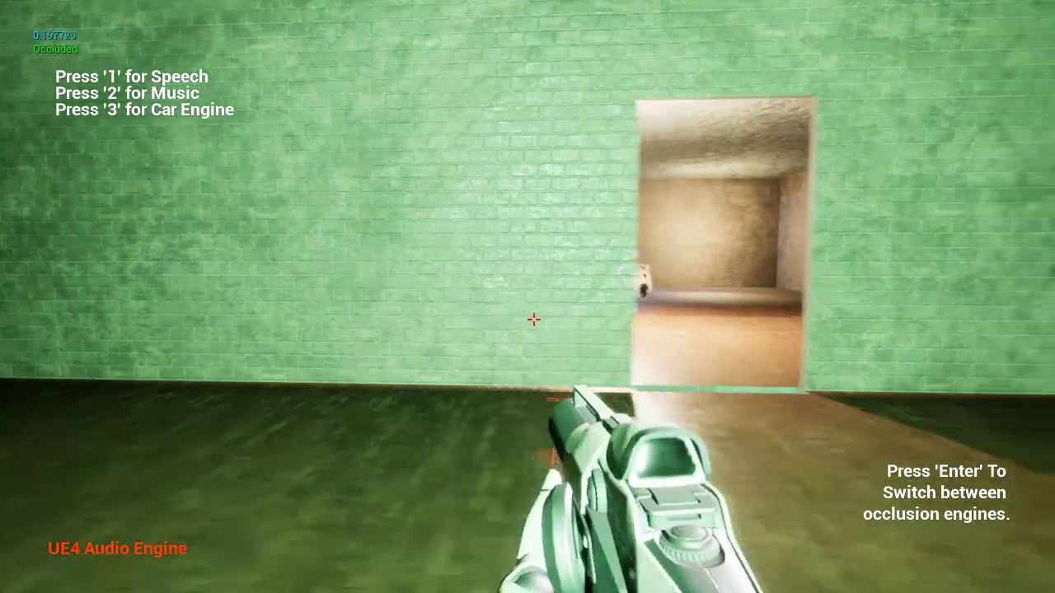
key("a")
key("s")
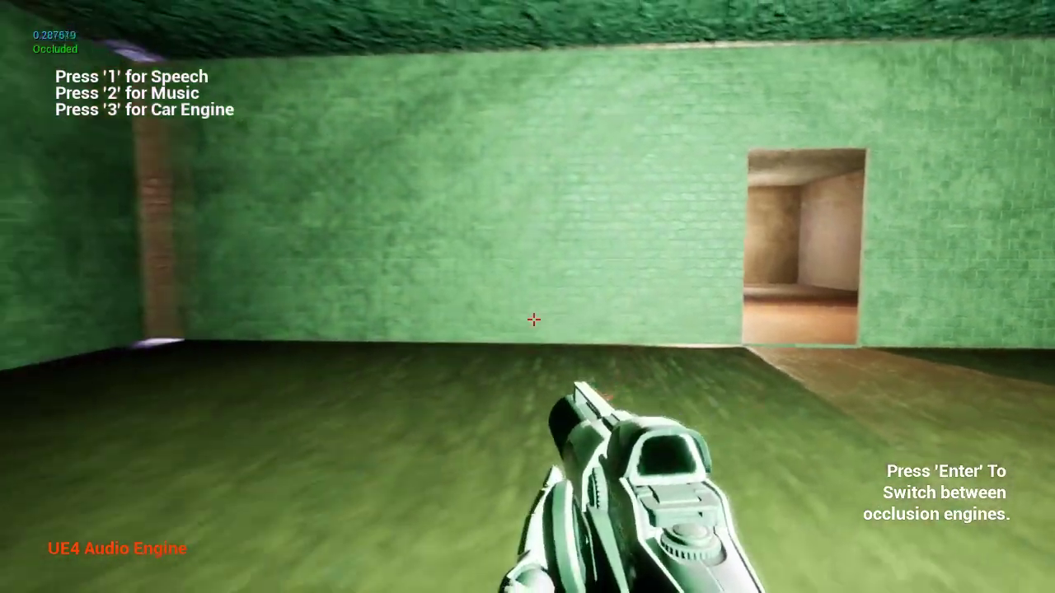
Walk through the red room into the purple room to hear the car engine's occlusion, and turn back to the red room
key("w")
key("w")
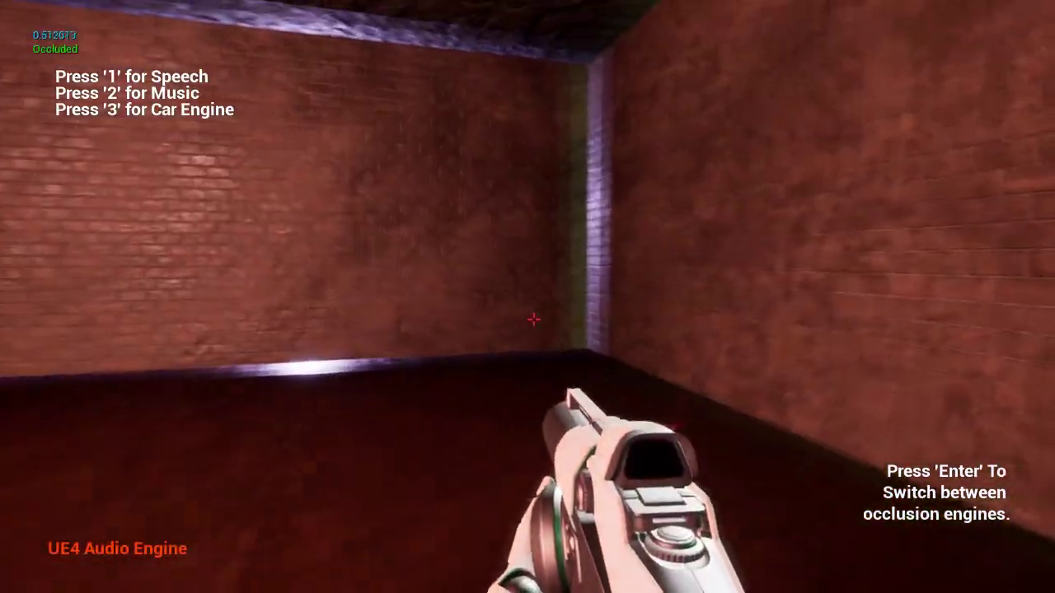
key("w")
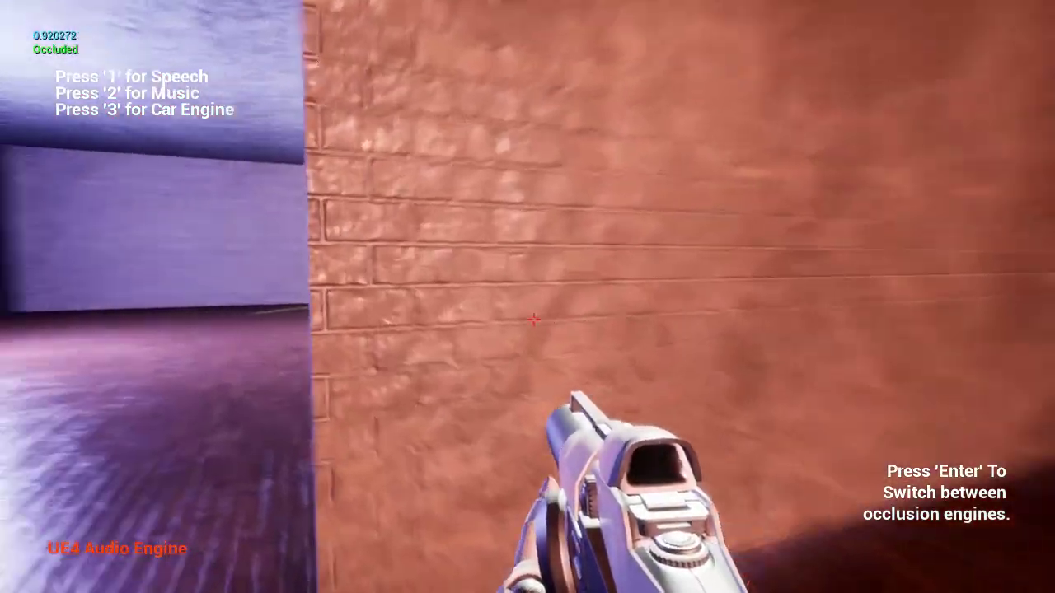
key("w")
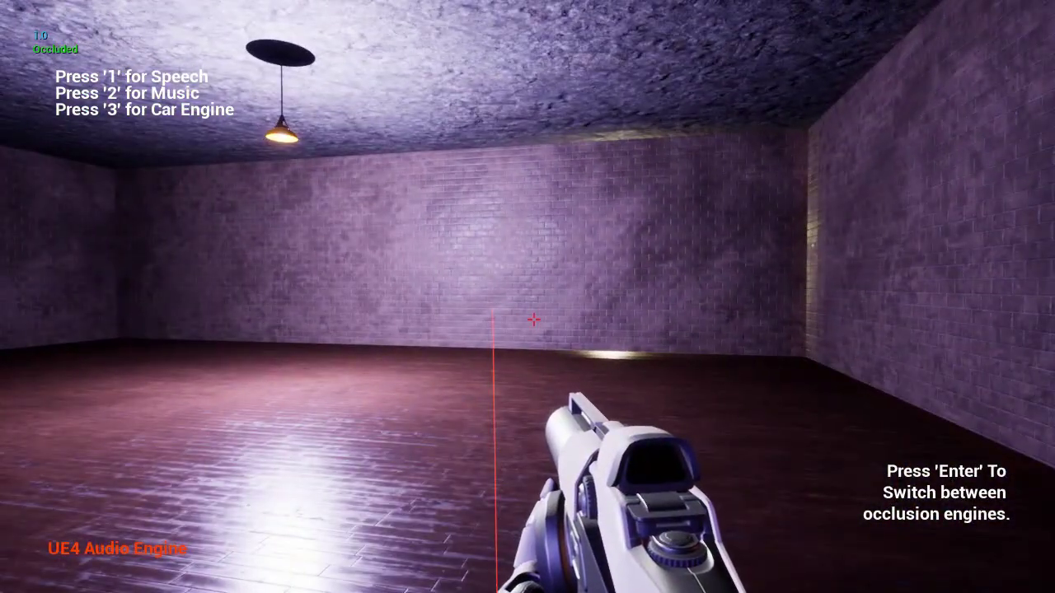
key("w")
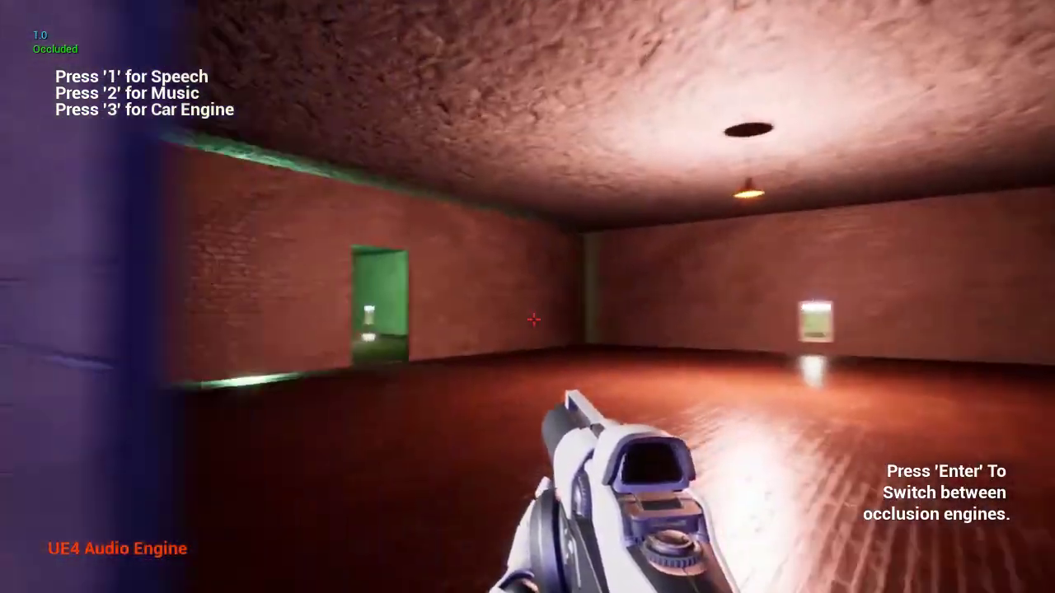
Return through the red room to the green room until the car is in line of sight through the doorway
key("w")
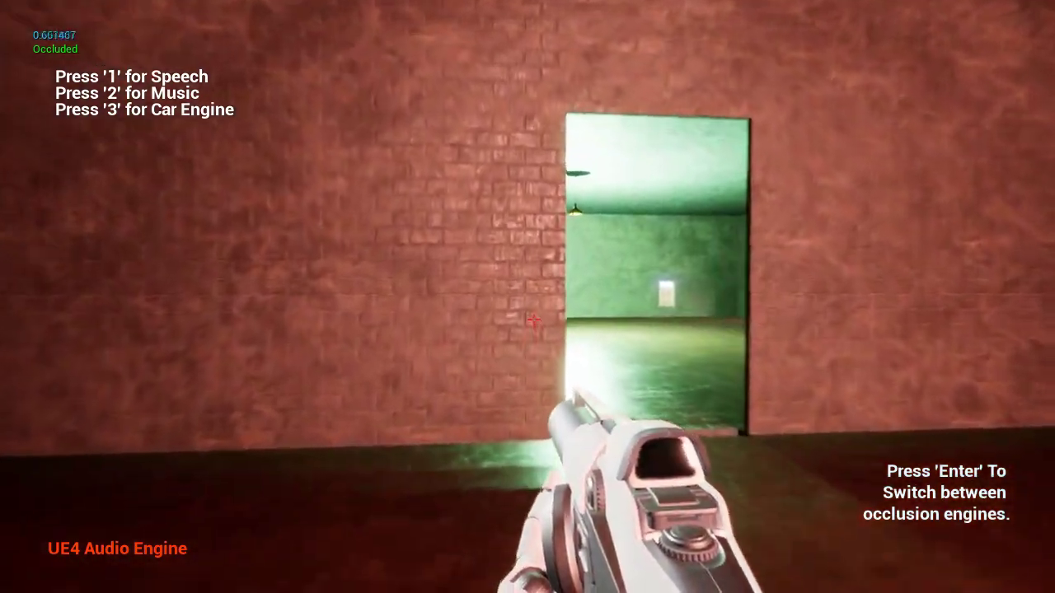
key("w")
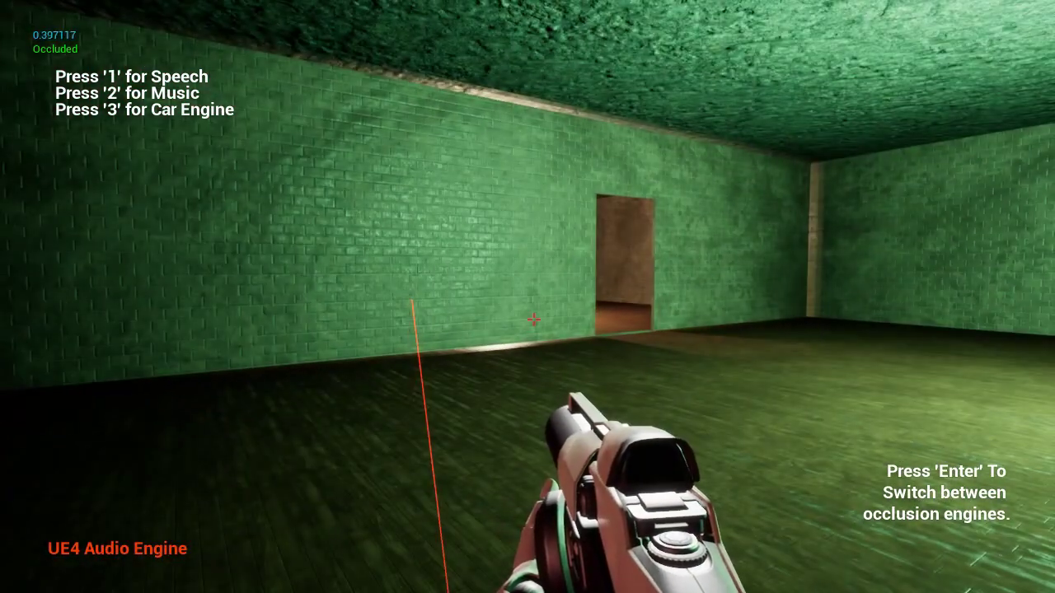
key("w")
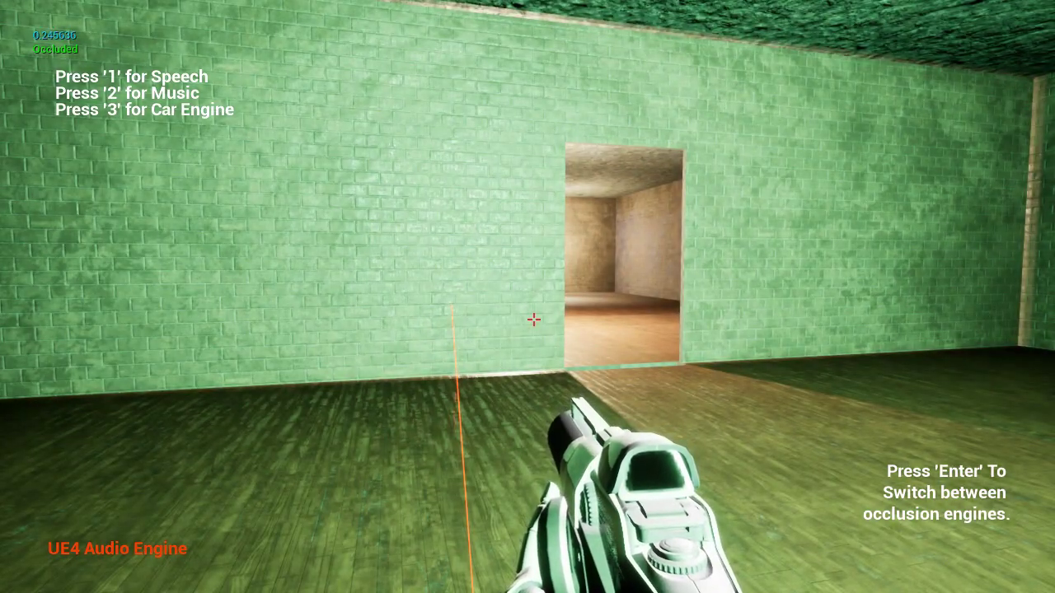
key("w")
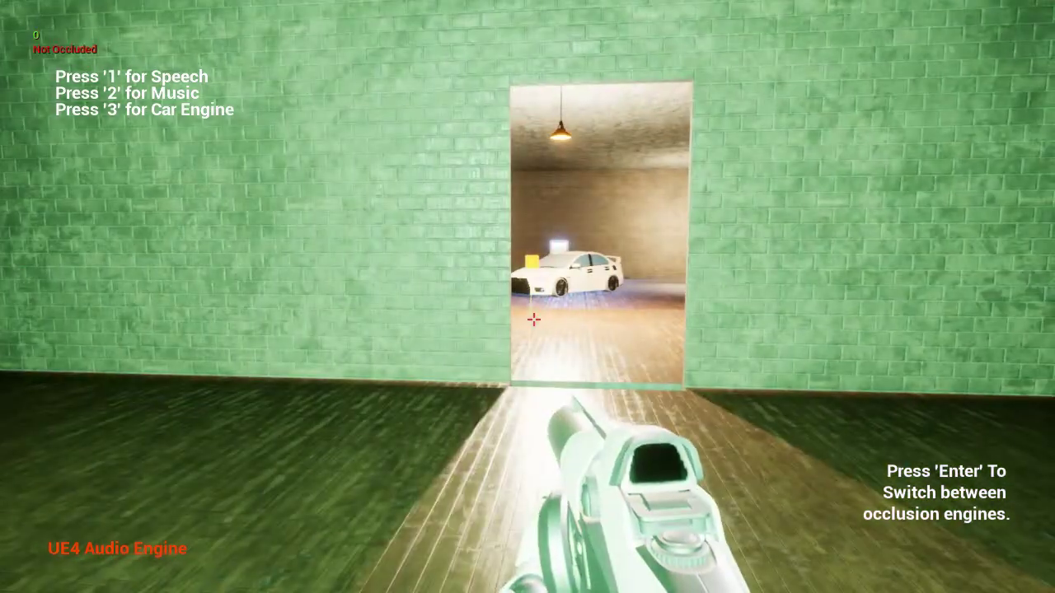
Mute the audio and approach the doorway with the car in view
key("w")
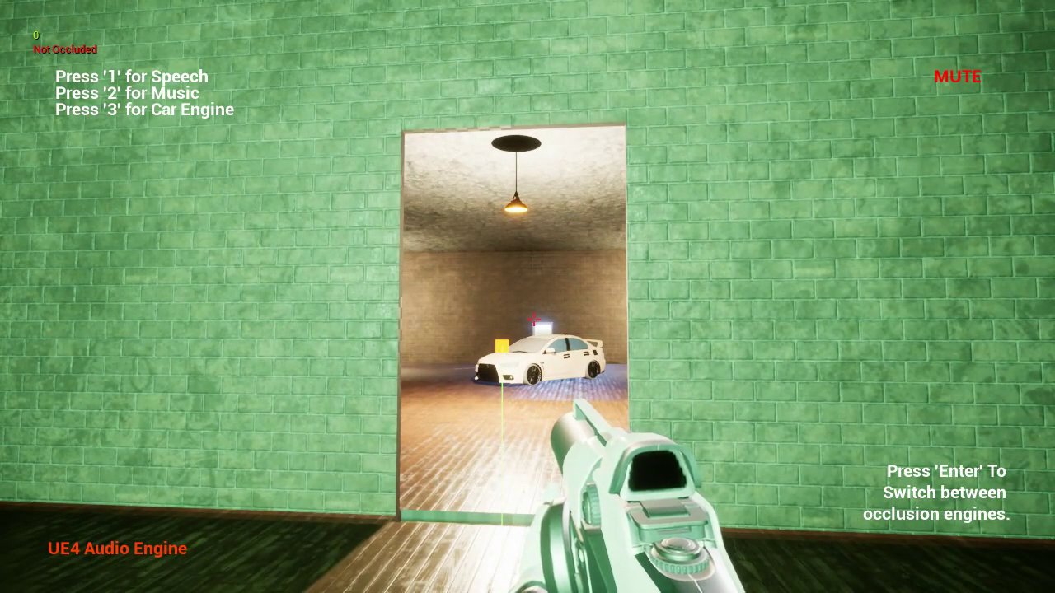
key("w")
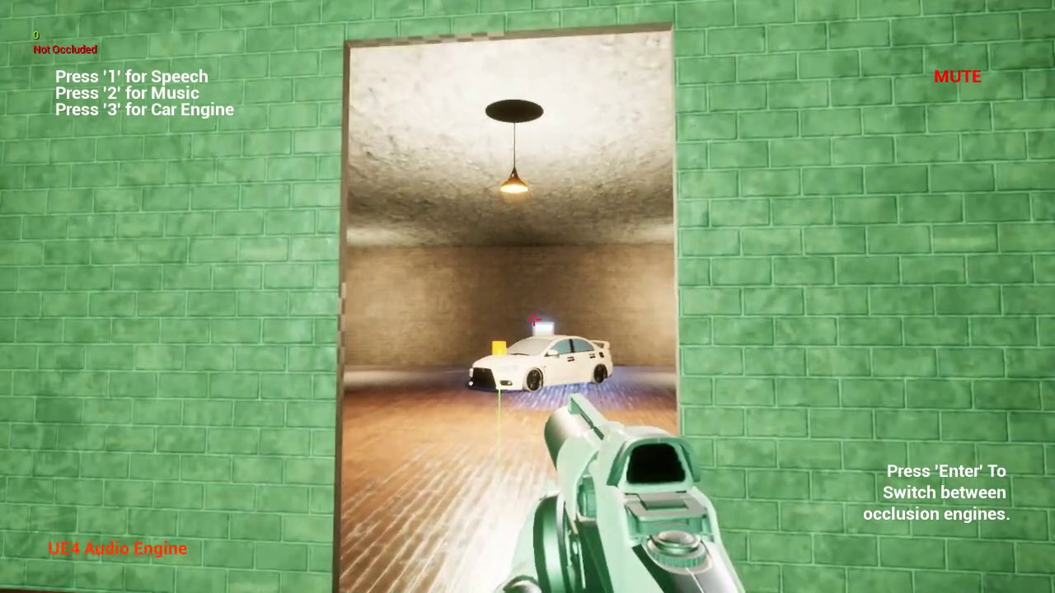
key("w")
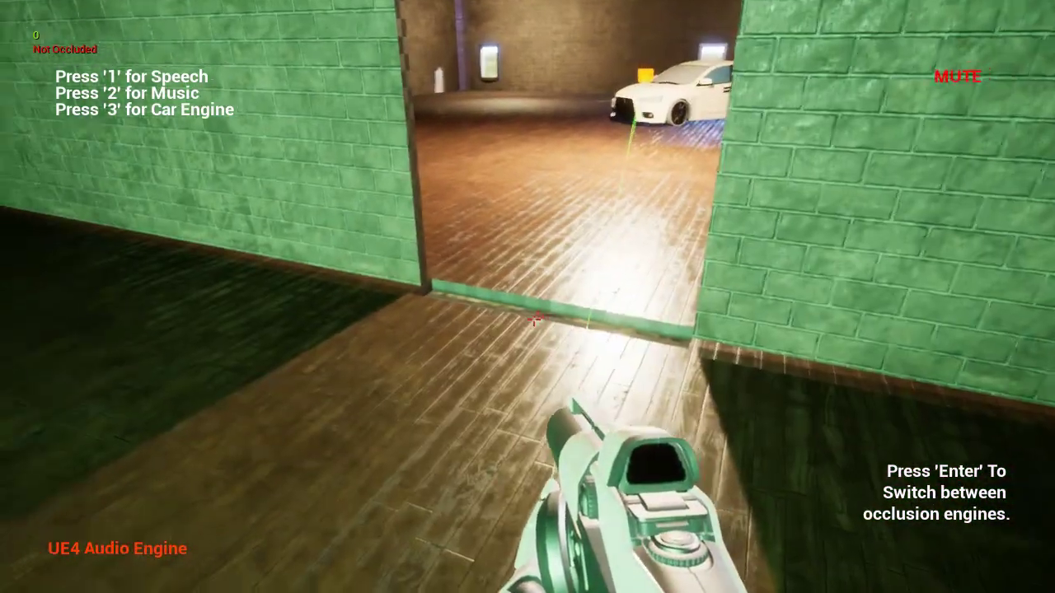
Switch to the Google Slides presentation, advance to the Spline slide, and return to the running Unreal level
key("alt+Tab")
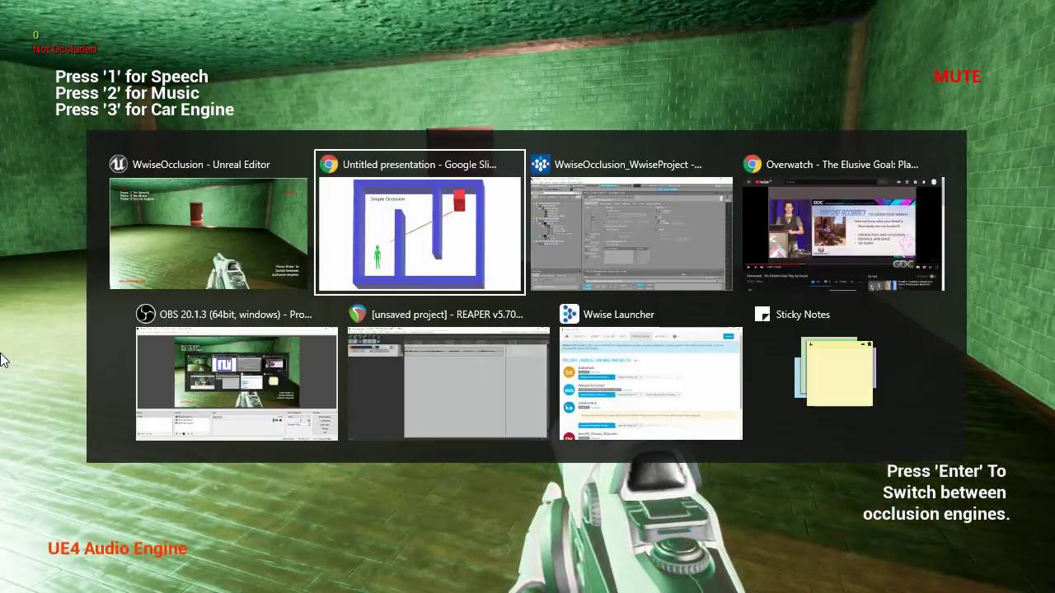
key("Right")
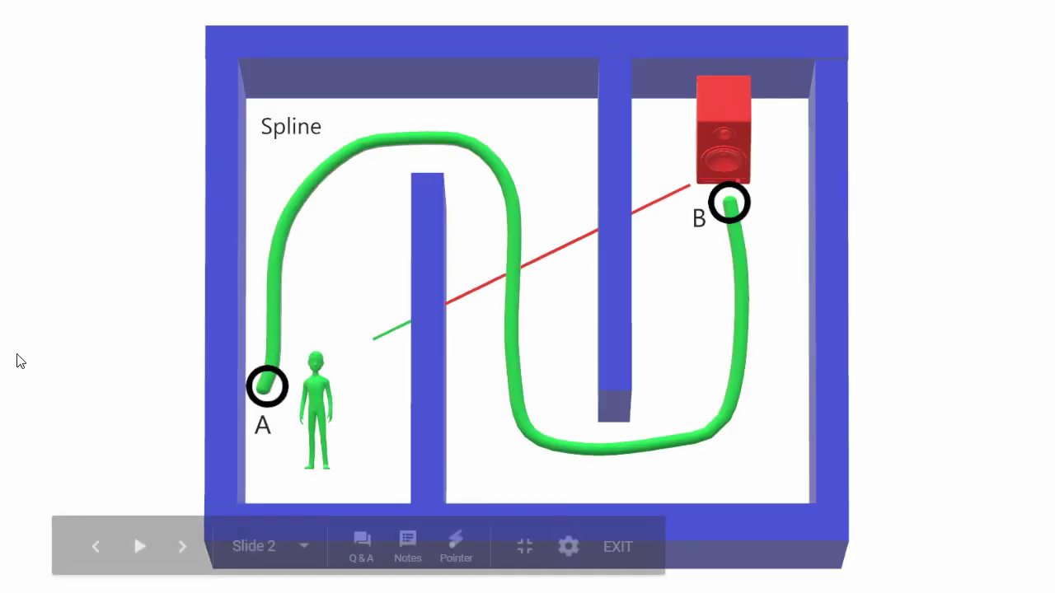
key("alt+Tab")
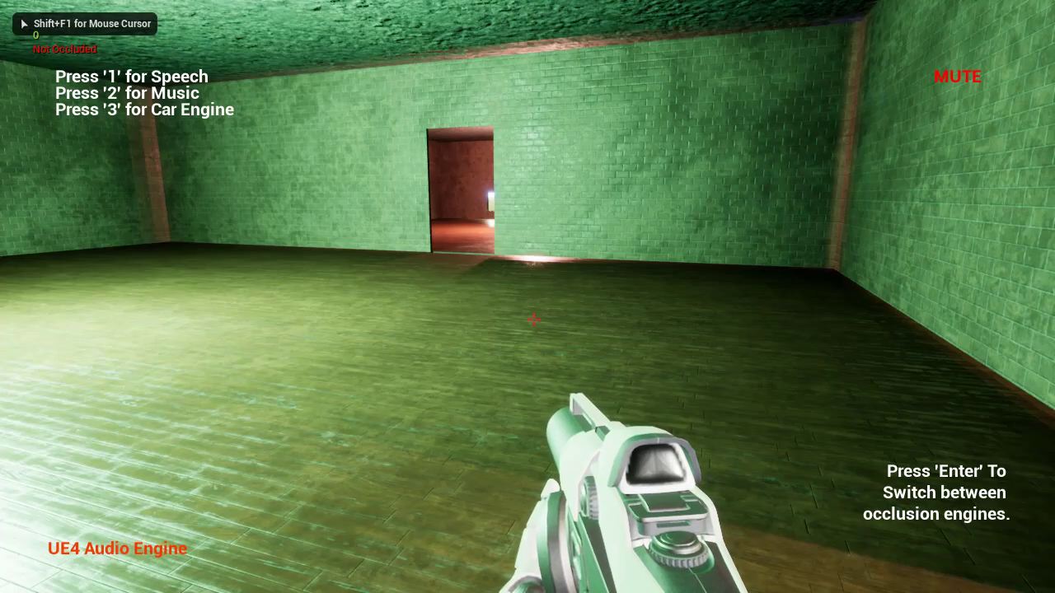
Switch the occlusion engine to Wwise and walk through the doorway into the car's room with the audio muted
key("a")
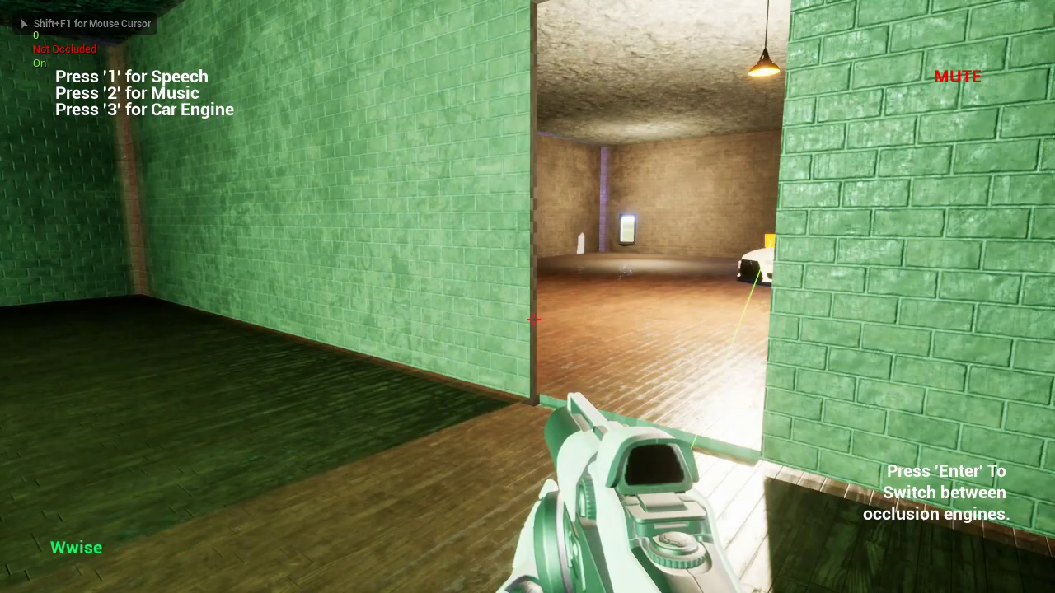
key("a")
key("s")
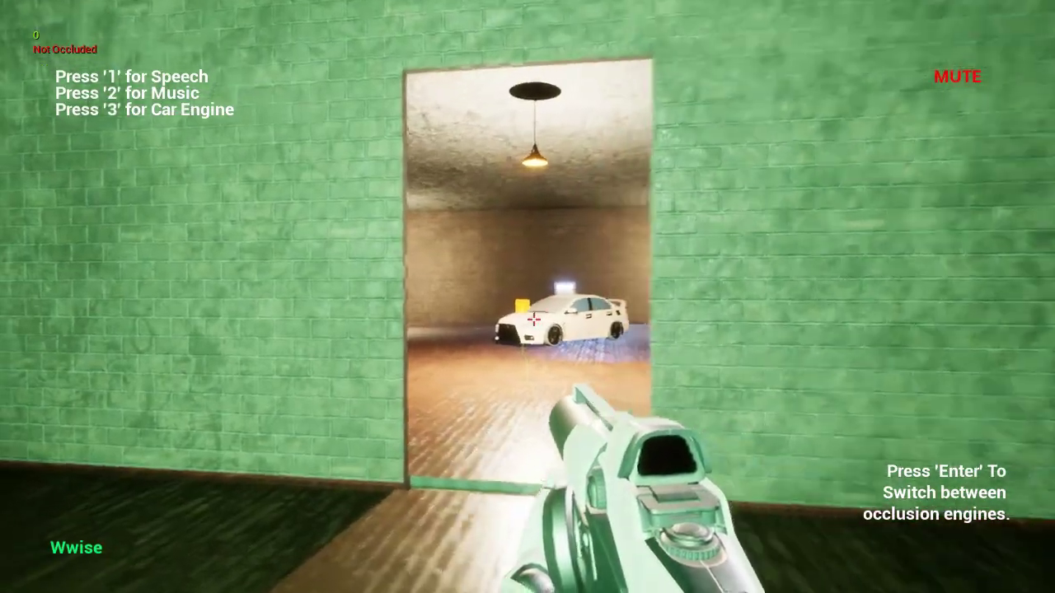
key("w")
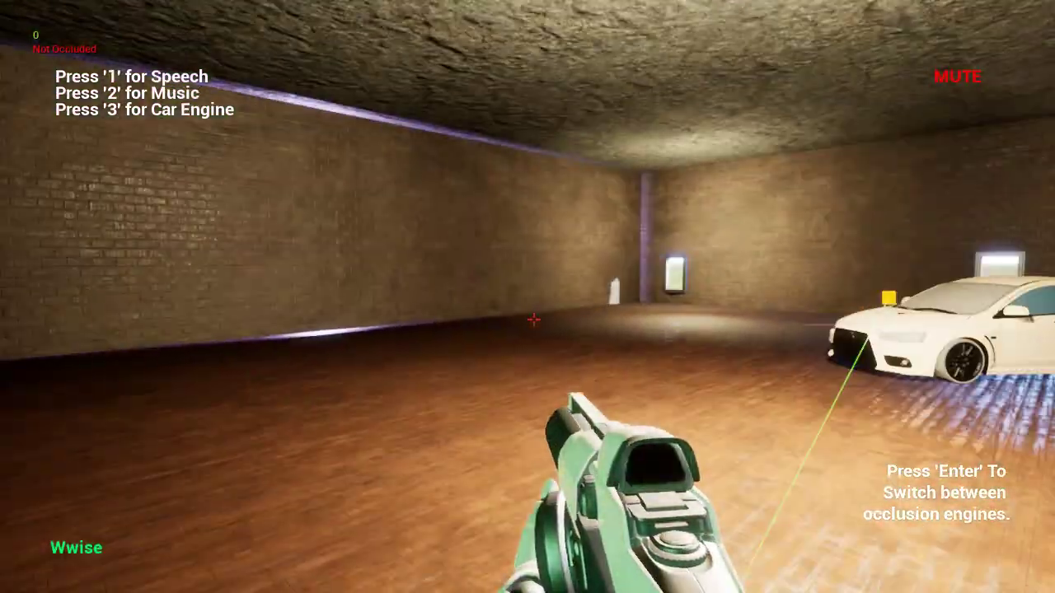
key("a")
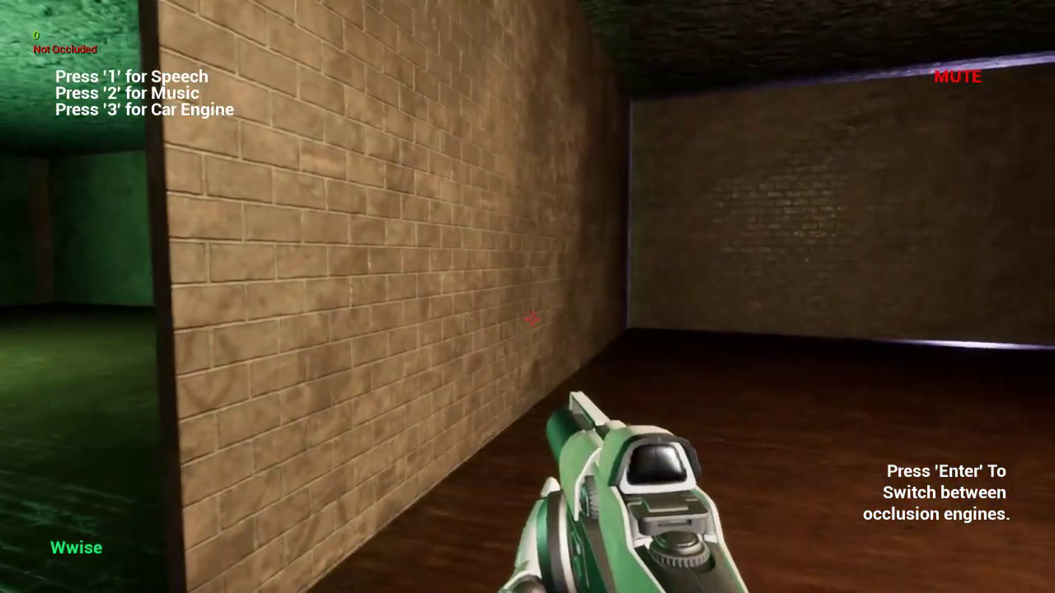
Walk from the car's room back through the green and red rooms into the purple room with the audio muted
key("s")
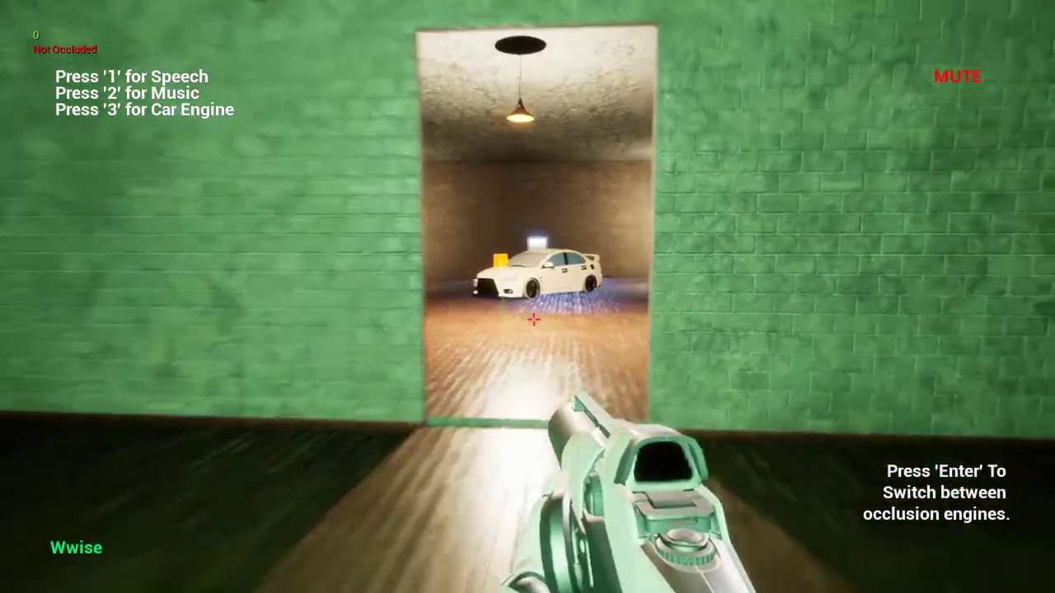
key("w")
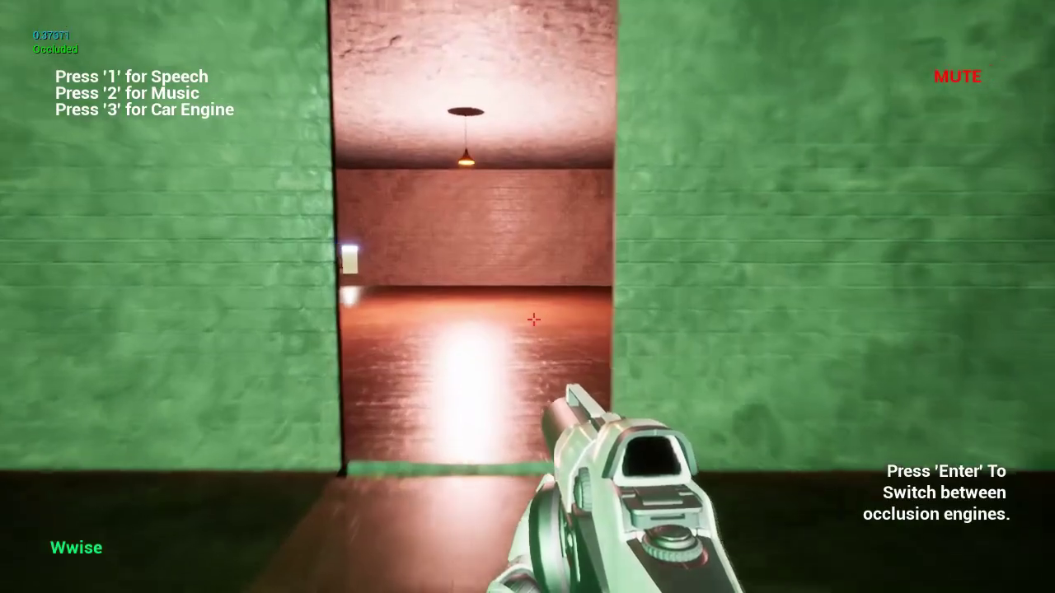
key("s")
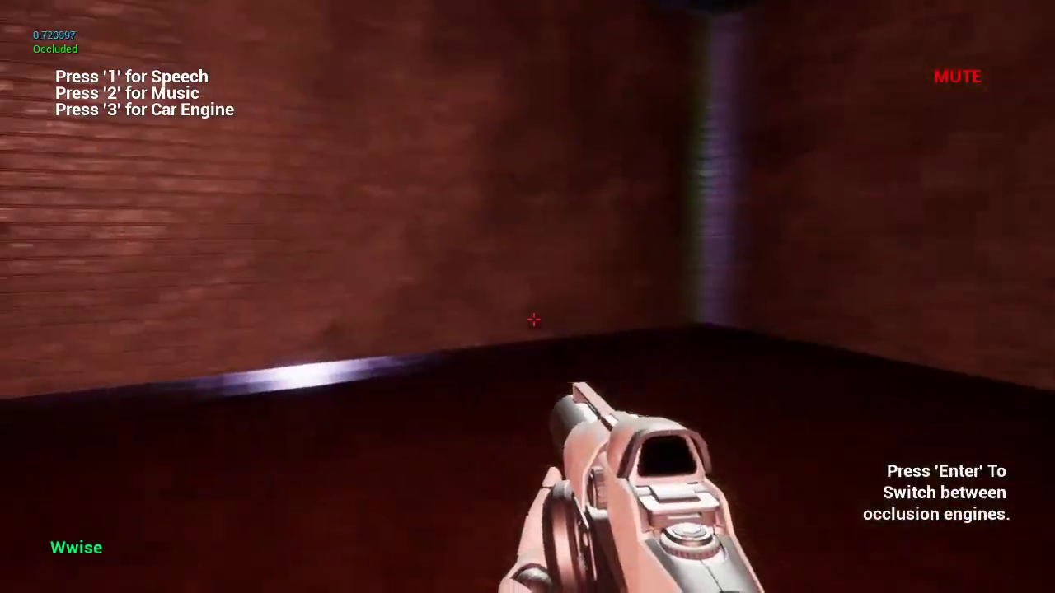
key("s")
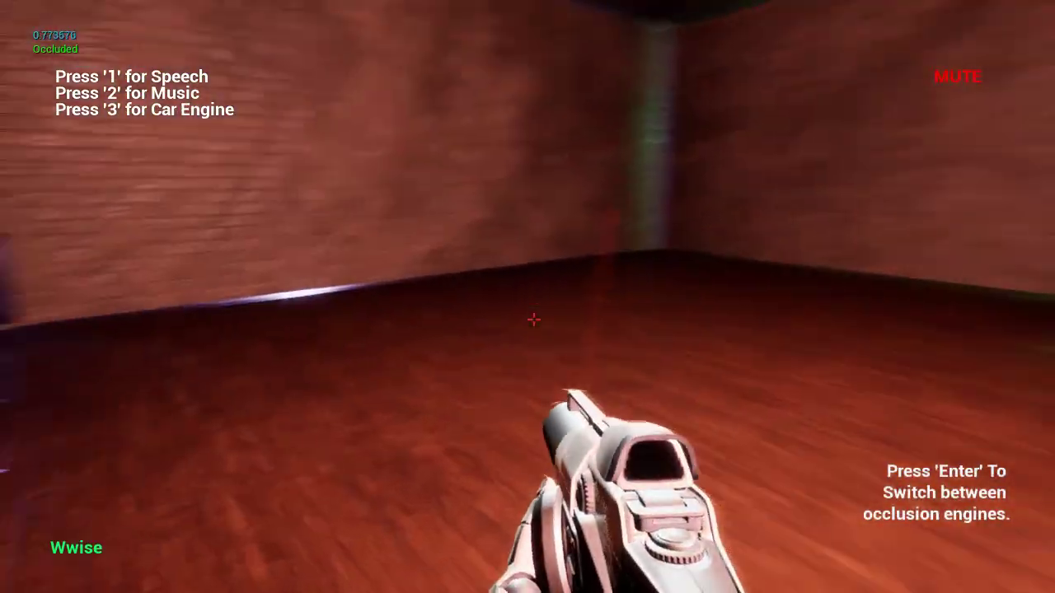
key("w")
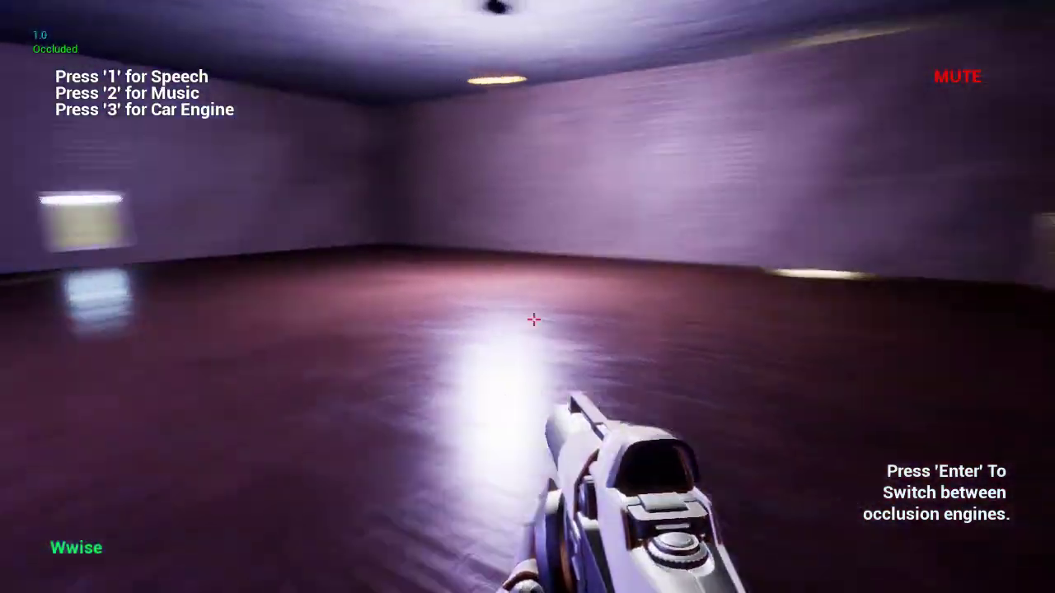
key("w")
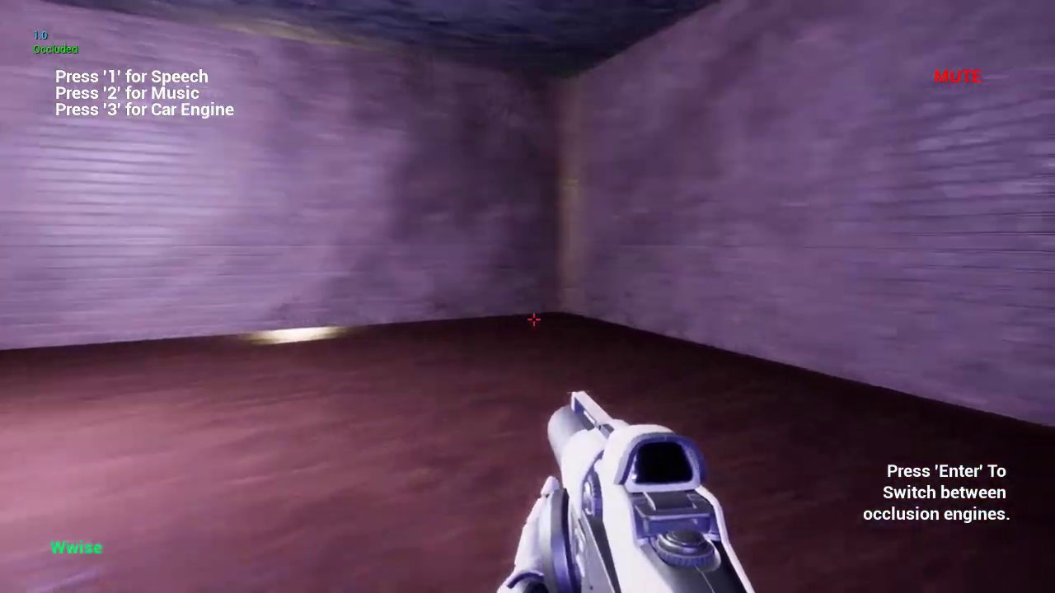
Switch to the Google Slides presentation to view the Spline slide, and return to the running Unreal level
key("alt+Tab")
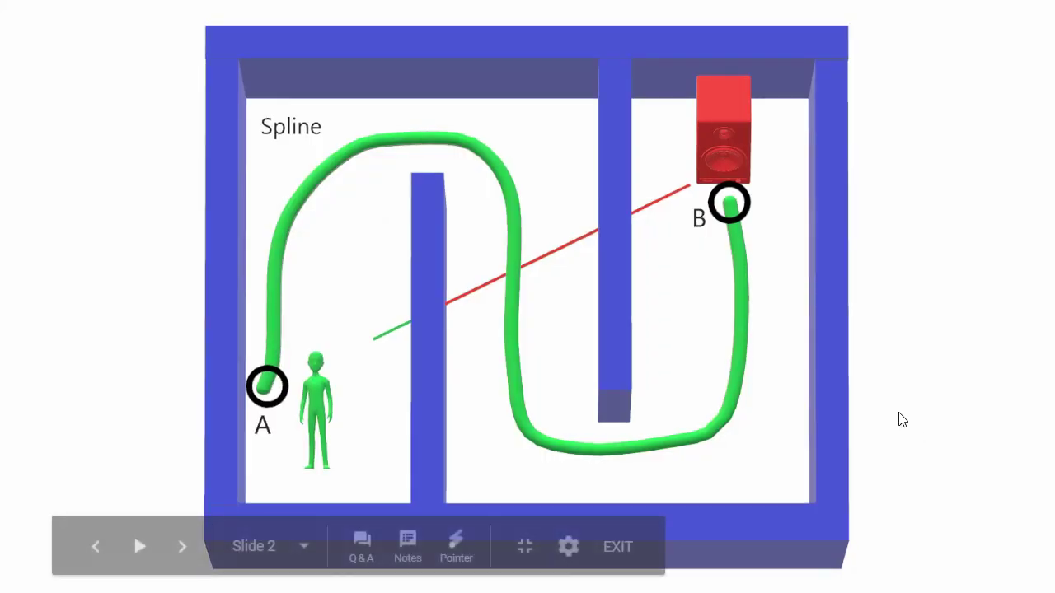
key("alt+Tab")
key("w")
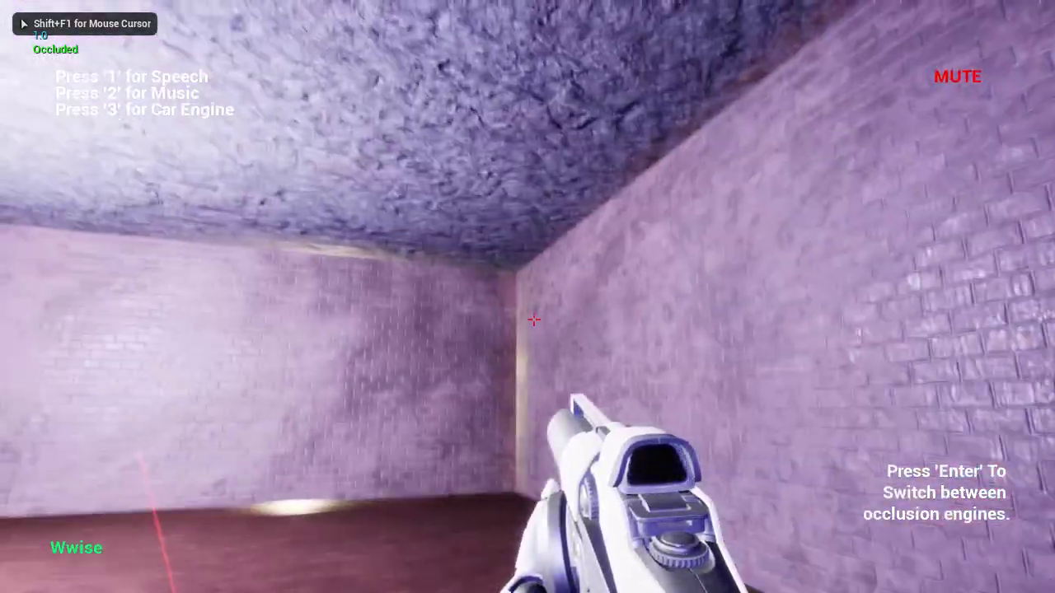
key("alt+Tab")
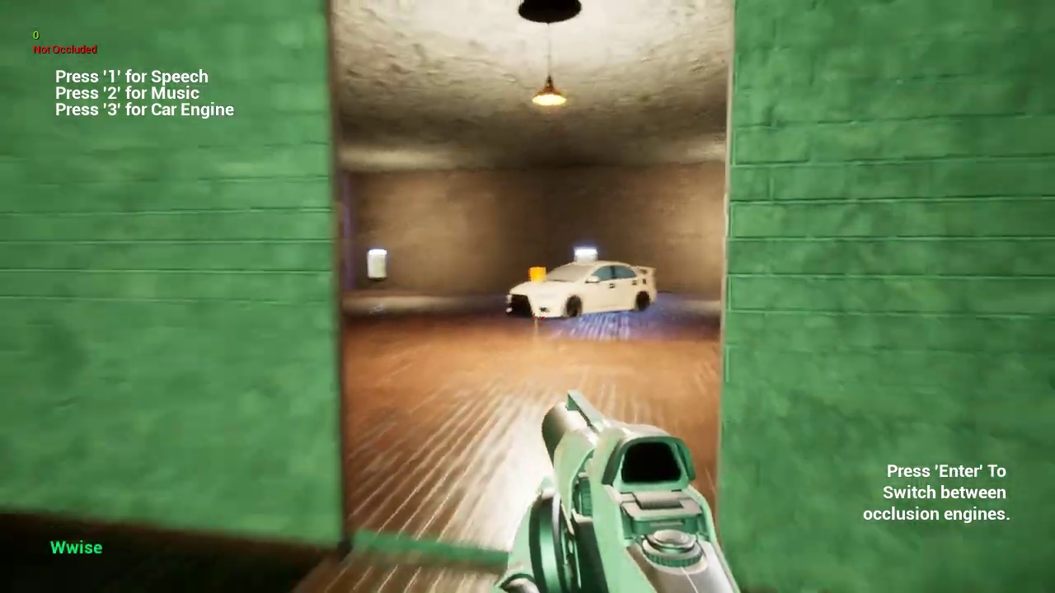
Switch to the Google Slides presentation, advance to slide 3 with the shortened spline, and return to the running Unreal level
key("alt+Tab")
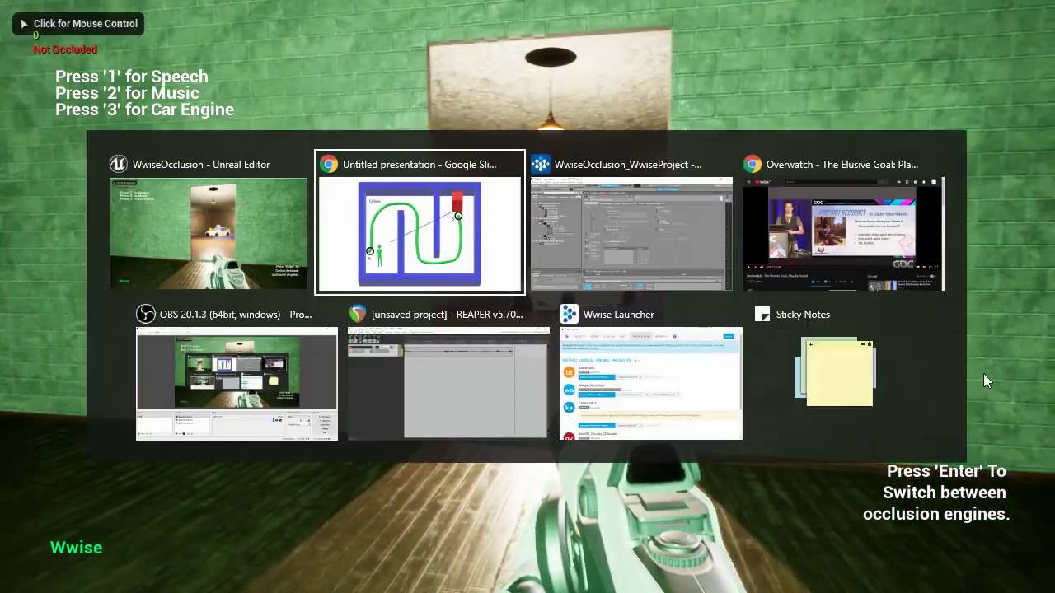
key("Right")
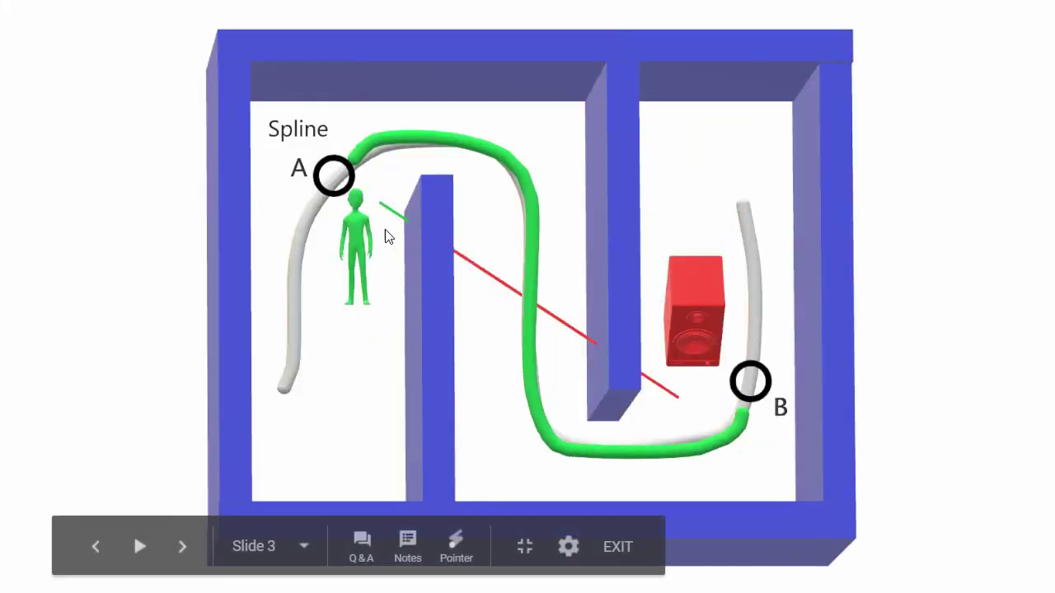
key("alt+Tab")
key("alt+Tab")
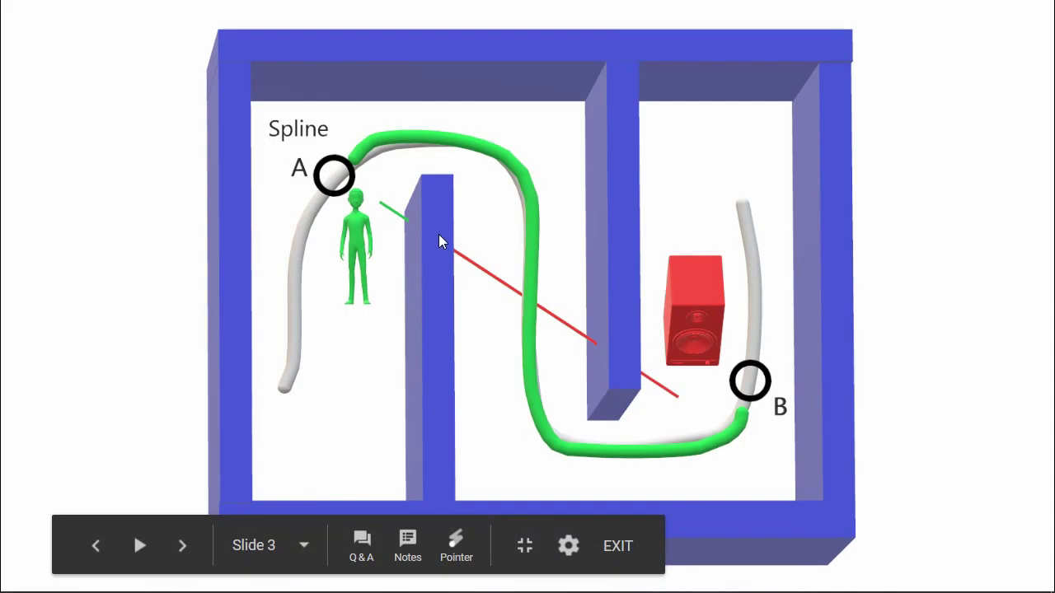
key("alt+Tab")
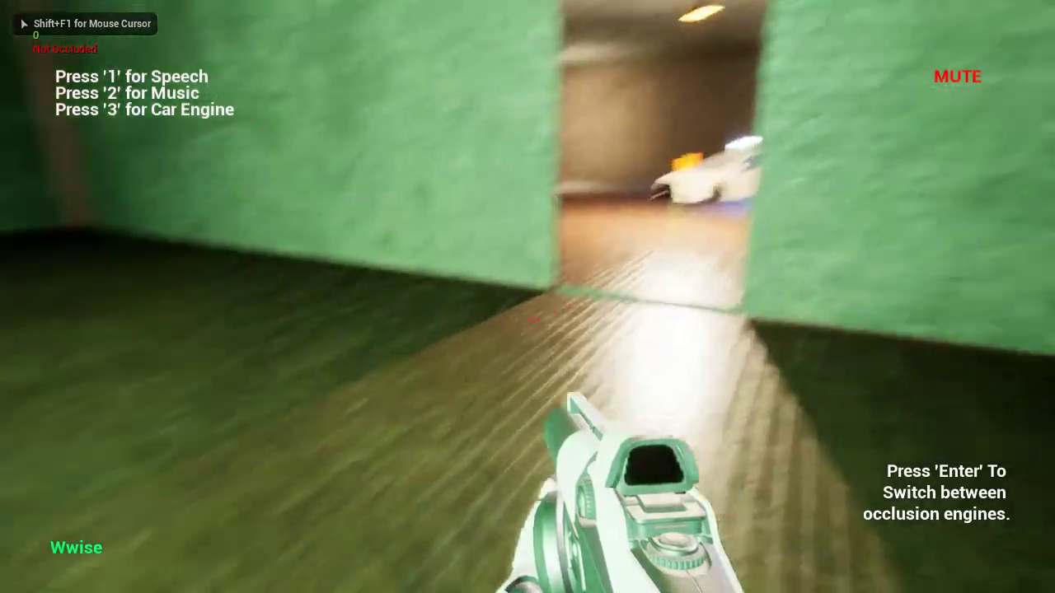
Unmute the audio and move around in front of the green room's doorway, taking the car in and out of line of sight
key("w")
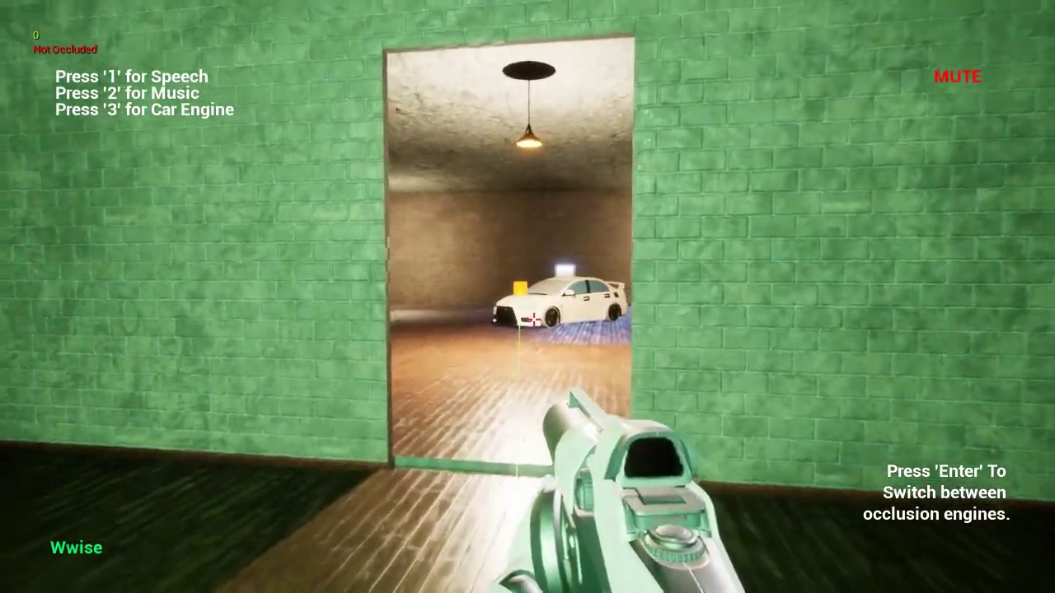
key("s")
key("w")
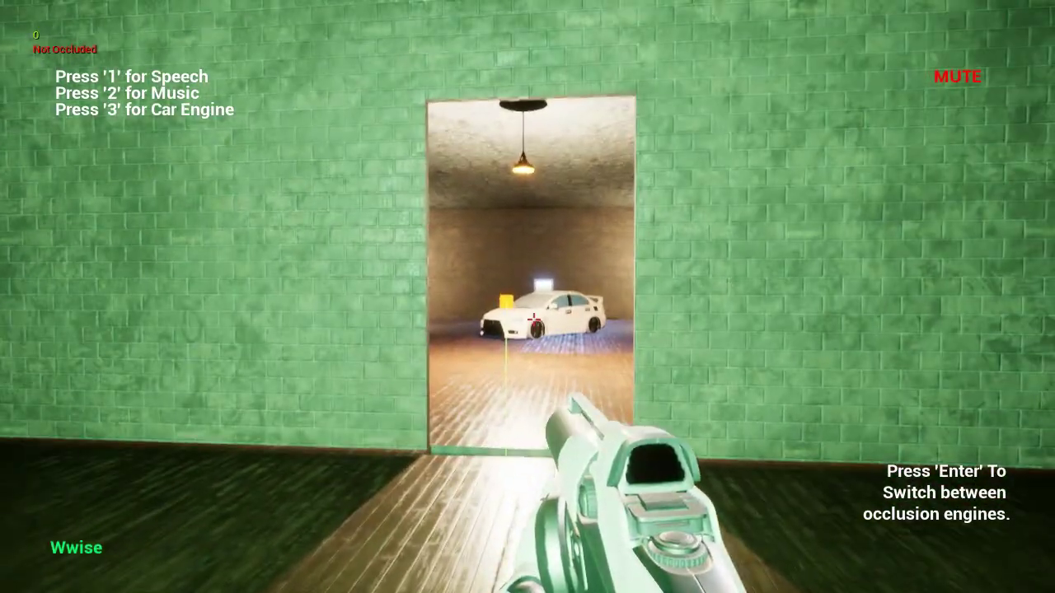
key("d")
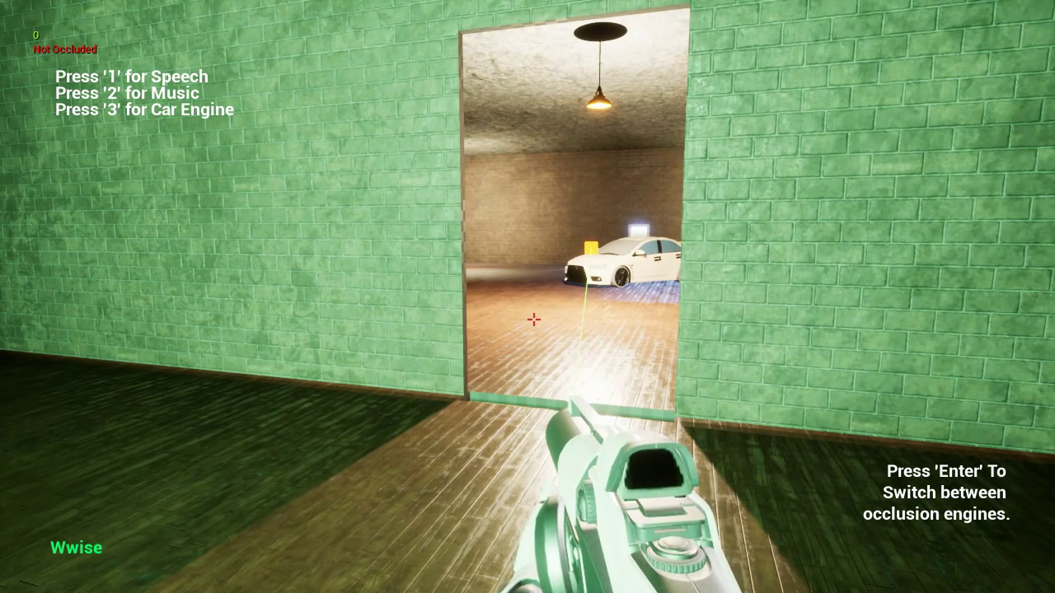
key("a")
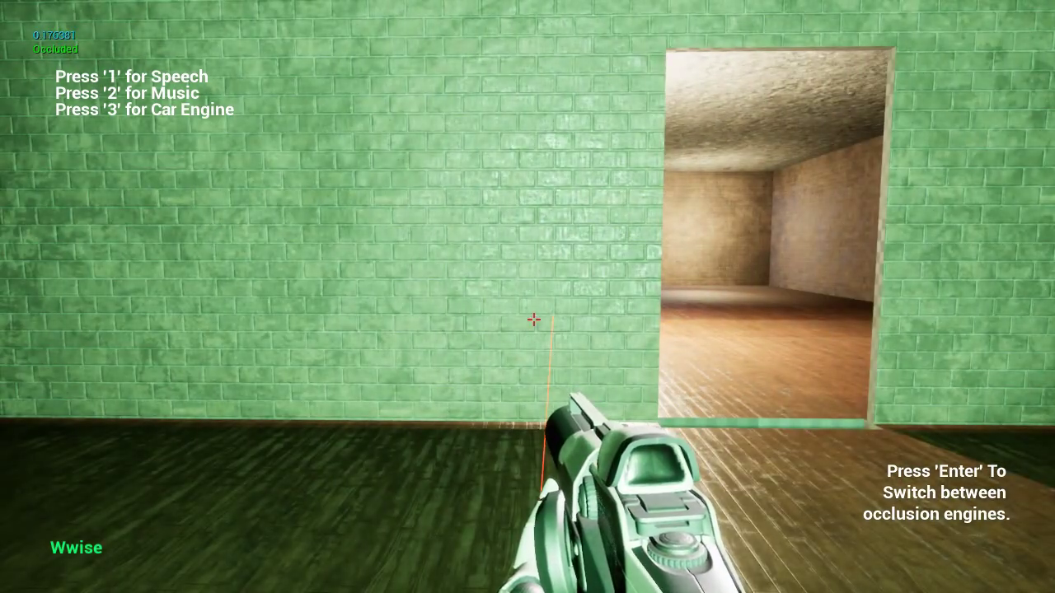
key("d")
key("a")
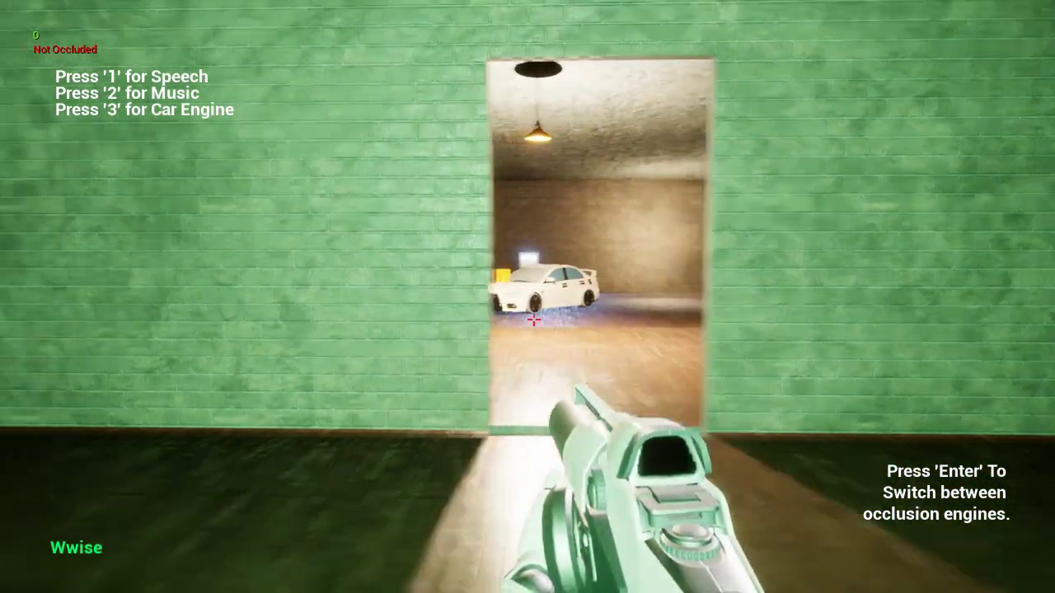
Walk from the green room through the red room into the purple room with the audio on, and turn back towards the doorway
key("s")
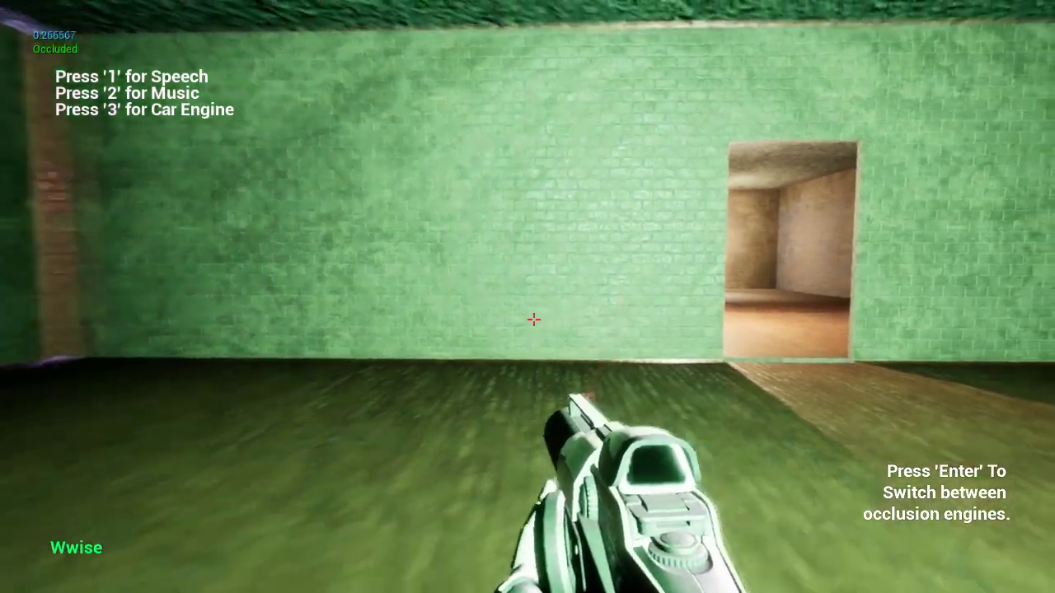
key("w")
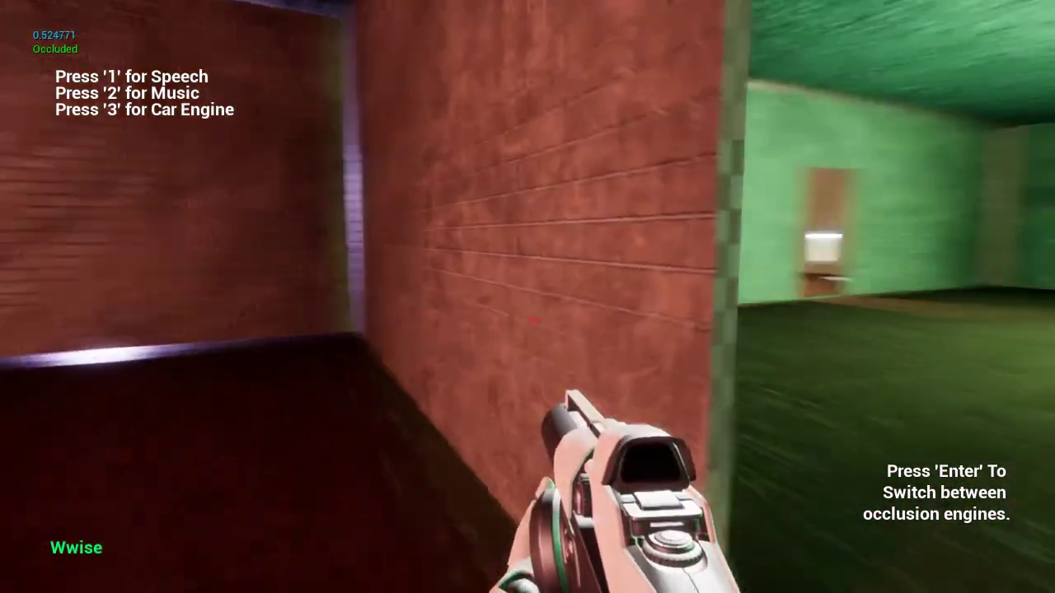
key("w")
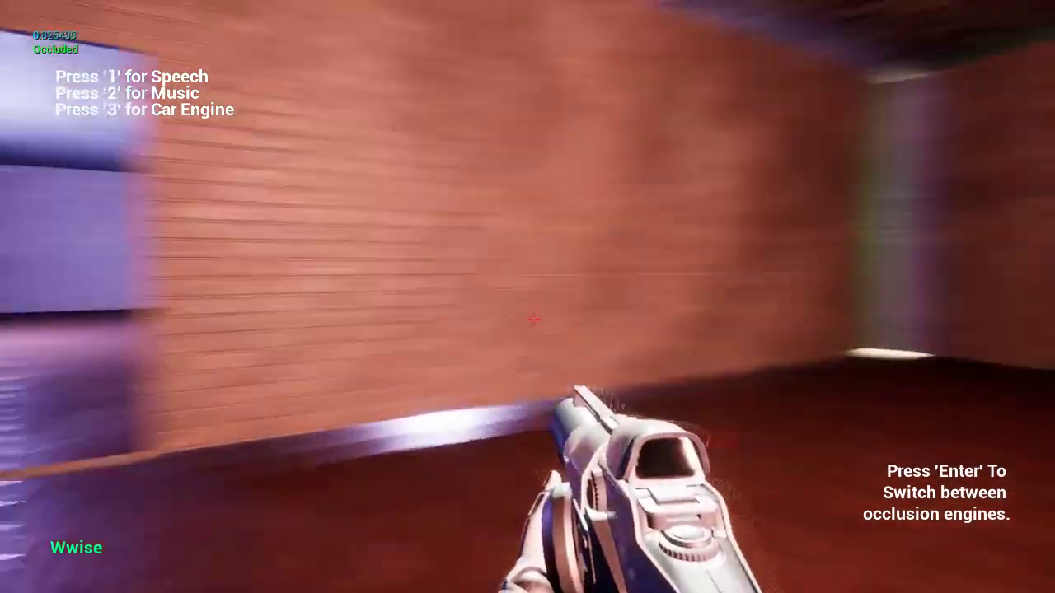
key("w")
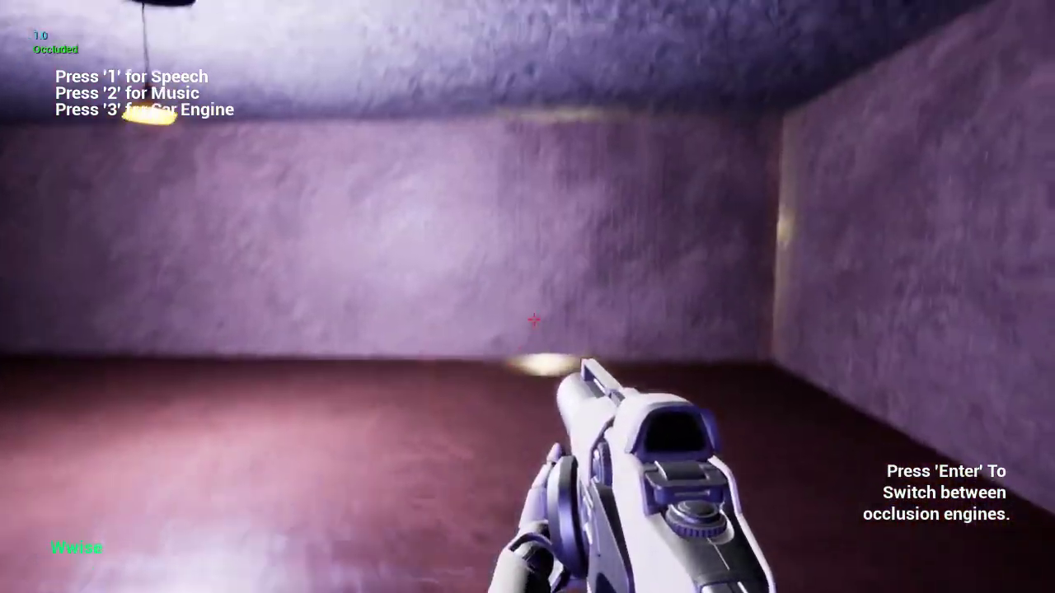
key("s")
key("a")
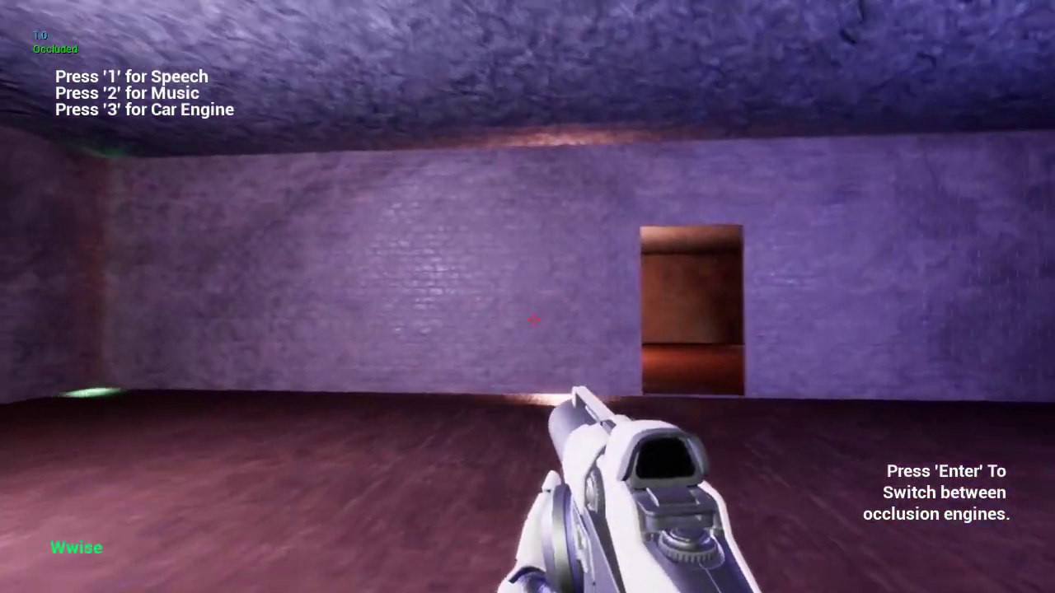
Mute the audio and walk from the purple room through the red room back into the green room
key("w")
key("a")
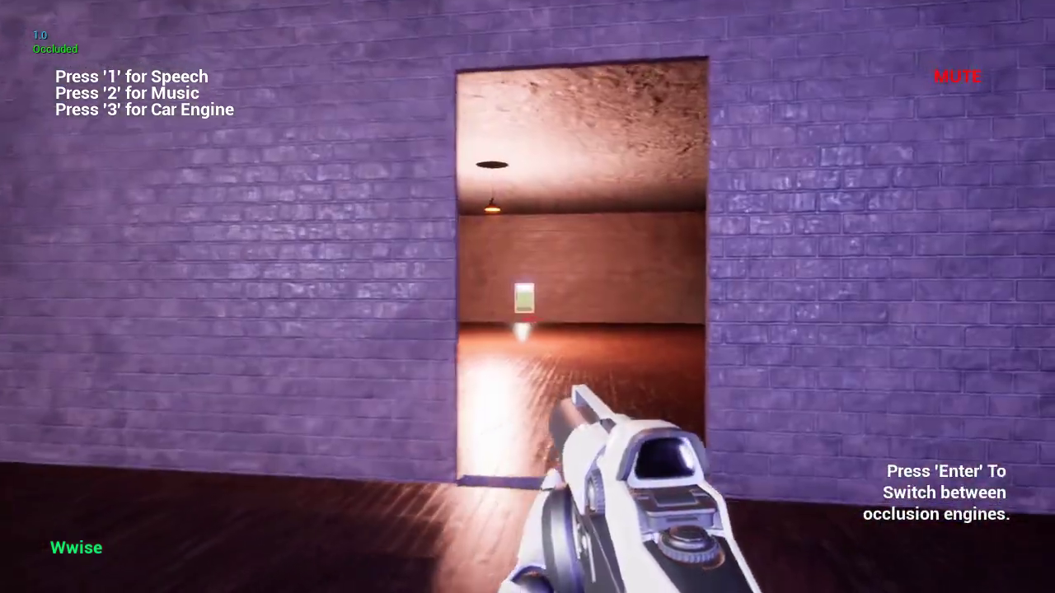
key("w")
key("w")
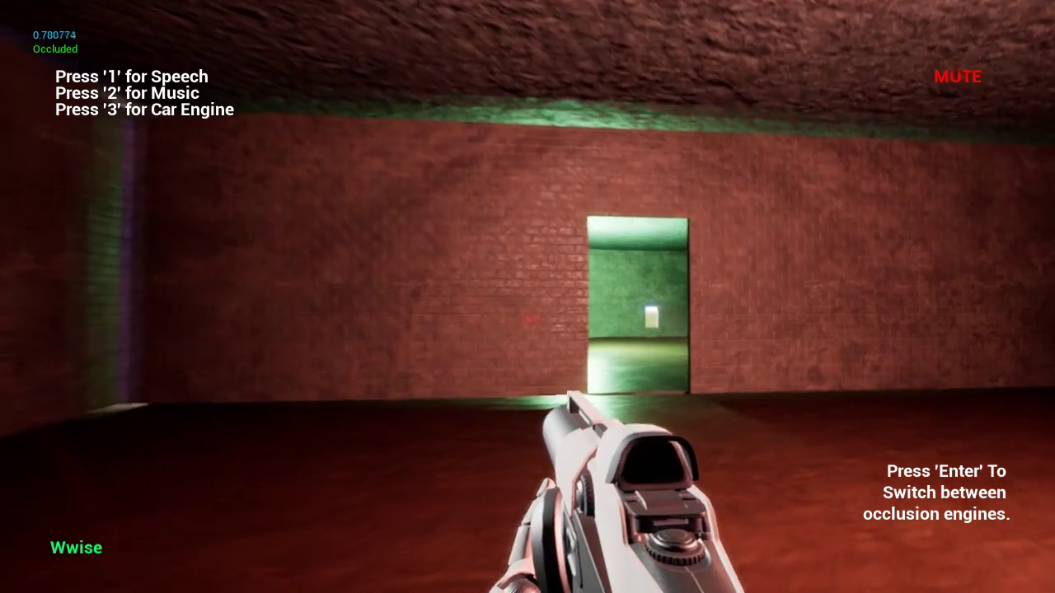
key("w")
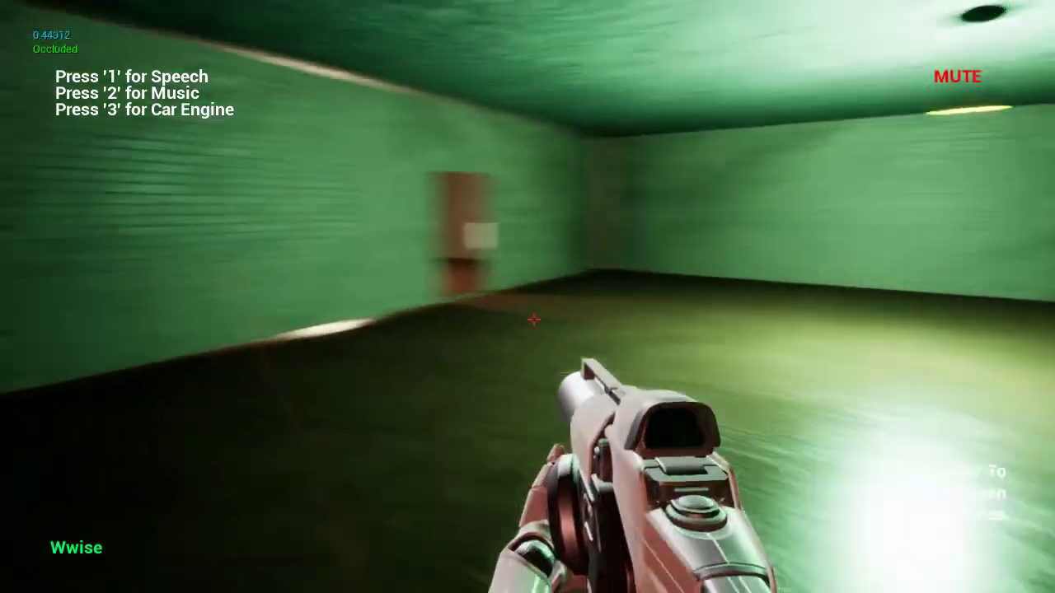
Switch to the Wwise project and show the RTPC curves of SFX_Car_Idle under SC_SoundSource
key("alt+Tab")
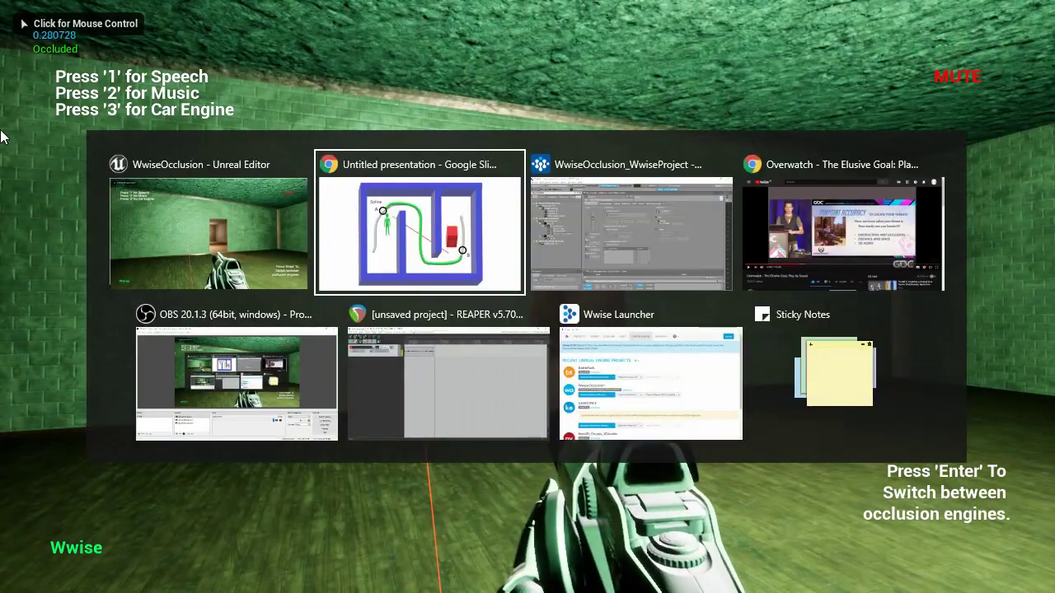
key("alt+Tab")
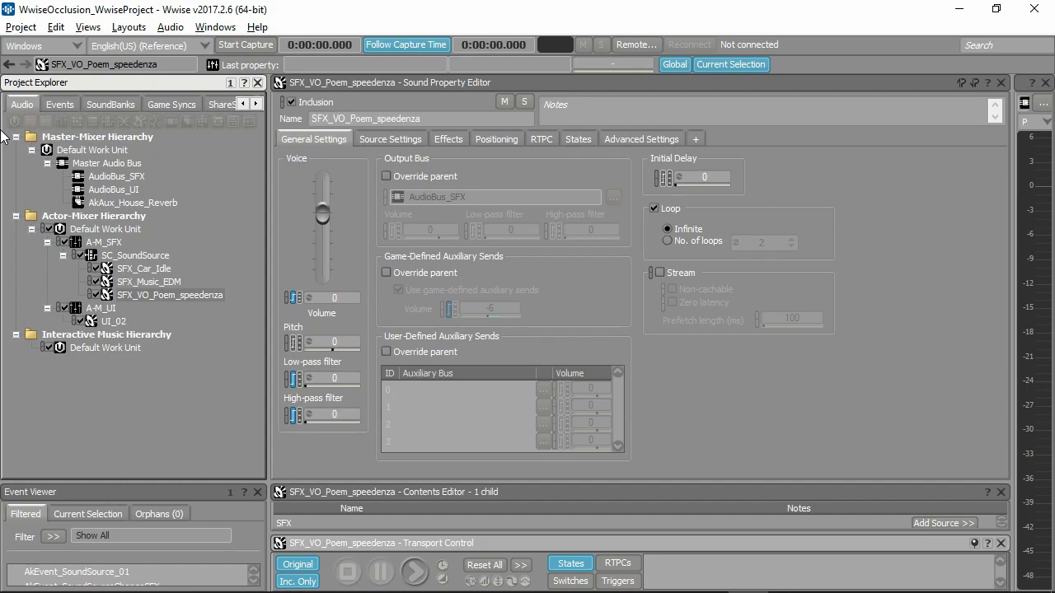
left_click(132, 256)
left_click(132, 269)
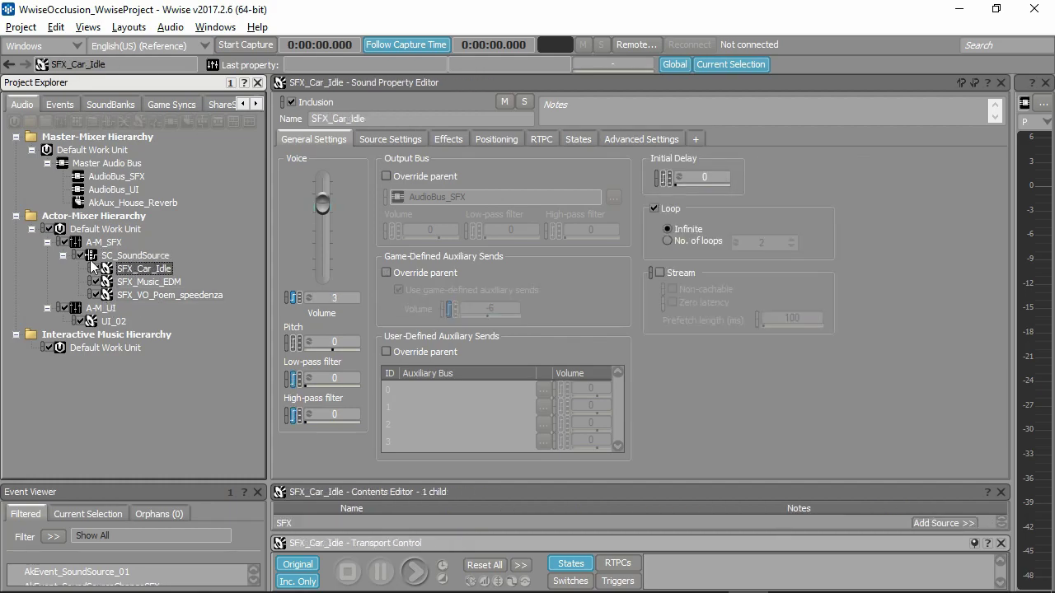
left_click(124, 256)
left_click(150, 269)
left_click(541, 139)
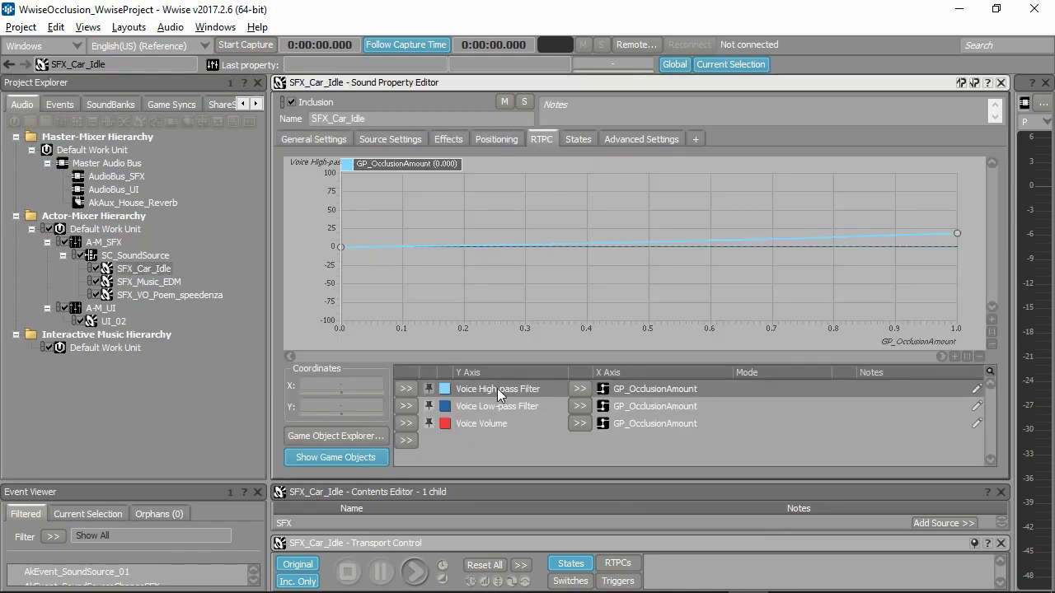
Review SFX_Car_Idle's Voice Low-pass Filter and Voice Volume curves, and the RTPC curves of SFX_Music_EDM and SFX_VO_Poem_speedenza
left_click(497, 406)
left_click(503, 423)
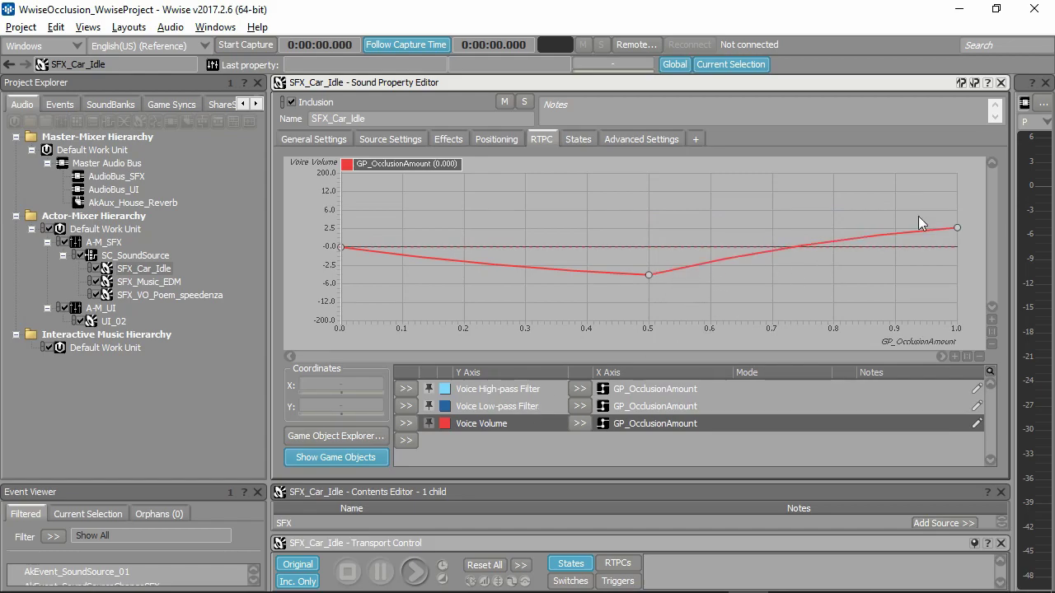
left_click(954, 228)
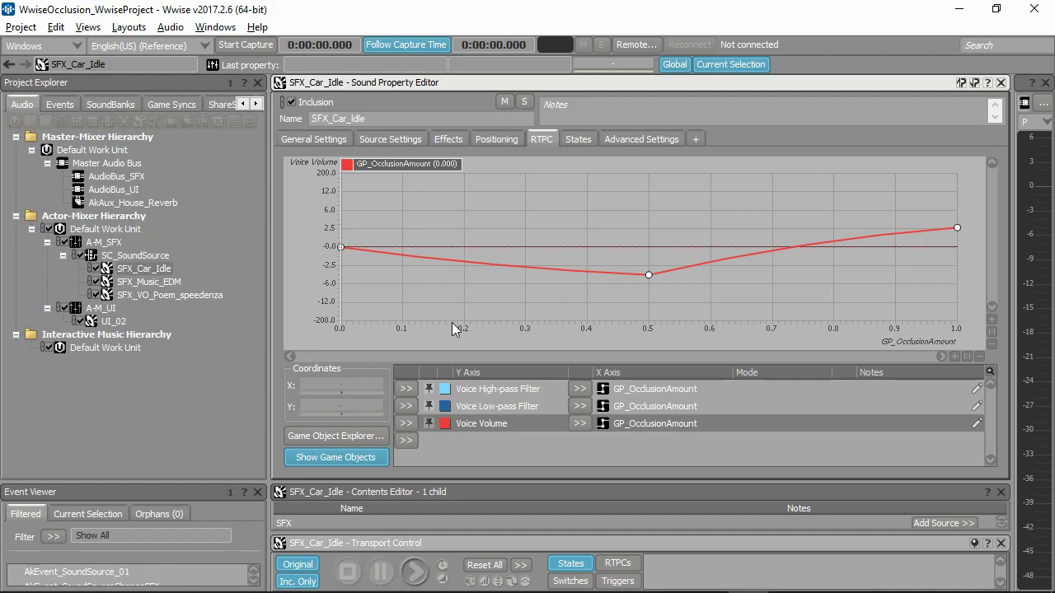
left_click(156, 282)
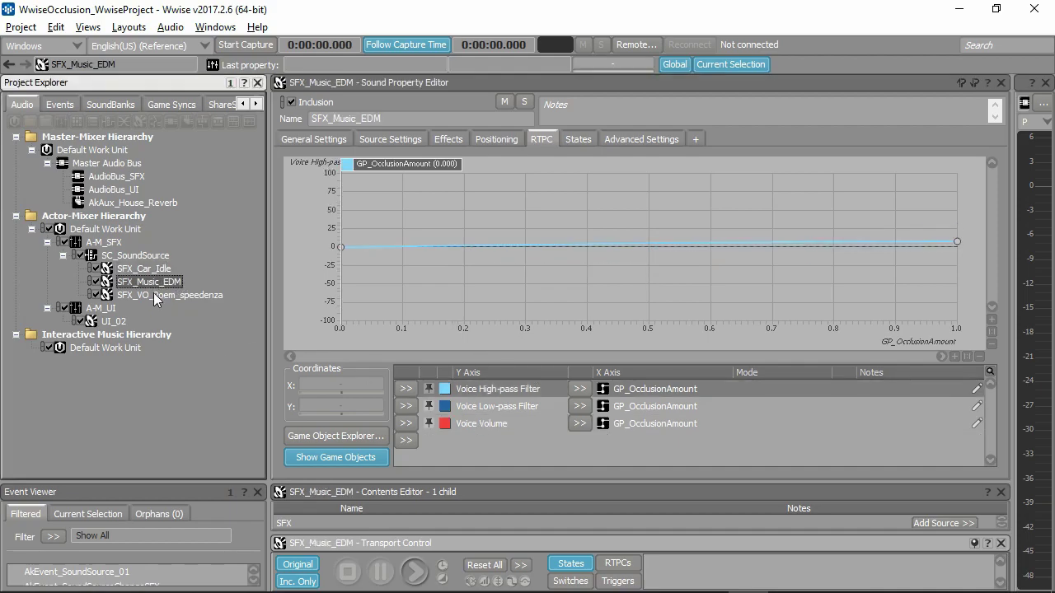
left_click(159, 295)
Raise the Voice Volume curve point at GP_OcclusionAmount 1.0 of SFX_Car_Idle to about 3.822
left_click(163, 269)
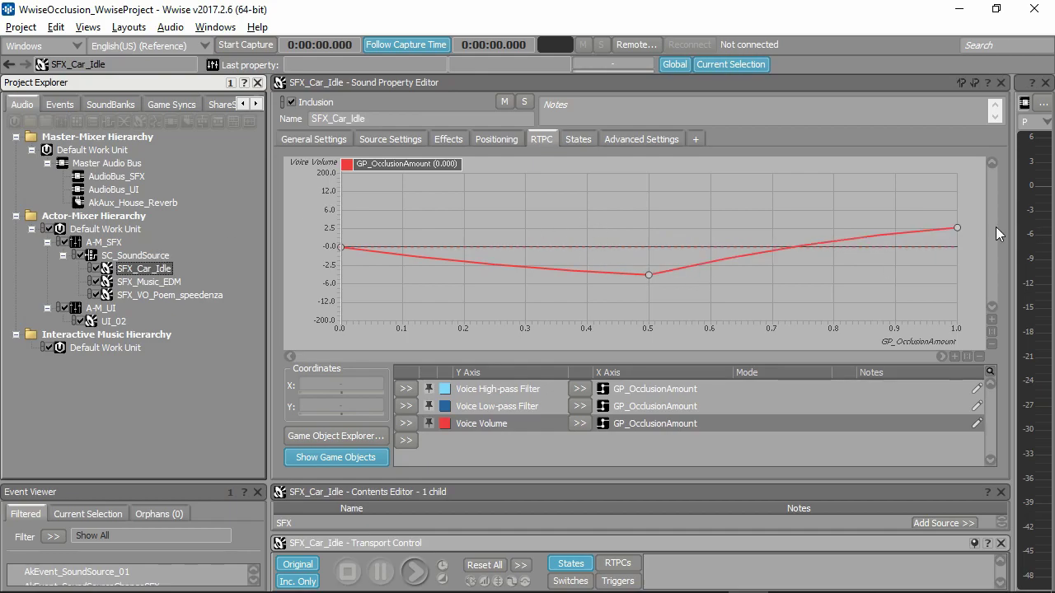
mouse_move(958, 227)
left_mouse_down()
mouse_move(957, 293)
mouse_move(960, 220)
left_mouse_up()
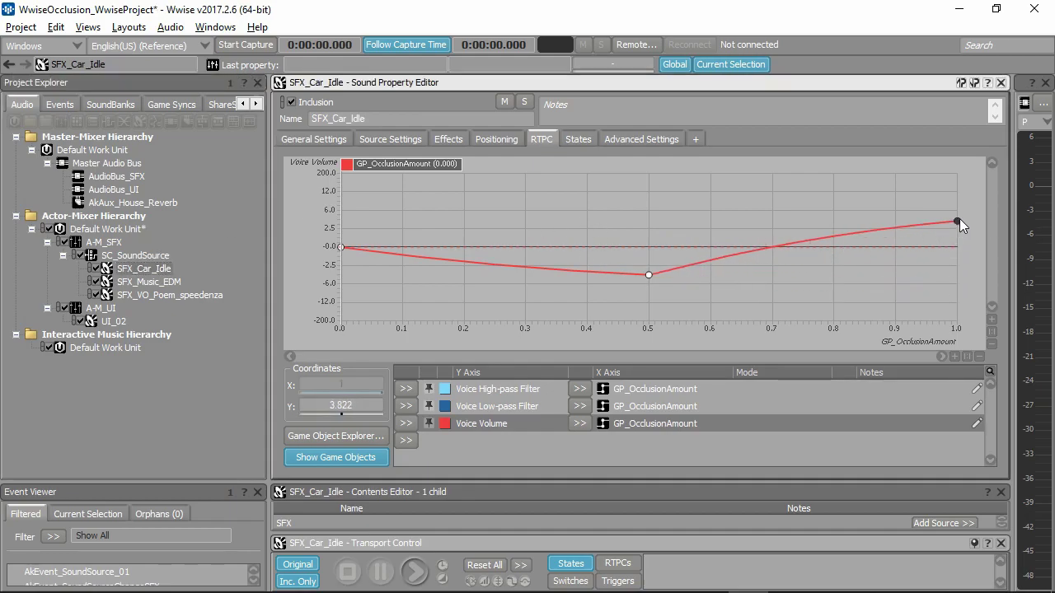
Lower SFX_Car_Idle's Voice Volume point at GP_OcclusionAmount 1.0 to about 3.673, and show the end point of SC_SoundSource's Game-Defined Auxiliary Sends curve
left_click_drag(956, 221, 961, 227)
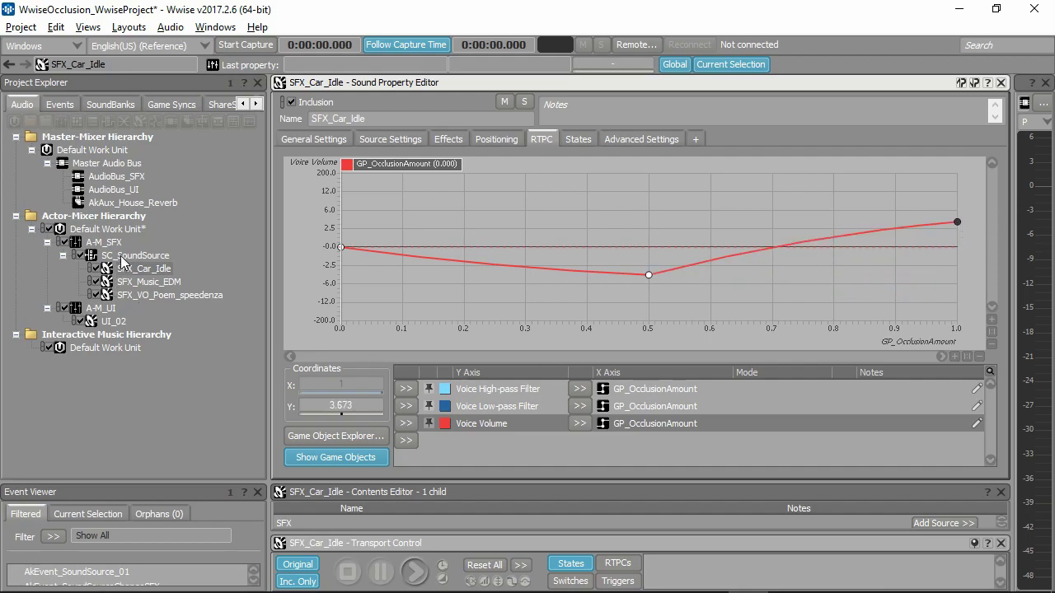
left_click(120, 257)
left_click_drag(386, 172, 440, 173)
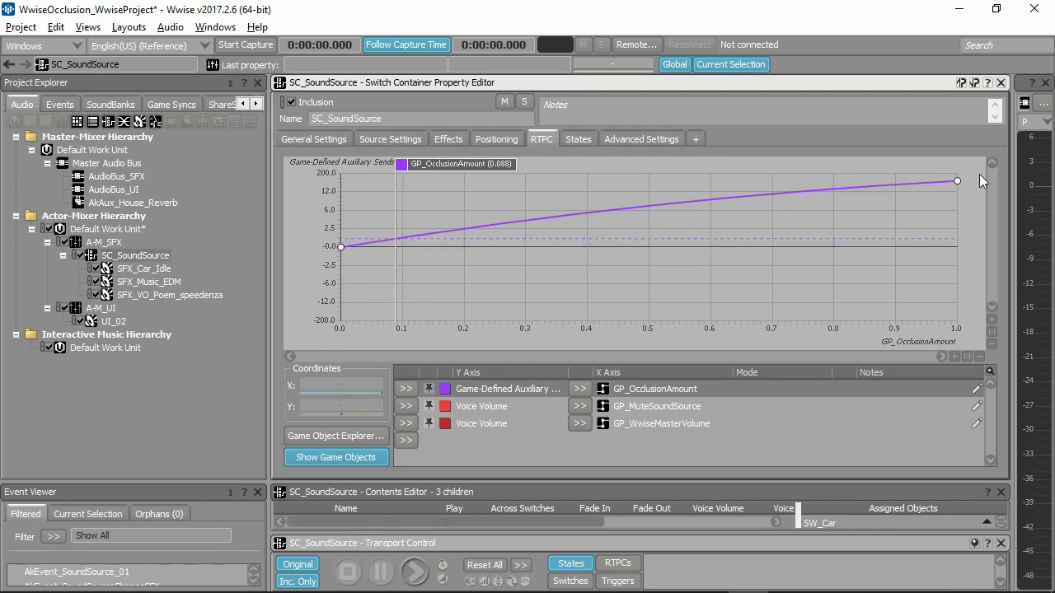
left_click(957, 181)
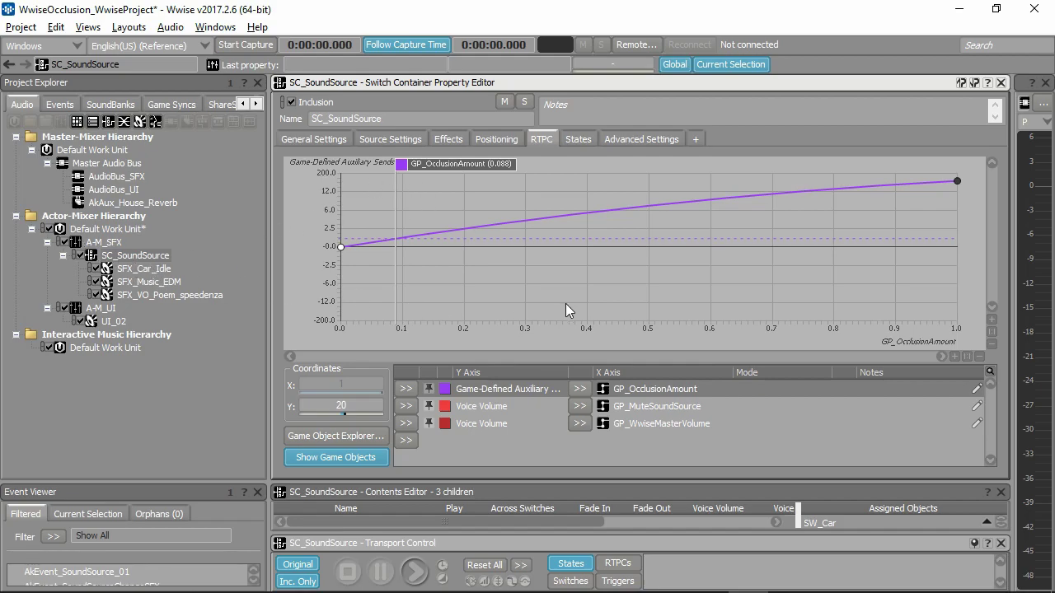
Switch to the Unreal game, end the play session and leave the full-screen view of the House level
mouse_move(536, 590)
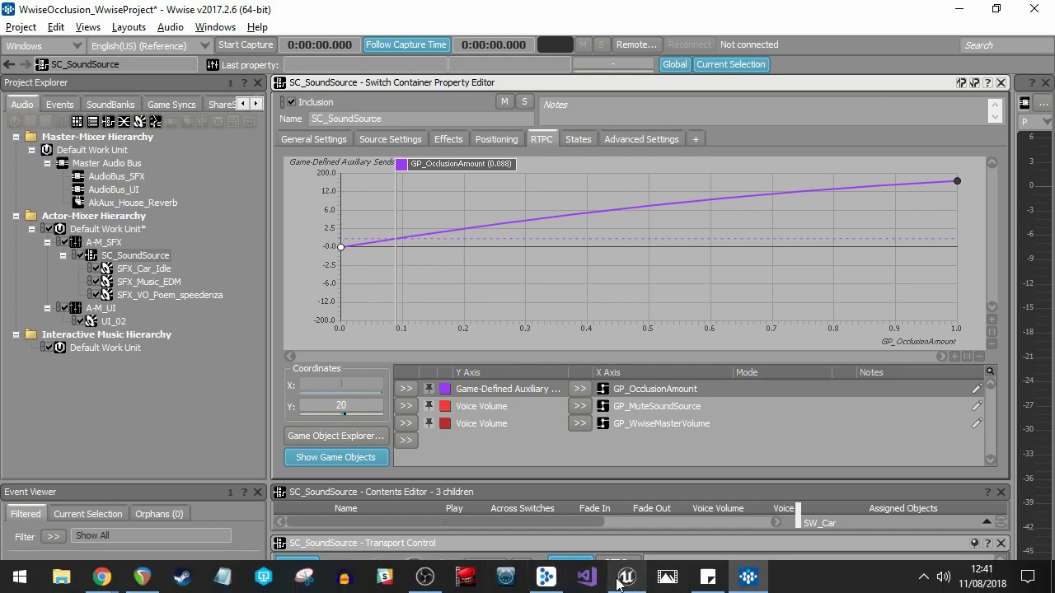
mouse_move(625, 580)
left_click(635, 534)
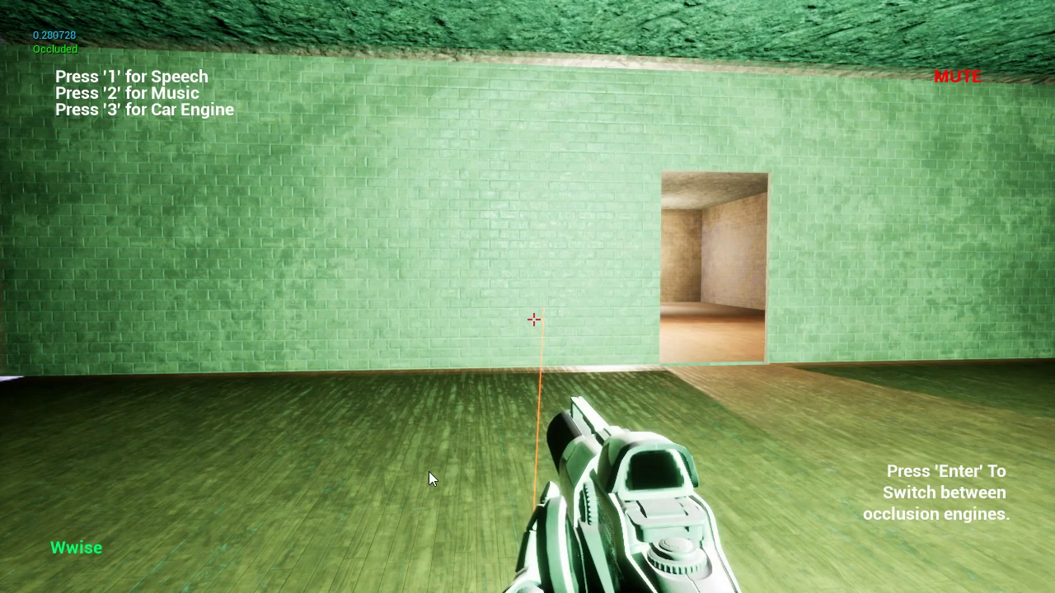
key("Escape")
key("F11")
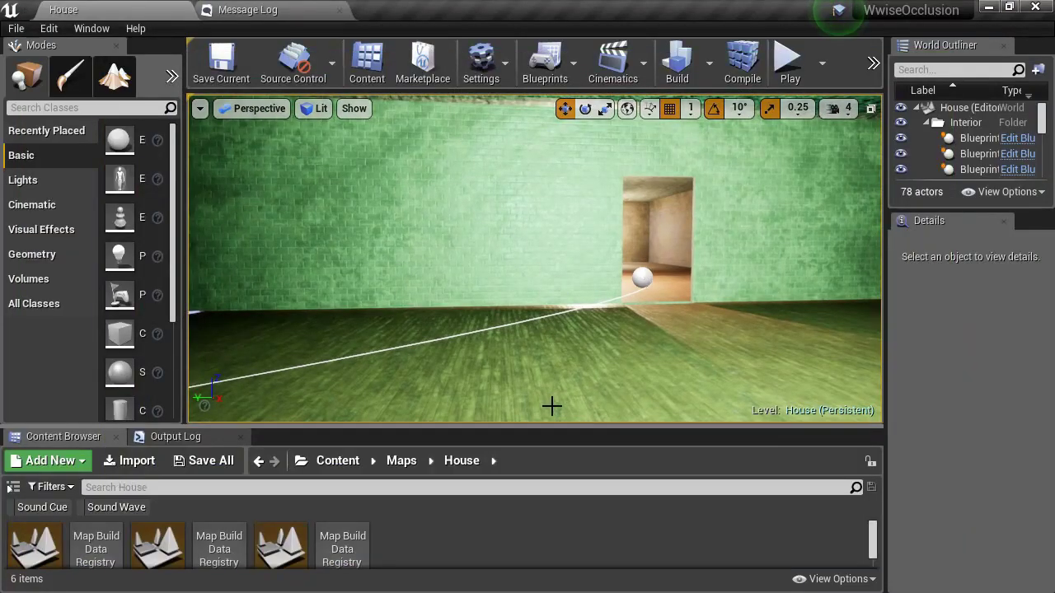
Enlarge the Content Browser, go to the Content/Blueprints folder and open BP_SoundSource at its Event Graph
left_click_drag(527, 425, 531, 356)
left_click(337, 405)
left_click(224, 504)
double_click(155, 499)
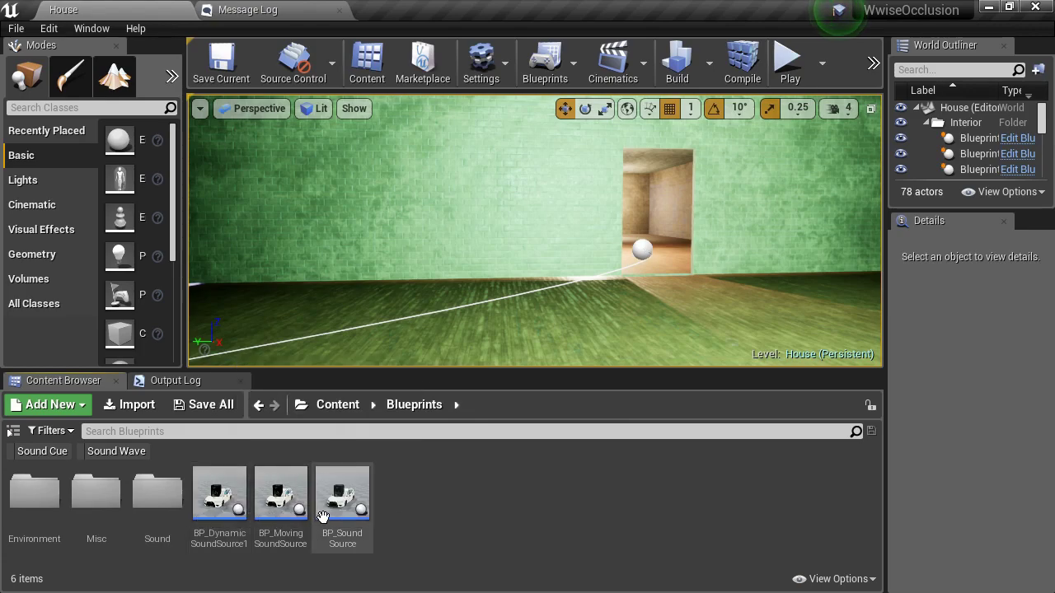
double_click(342, 495)
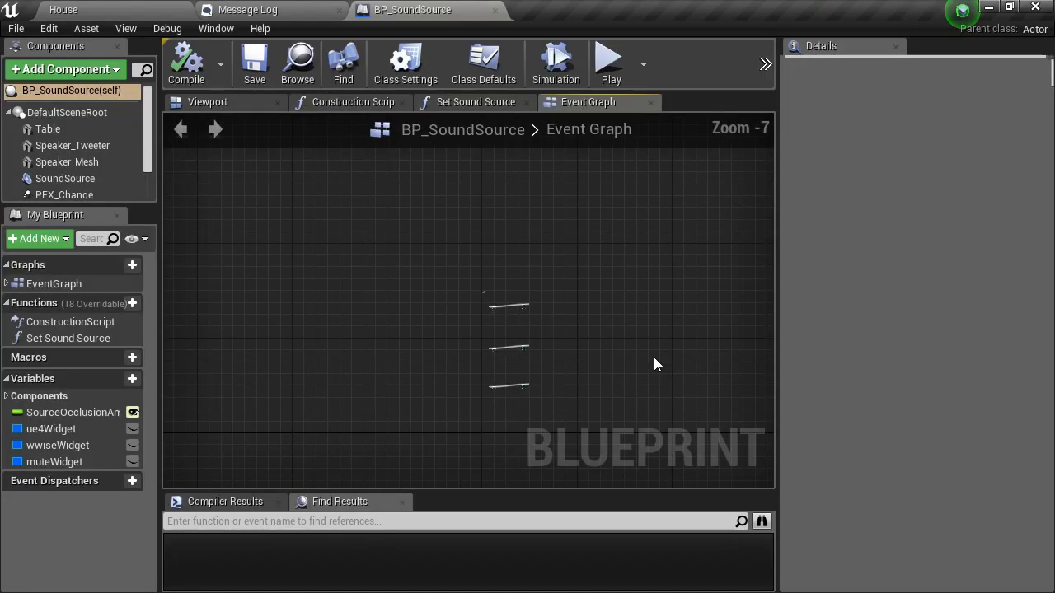
right_click_drag(452, 330, 447, 224)
scroll(447, 224, "down", 1)
scroll(447, 224, "down", 2)
right_click_drag(422, 302, 405, 235)
Return to the House level to look over the three sound source blueprints, and go back to the BP_SoundSource Event Graph
left_click(168, 5)
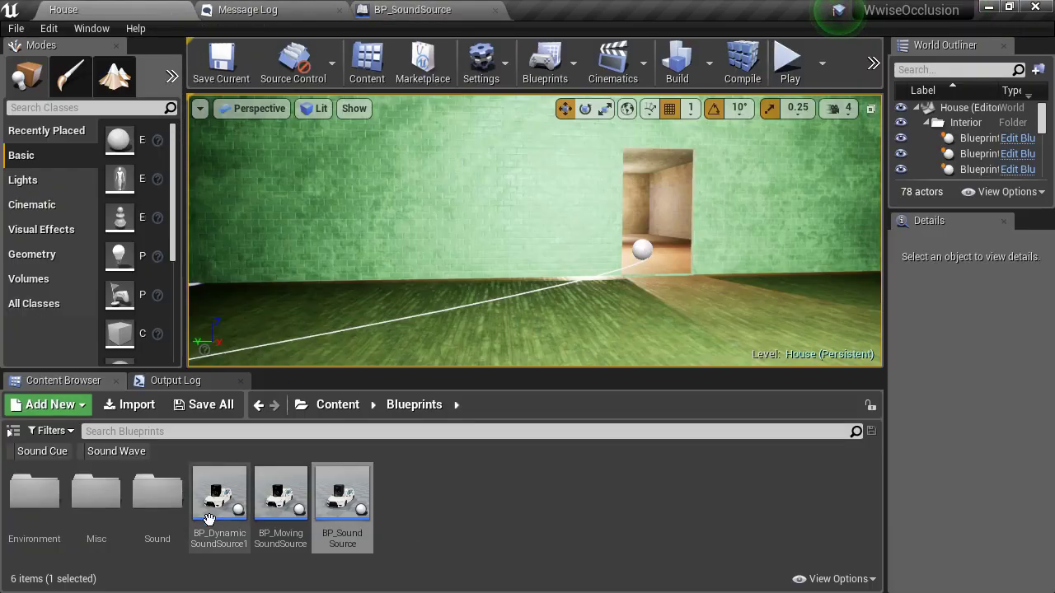
left_click(542, 512)
left_click(412, 9)
left_click(63, 9)
left_click(346, 530)
left_click_drag(288, 538, 358, 540)
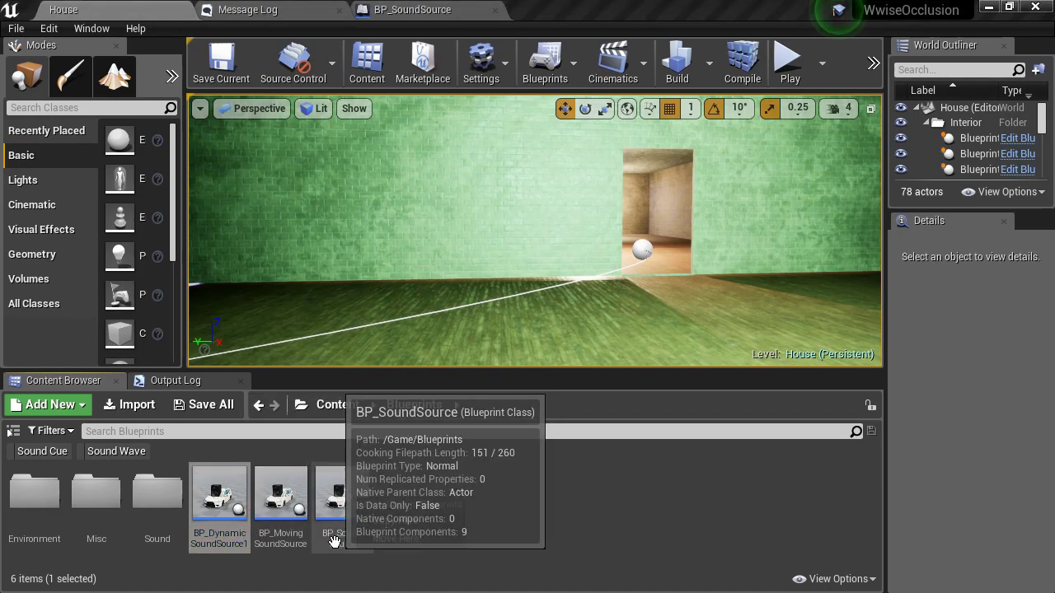
key("grave")
key("Escape")
left_click(523, 539)
left_click(414, 9)
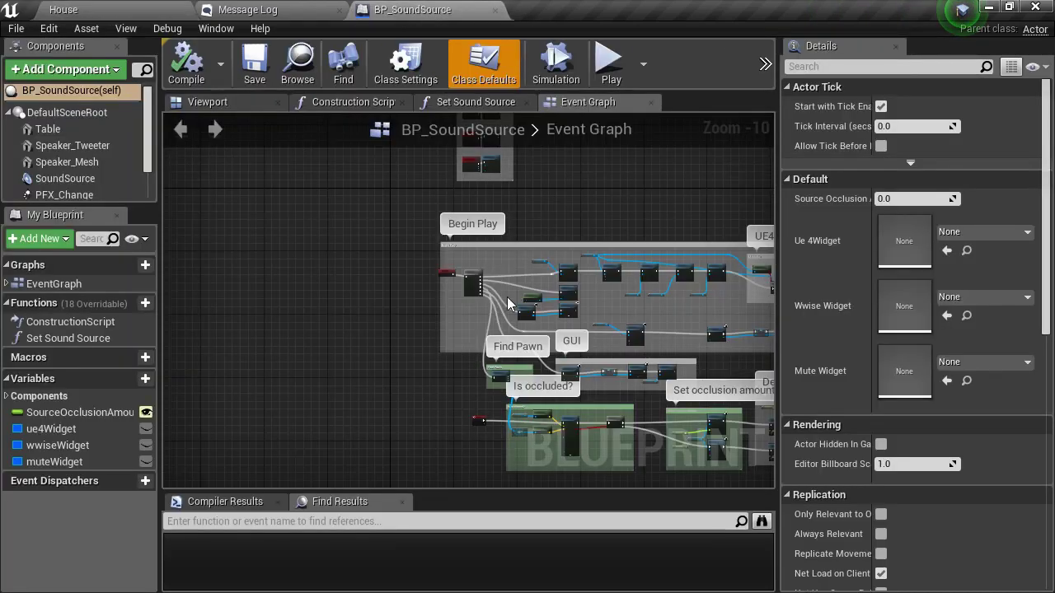
Look over the commented sections of the BP_SoundSource Event Graph, from Begin Play to Set occlusion amount and Mute Audio
right_click_drag(404, 387, 365, 289)
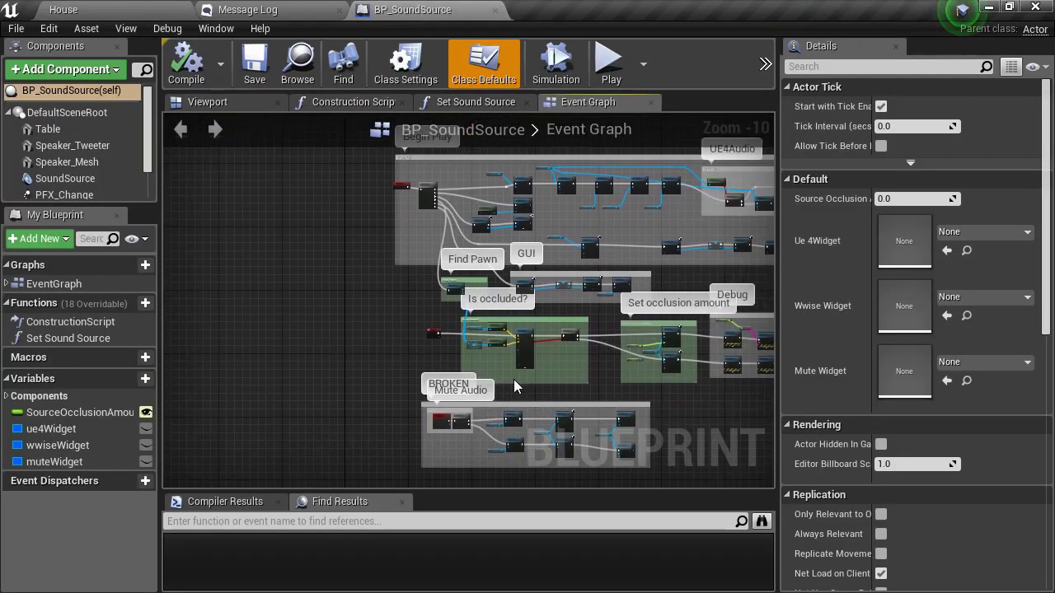
scroll(514, 379, "up", 3)
right_click_drag(330, 230, 399, 344)
scroll(401, 344, "up", 5)
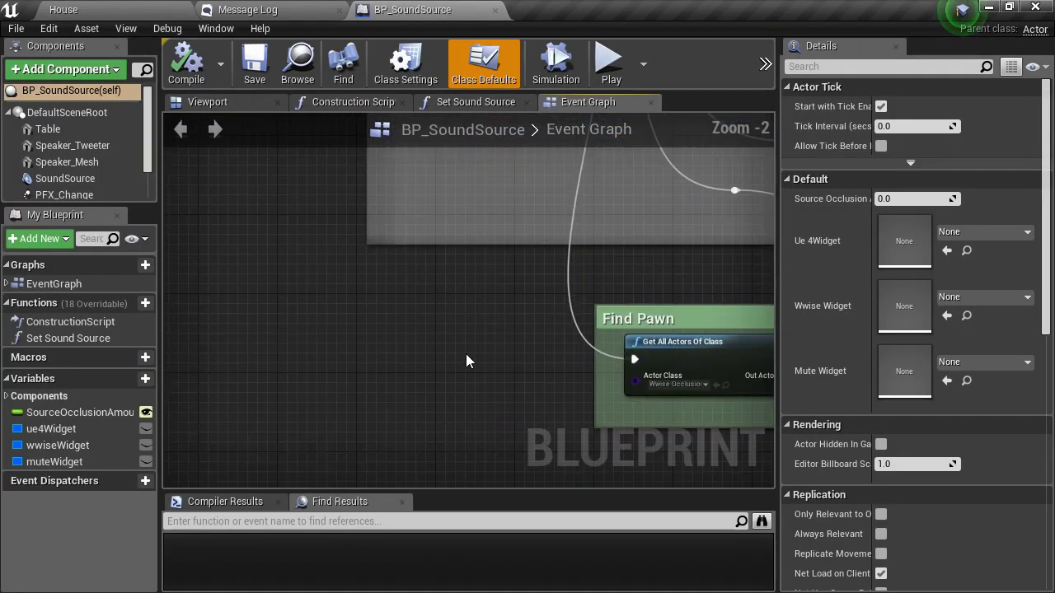
right_click_drag(465, 360, 318, 268)
scroll(576, 317, "down", 10)
right_click_drag(577, 327, 335, 324)
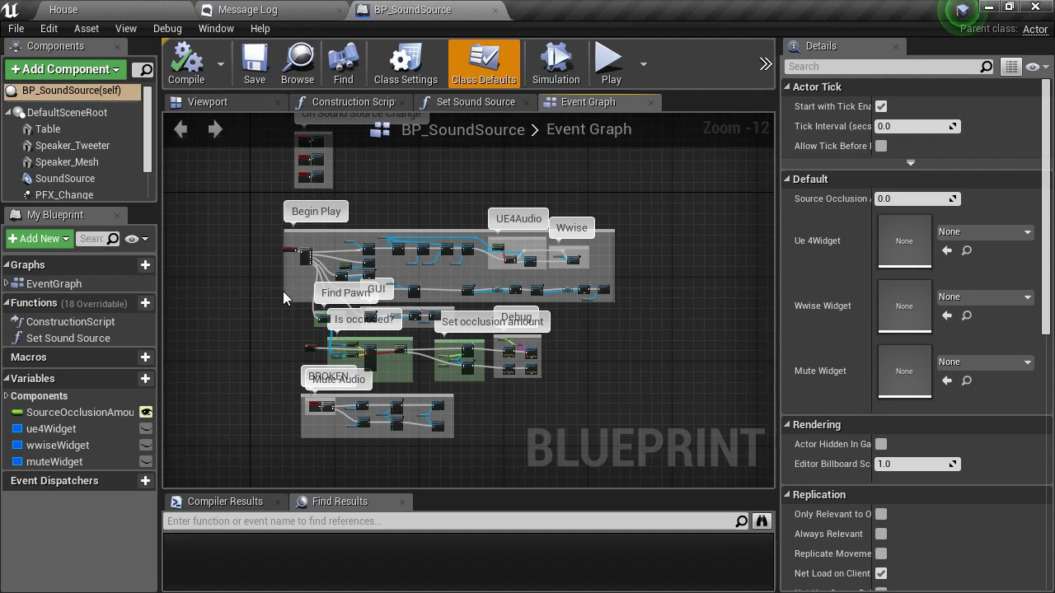
scroll(281, 291, "up", 4)
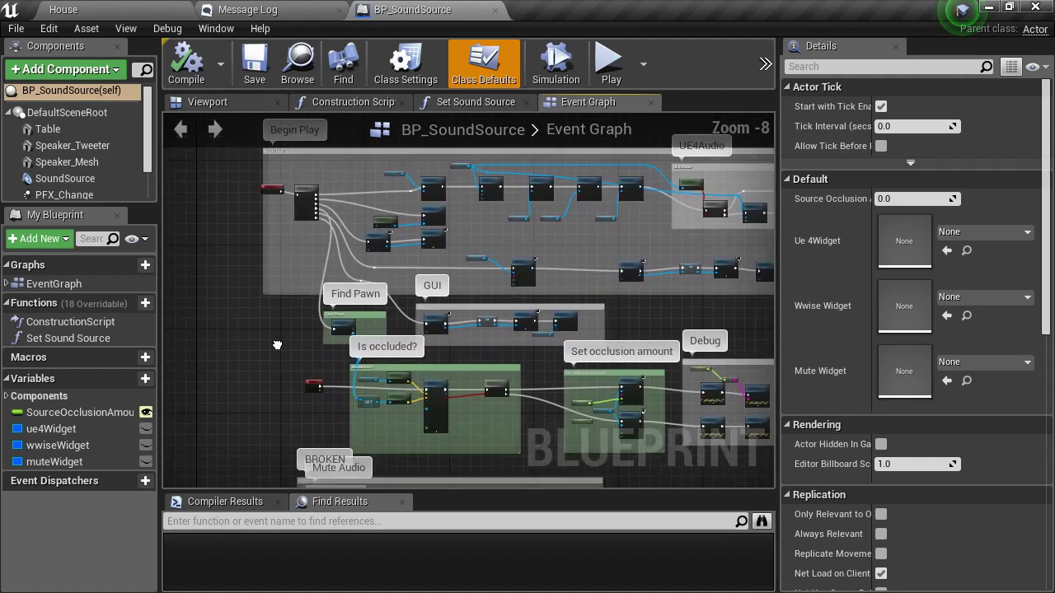
right_click_drag(716, 347, 662, 331)
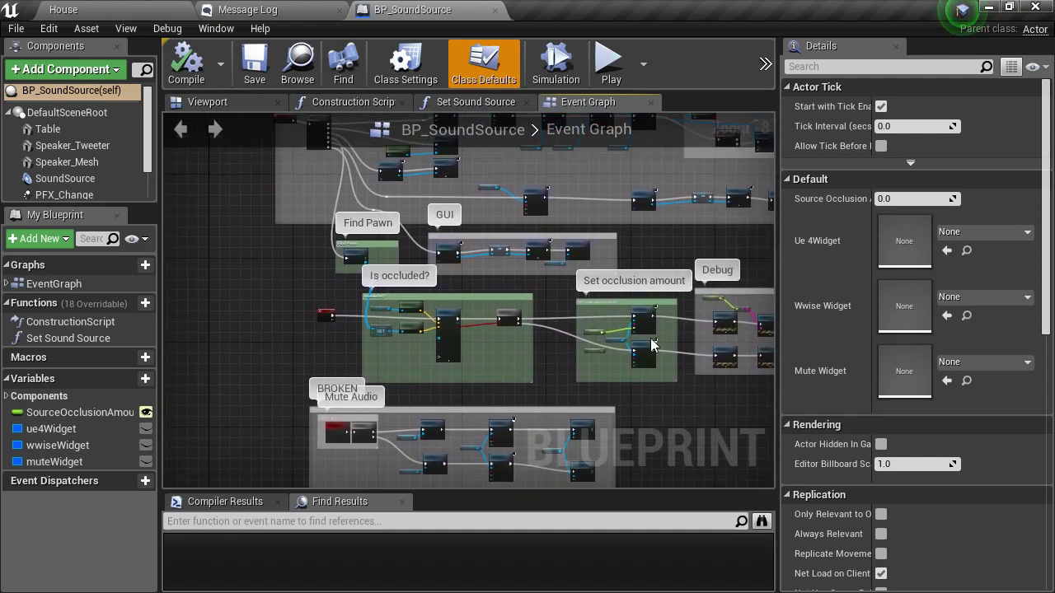
Examine the Get All Actors Of Class node in the Find Pawn section
scroll(331, 299, "up", 5)
right_click_drag(339, 235, 411, 336)
scroll(414, 305, "up", 3)
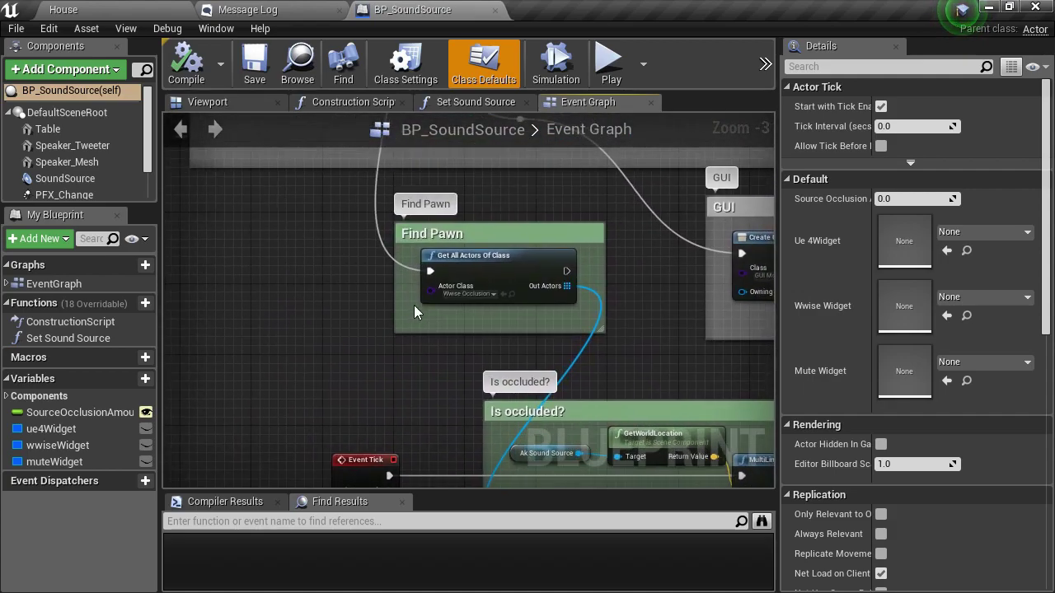
left_click(486, 259)
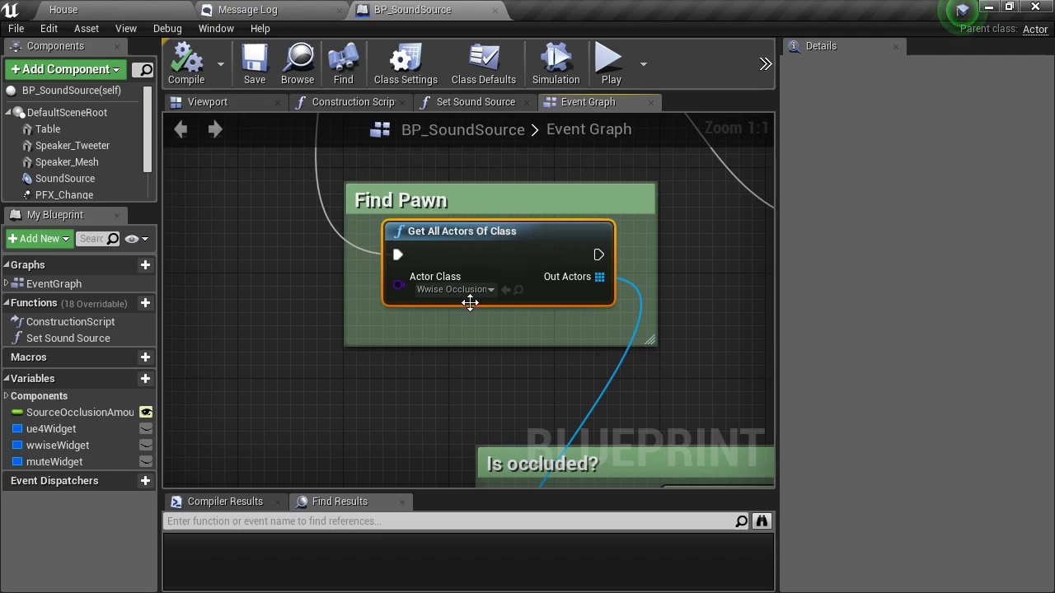
Examine how the Is occluded? section feeds the sound source and pawn locations into MultiLineTraceByChannel
scroll(474, 297, "down", 3)
right_click_drag(451, 358, 297, 228)
right_click_drag(437, 433, 440, 365)
scroll(440, 365, "up", 2)
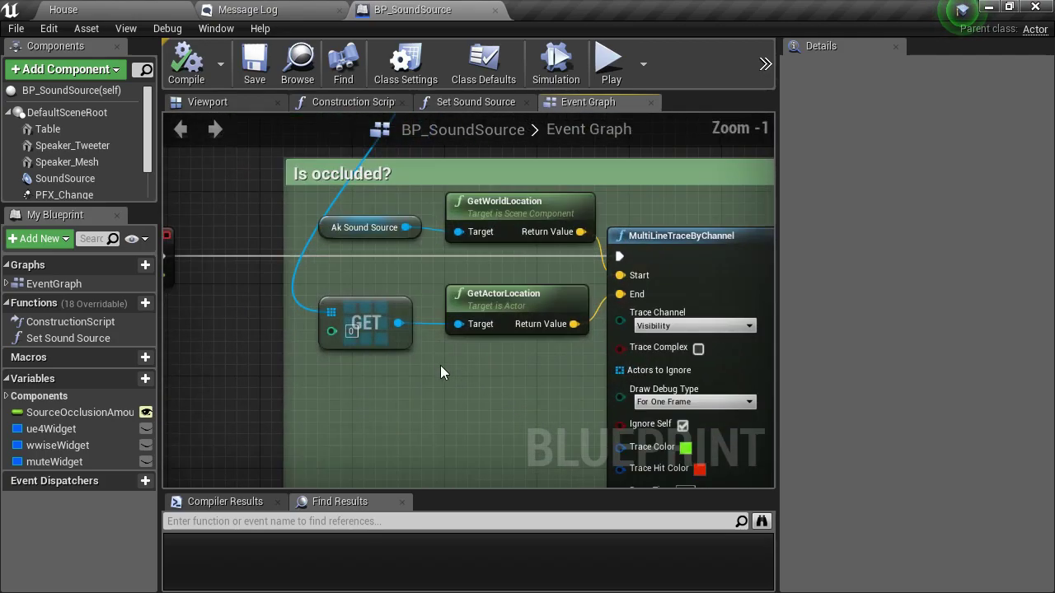
right_click_drag(577, 359, 487, 389)
scroll(446, 309, "down", 4)
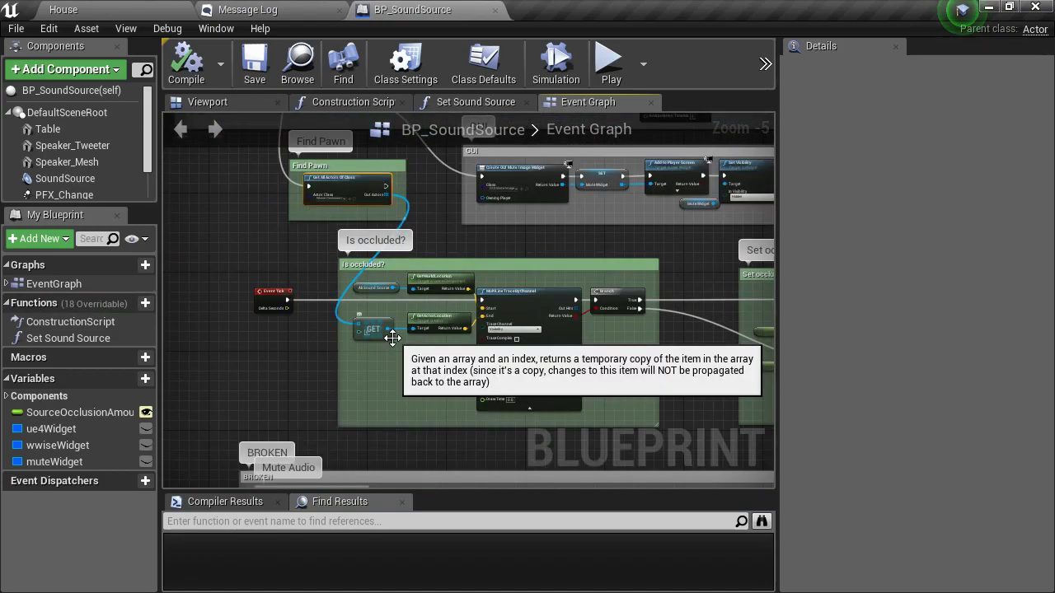
scroll(406, 372, "up", 3)
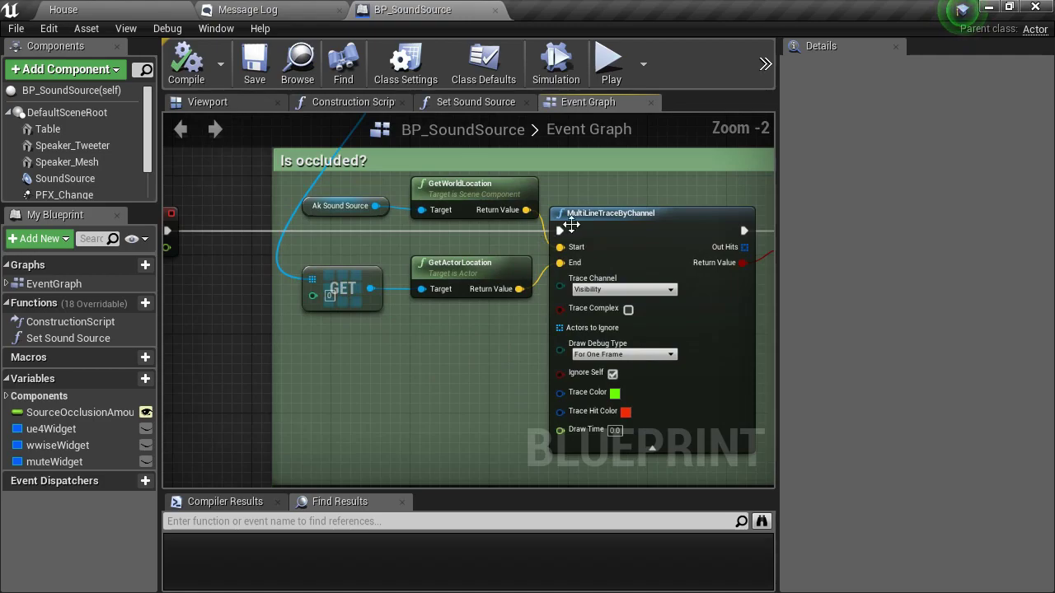
Switch to the Google Slides presentation and show the spline diagram with points A and B
key("alt+Tab")
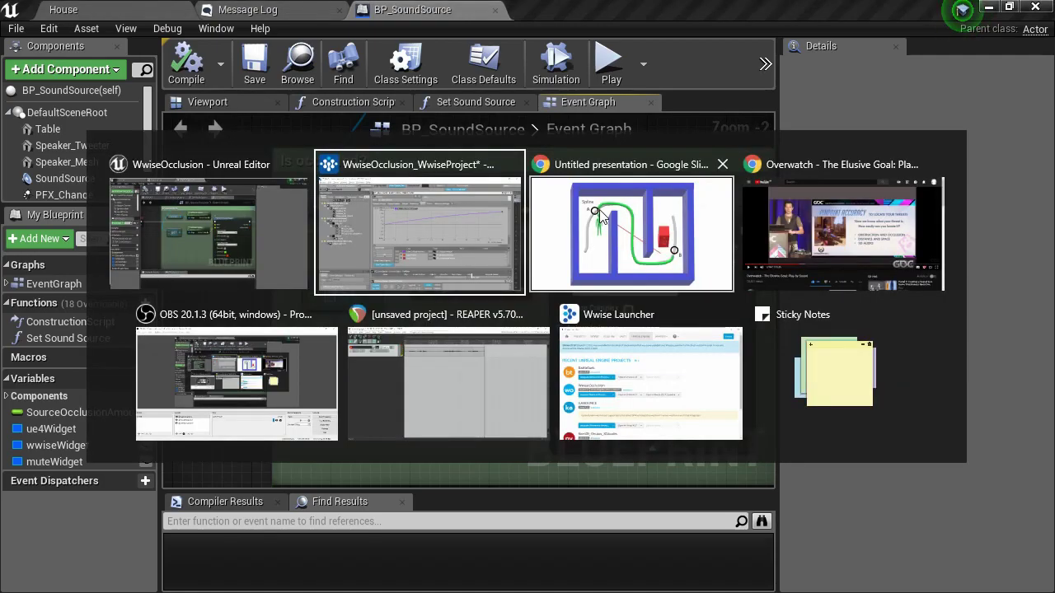
key("alt+Tab")
key("alt+Tab")
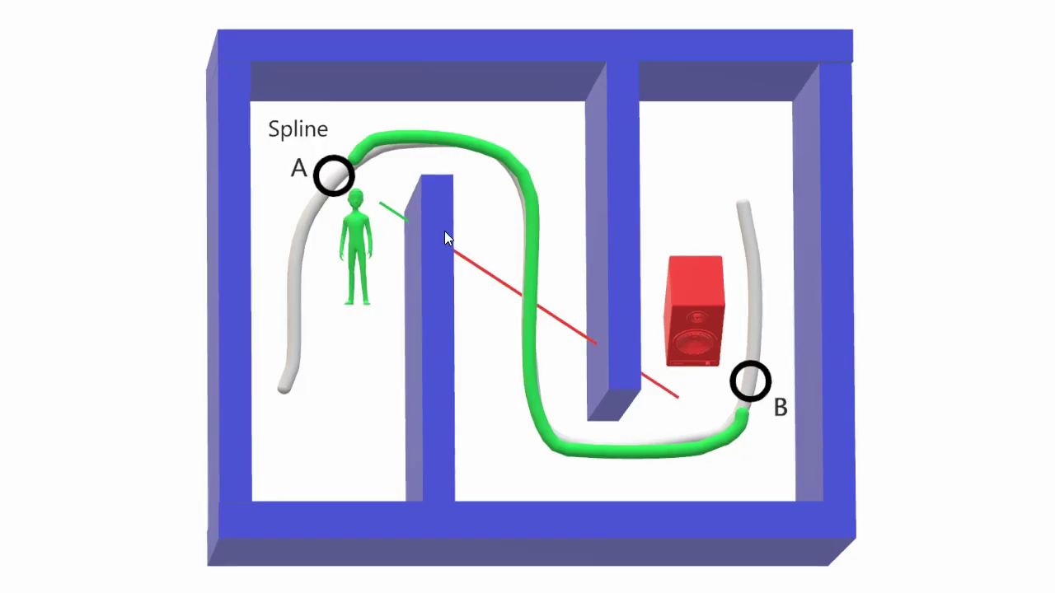
left_click(444, 232)
left_click(444, 238)
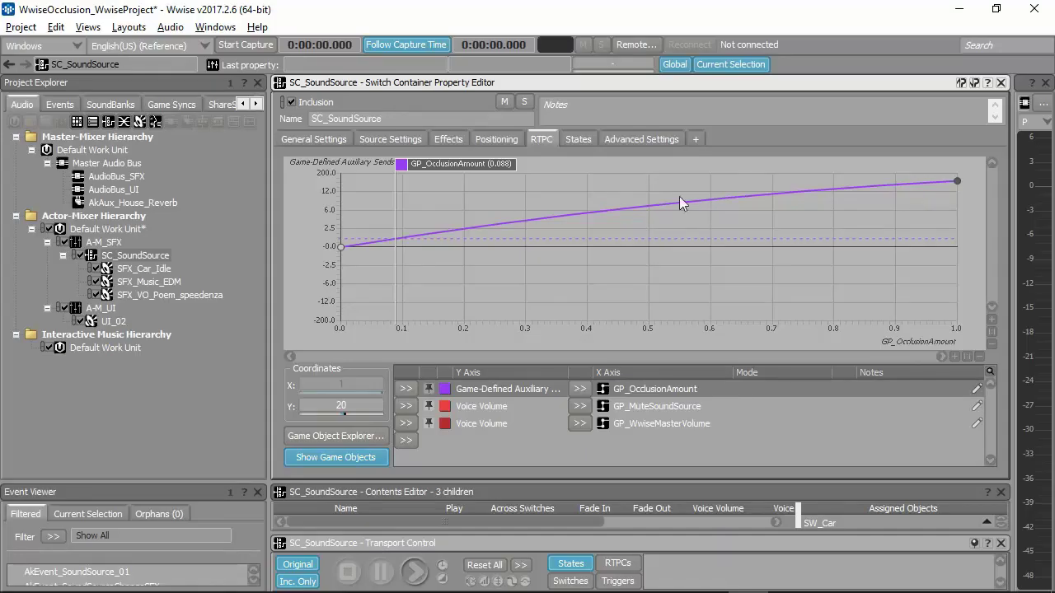
Bring up the Simple Occlusion diagram in the presentation and return to the BP_SoundSource graph in Unreal
key("alt+Tab")
key("alt+Tab")
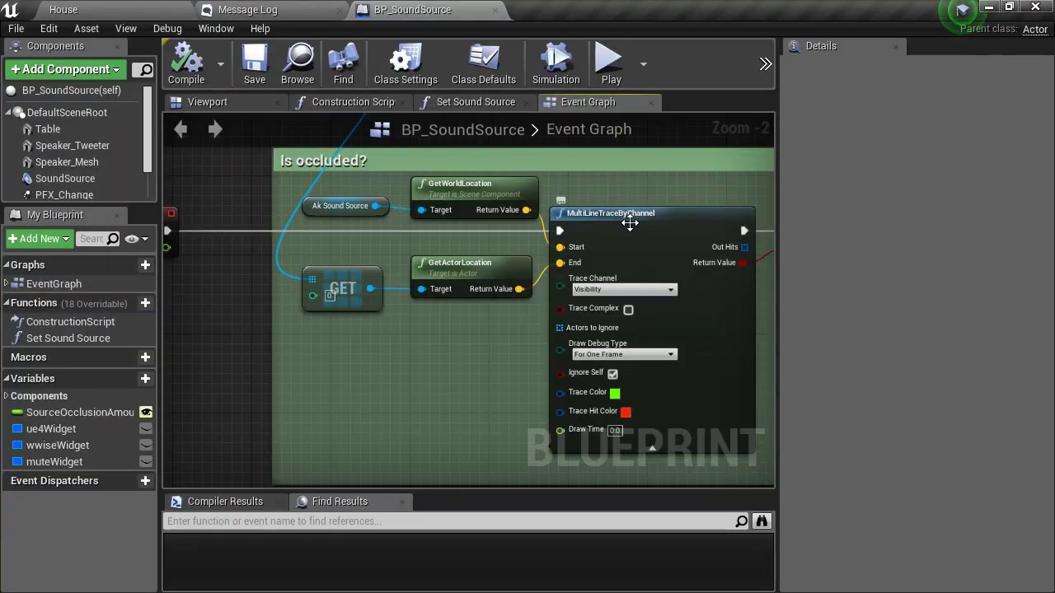
key("alt+Tab")
left_click(630, 224)
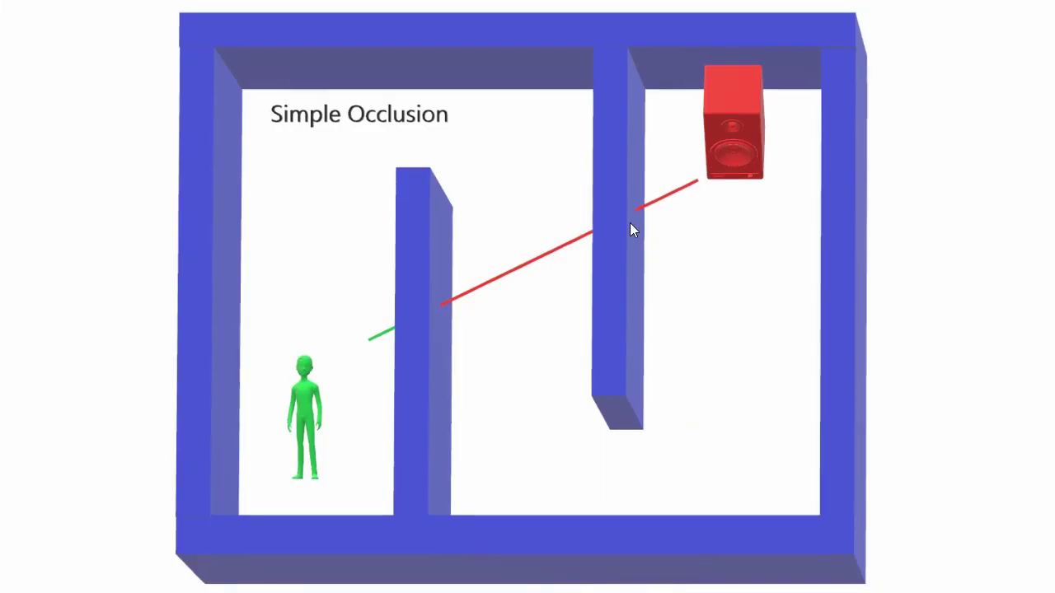
key("alt+Tab")
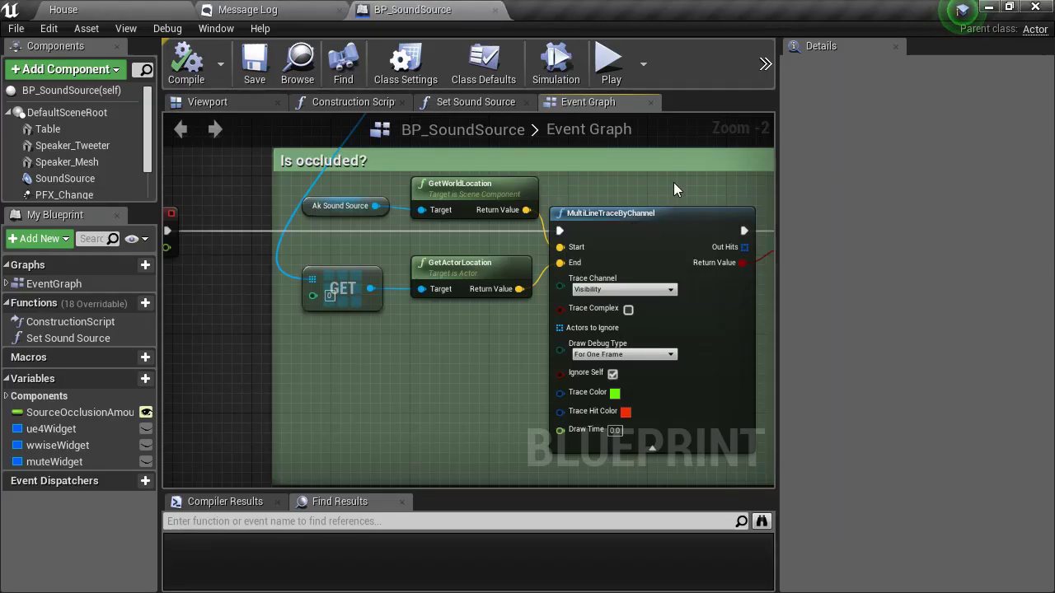
Examine the MultiLineTraceByChannel and Branch nodes of the Is occluded? section and refer to the occlusion diagram in Google Slides
right_click_drag(673, 182, 472, 211)
scroll(472, 211, "down", 2)
right_click_drag(549, 219, 459, 190)
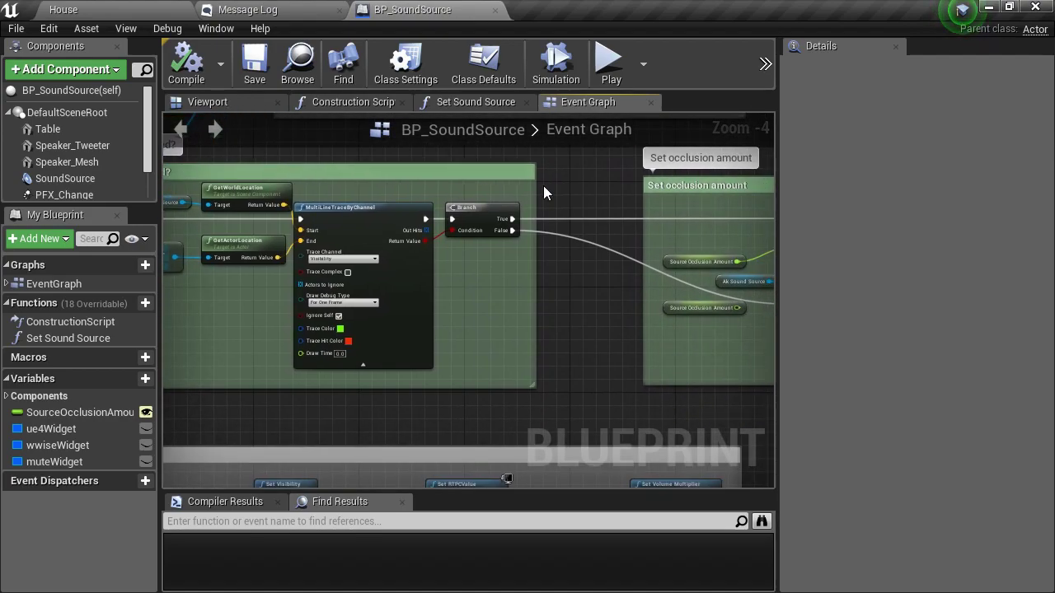
right_click_drag(421, 262, 598, 290)
scroll(399, 305, "up", 2)
scroll(401, 307, "down", 2)
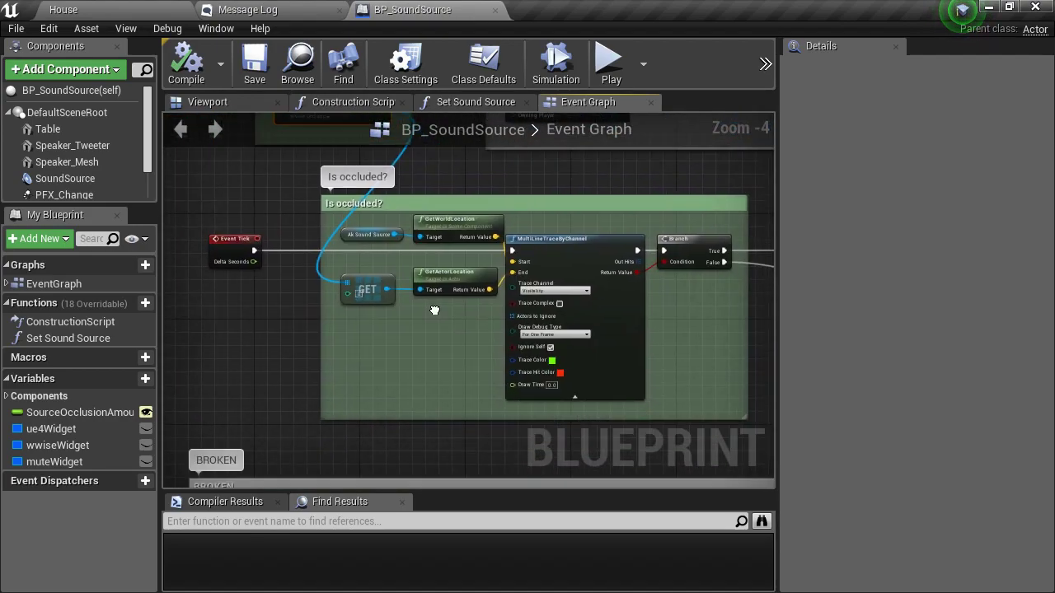
scroll(402, 306, "up", 3)
right_click_drag(477, 307, 453, 327)
key("alt+Tab")
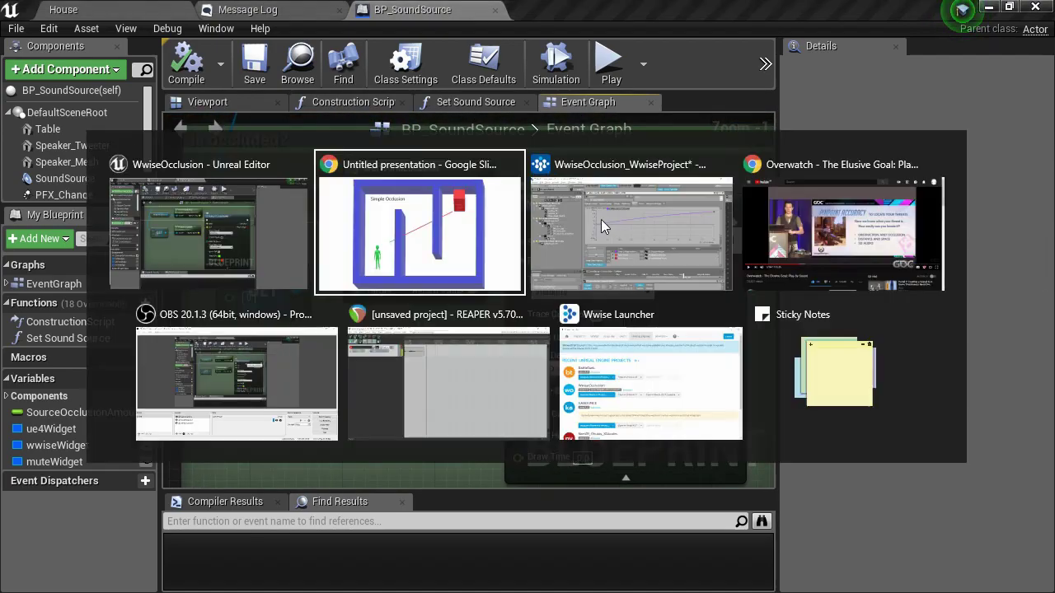
key("Right")
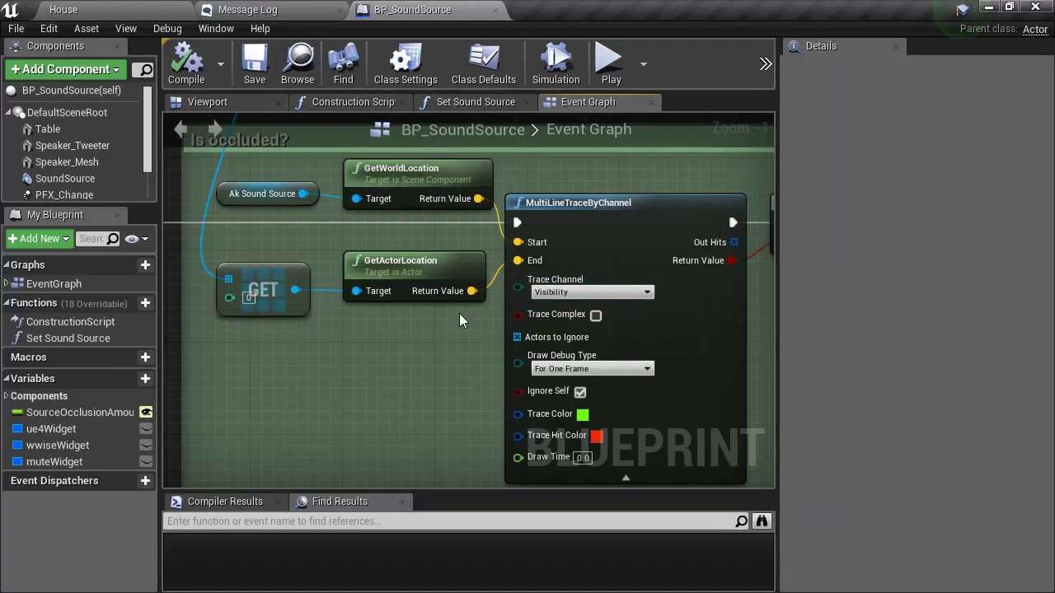
Follow the Branch outputs to the Set occlusion amount section and inspect the Set RTPCValue node on the False path
scroll(292, 322, "up", 1)
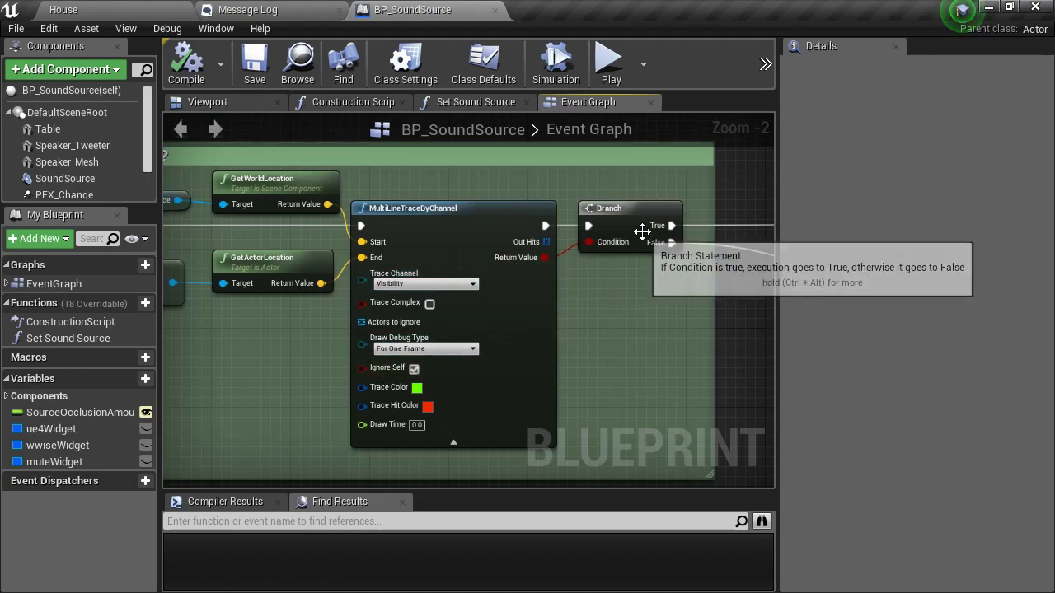
right_click_drag(683, 279, 417, 265)
scroll(567, 319, "down", 2)
right_click_drag(623, 348, 398, 303)
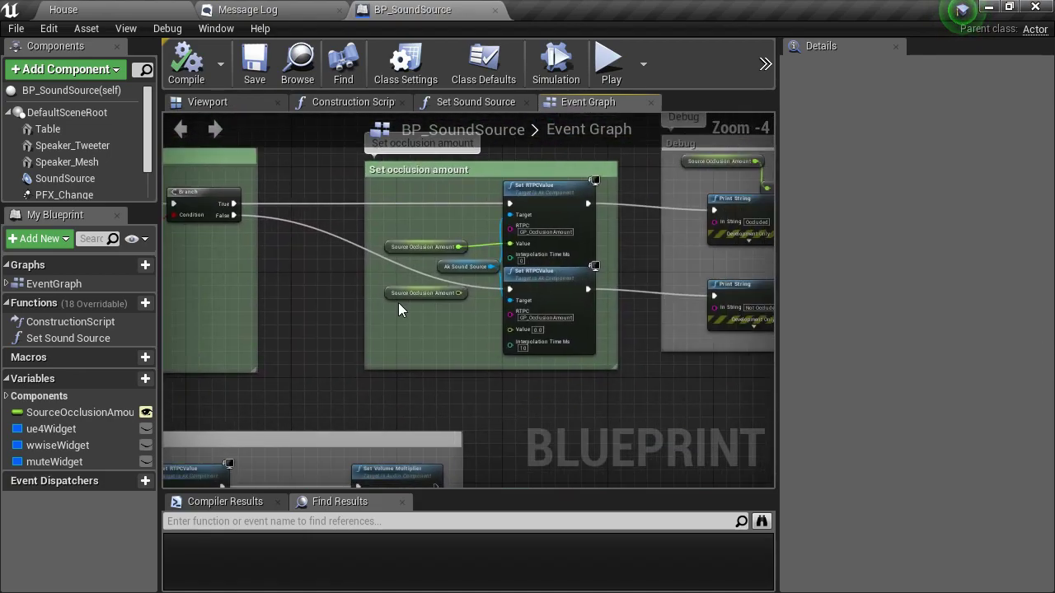
scroll(398, 302, "up", 3)
left_click(628, 248)
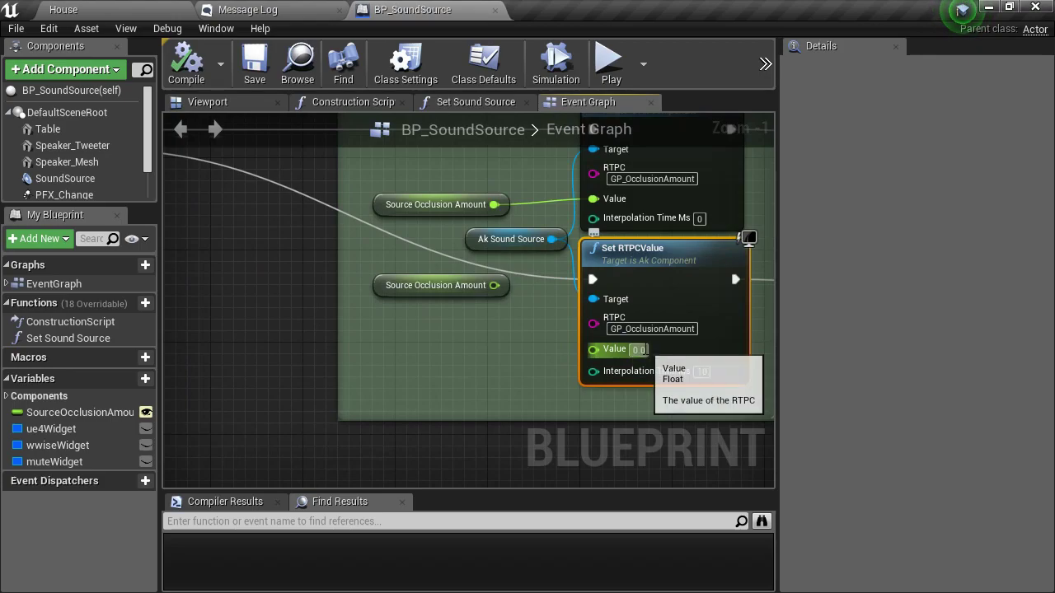
Examine the Print String nodes in the Debug section for the occluded and not occluded paths
scroll(639, 352, "down", 2)
right_click_drag(680, 325, 398, 334)
scroll(556, 341, "up", 2)
right_click_drag(605, 355, 370, 352)
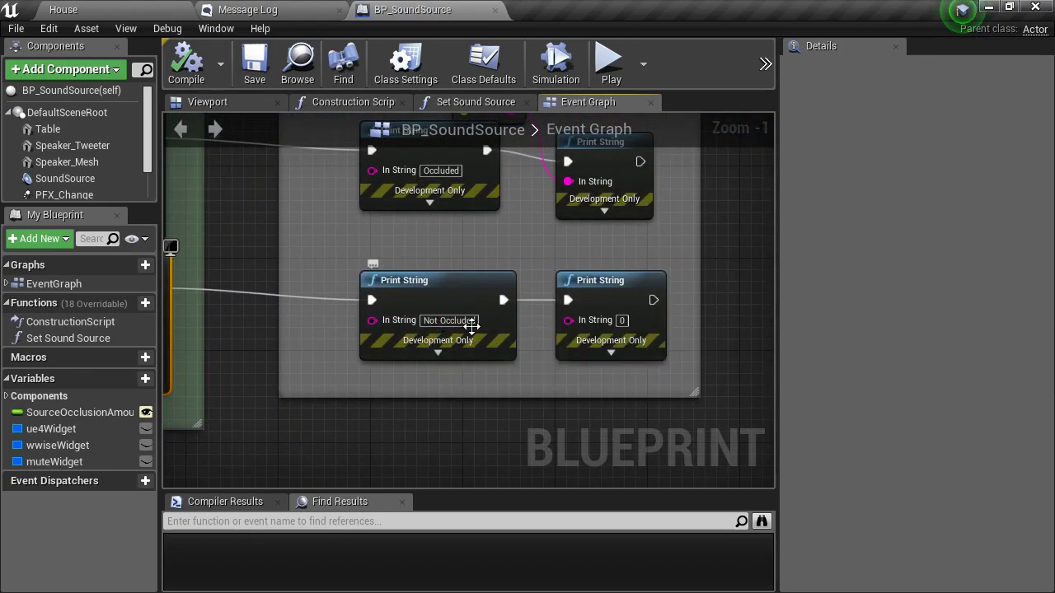
Delete the unconnected Source Occlusion Amount getter beside the False path's Set RTPCValue node and save the blueprint
scroll(304, 240, "down", 2)
right_click_drag(304, 240, 624, 337)
scroll(581, 303, "down", 2)
scroll(522, 329, "up", 3)
mouse_move(254, 324)
right_mouse_down()
mouse_move(554, 327)
mouse_move(245, 287)
right_mouse_up()
left_click(451, 337)
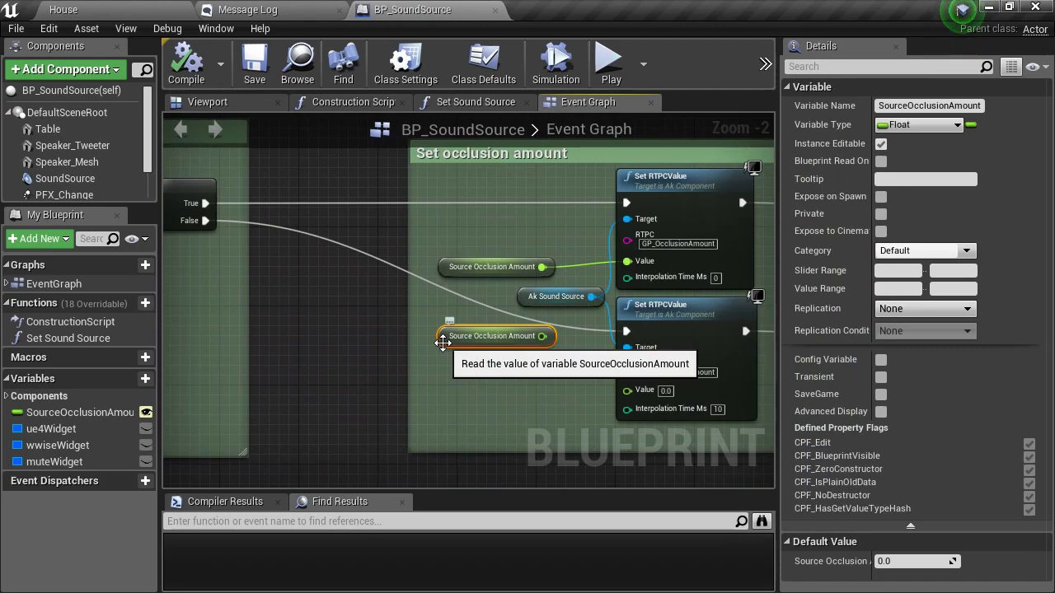
key("Delete")
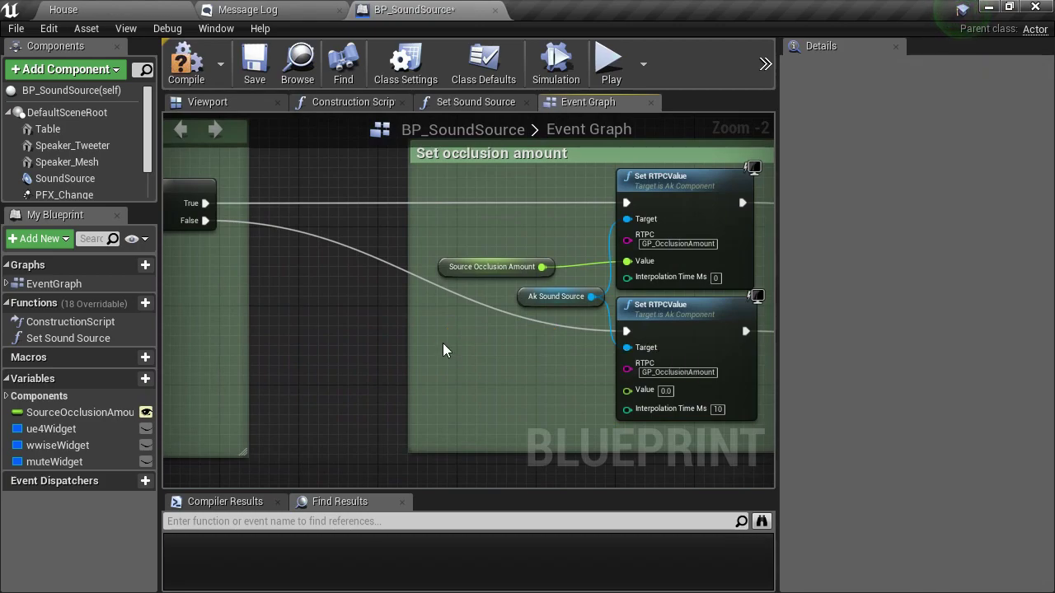
left_click(254, 66)
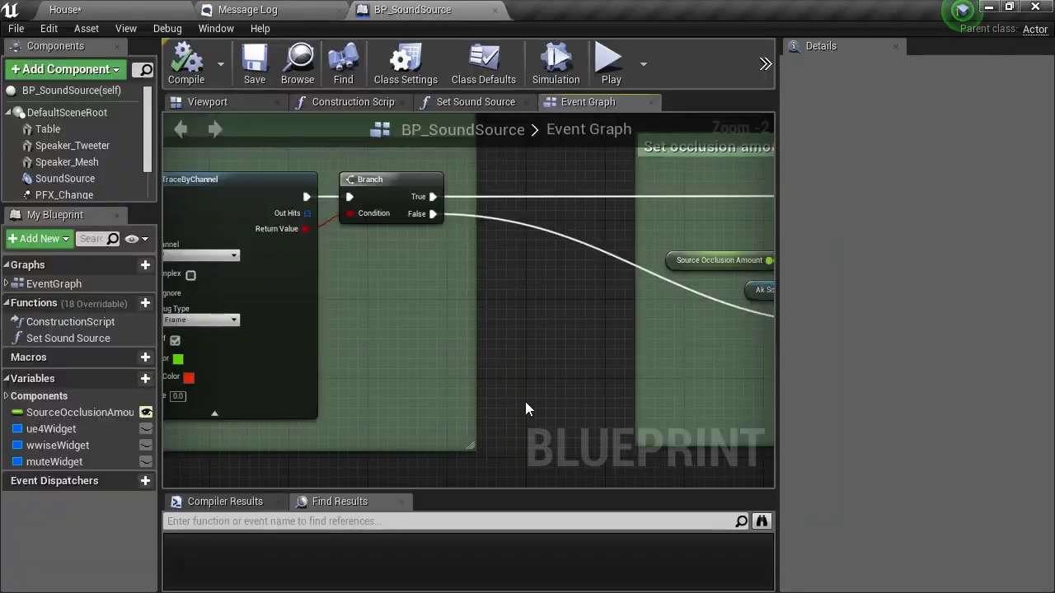
Select the remaining Source Occlusion Amount getter, then open BP_SoundOcculusionSpline from the Blueprints/Sound folder in the House level
scroll(535, 405, "down", 2)
left_click(486, 273)
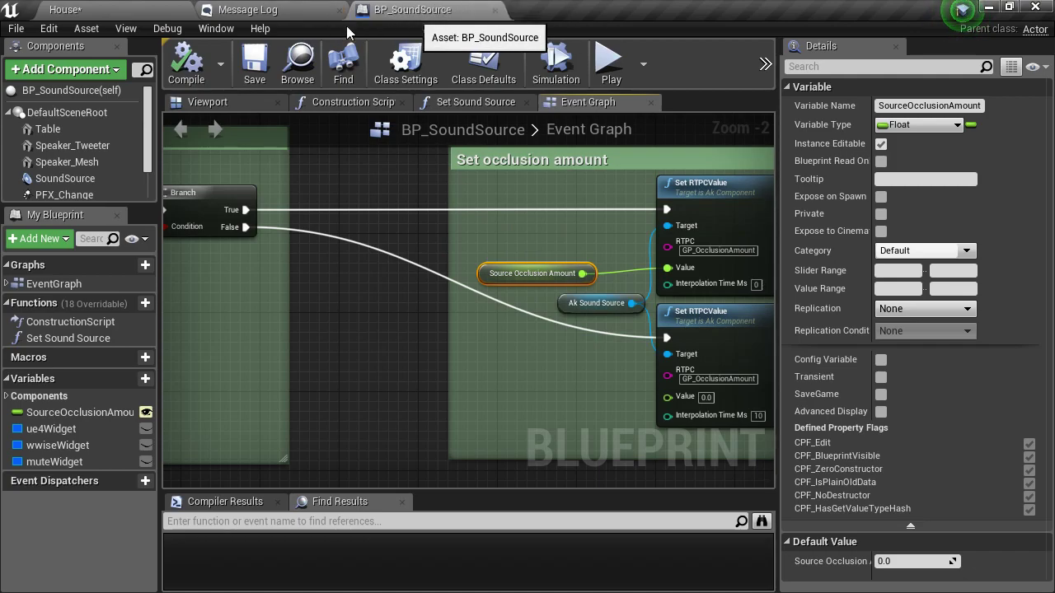
left_click(127, 9)
double_click(158, 494)
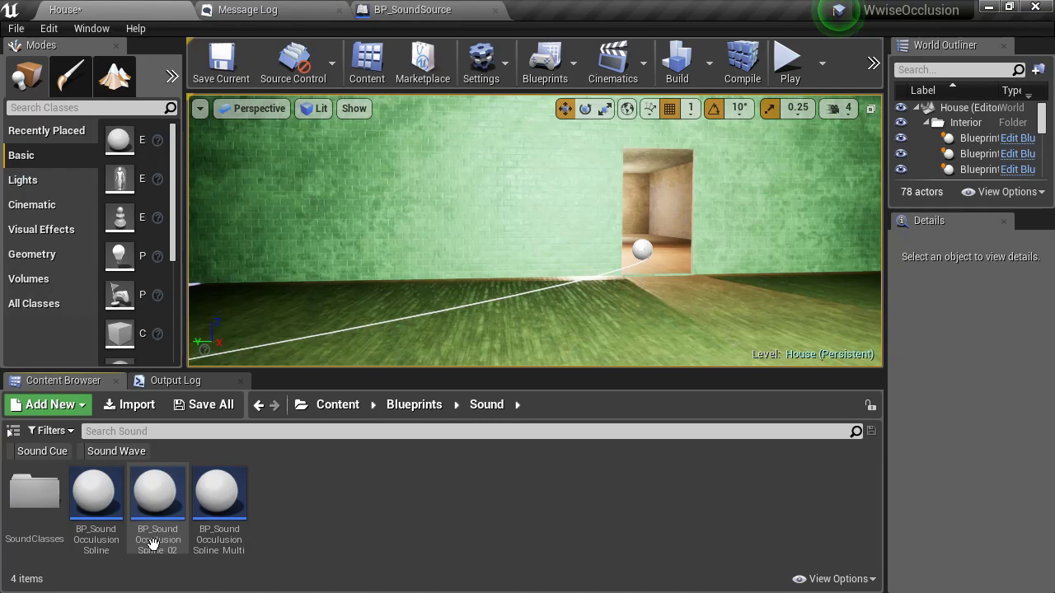
double_click(96, 494)
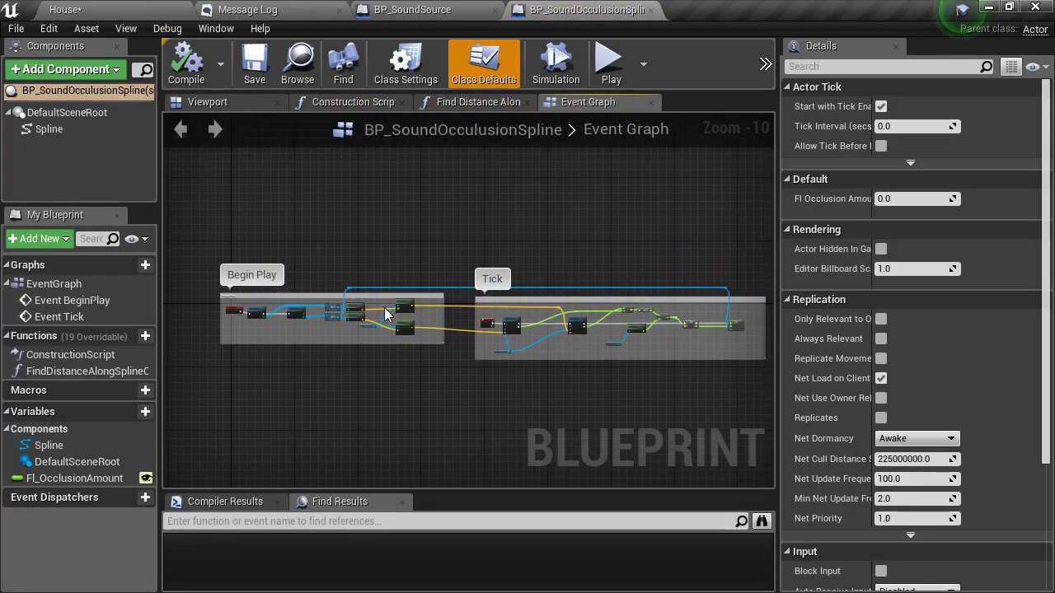
Approach the doorway in the House level and select the BP_SoundOcculusionSpline actor
left_click(148, 9)
key("w")
mouse_move(483, 215)
right_mouse_down()
mouse_move(420, 227)
mouse_move(255, 224)
mouse_move(494, 220)
right_mouse_up()
left_click(482, 220)
key("w")
Switch between the BP_SoundSource and BP_SoundOcculusionSpline graphs and review BP_SoundSource's Is occluded? and Set occlusion amount sections
left_click(445, 10)
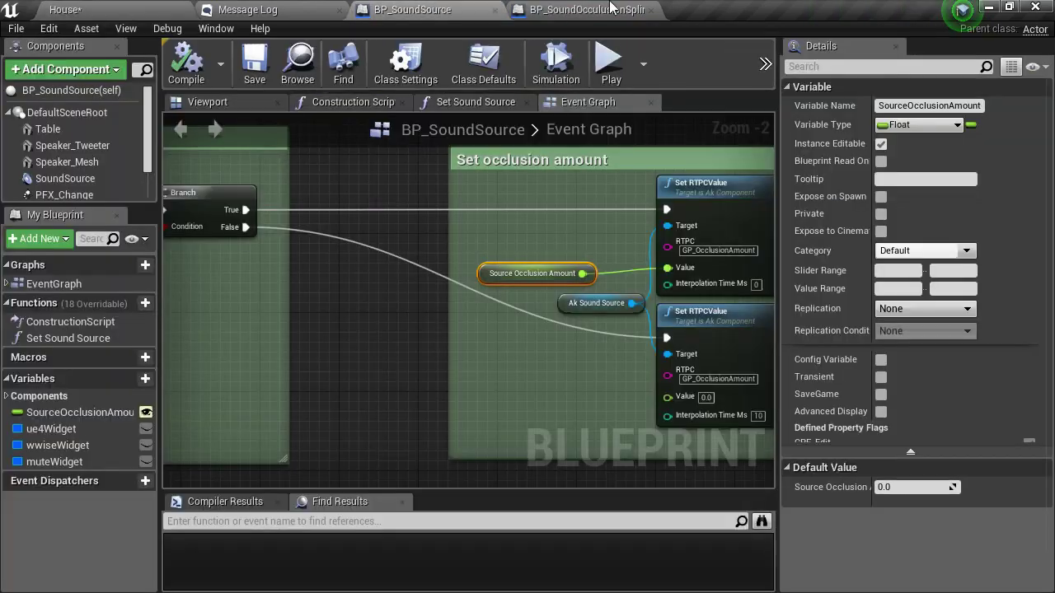
left_click(591, 14)
left_click(412, 10)
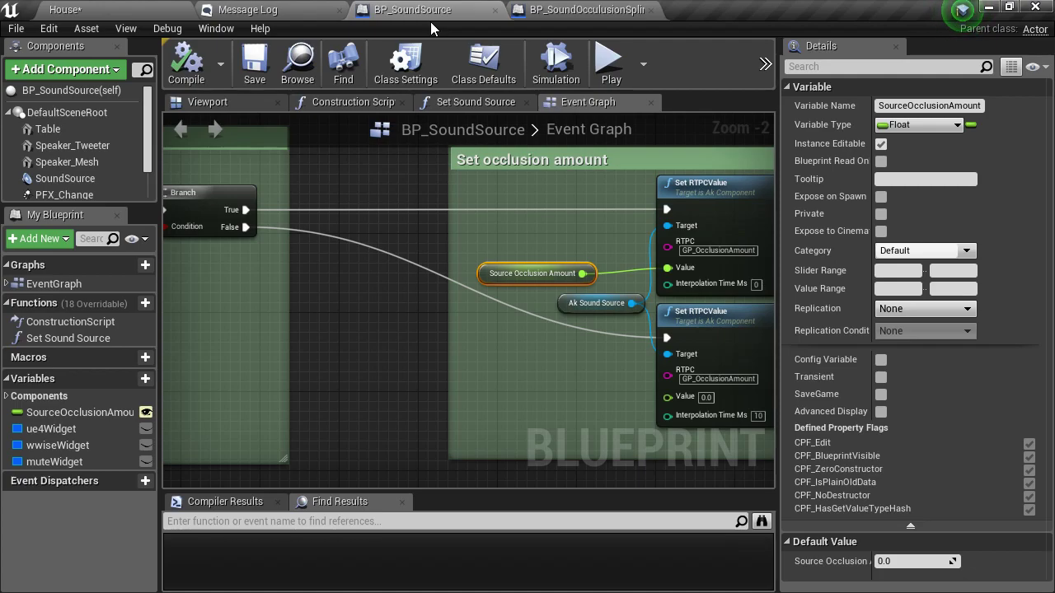
left_click(528, 9)
left_click(486, 10)
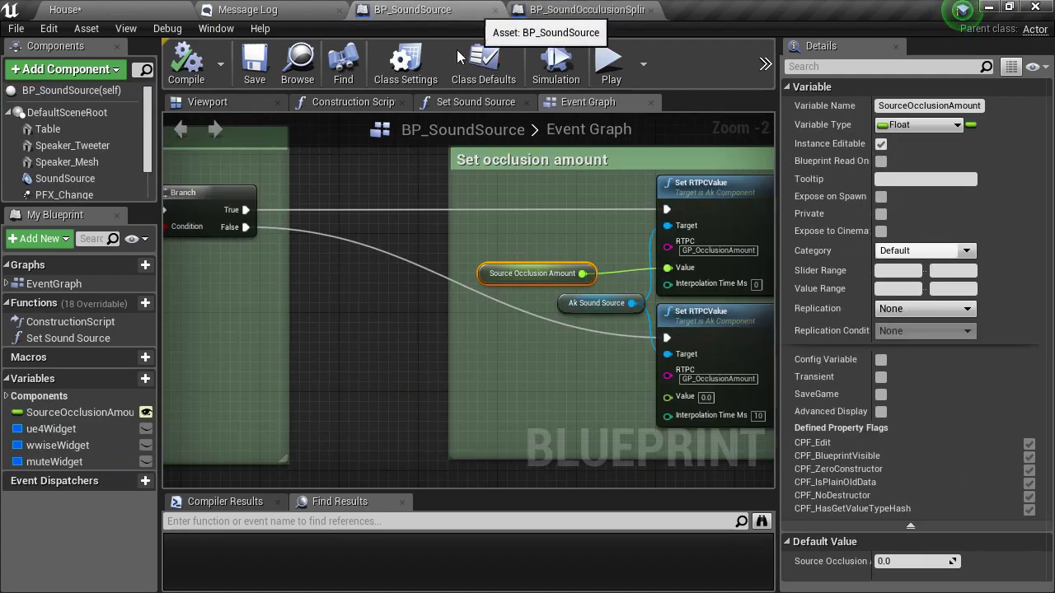
scroll(413, 294, "down", 3)
right_click_drag(413, 294, 581, 346)
left_click(602, 367)
scroll(530, 339, "up", 4)
scroll(530, 340, "down", 2)
scroll(379, 315, "down", 3)
right_click_drag(498, 356, 537, 361)
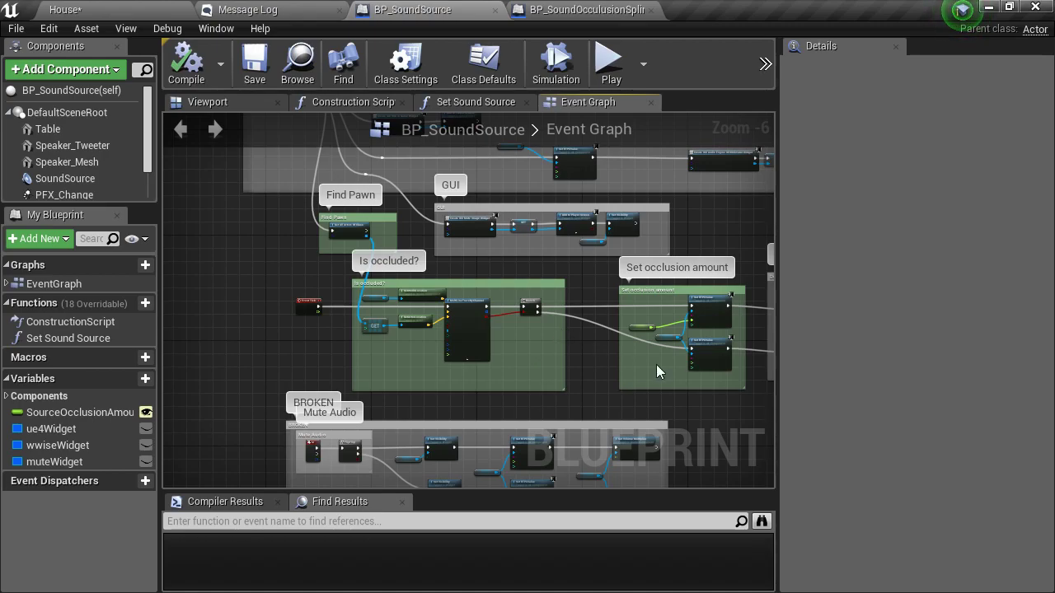
scroll(665, 353, "up", 4)
scroll(553, 359, "down", 3)
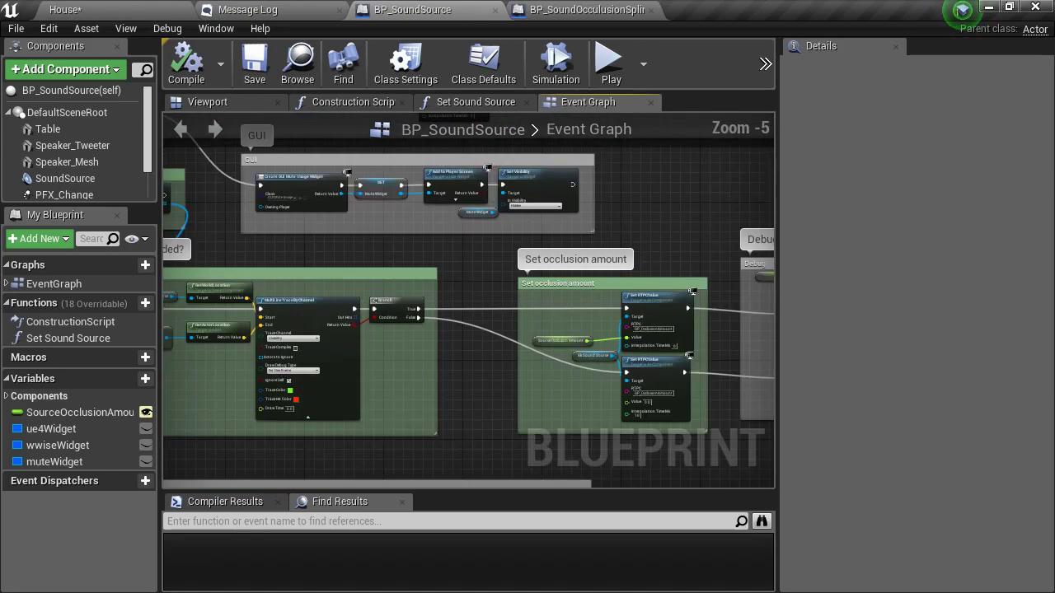
right_click_drag(553, 359, 656, 364)
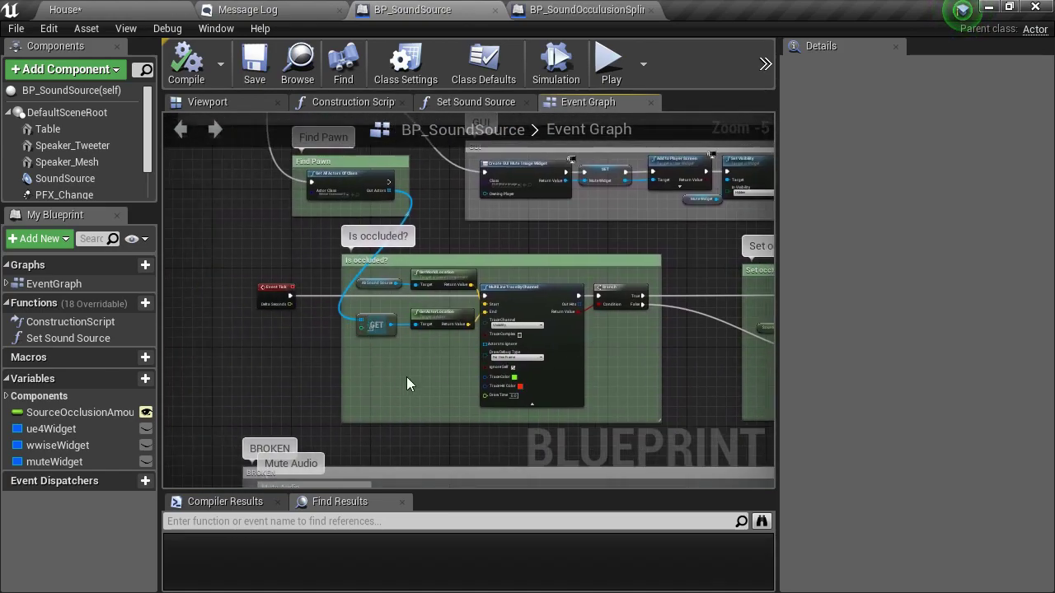
Check the spline actor in the House level and return to BP_SoundSource to follow the Branch node into Set occlusion amount
left_click(99, 8)
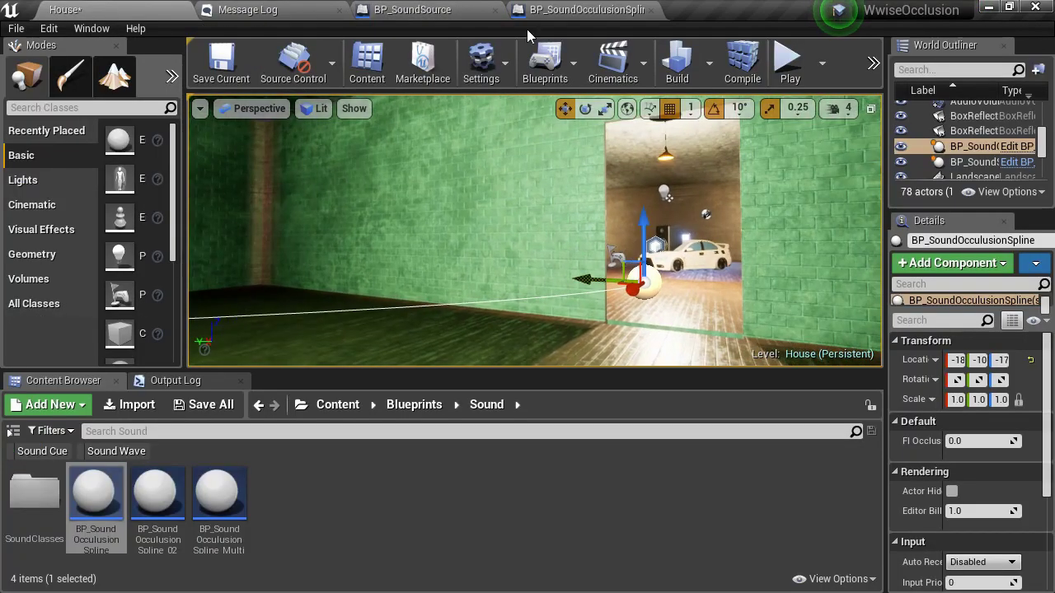
left_click(577, 9)
left_click(476, 9)
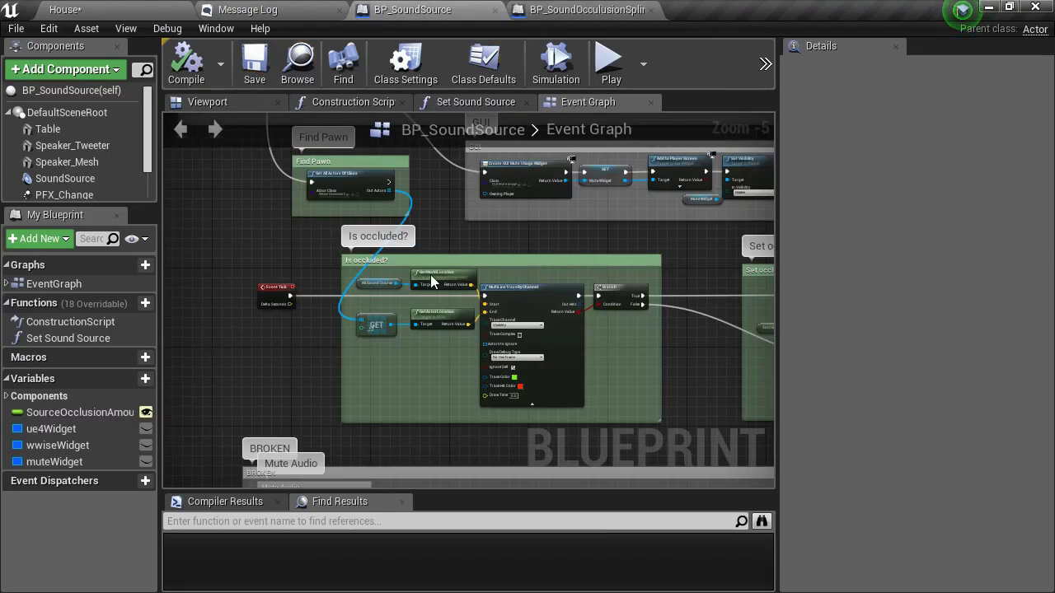
right_click_drag(560, 218, 469, 204)
scroll(553, 297, "up", 1)
right_click_drag(657, 355, 487, 342)
scroll(553, 297, "up", 1)
scroll(560, 291, "down", 1)
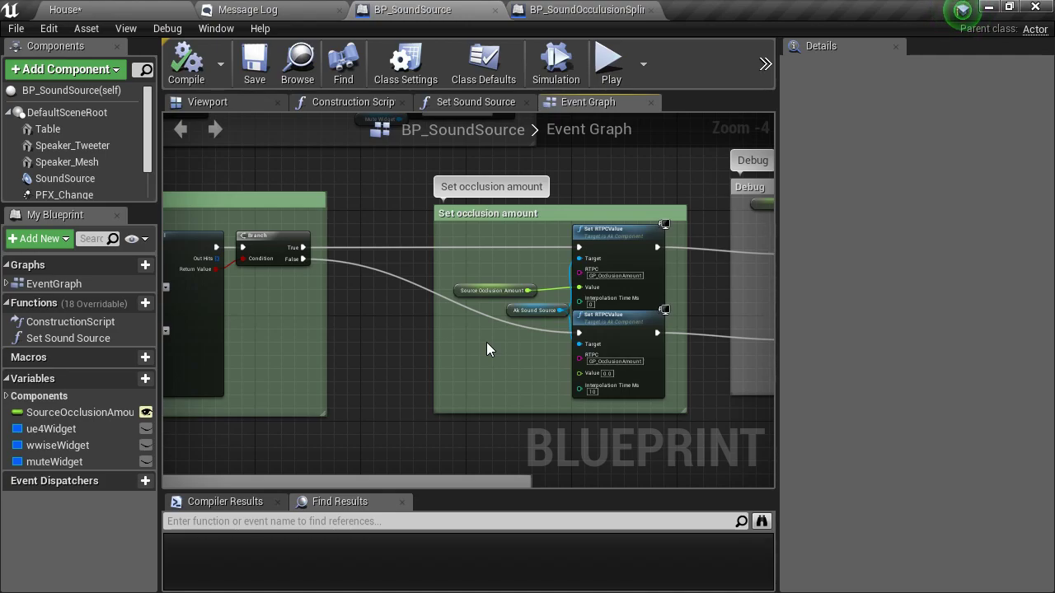
Examine the Begin Play section of BP_SoundOcculusionSpline, inspecting the Actor Class of both Get All Actors Of Class nodes
left_click(581, 9)
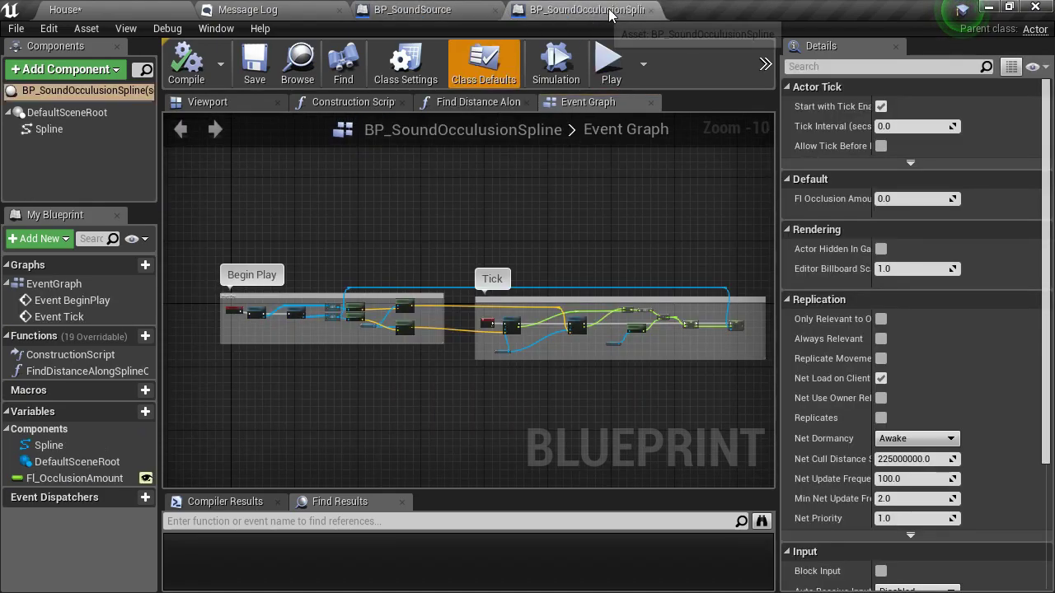
right_click_drag(385, 259, 502, 194)
scroll(461, 250, "up", 4)
right_click_drag(461, 250, 534, 304)
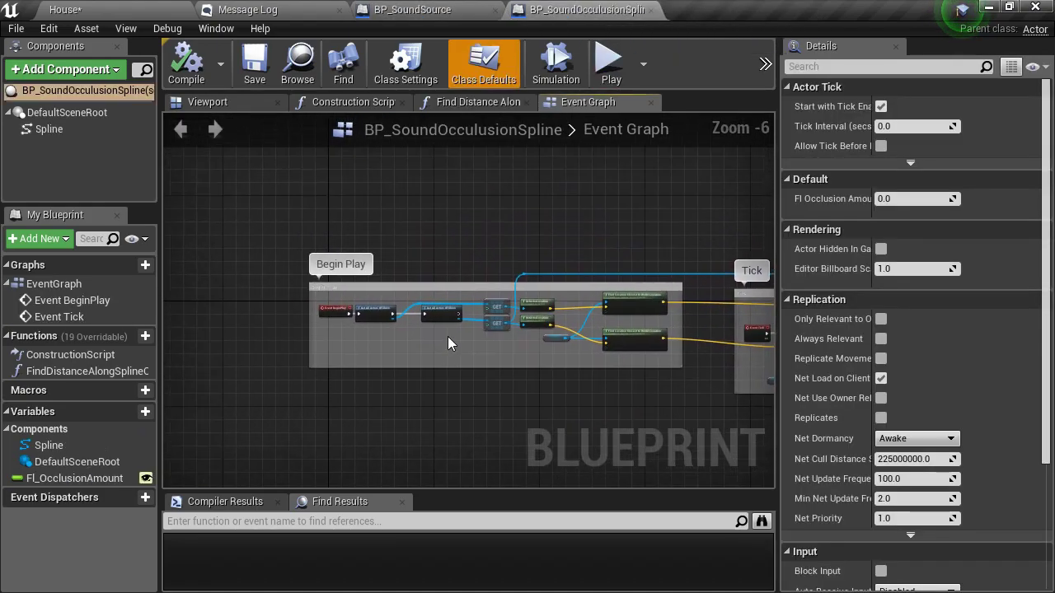
scroll(439, 341, "up", 4)
right_click_drag(424, 338, 446, 349)
scroll(452, 347, "down", 2)
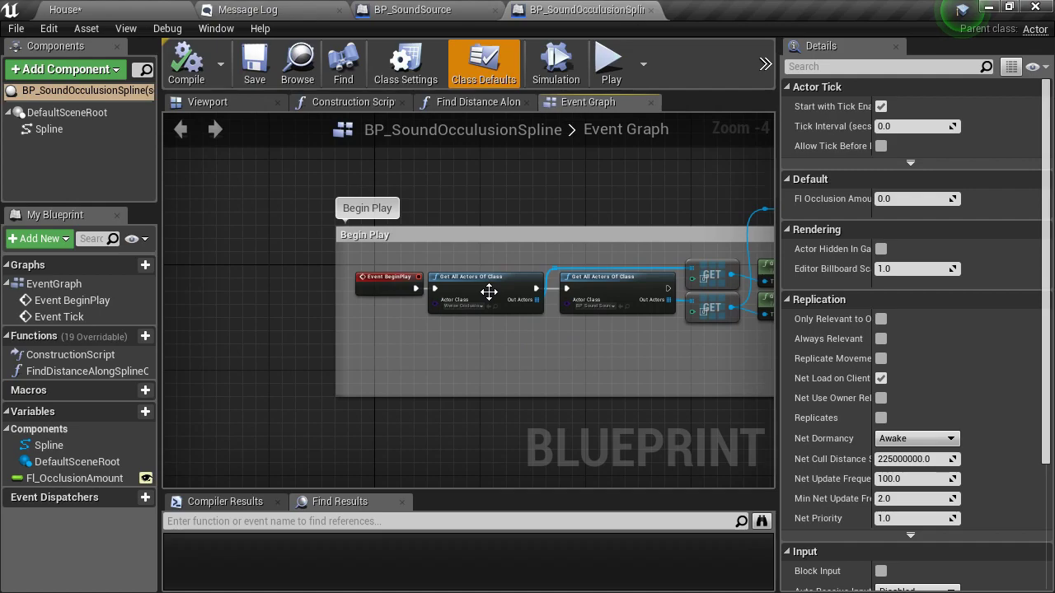
left_click(488, 293)
scroll(486, 293, "up", 4)
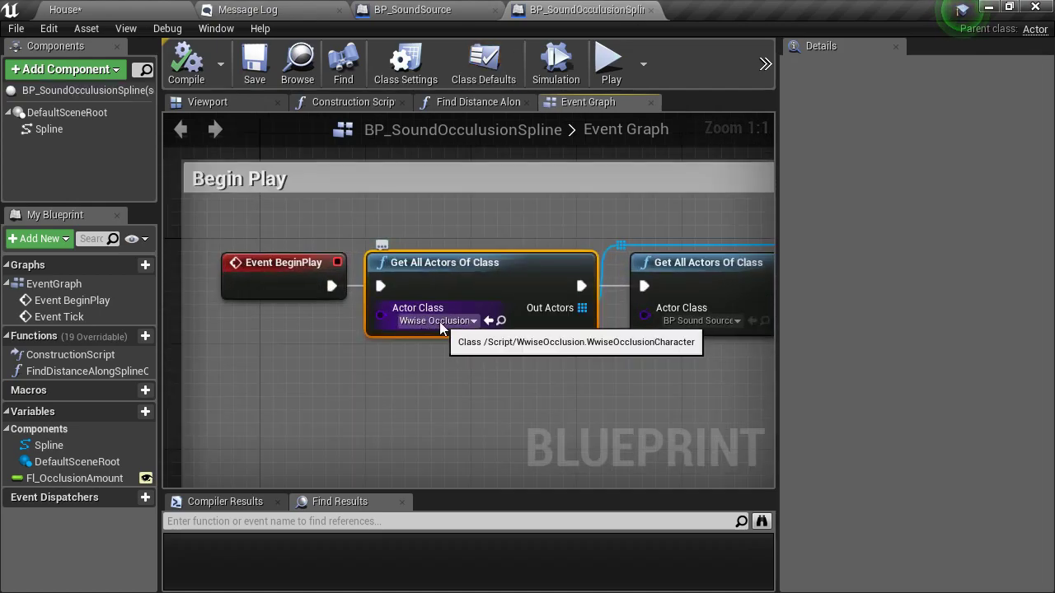
left_click(553, 350)
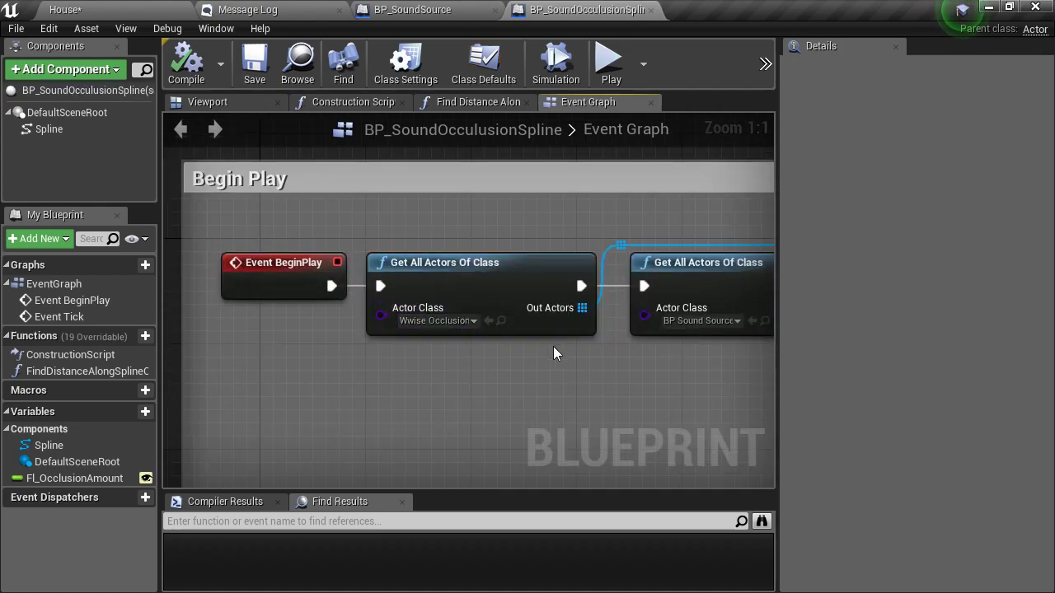
right_click_drag(553, 352, 293, 349)
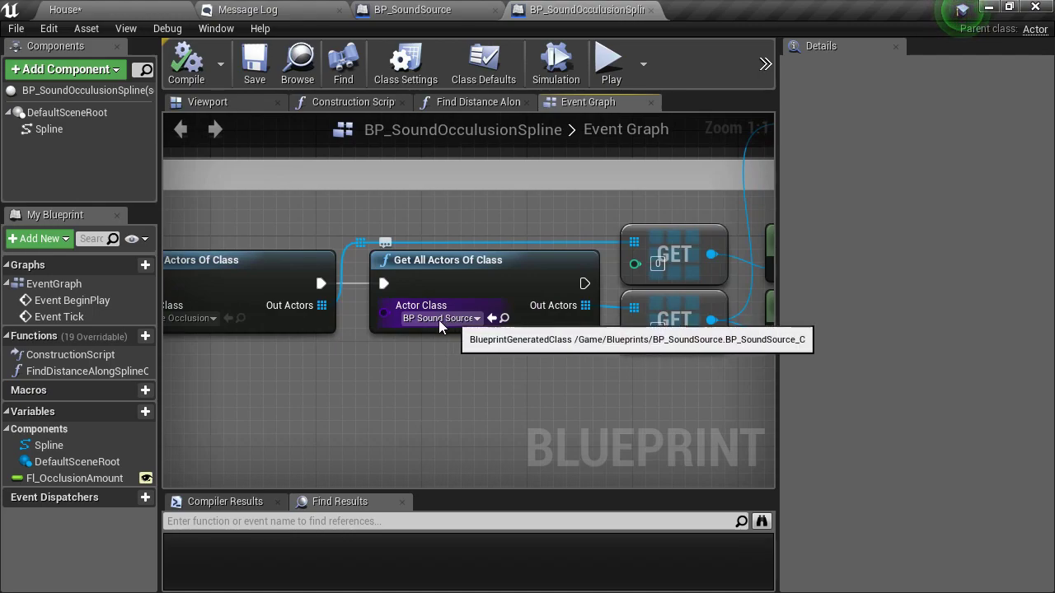
right_click_drag(459, 321, 298, 299)
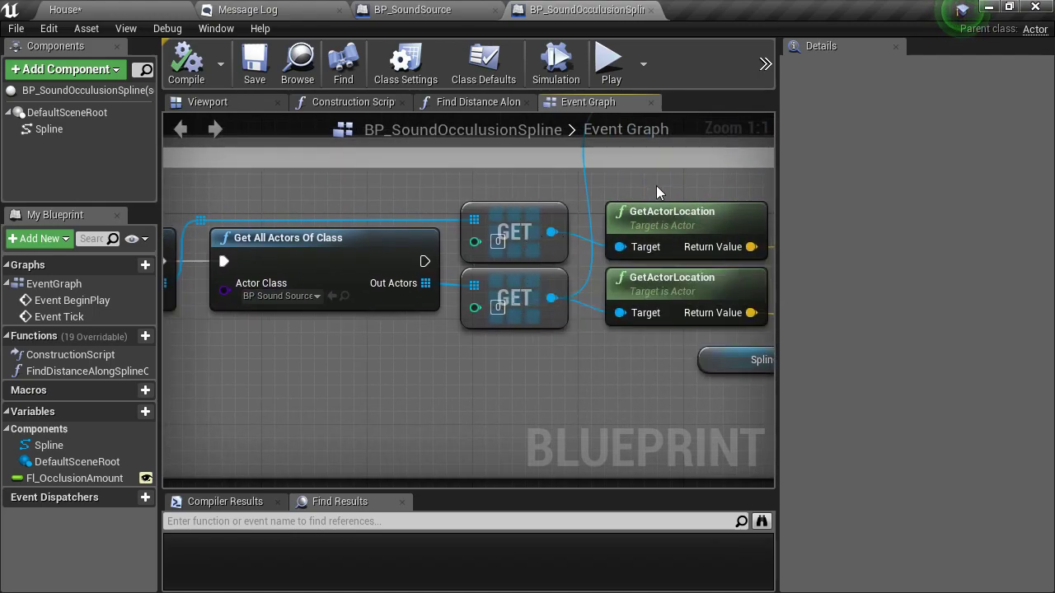
Examine the GetActorLocation nodes and the Find Location Closest to World Location nodes they feed, including the first one's description
right_click_drag(656, 185, 440, 265)
scroll(440, 265, "down", 2)
right_click_drag(527, 259, 476, 230)
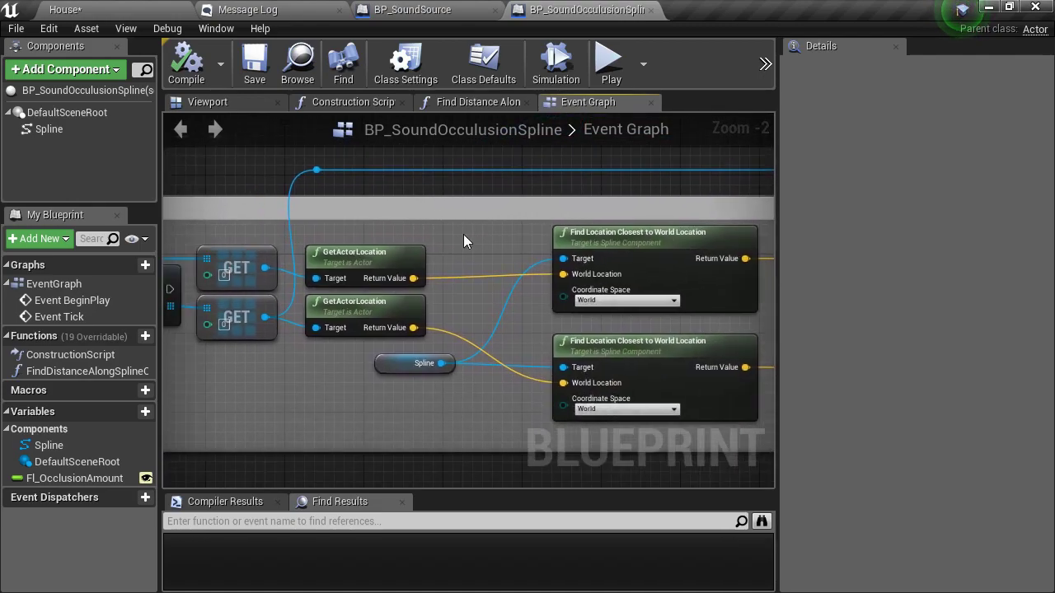
mouse_move(253, 227)
right_mouse_down()
mouse_move(532, 234)
mouse_move(246, 225)
right_mouse_up()
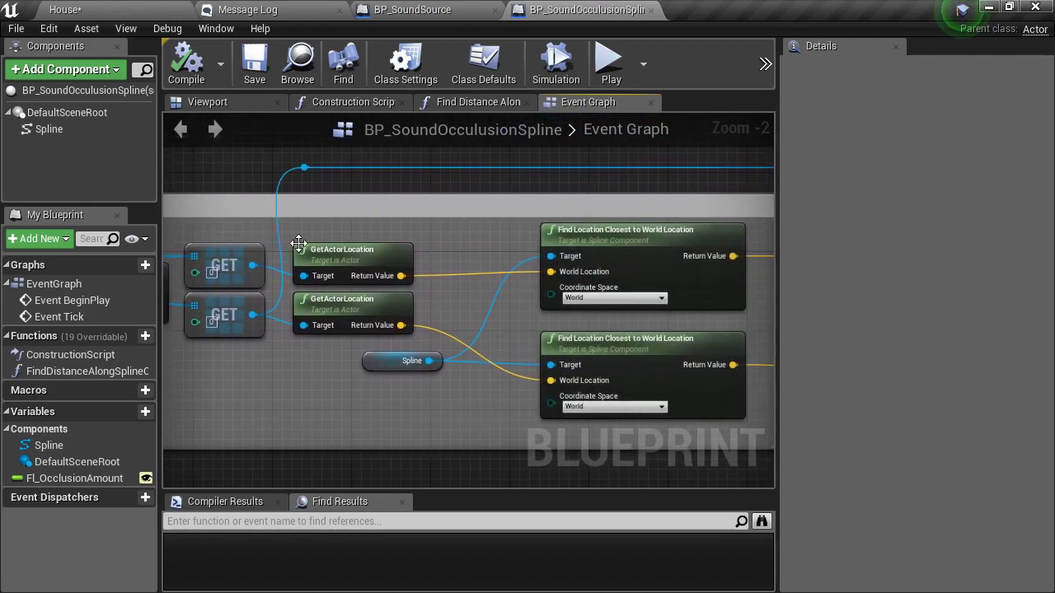
scroll(336, 232, "up", 2)
right_click_drag(344, 228, 354, 253)
left_click(483, 269)
right_click_drag(620, 266, 441, 278)
scroll(442, 279, "down", 2)
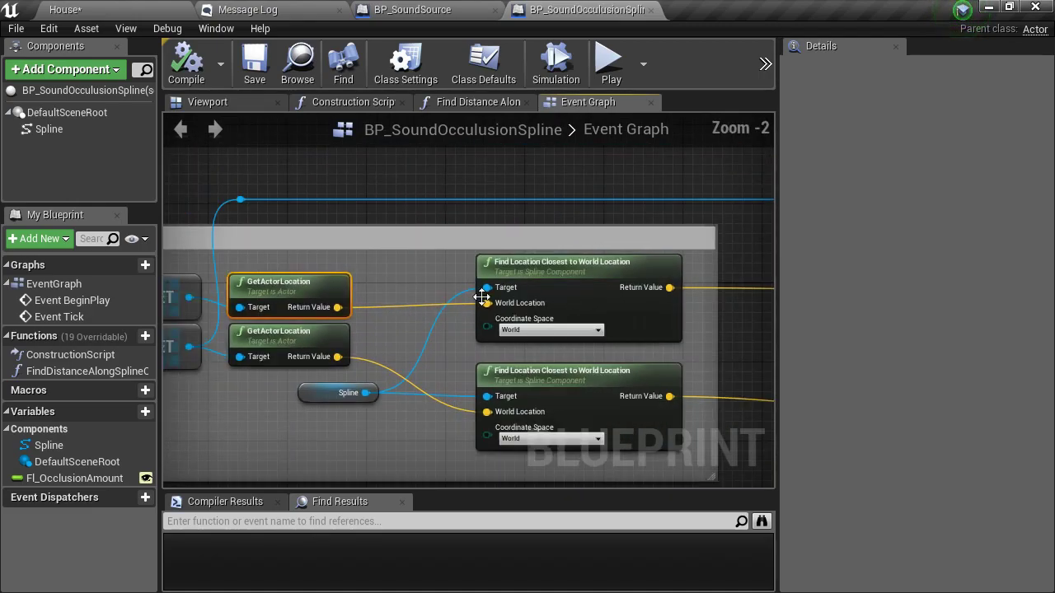
left_click(558, 274)
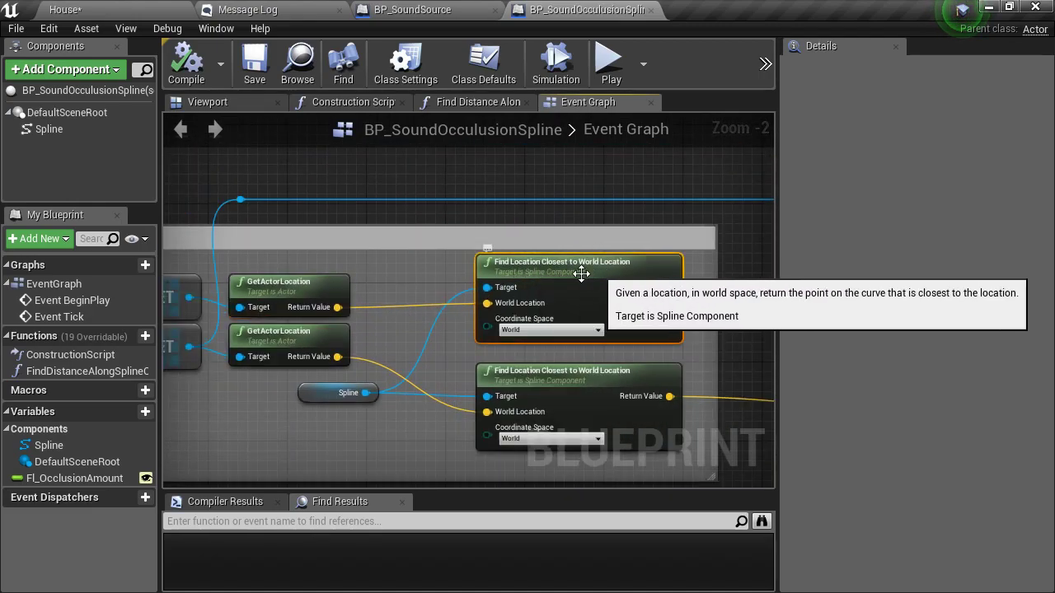
right_click_drag(709, 260, 683, 232)
Look over the Tick section and inspect its first Find Distance Along Spline Closest to World Location node
scroll(485, 241, "down", 1)
scroll(473, 245, "down", 3)
scroll(370, 275, "up", 2)
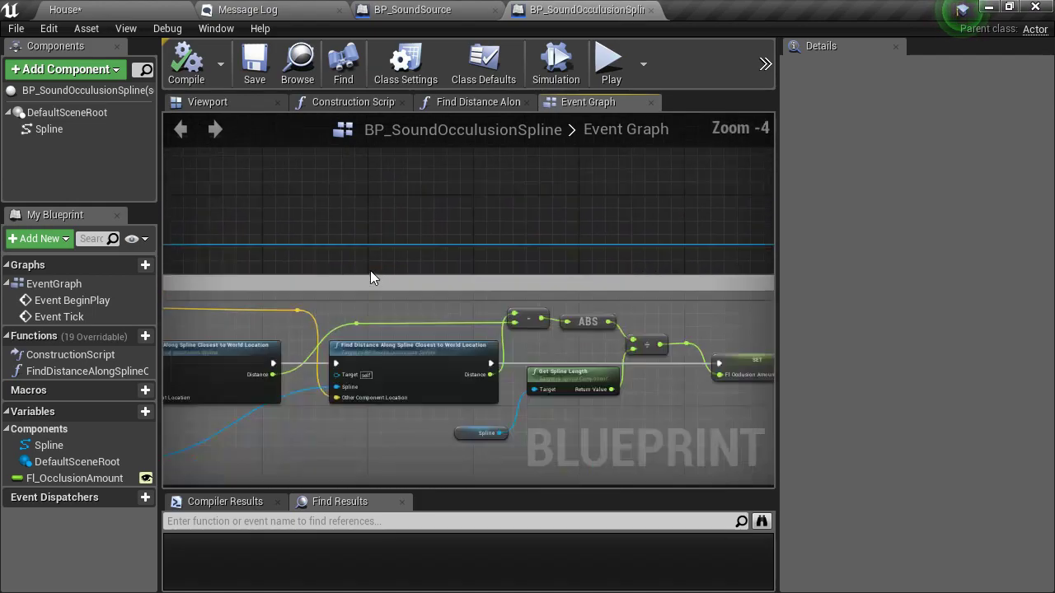
scroll(596, 231, "up", 3)
scroll(506, 258, "down", 3)
left_click(412, 281)
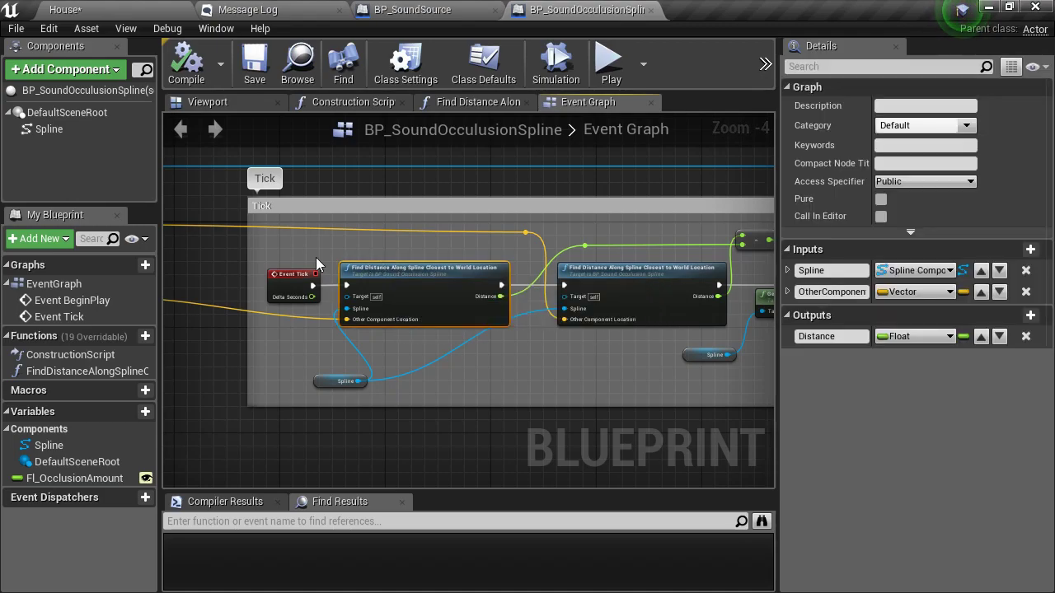
right_click_drag(412, 280, 535, 247)
Open the Find Distance Along Spline Closest to World Location function and survey its graph, focusing on the Find Input Key node
double_click(563, 243)
scroll(405, 284, "down", 3)
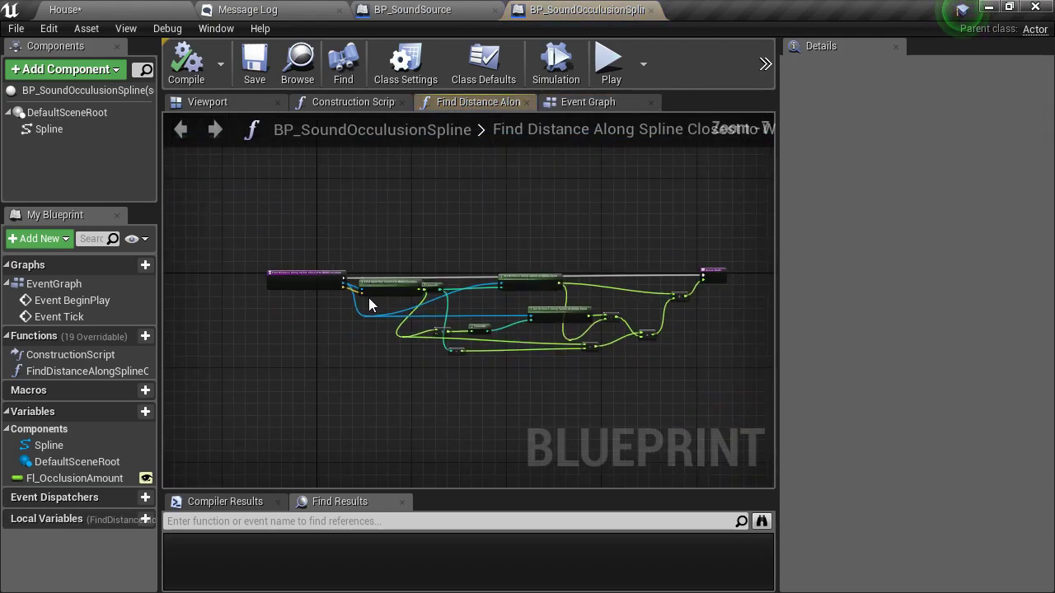
scroll(321, 297, "up", 4)
right_click_drag(563, 299, 329, 298)
scroll(330, 298, "down", 4)
scroll(641, 284, "up", 4)
right_click_drag(542, 298, 715, 304)
scroll(715, 283, "down", 2)
right_click_drag(170, 372, 310, 356)
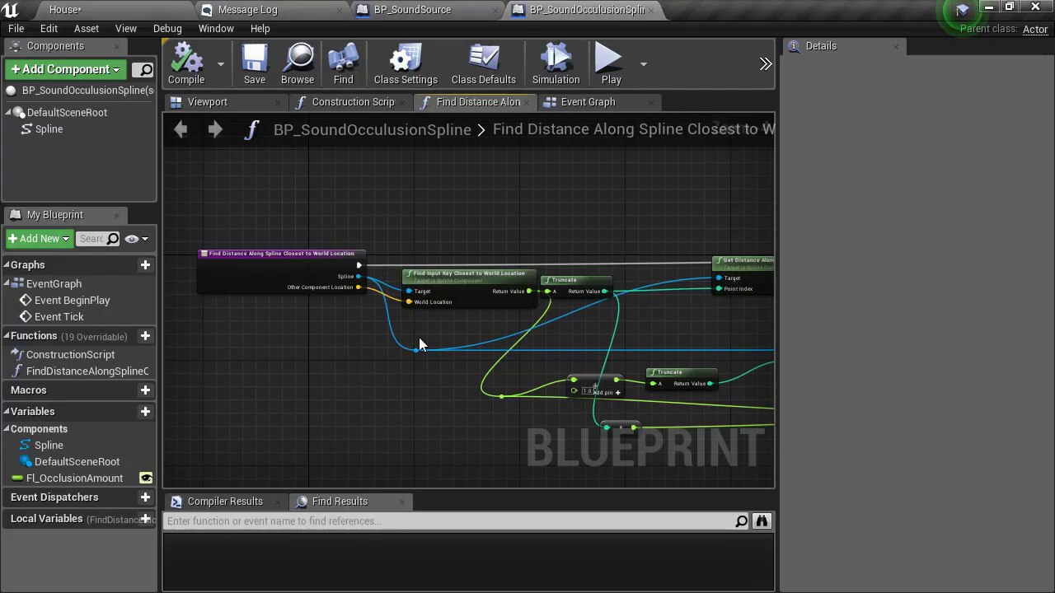
scroll(418, 337, "up", 3)
scroll(484, 303, "down", 3)
right_click_drag(290, 285, 335, 285)
scroll(429, 246, "down", 2)
right_click_drag(530, 239, 637, 270)
scroll(383, 248, "up", 1)
scroll(382, 247, "up", 1)
scroll(555, 259, "up", 2)
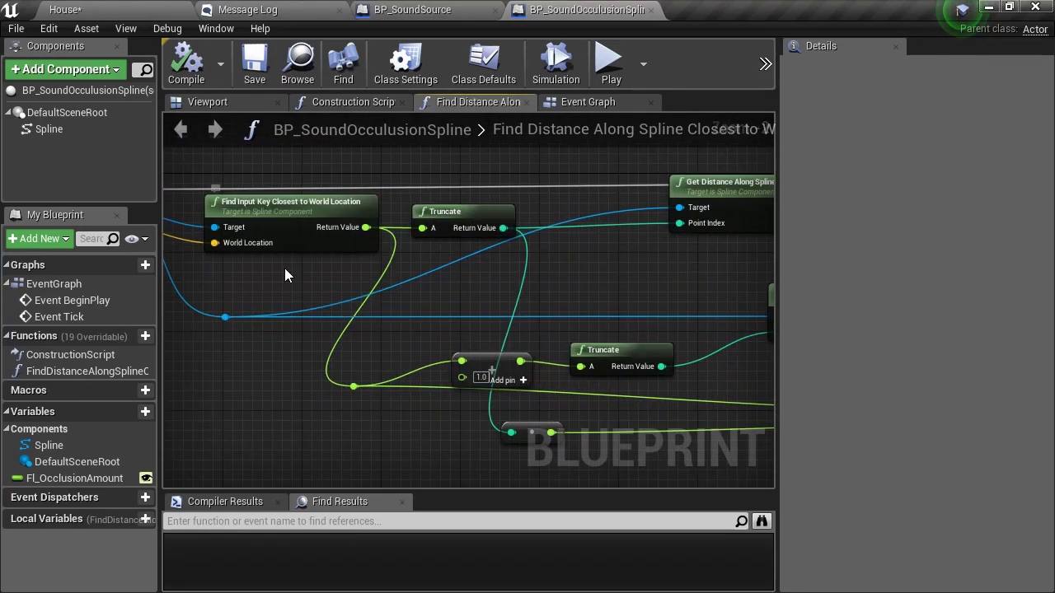
Trace the function from the Find Input Key and Truncate nodes to the Return Node, then return to the Event Graph
right_click_drag(288, 281, 334, 263)
right_click_drag(624, 275, 401, 250)
right_click_drag(502, 238, 354, 253)
right_click_drag(555, 249, 530, 242)
right_click_drag(368, 257, 618, 255)
right_click_drag(404, 266, 552, 274)
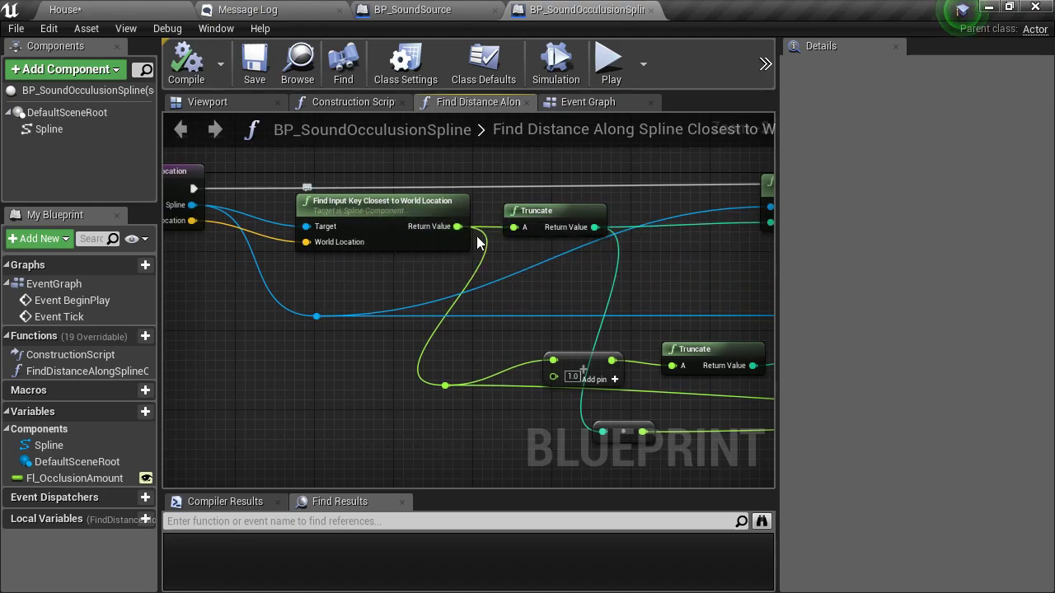
right_click_drag(562, 255, 485, 252)
right_click_drag(621, 253, 566, 252)
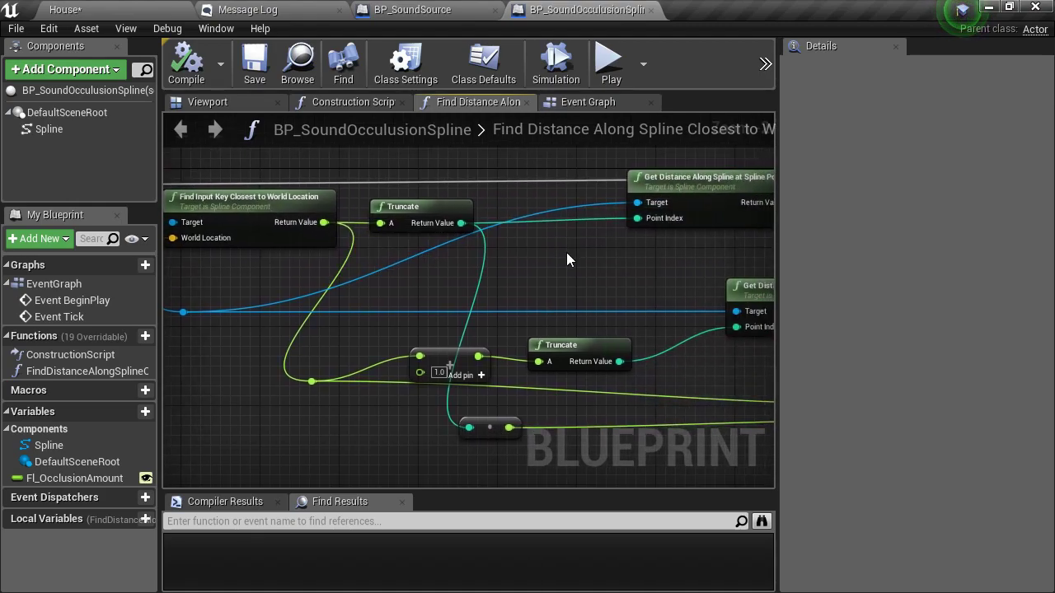
right_click_drag(703, 262, 374, 257)
right_click_drag(549, 266, 451, 273)
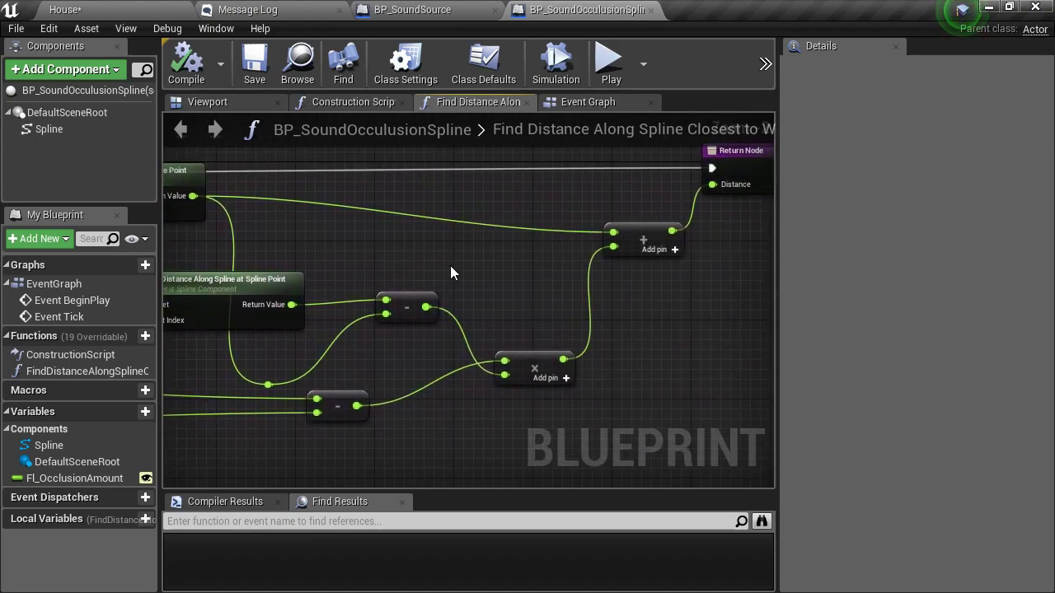
right_click_drag(749, 168, 645, 231)
left_click(585, 102)
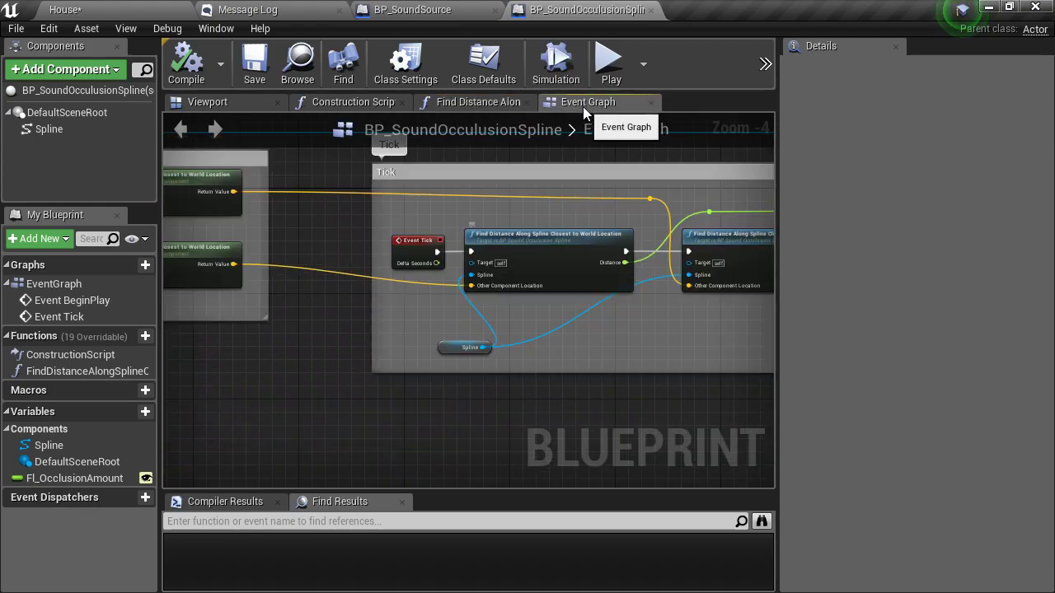
Trace the Tick section from the second Find Distance node through the subtract, ABS and divide nodes to the two SET nodes
scroll(570, 288, "down", 2)
scroll(489, 325, "up", 2)
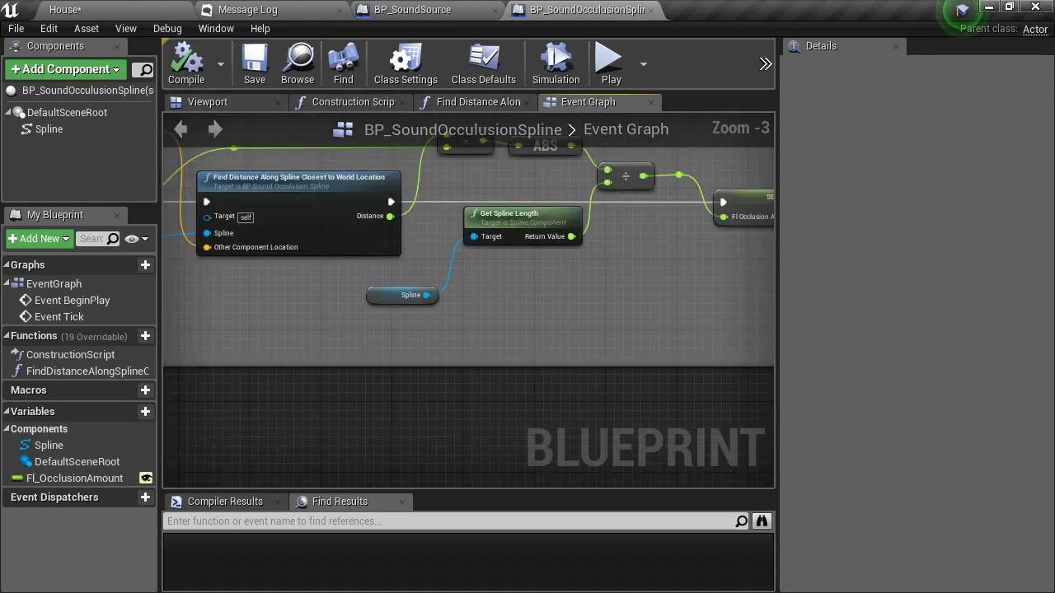
right_click_drag(554, 276, 556, 371)
right_click_drag(494, 282, 482, 247)
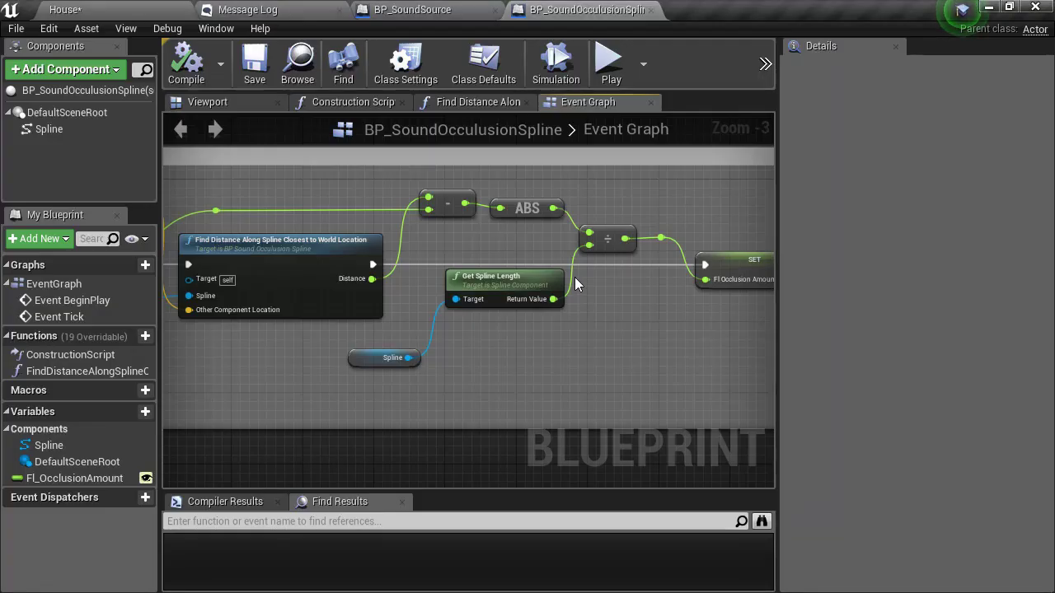
right_click_drag(575, 282, 554, 282)
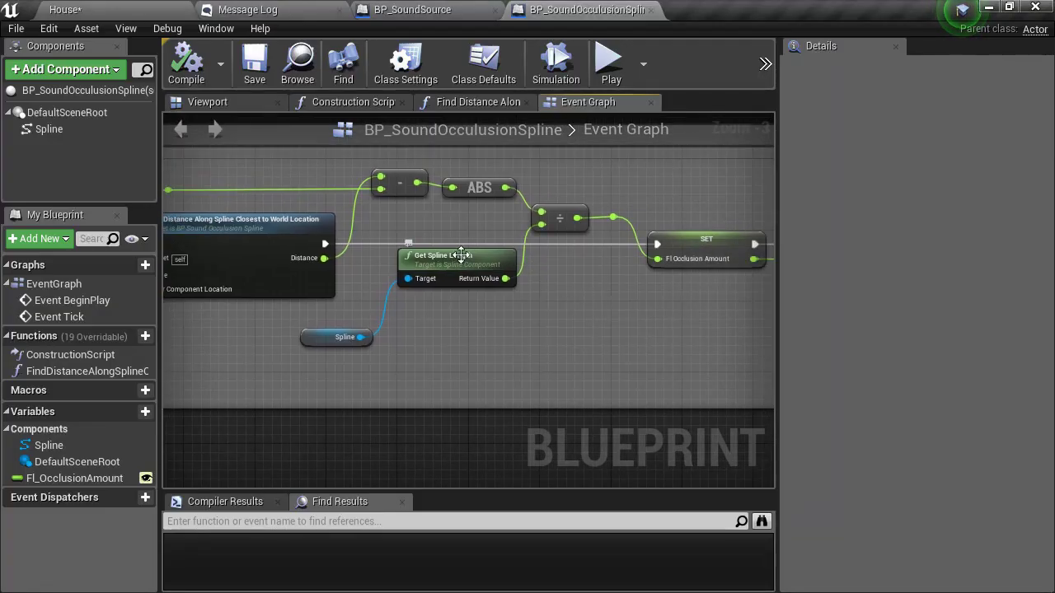
right_click_drag(694, 367, 425, 373)
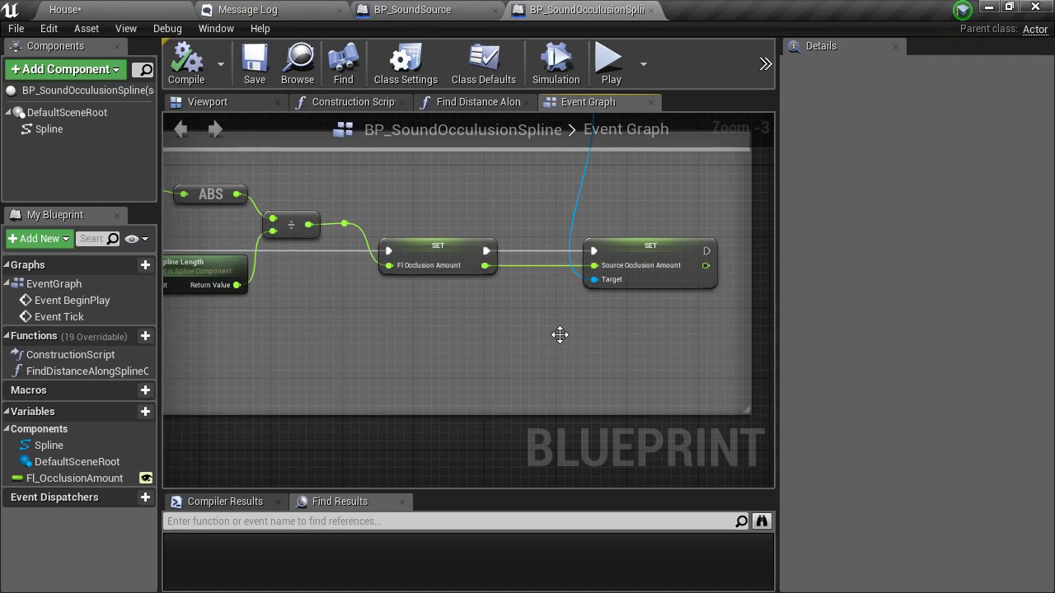
Compare the Source Occlusion Amount variable in BP_SoundSource's Set occlusion amount section with the SET node in BP_SoundOcculusionSpline
left_click(412, 9)
scroll(449, 281, "up", 2)
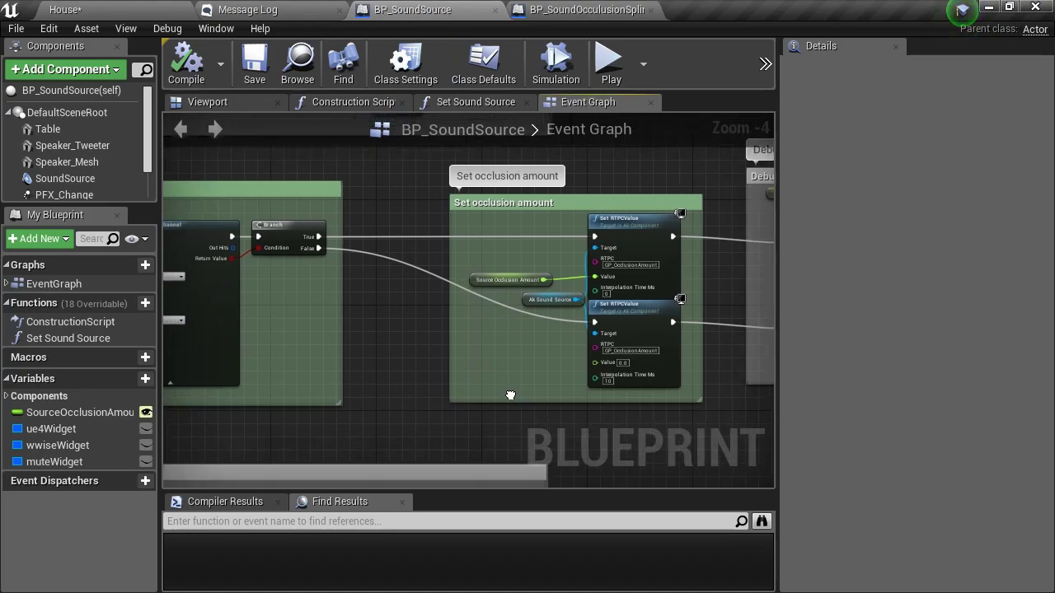
scroll(461, 371, "up", 1)
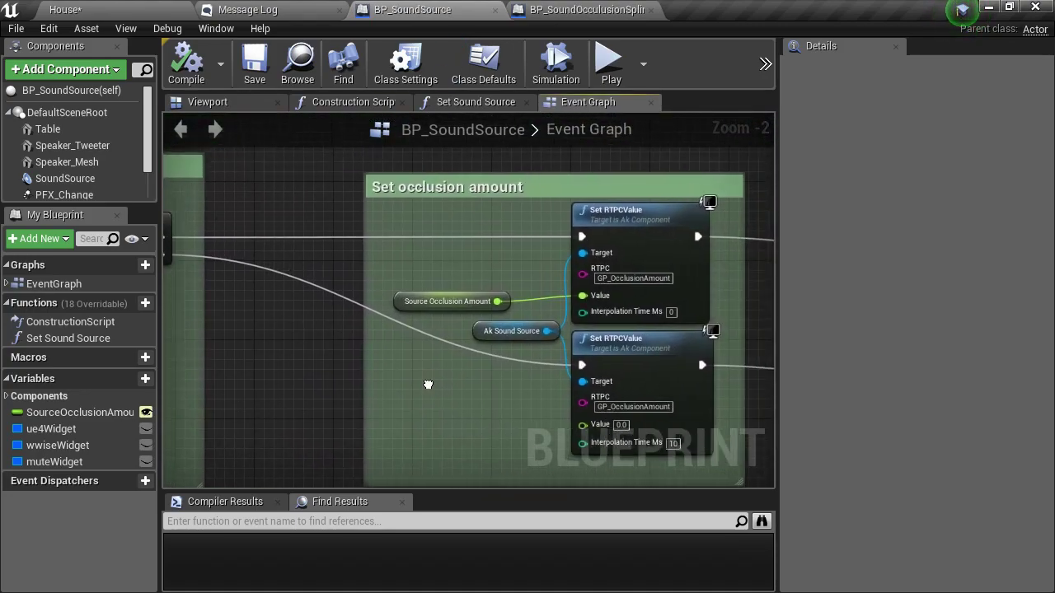
scroll(420, 304, "up", 1)
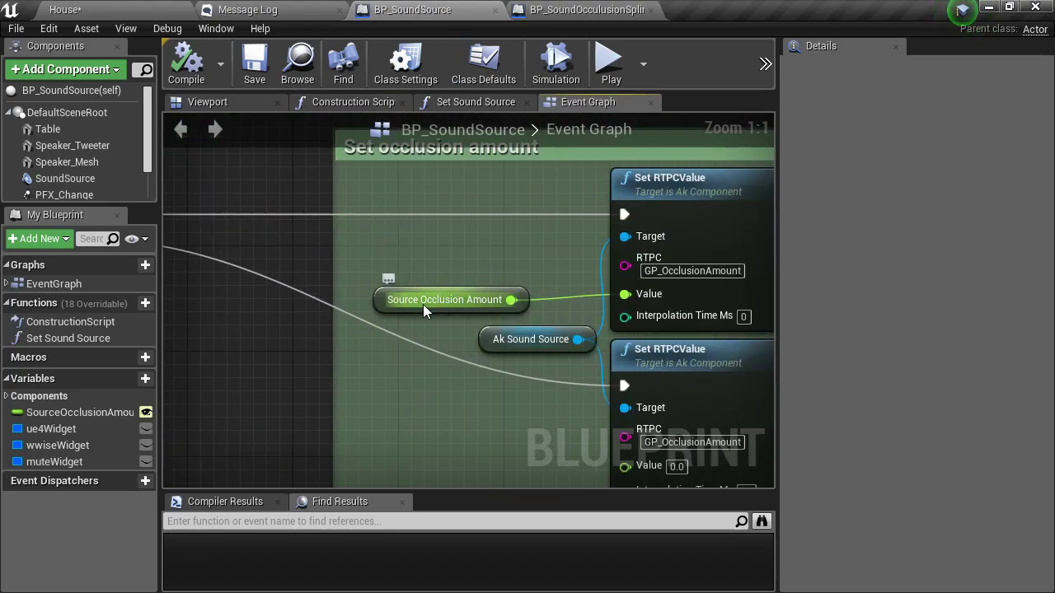
left_click(423, 304)
left_click(587, 9)
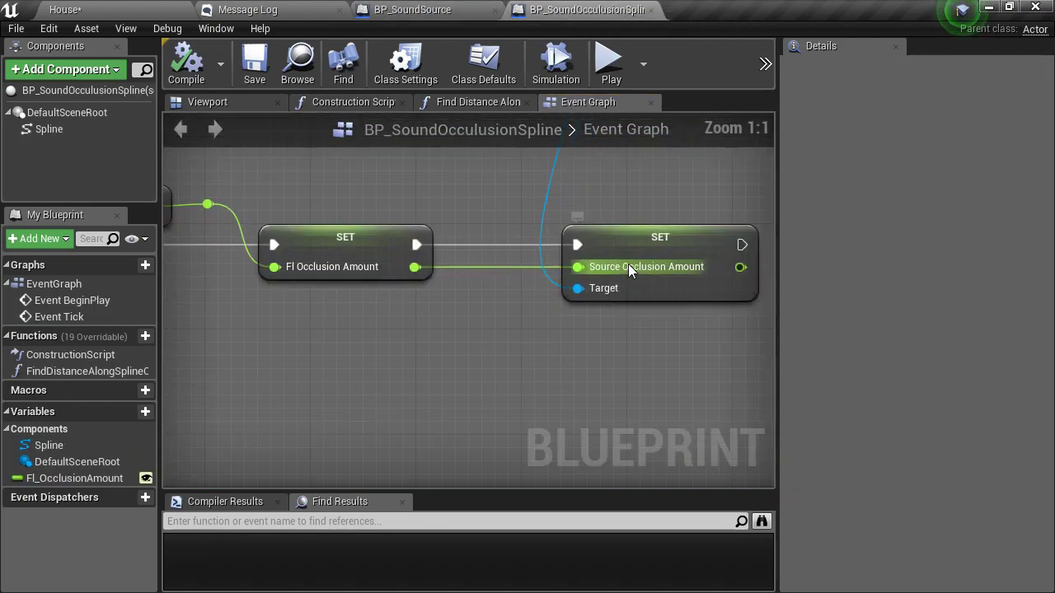
scroll(668, 352, "down", 2)
scroll(561, 338, "down", 3)
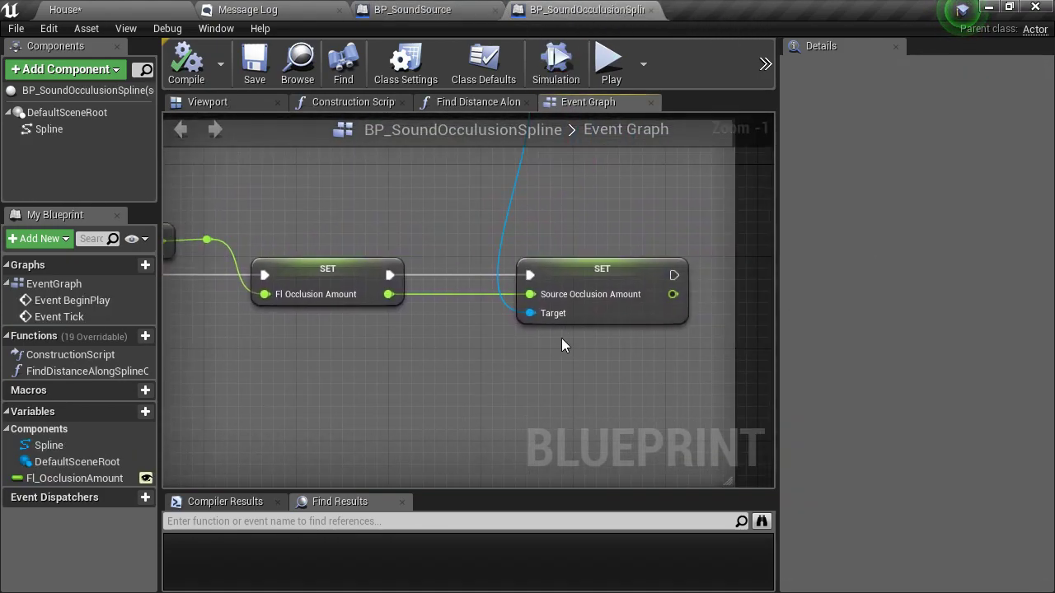
Inspect the two Set RTPCValue nodes for GP_OcclusionAmount in BP_SoundSource, along with the neighbouring Branch and Debug sections
left_click(437, 9)
right_click_drag(462, 241, 369, 265)
scroll(469, 264, "down", 1)
left_click(532, 264)
scroll(533, 264, "down", 2)
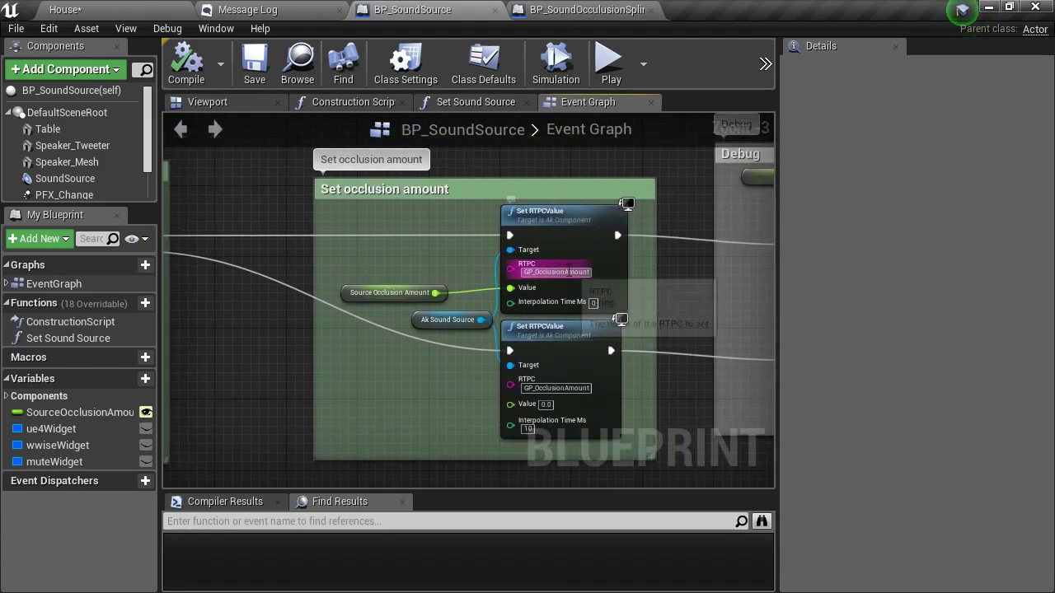
scroll(681, 265, "down", 1)
right_click_drag(681, 265, 492, 284)
right_click_drag(363, 270, 546, 266)
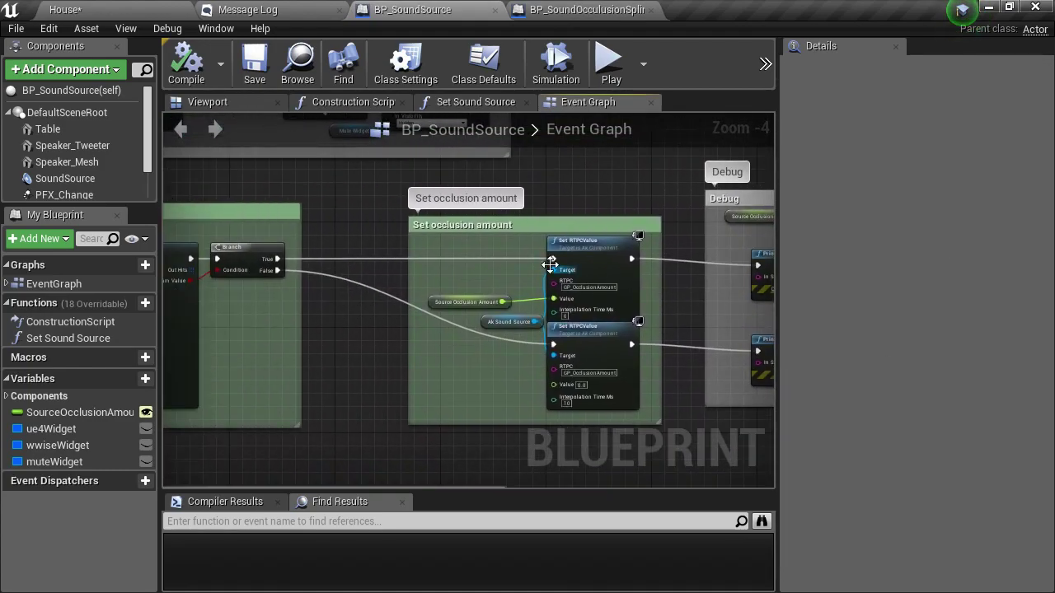
right_click_drag(469, 279, 498, 242)
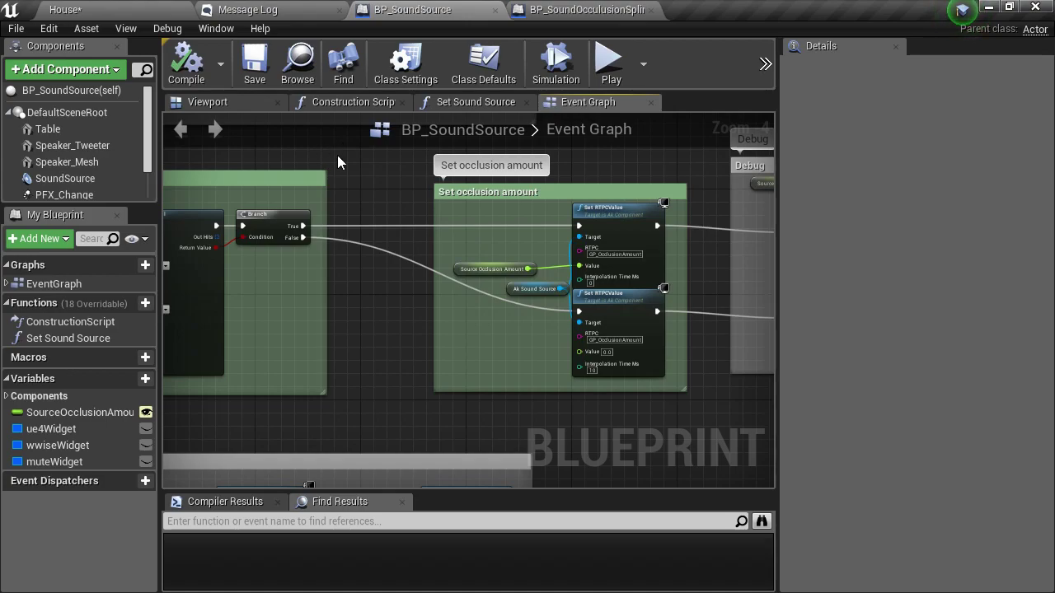
Survey the whole BP_SoundSource Event Graph, including the Find Pawn, GUI, Is occluded?, Debug and Mute Audio sections
right_click_drag(337, 155, 520, 176)
scroll(543, 211, "down", 3)
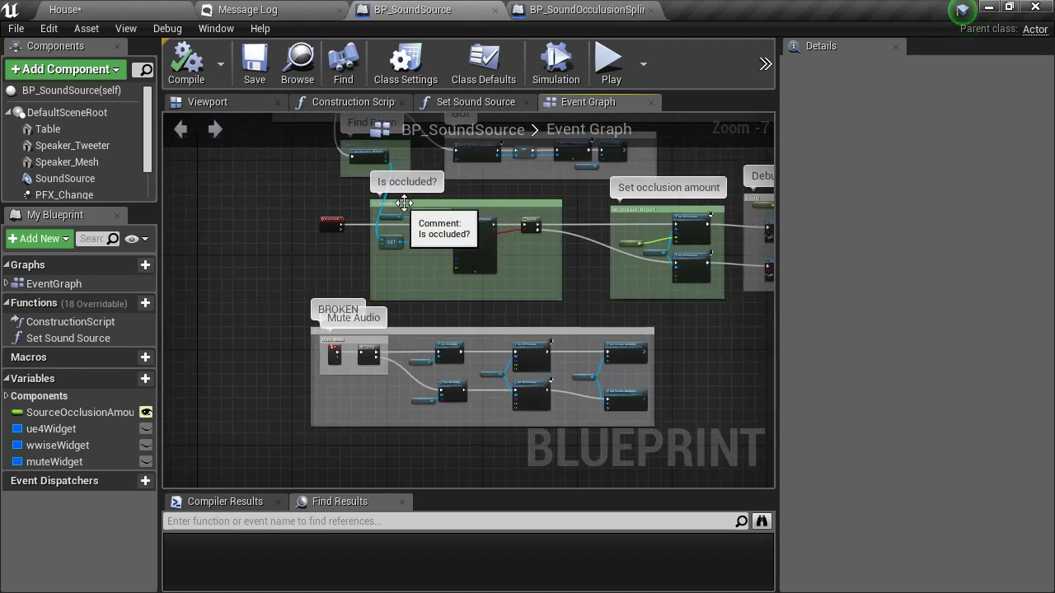
right_click_drag(513, 196, 545, 589)
right_click_drag(476, 267, 577, 319)
scroll(576, 319, "up", 3)
right_click_drag(474, 247, 434, 126)
scroll(539, 246, "down", 3)
scroll(538, 246, "down", 1)
scroll(423, 214, "down", 1)
right_click_drag(423, 215, 411, 113)
right_click_drag(313, 347, 324, 258)
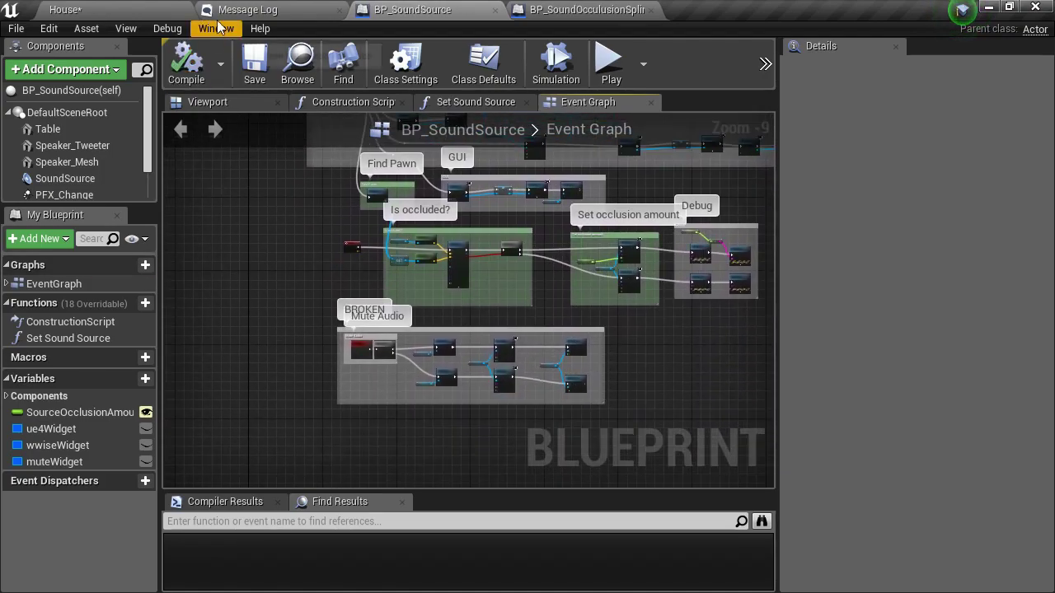
Return to the House level and look at the BP_SoundOcculusionSpline actor at the doorway of the green room
left_click(147, 11)
left_click(346, 405)
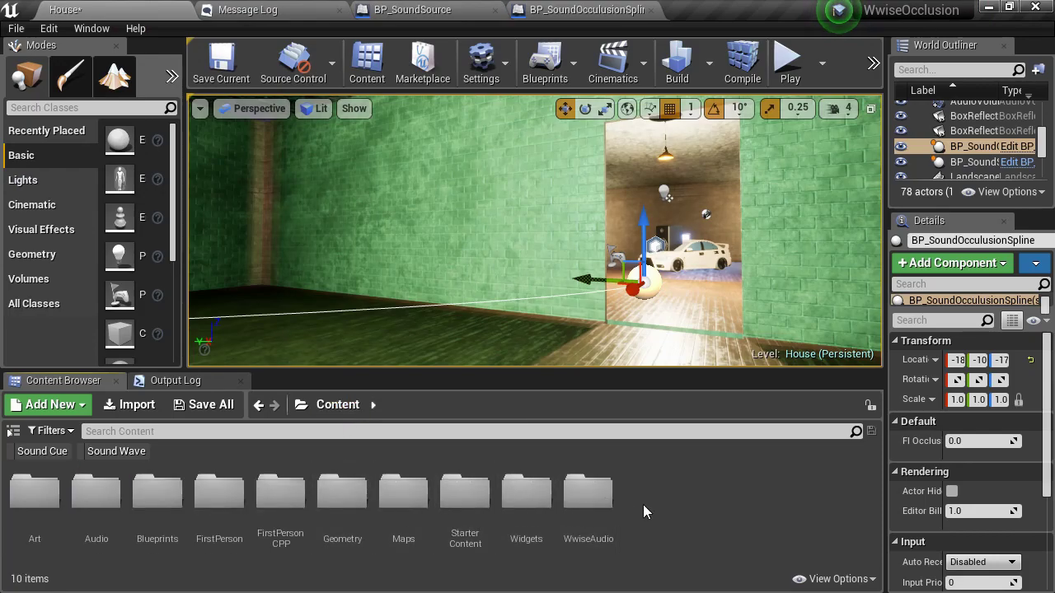
key("d")
right_click_drag(618, 284, 639, 327)
key("a")
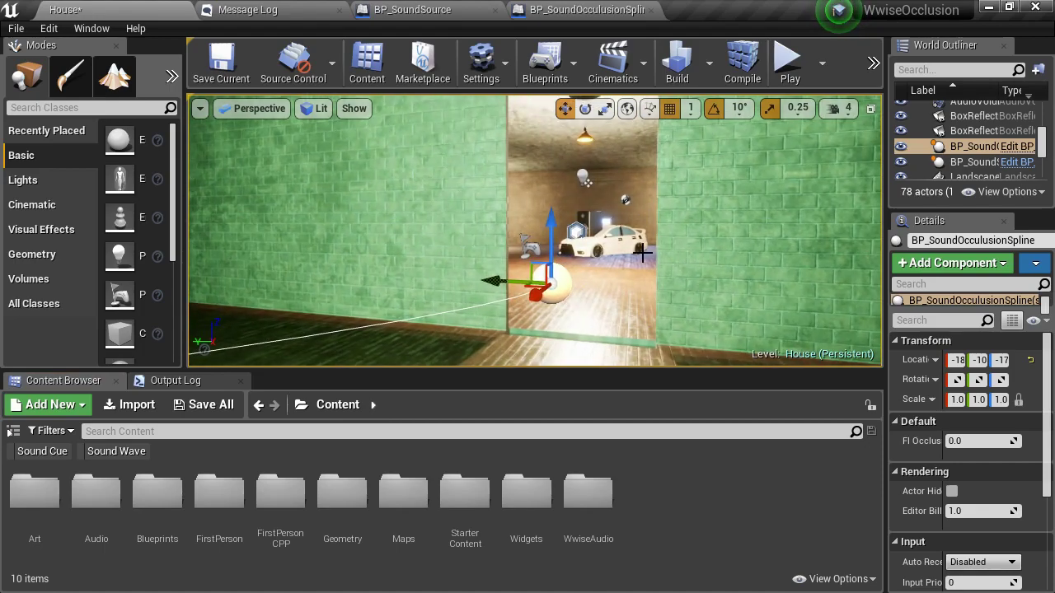
key("s")
right_click_drag(643, 254, 639, 254)
right_click_drag(447, 339, 410, 332)
key("d")
right_click_drag(466, 291, 460, 285)
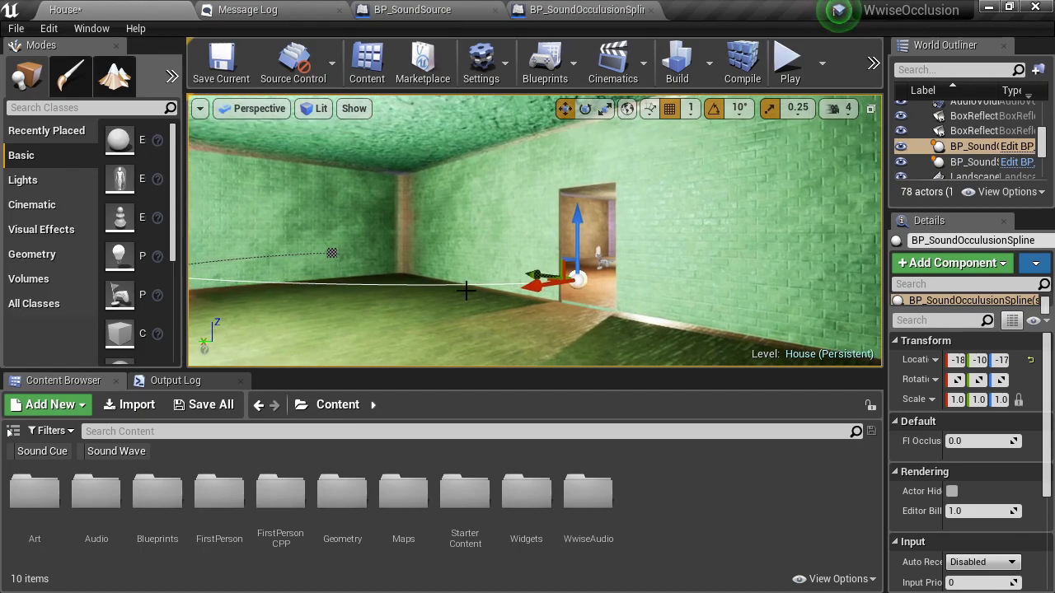
Move around the green room to view the occlusion spline and the car room beyond the doorway from several positions
right_click_drag(396, 317, 351, 318)
key("w")
key("d")
key("w")
key("w")
key("d")
key("s")
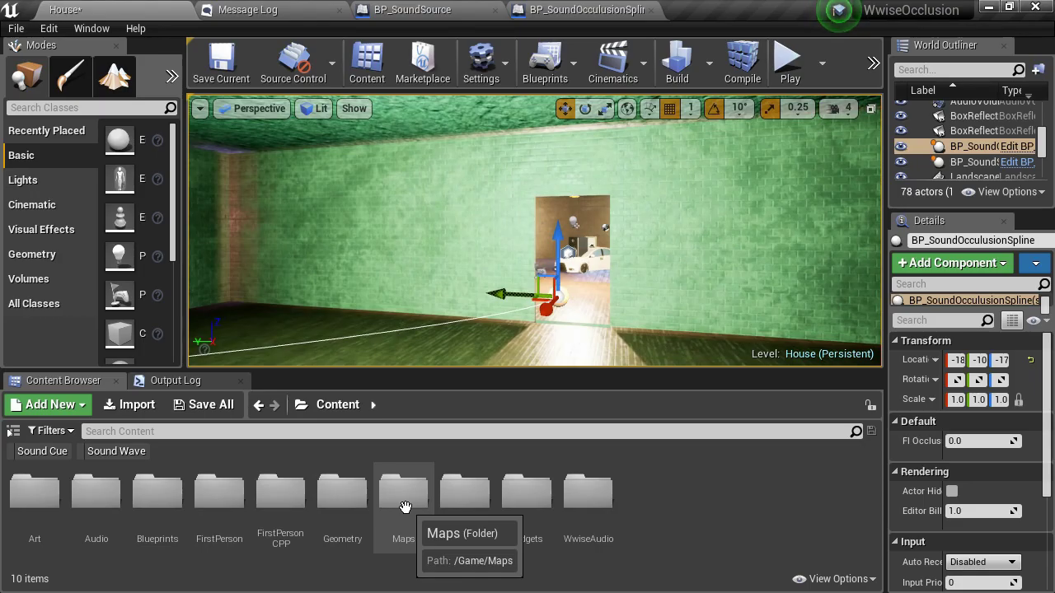
key("s")
right_click_drag(400, 330, 420, 319)
key("w")
key("w")
key("w")
key("s")
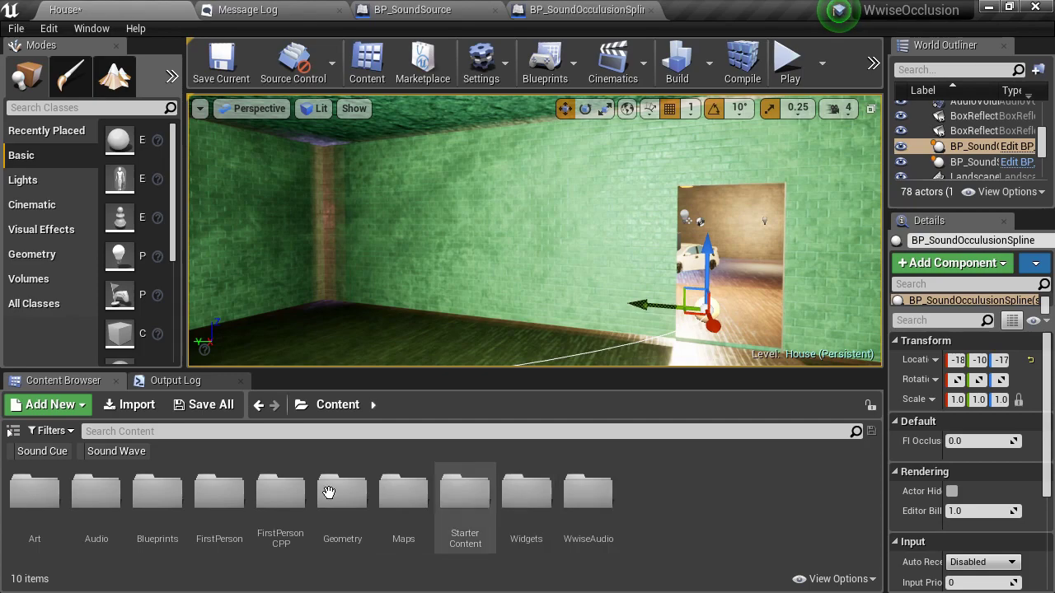
Open the Multistory map from the Maps/House folder without saving the changes to the current level
left_click(402, 492)
double_click(401, 492)
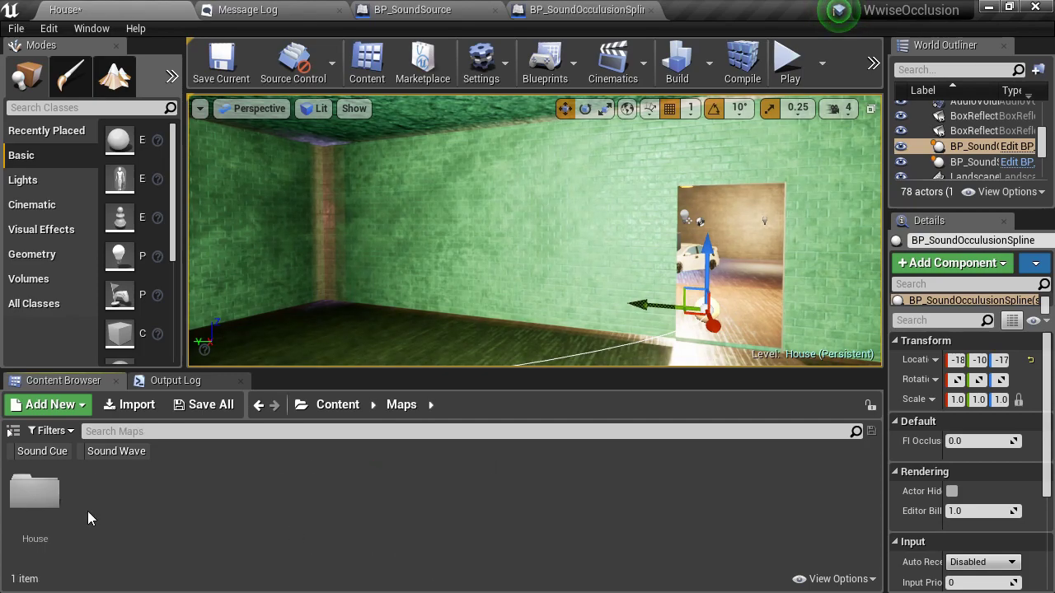
double_click(34, 494)
double_click(269, 519)
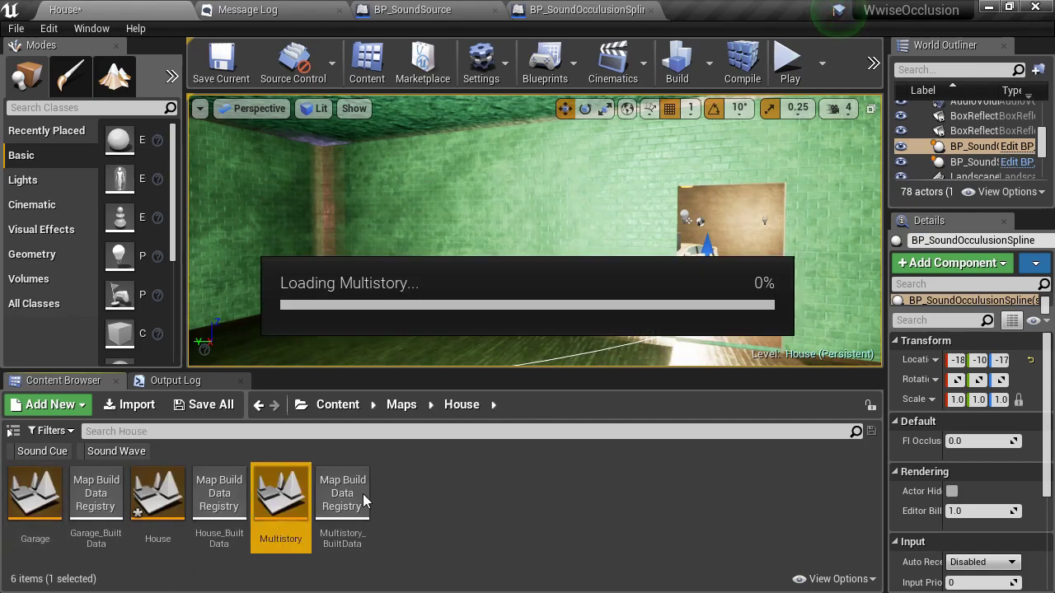
left_click(684, 454)
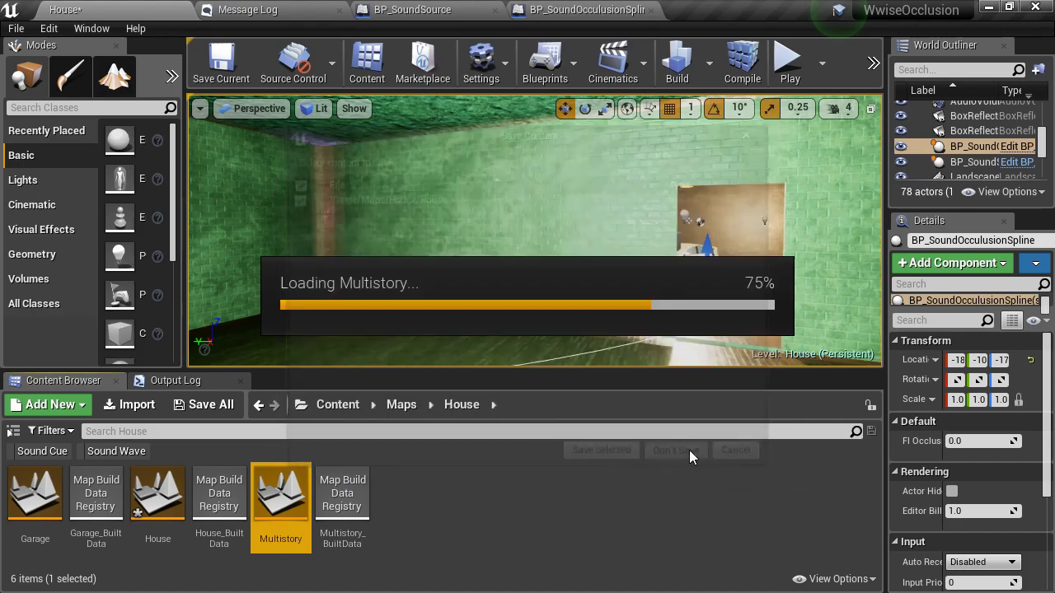
Fly through the Multistory level, viewing the Downstairs room and the green room with its doorway and several splines
key("s")
right_click_drag(536, 231, 420, 239)
key("w")
key("w")
key("w")
key("w")
key("w")
key("w")
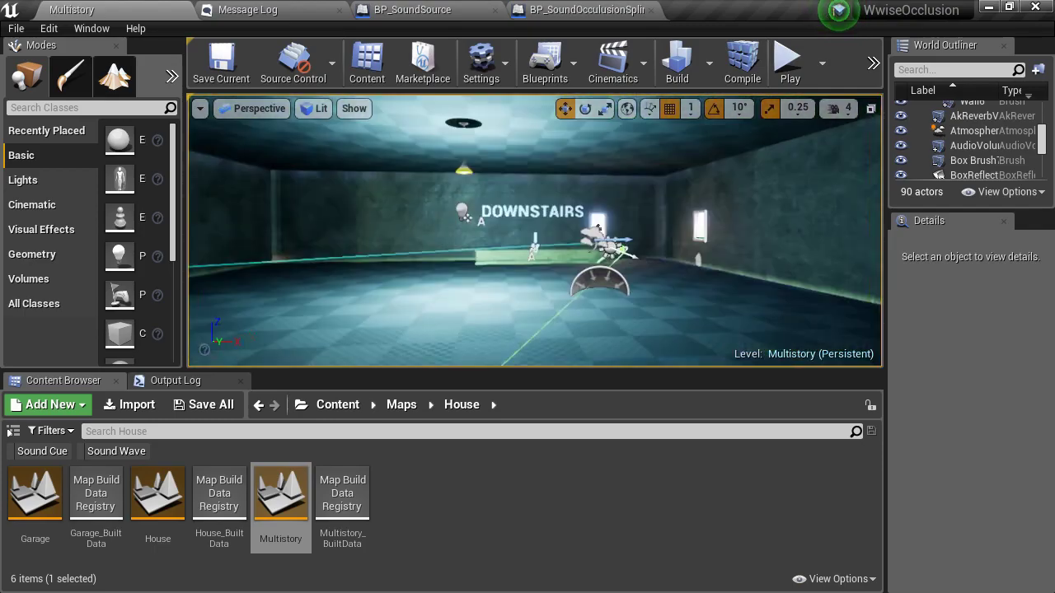
right_click_drag(536, 231, 305, 227)
key("w")
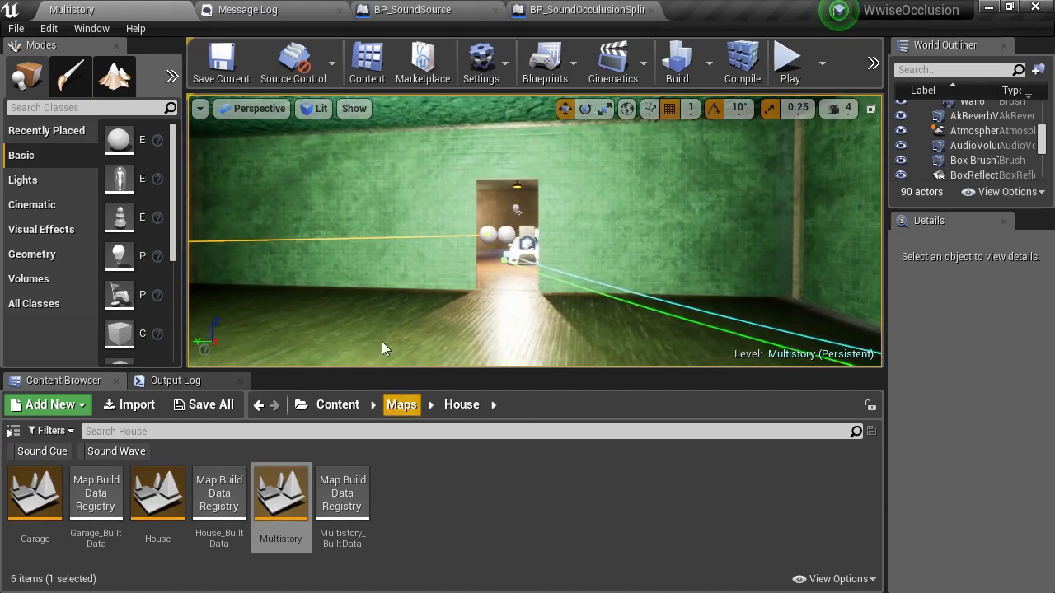
Close the BP_SoundSource and BP_SoundOcculusionSpline blueprint editors and return to the Multistory level
left_click(482, 9)
left_click(494, 9)
left_click(492, 10)
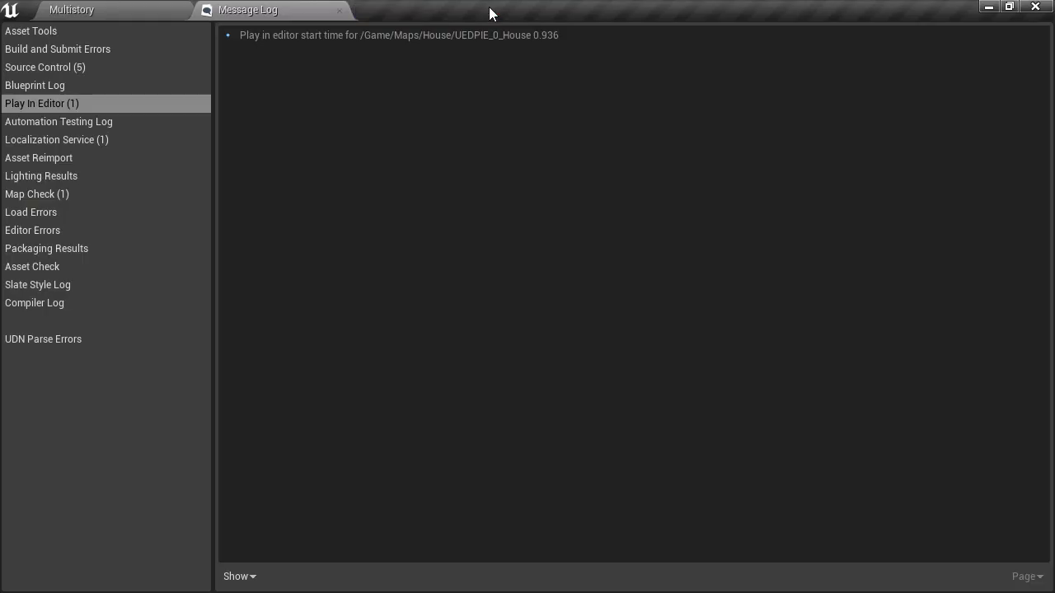
left_click(120, 9)
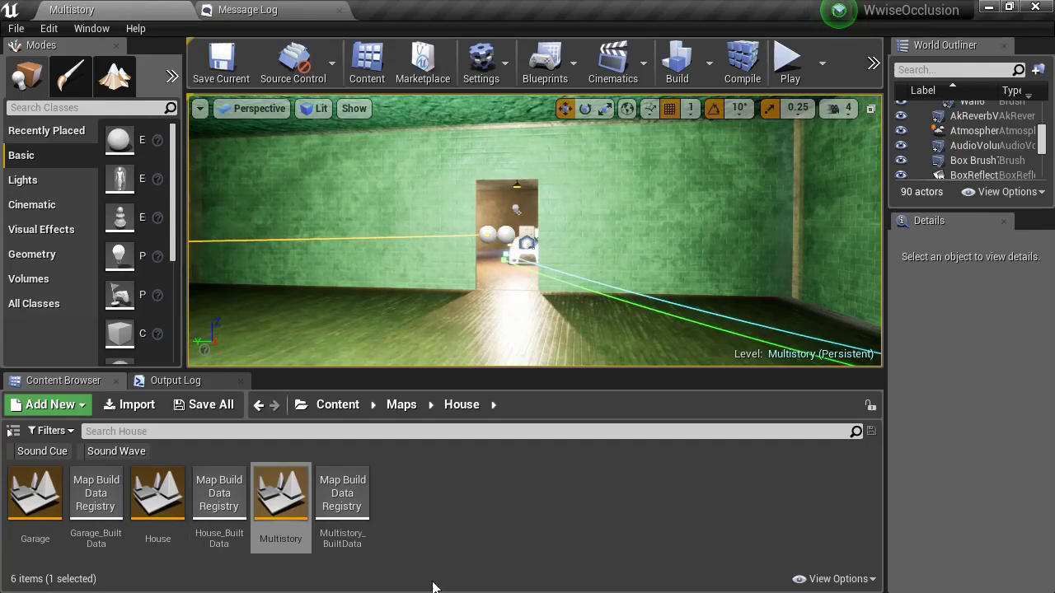
Navigate the Content Browser from Maps/House back to the root Content folder
left_click(403, 405)
left_click(337, 405)
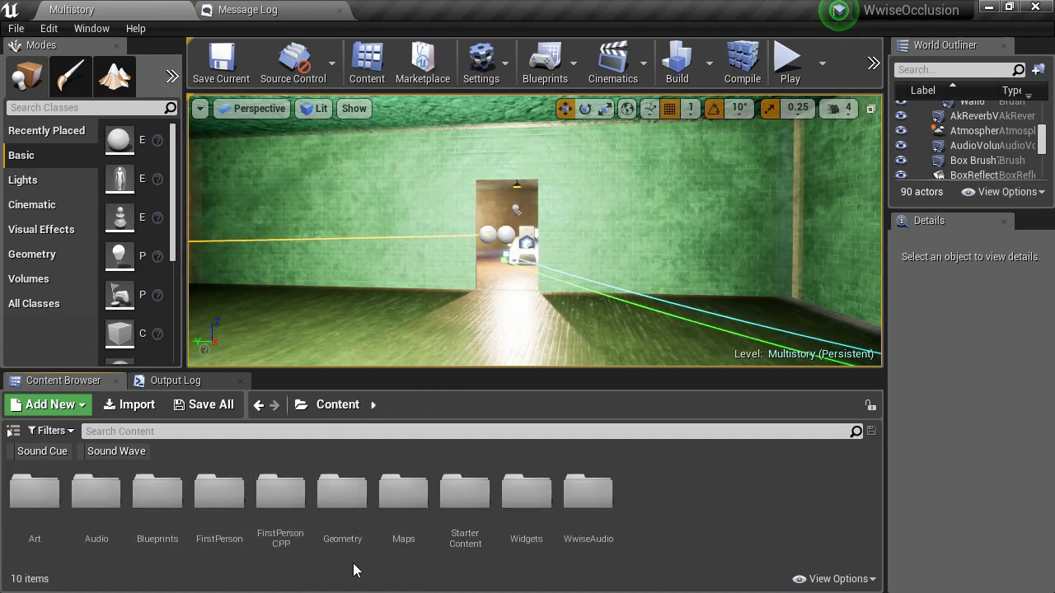
left_click(402, 490)
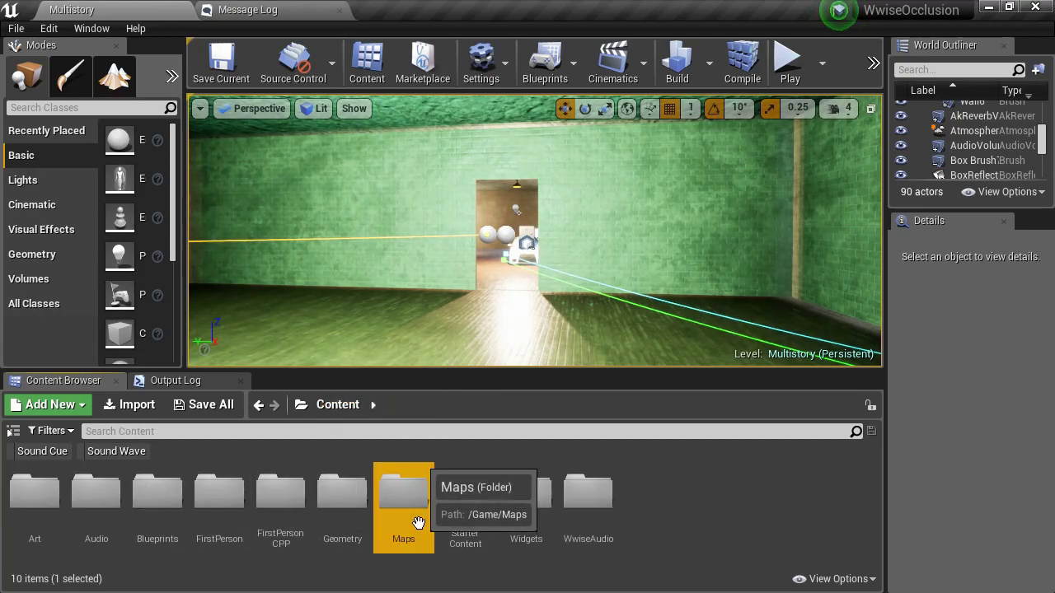
left_click(257, 501)
Look over the splines and sound actors around the green room's doorway in the Multistory level from varying distances
right_click_drag(454, 344, 472, 359)
key("s")
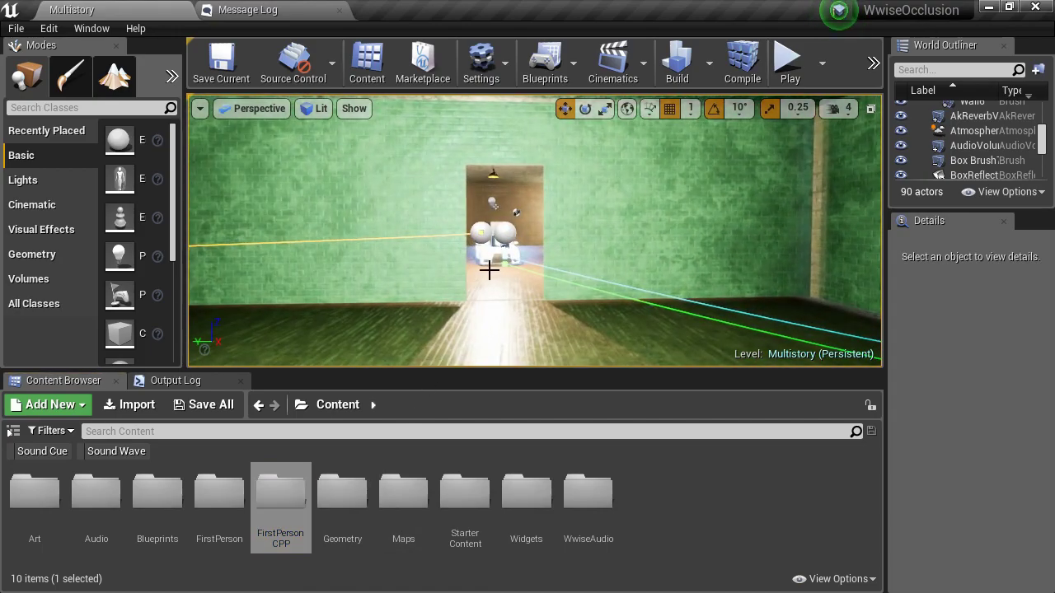
key("s")
right_click_drag(450, 284, 478, 239)
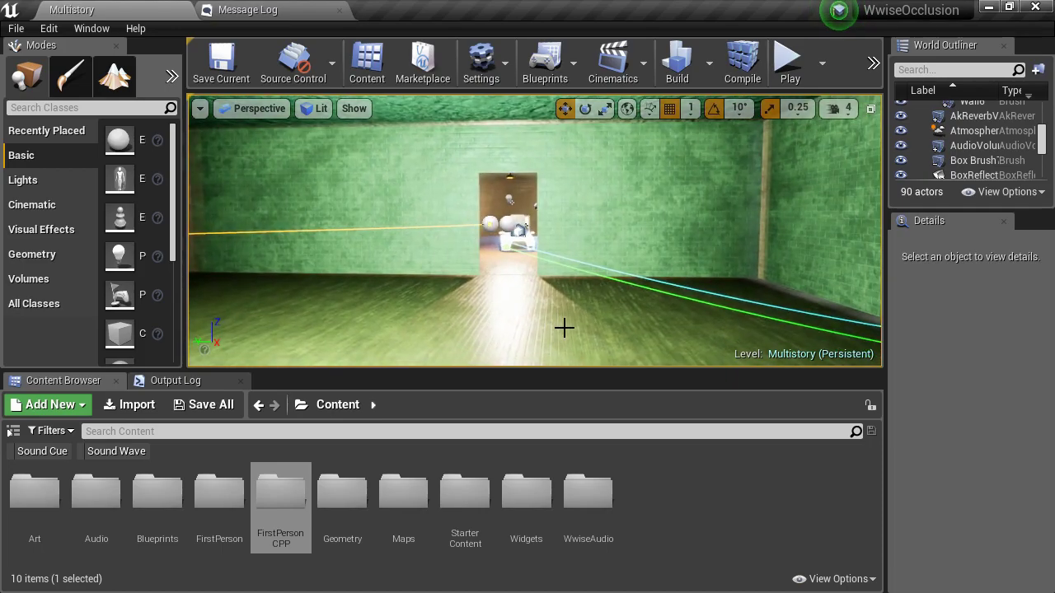
mouse_move(564, 328)
right_mouse_down()
mouse_move(741, 331)
mouse_move(562, 329)
mouse_move(551, 298)
mouse_move(544, 317)
mouse_move(579, 320)
mouse_move(547, 321)
mouse_move(569, 319)
right_mouse_up()
key("w")
key("s")
key("w")
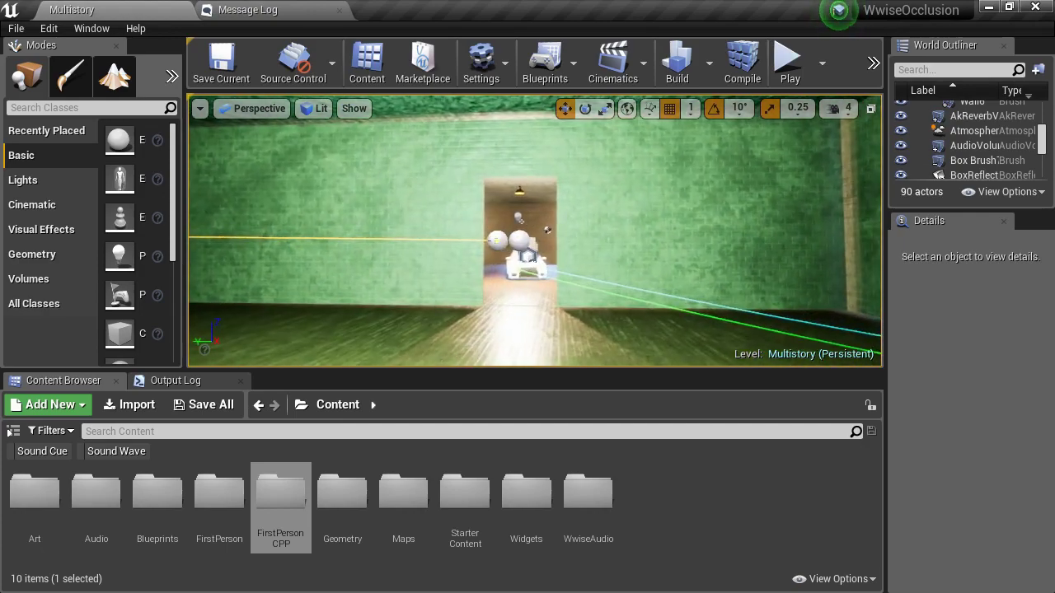
key("s")
mouse_move(573, 327)
right_mouse_down()
mouse_move(559, 333)
mouse_move(577, 335)
right_mouse_up()
key("w")
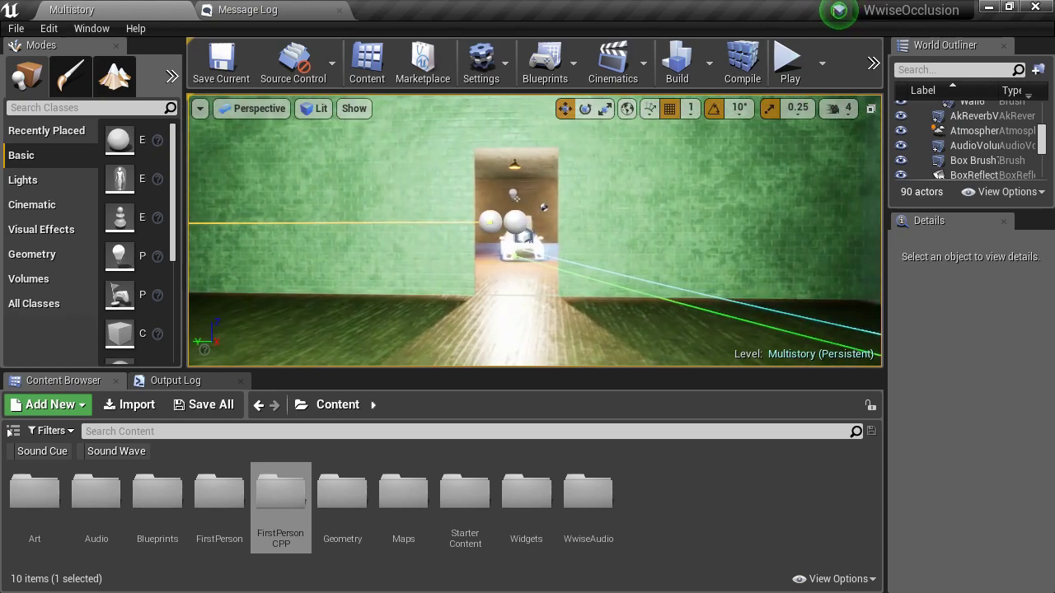
scroll(524, 263, "up", 3)
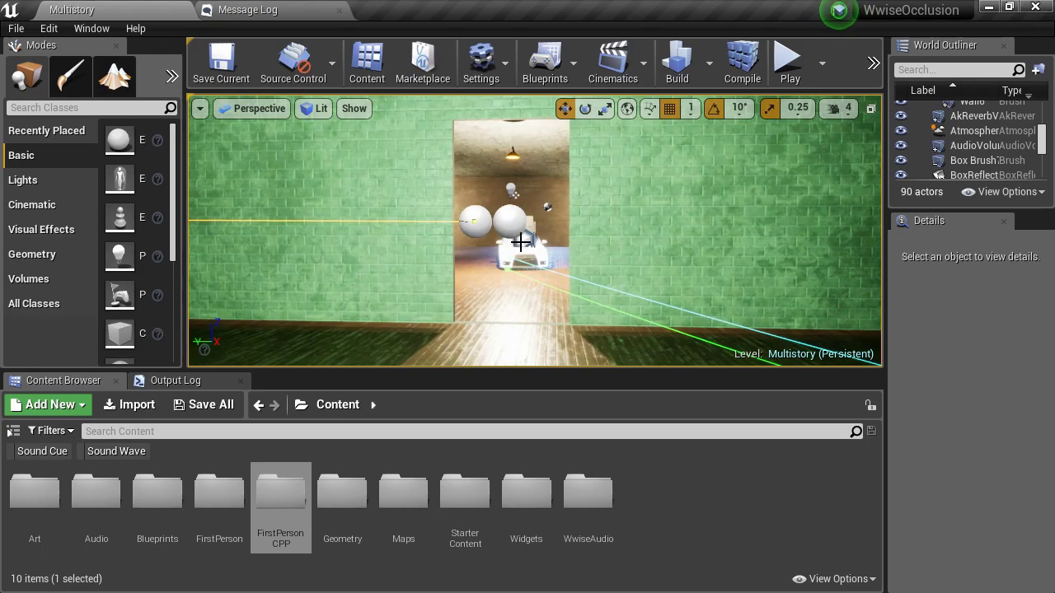
right_click_drag(513, 321, 506, 318)
key("s")
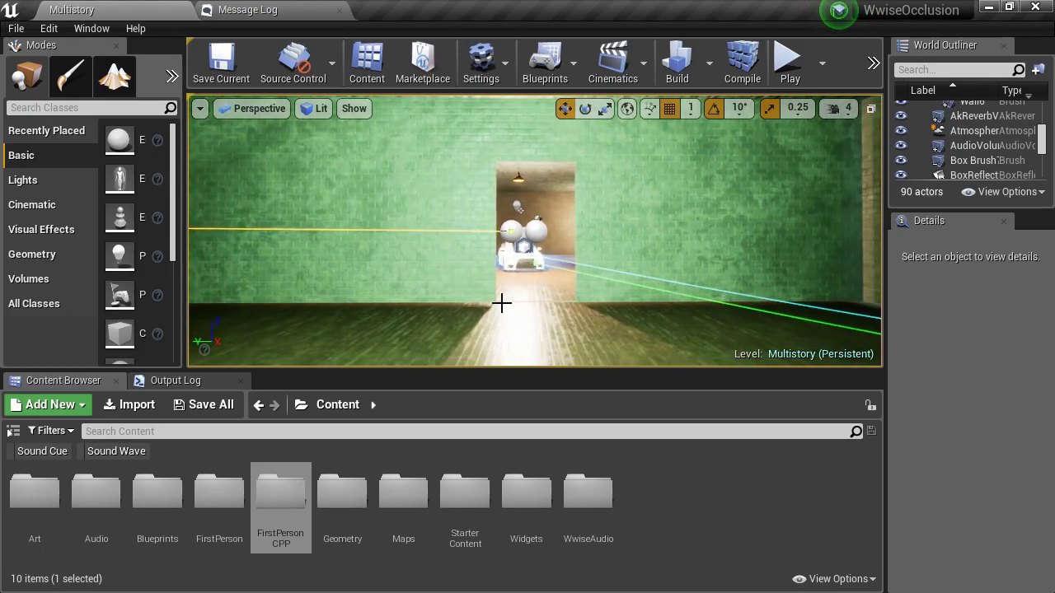
left_click(690, 503)
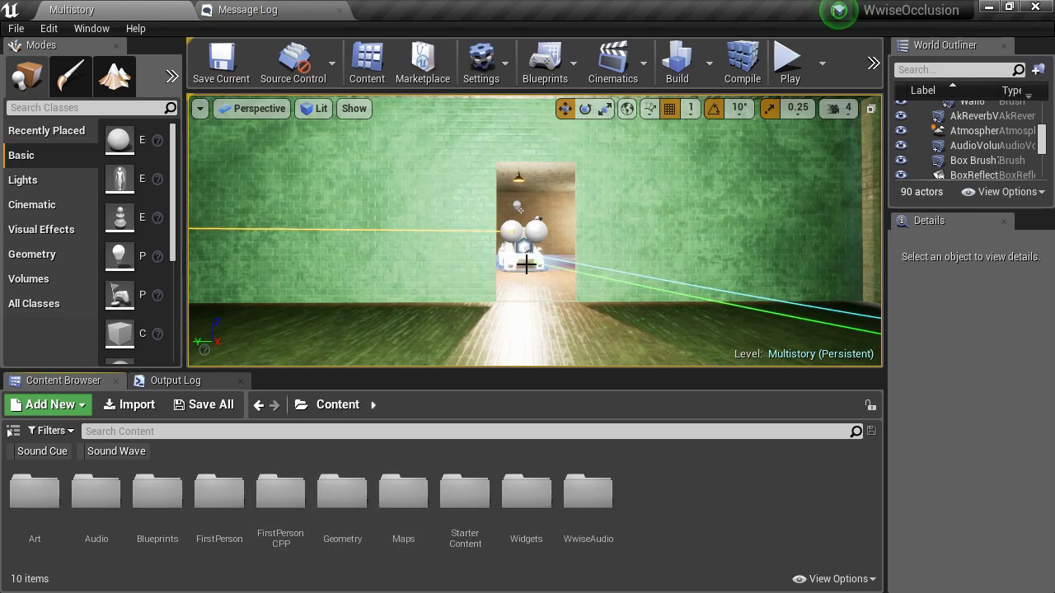
Fly from the green room into the blue-lit rooms, viewing the cyan spline where it passes through the doorway
right_click_drag(526, 263, 502, 247)
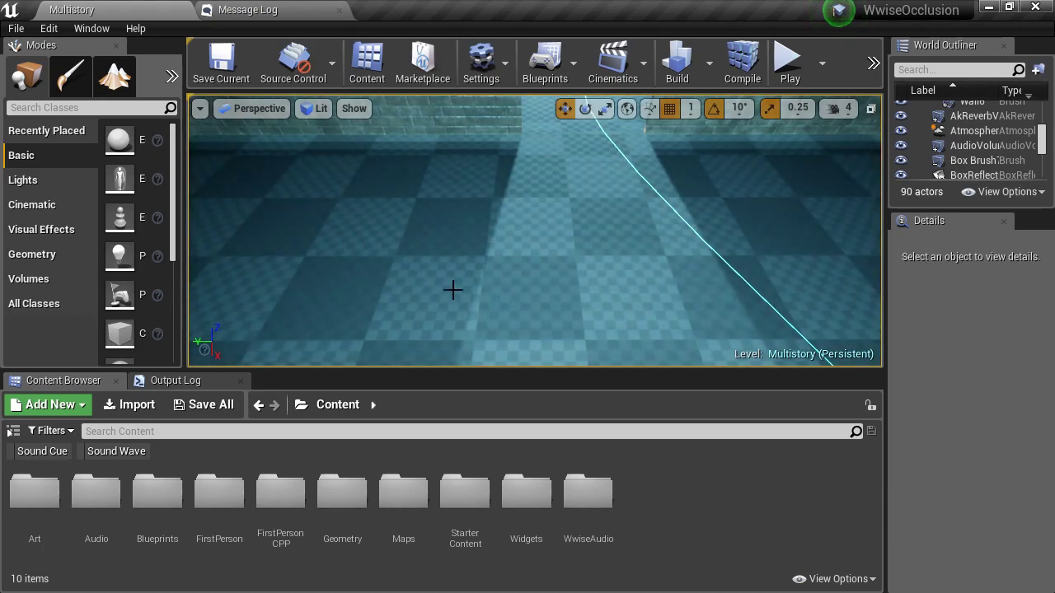
right_click_drag(534, 230, 538, 209)
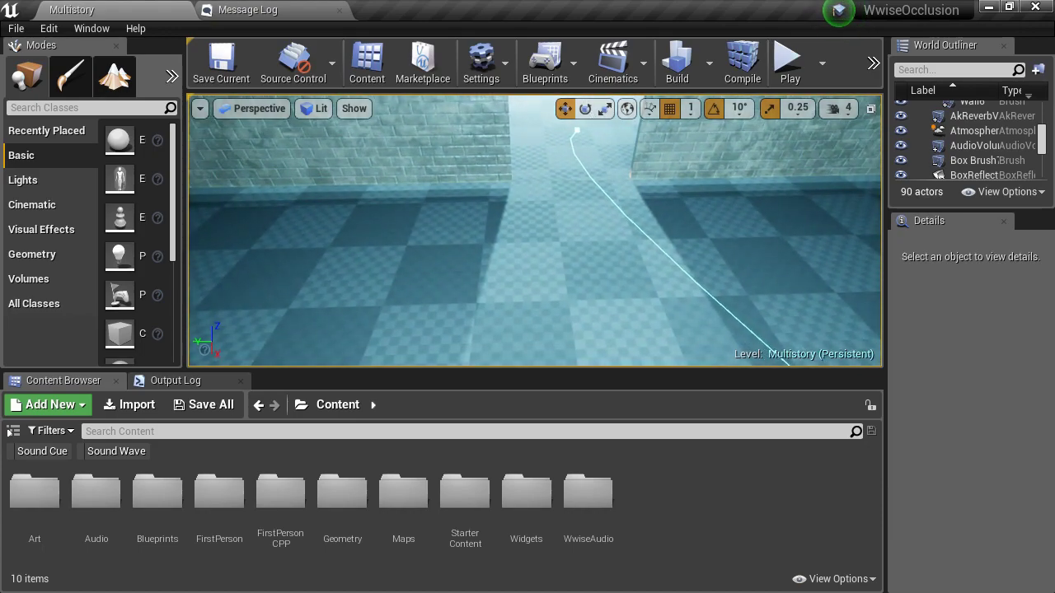
right_click_drag(521, 303, 523, 240)
key("w")
key("s")
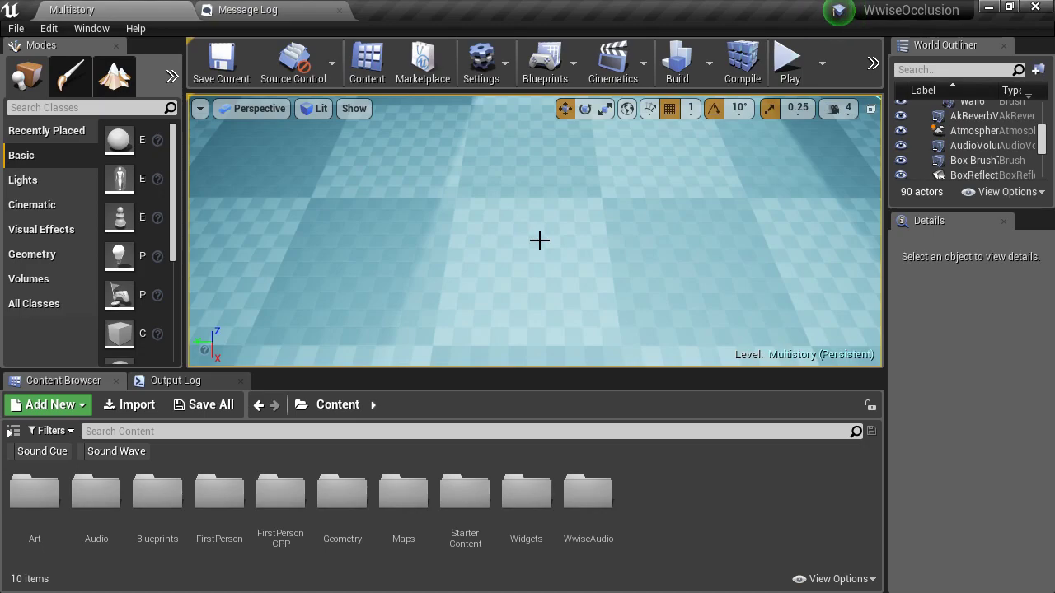
right_click_drag(540, 240, 534, 206)
key("s")
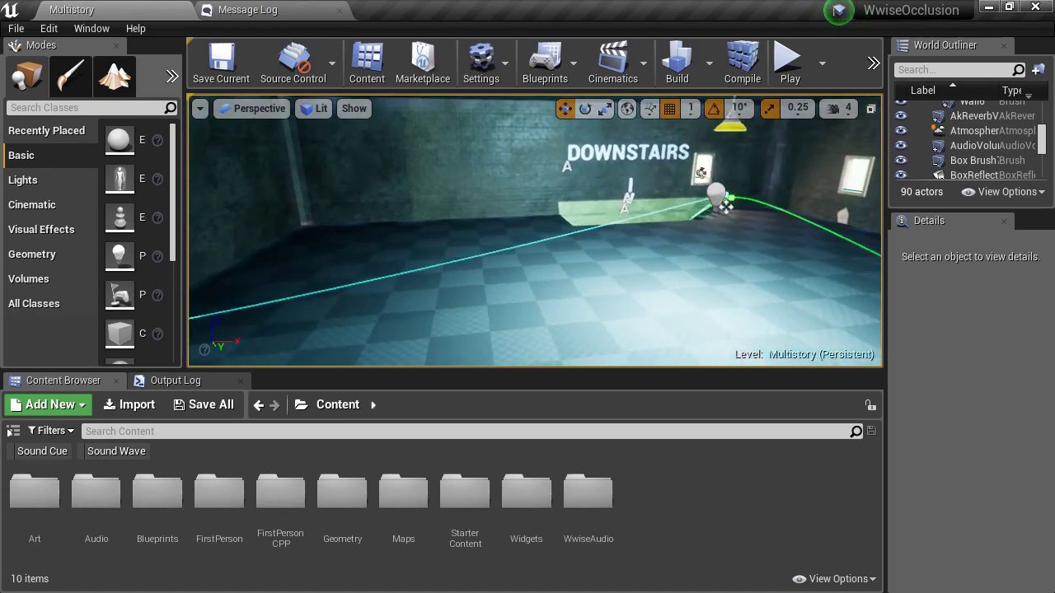
View the Downstairs room, including the stairwell opening and the cyan and green splines that lead to it
right_click_drag(587, 286, 774, 284)
right_click_drag(583, 278, 737, 278)
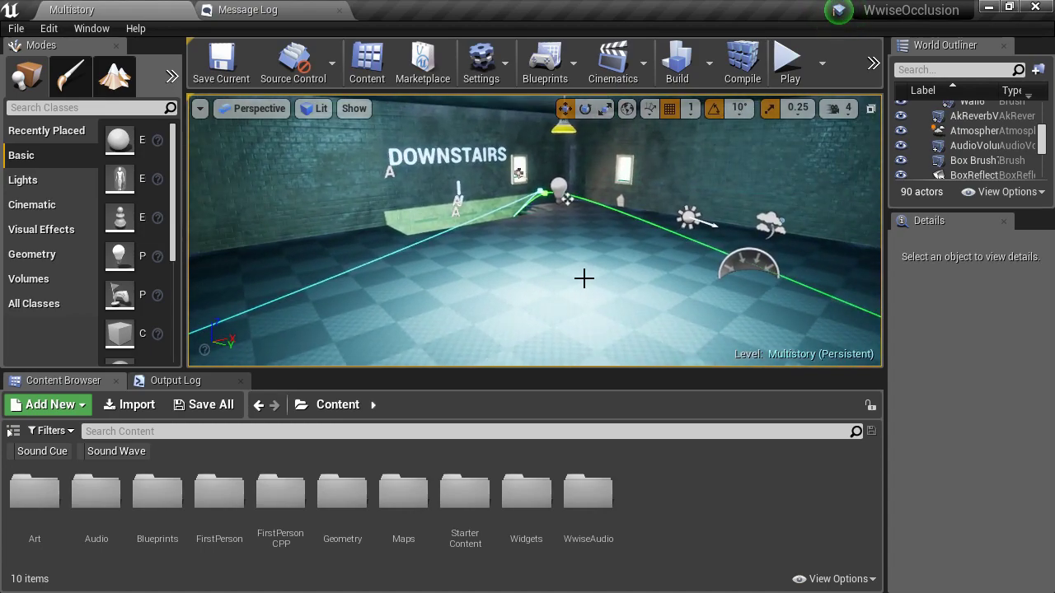
right_click_drag(583, 279, 676, 274)
key("a")
key("d")
key("a")
key("d")
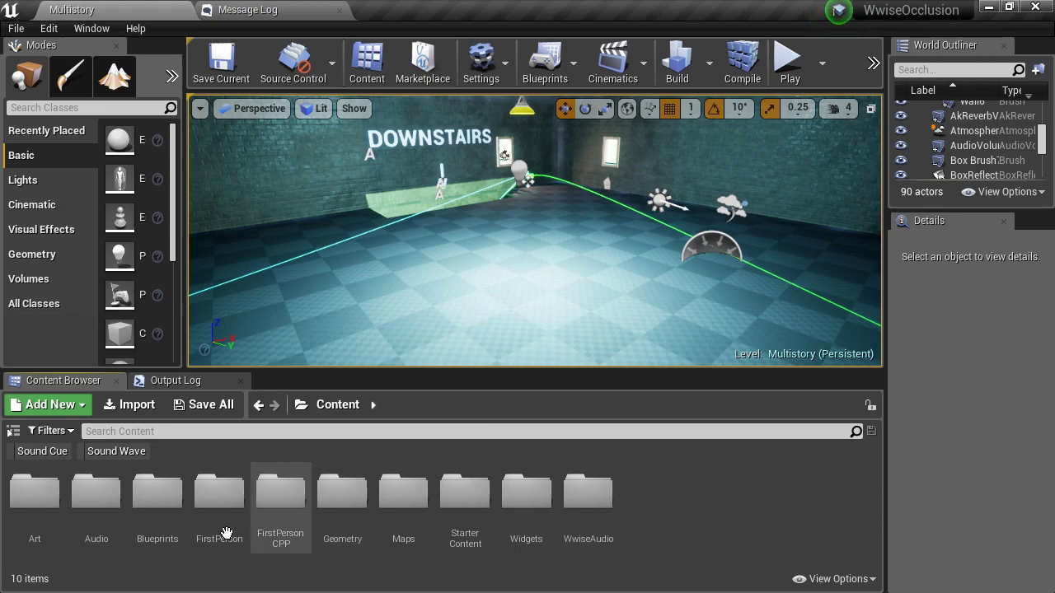
Open the BP_DynamicSoundSource1 blueprint from the Blueprints folder and show the Set RTPCValue nodes in its Event Graph
double_click(161, 506)
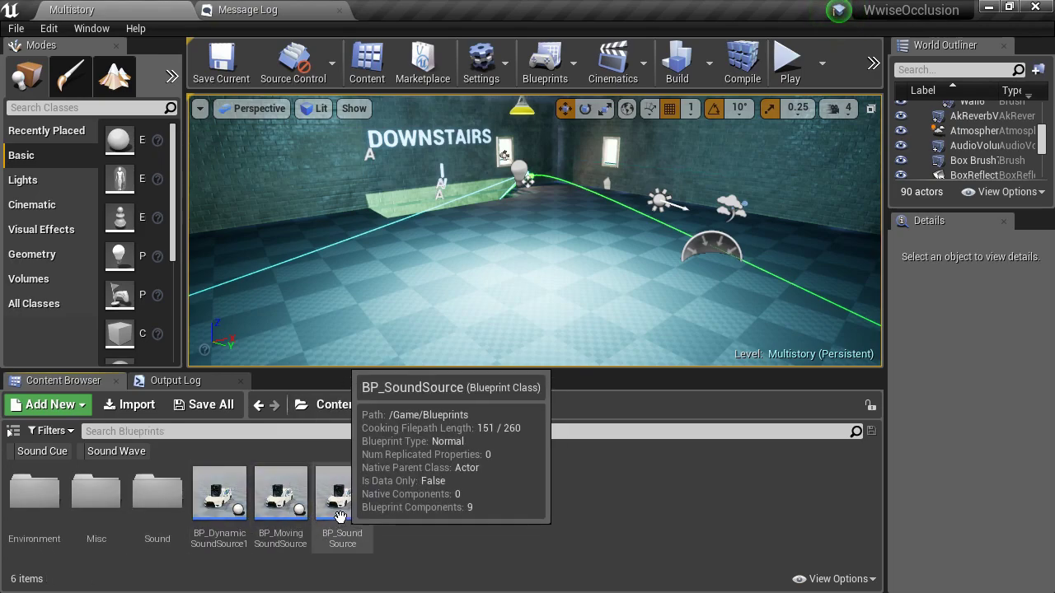
double_click(235, 534)
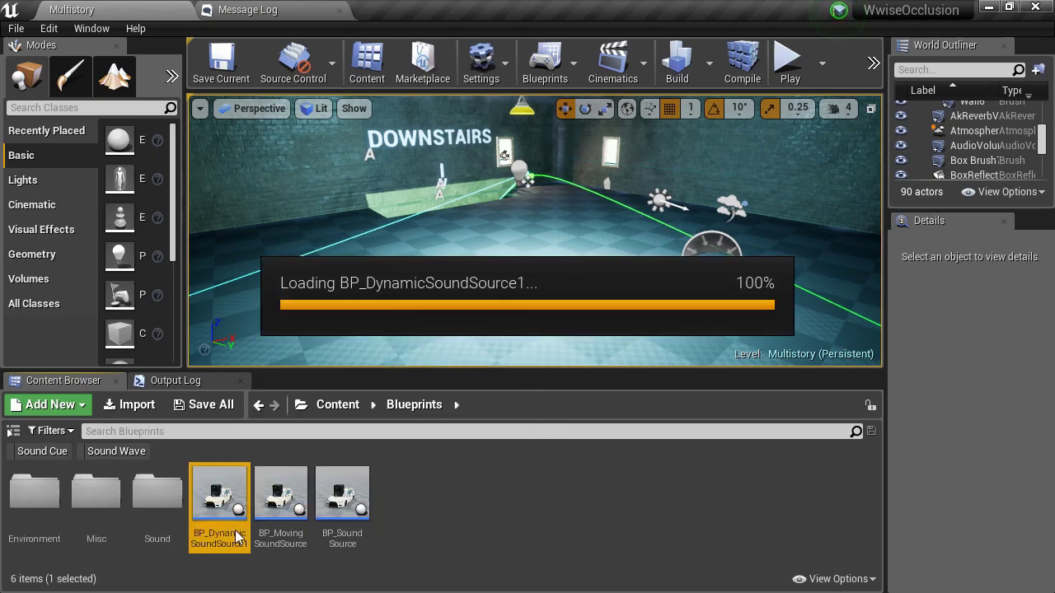
right_click_drag(499, 298, 456, 342)
scroll(451, 334, "up", 2)
scroll(447, 328, "up", 5)
right_click_drag(522, 276, 462, 308)
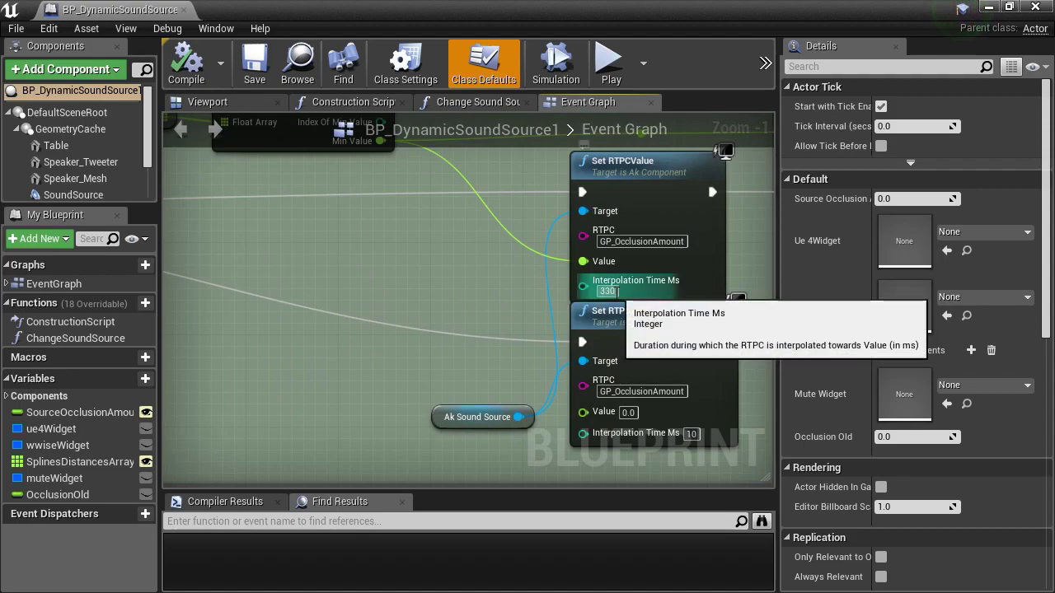
Check the Interpolation Time Ms input on the Set RTPCValue nodes and place the blueprint editor after the Multistory level in the open documents
left_click(613, 290)
left_click(463, 296)
left_click_drag(166, 4, 276, 2)
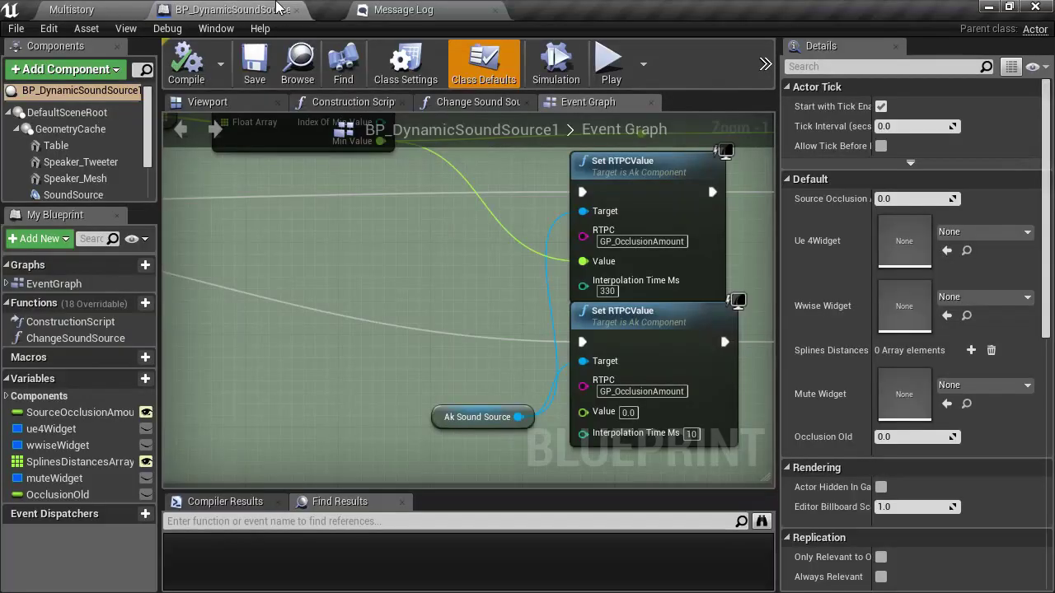
right_click_drag(469, 299, 415, 243)
scroll(414, 243, "down", 1)
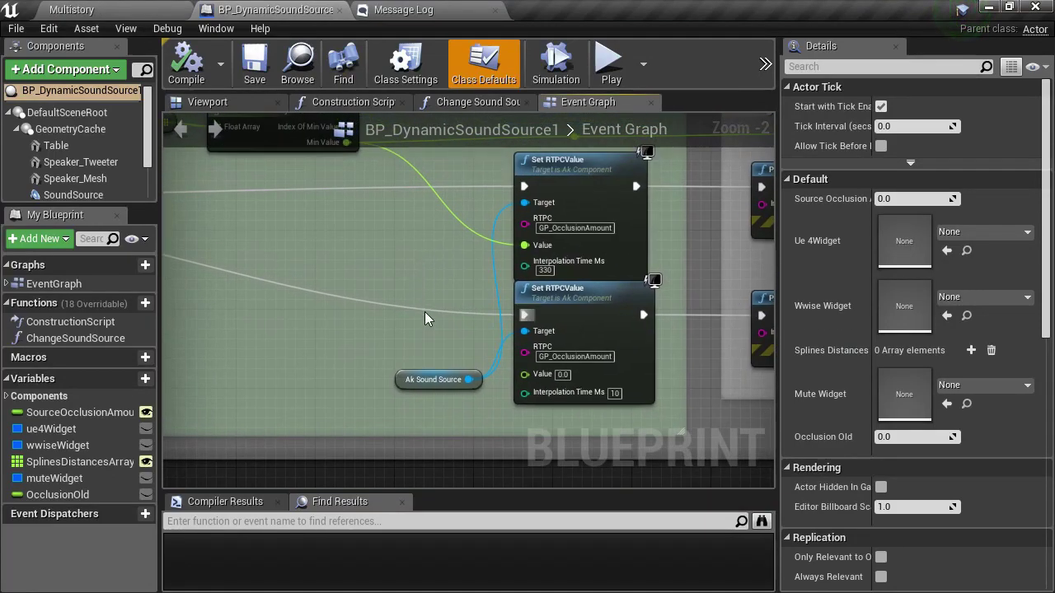
right_click_drag(310, 188, 373, 223)
Return to the Multistory level and look over the green and cyan splines at the two doorways of the blue-lit room
left_click(130, 8)
right_click_drag(457, 262, 211, 248)
key("d")
right_click_drag(532, 246, 545, 264)
key("w")
key("s")
key("d")
key("a")
key("w")
key("d")
key("a")
key("d")
key("w")
key("s")
key("d")
key("a")
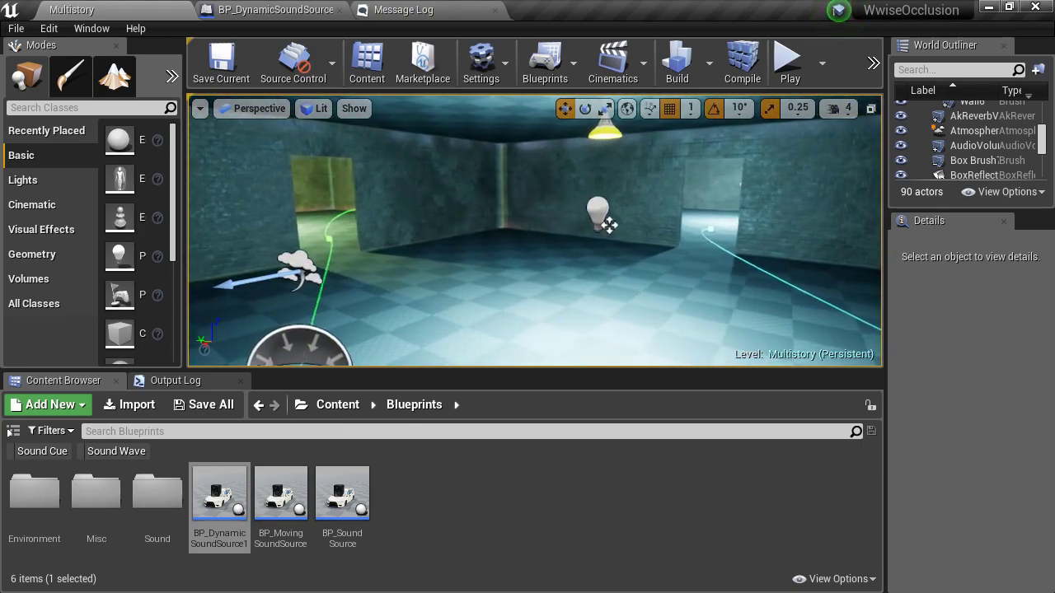
right_click_drag(608, 224, 609, 224)
Check the Min Of Float Array node in BP_DynamicSoundSource1, and return to Multistory to view the splines along the staircase
left_click(290, 13)
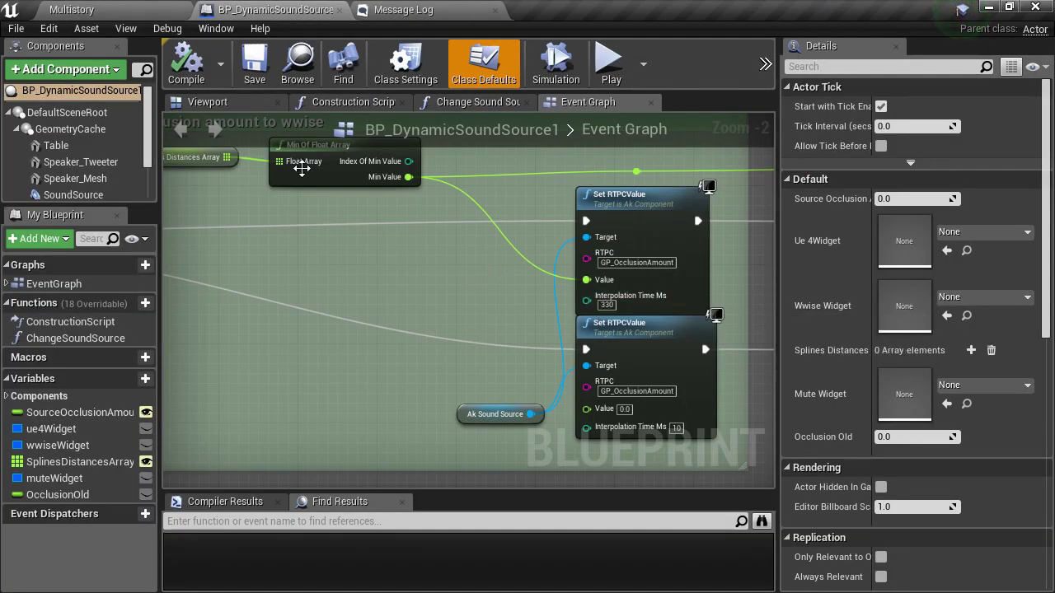
left_click(147, 7)
right_click_drag(313, 294, 313, 294)
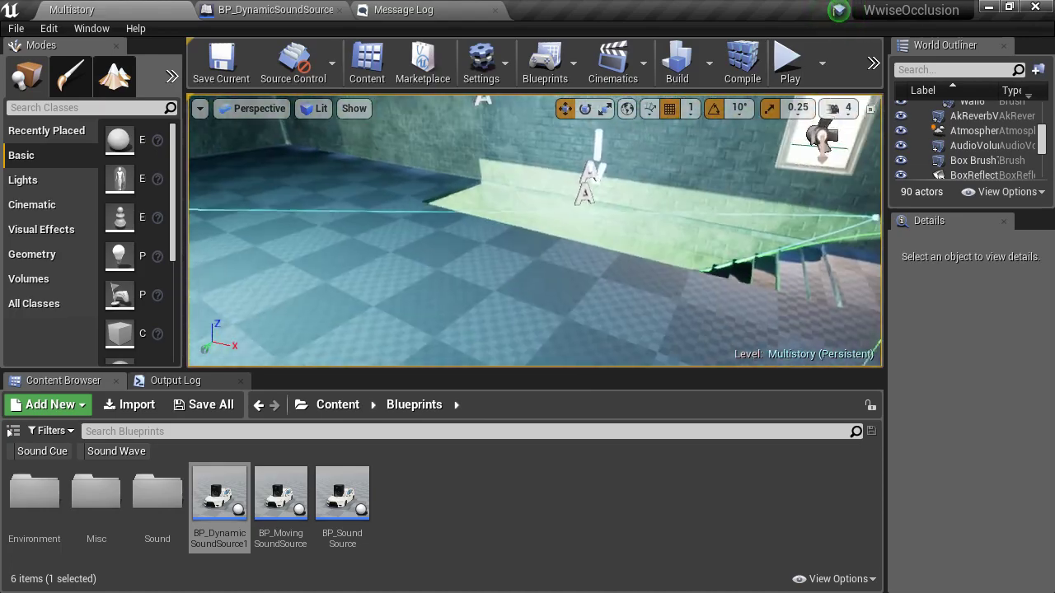
right_click_drag(421, 207, 421, 207)
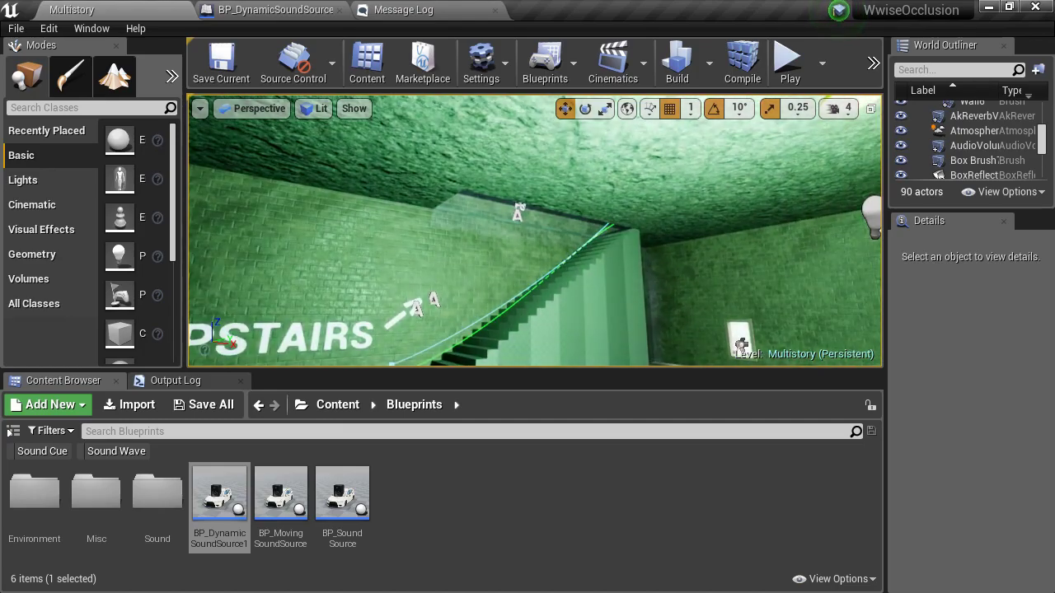
right_click_drag(535, 231, 574, 232)
Switch to the slide presentation to review the spline diagram with points A and B, and return to the Unreal editor
key("alt+Tab")
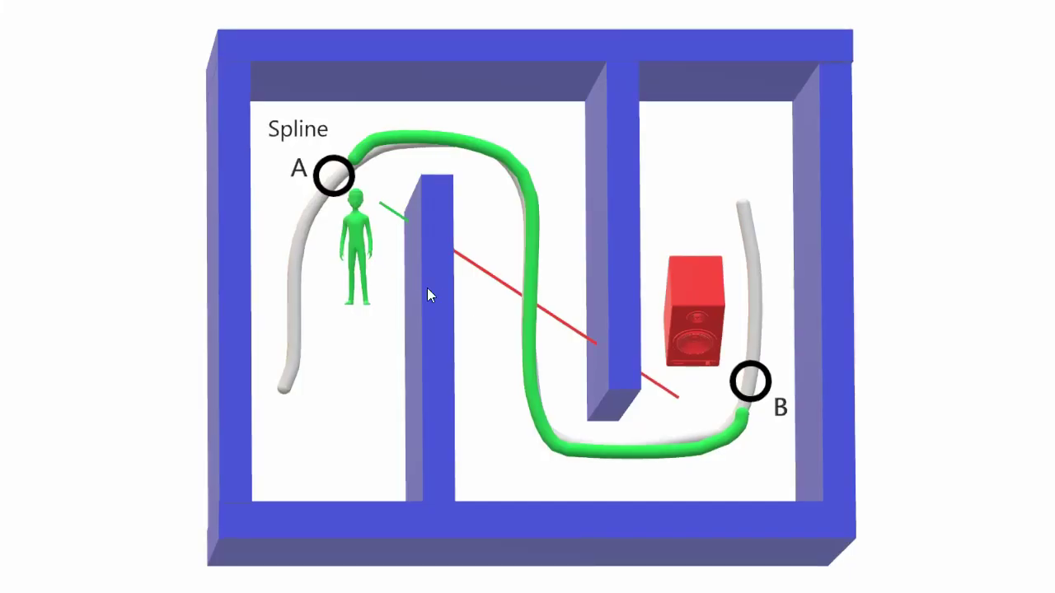
left_click(433, 276)
mouse_move(133, 534)
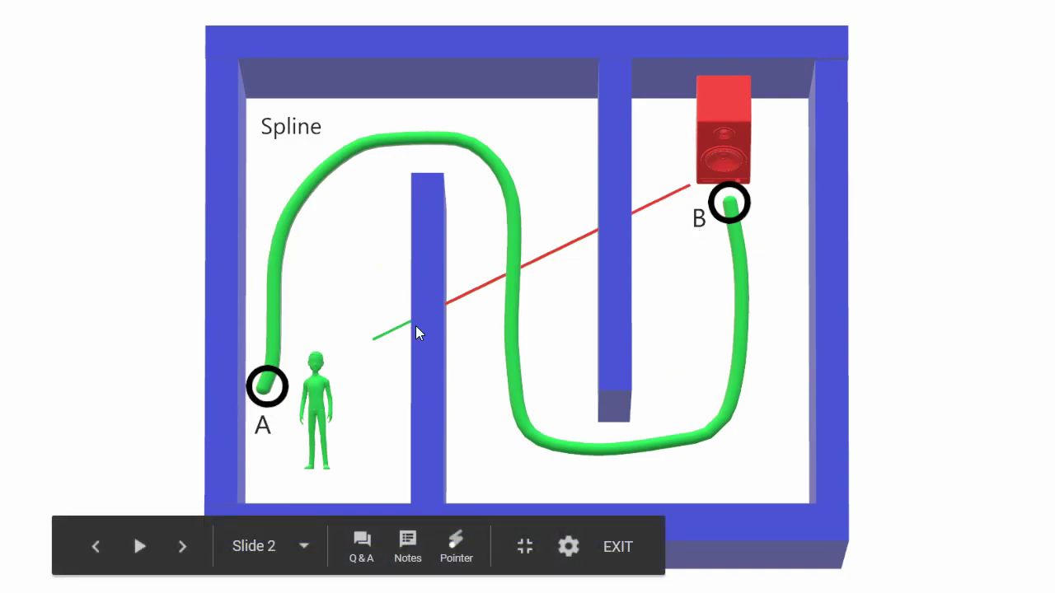
key("alt+Tab")
Select the cyan BP_SoundOcculusionSpline_MultiPath3 at the doorway and widen its details to inspect the Fl Occlusion Multiplier
right_click_drag(547, 230, 522, 258)
key("w")
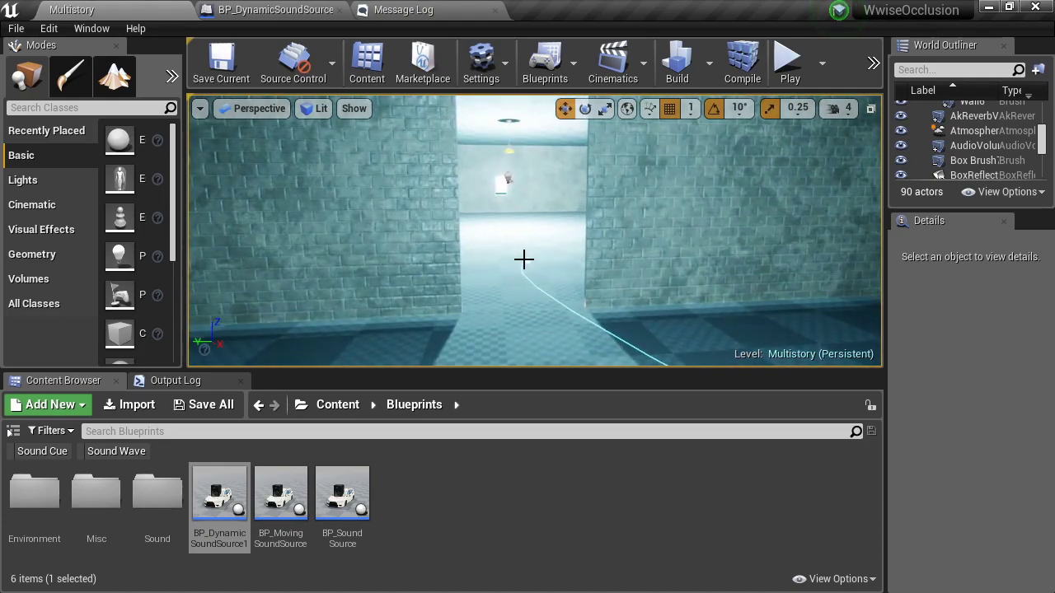
left_click(527, 260)
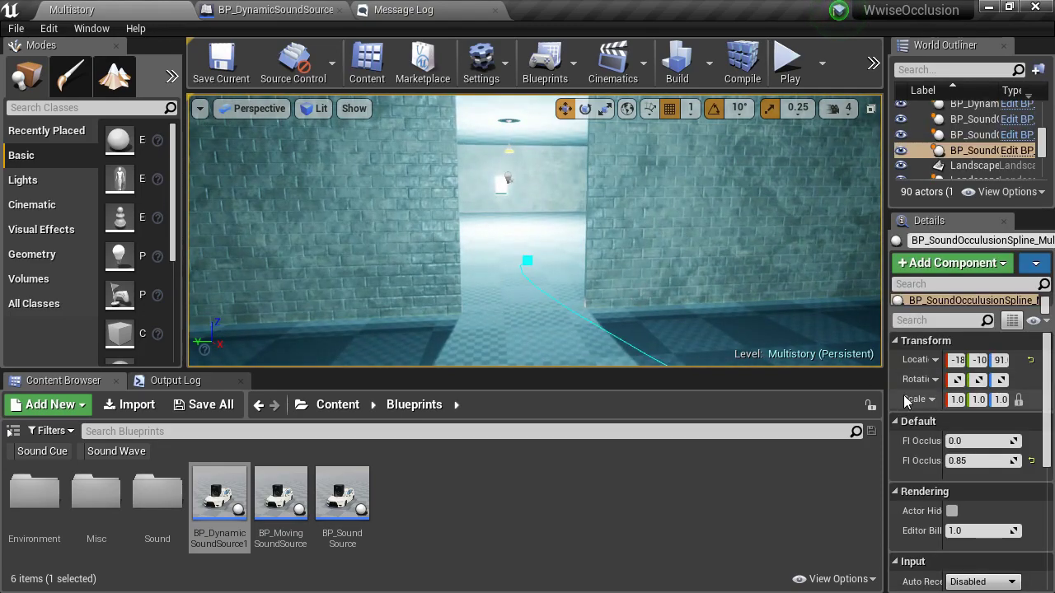
left_click_drag(887, 399, 612, 437)
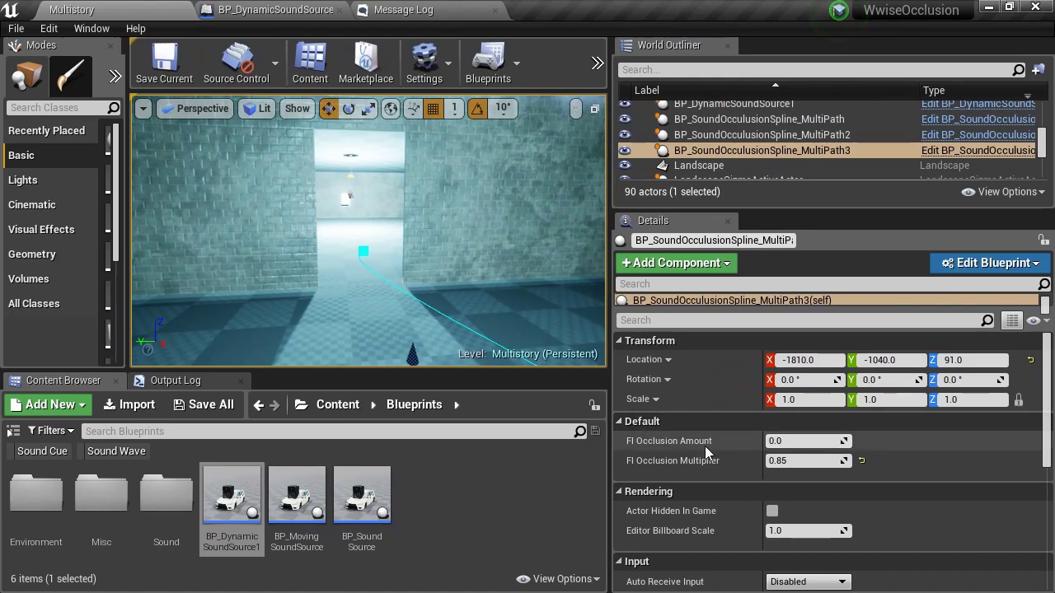
left_click(798, 458)
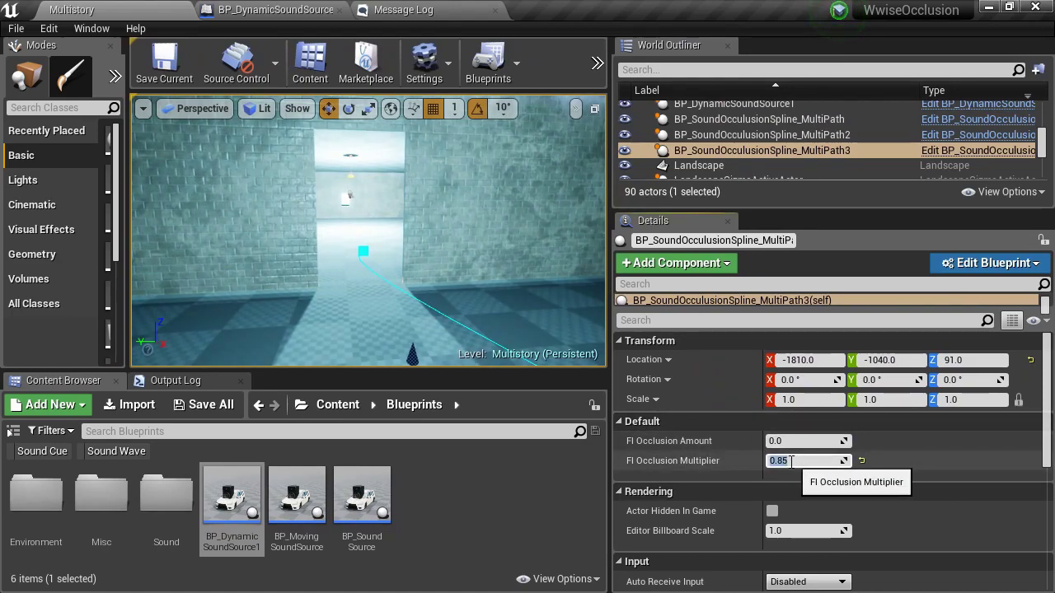
key("Return")
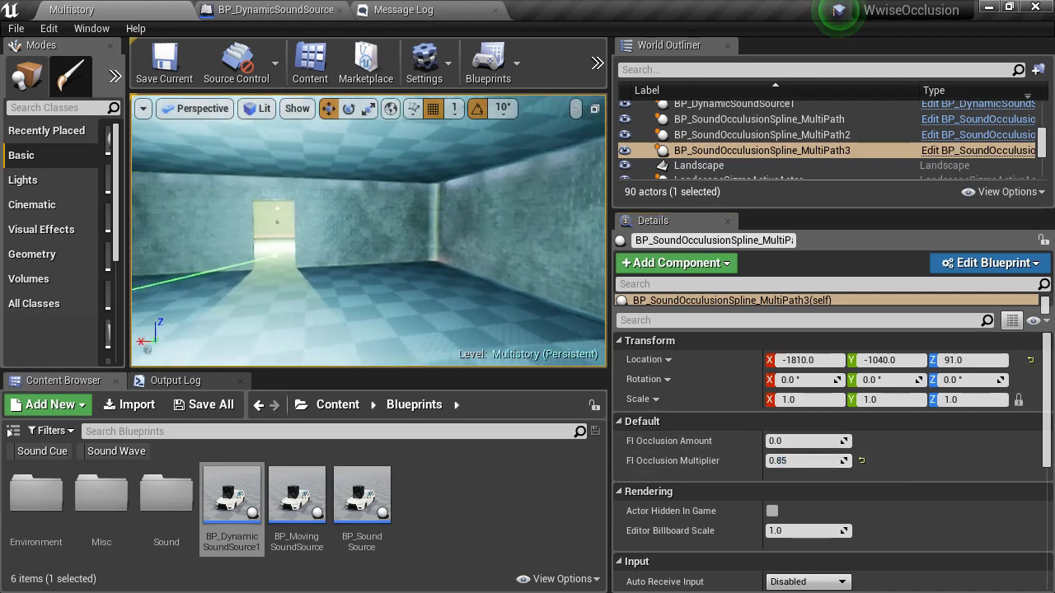
Select the green BP_SoundOcculusionSpline_MultiPath by the other doorway and inspect its Fl Occlusion Multiplier
key("w")
mouse_move(449, 281)
right_mouse_down()
mouse_move(387, 286)
mouse_move(449, 282)
right_mouse_up()
left_click(439, 274)
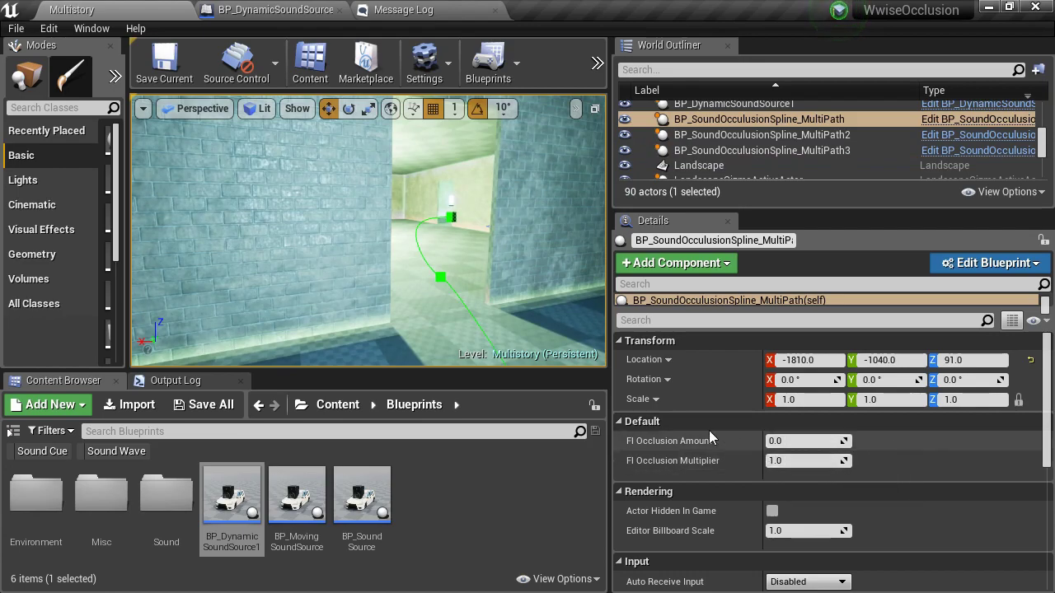
right_click_drag(485, 345, 572, 363)
key("q")
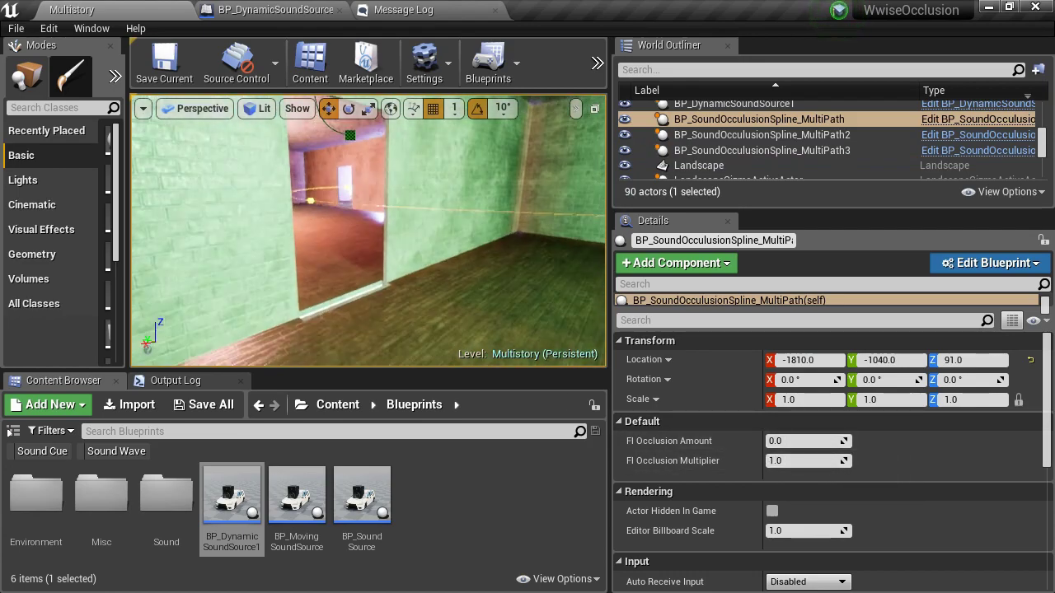
Select the yellow BP_SoundOcculusionSpline_MultiPath2, inspect its Fl Occlusion Multiplier, and follow its path through the green room to the sound source
left_click(309, 192)
key("s")
right_click_drag(308, 192, 329, 171)
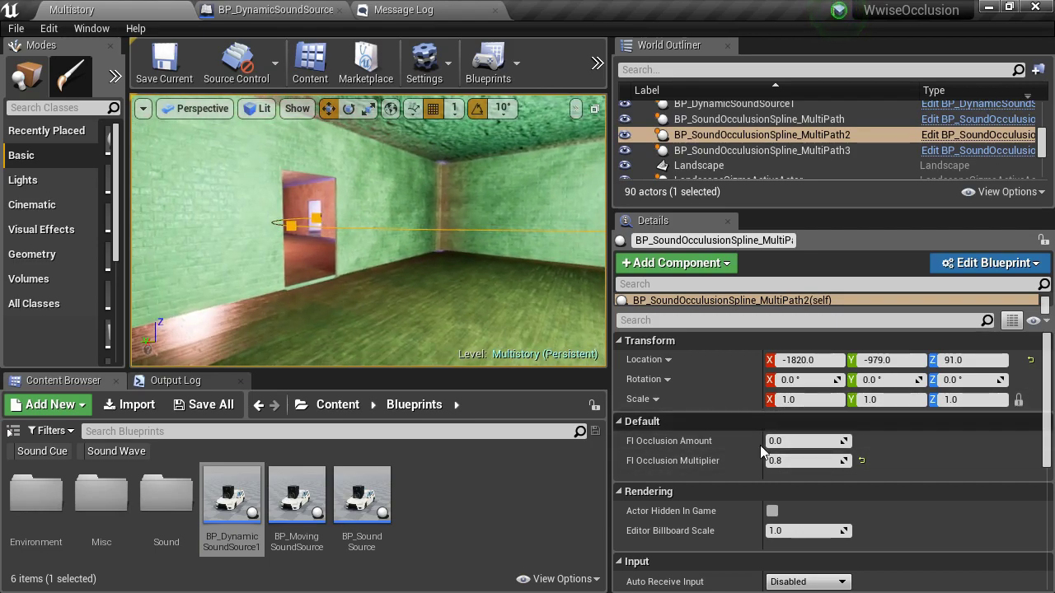
key("f")
right_click_drag(330, 172, 387, 172)
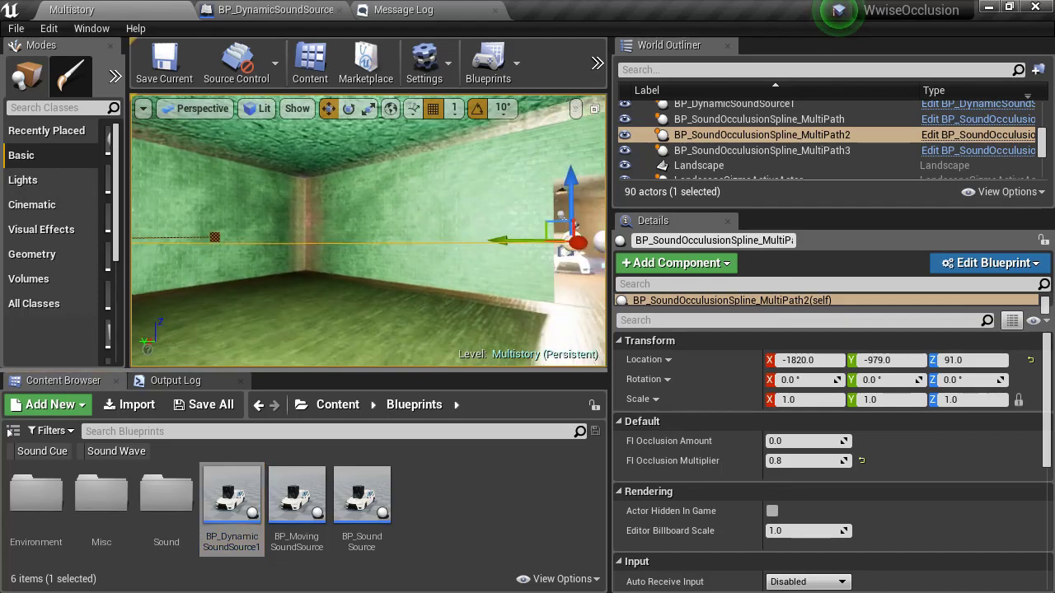
right_click_drag(581, 233, 601, 232)
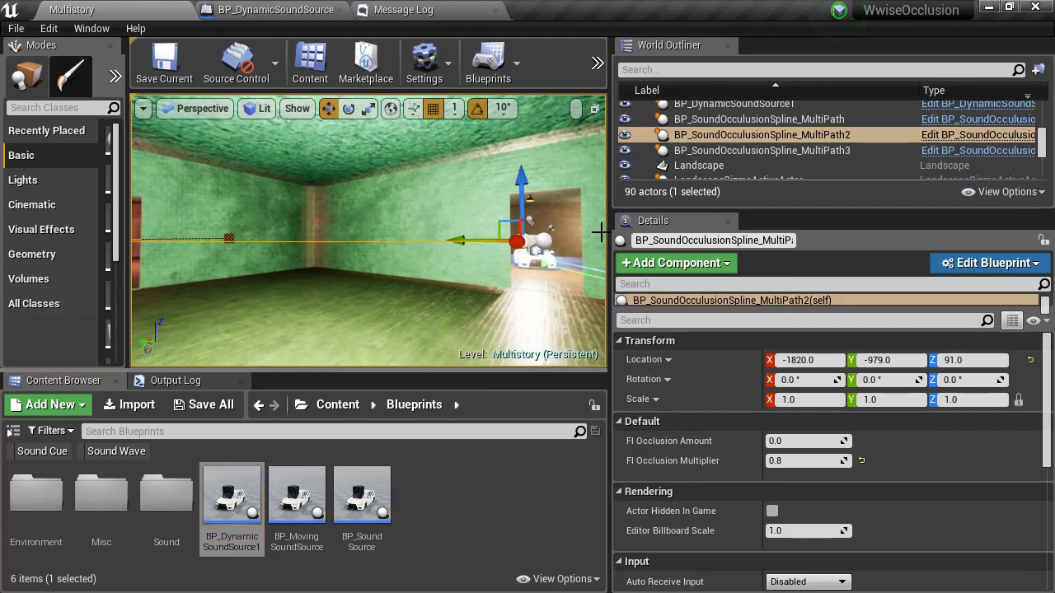
left_click_drag(331, 316, 318, 257)
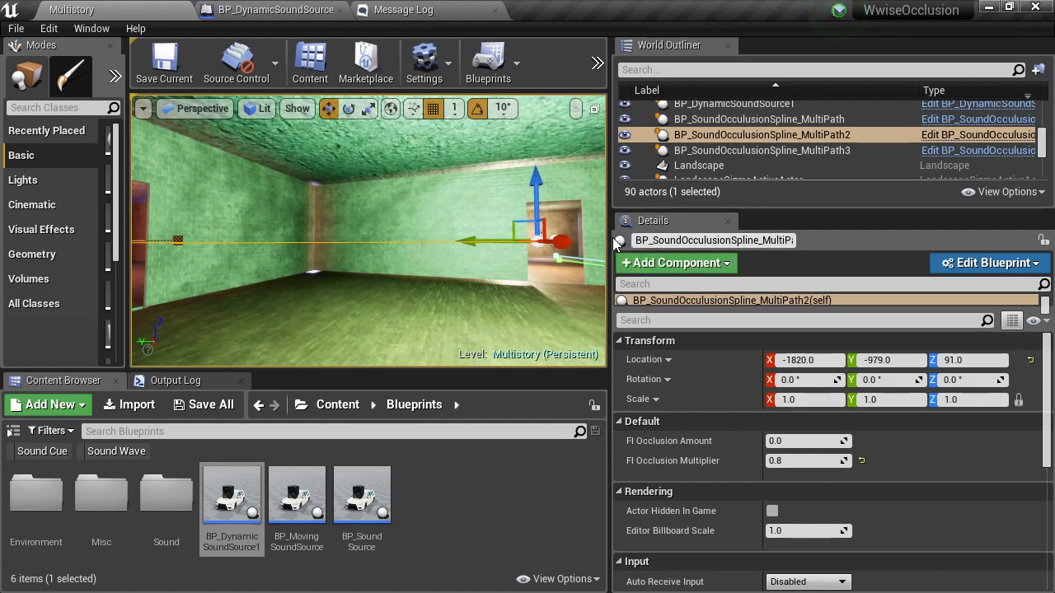
Narrow the Details area again and give the level viewport more height above the Content Browser
left_click_drag(612, 245, 888, 247)
left_click_drag(689, 371, 689, 477)
mouse_move(536, 284)
right_mouse_down()
mouse_move(627, 285)
mouse_move(395, 278)
mouse_move(659, 284)
mouse_move(535, 283)
right_mouse_up()
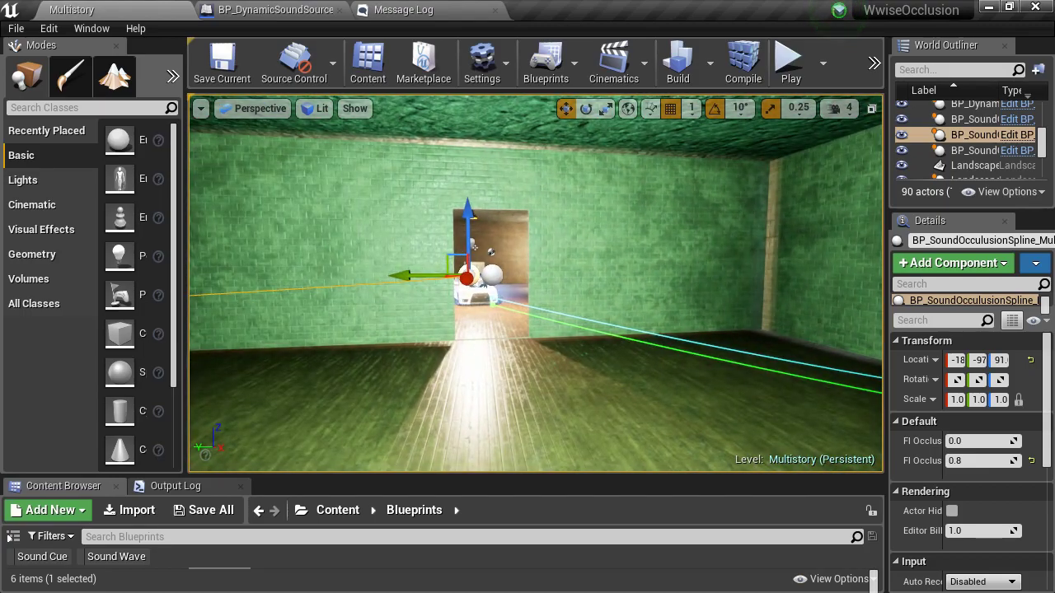
left_click_drag(558, 478, 558, 424)
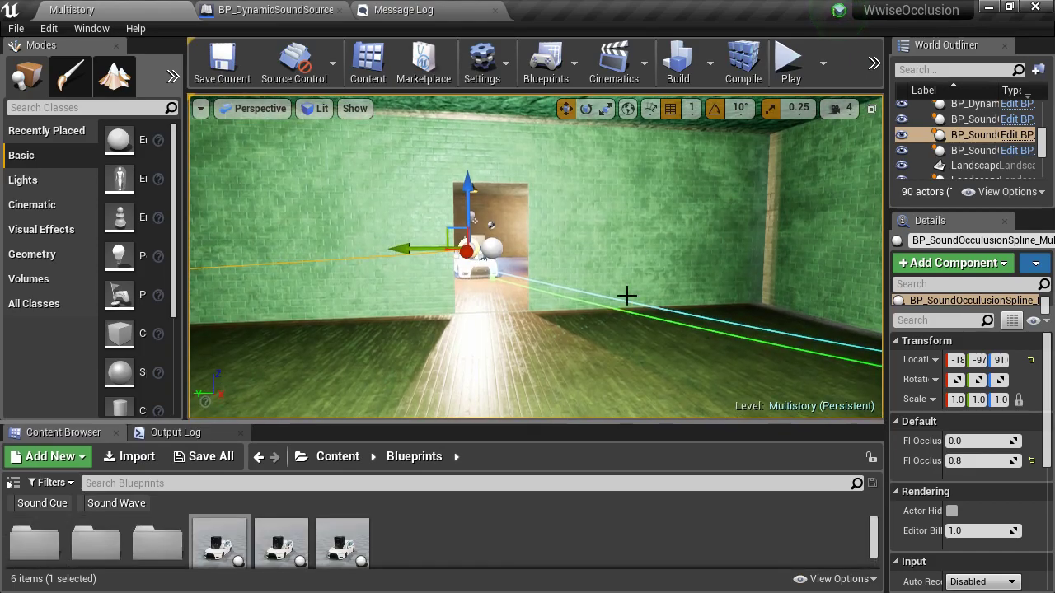
Play the Multistory level briefly from the current Player Start and stop the session
left_click(791, 62)
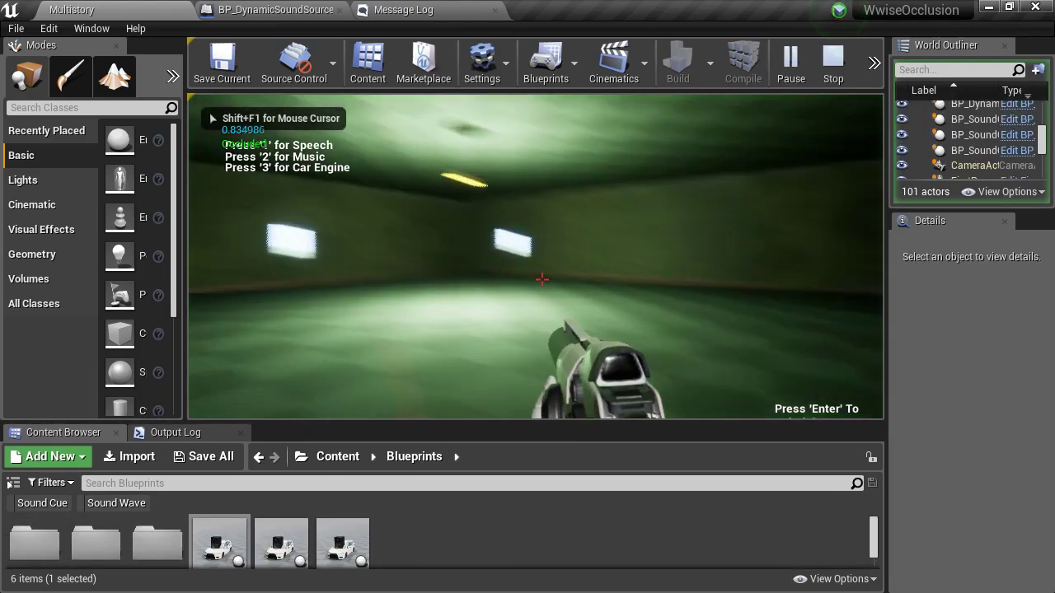
key("Escape")
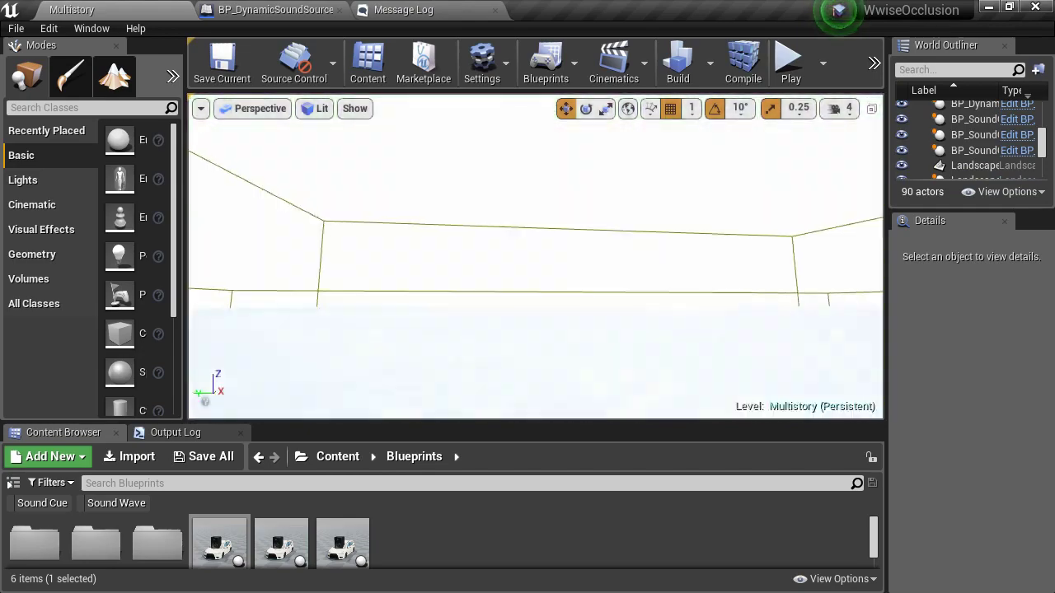
Move the Player Start from its upper room corner down into the green room, in front of the doorway to the sound source
mouse_move(531, 268)
right_mouse_down()
mouse_move(565, 301)
mouse_move(581, 289)
mouse_move(532, 281)
right_mouse_up()
key("w")
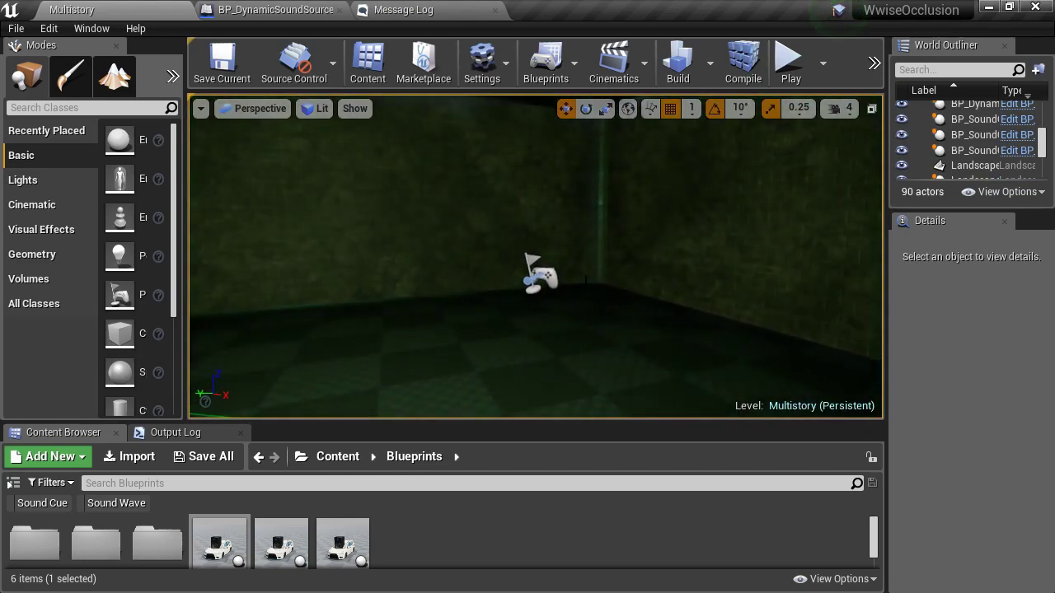
left_click(540, 273)
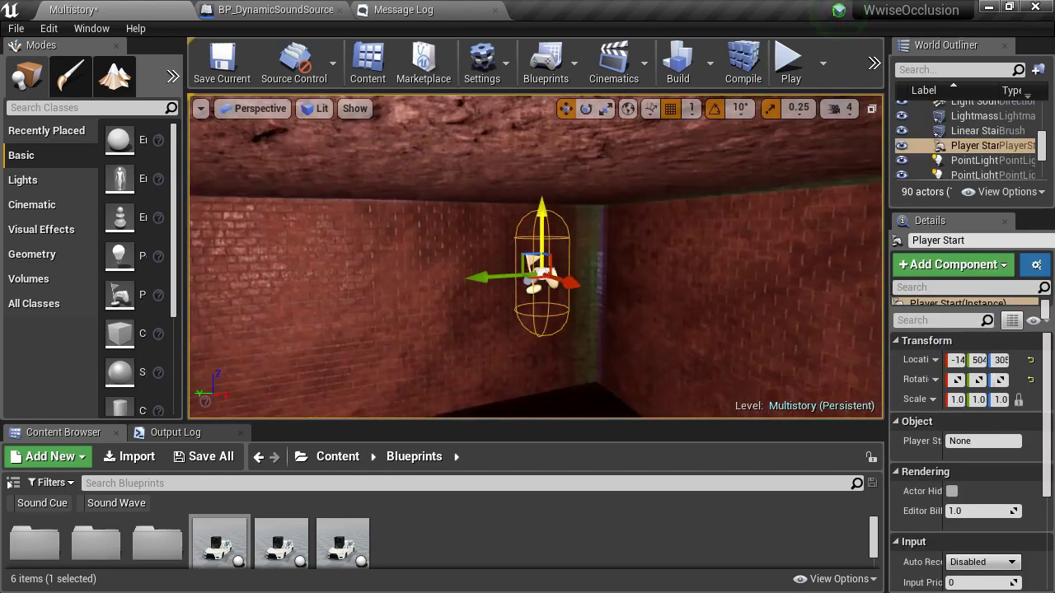
left_click_drag(542, 216, 541, 169, "shift")
left_click_drag(475, 280, 432, 287, "shift")
key("e")
key("w")
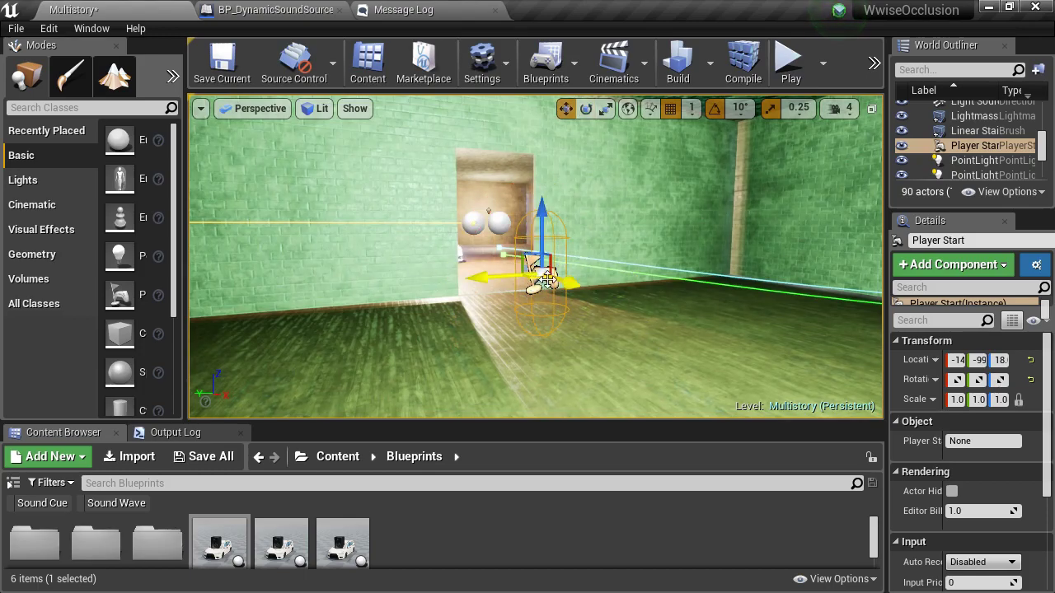
Nudge the Player Start beside the green room doorway and undo that move
left_click_drag(581, 286, 553, 268, "shift")
key("ctrl+z")
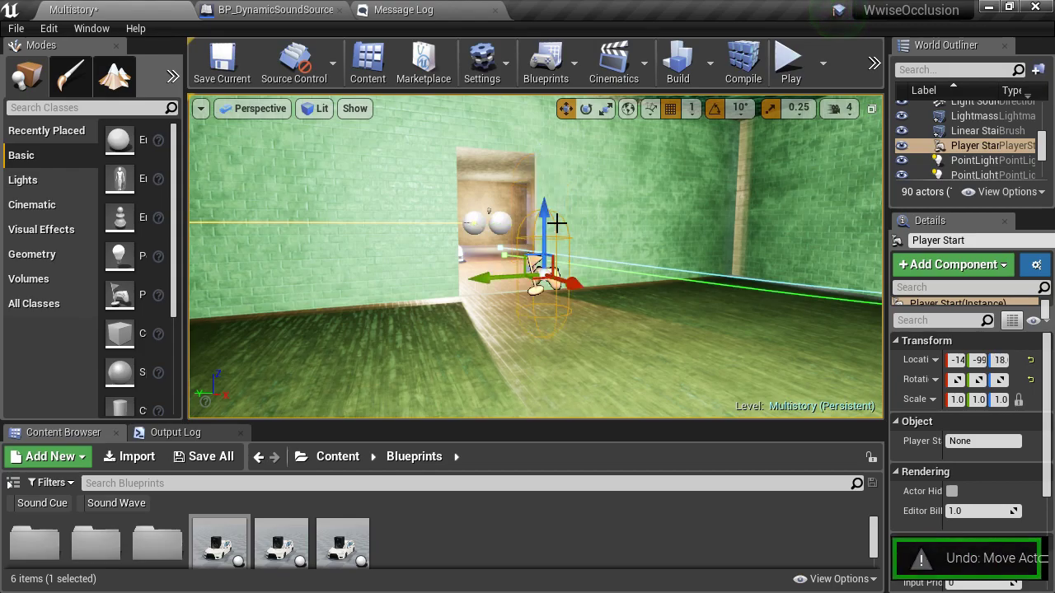
Play the Multistory level full screen from the green-room Player Start and switch the occlusion engine to Wwise
key("alt+p")
left_click(705, 219)
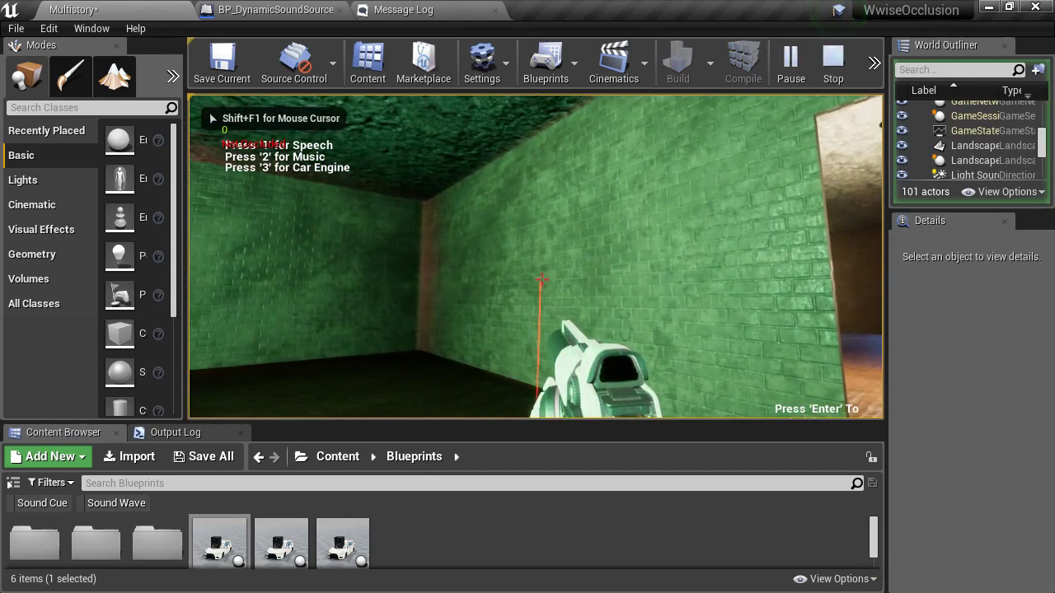
key("Return")
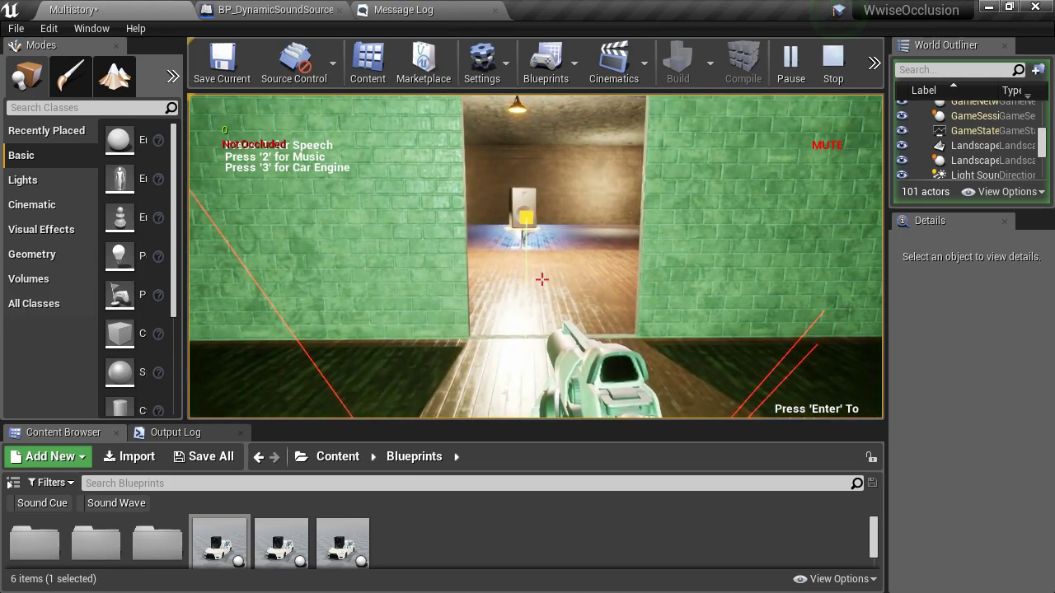
key("F11")
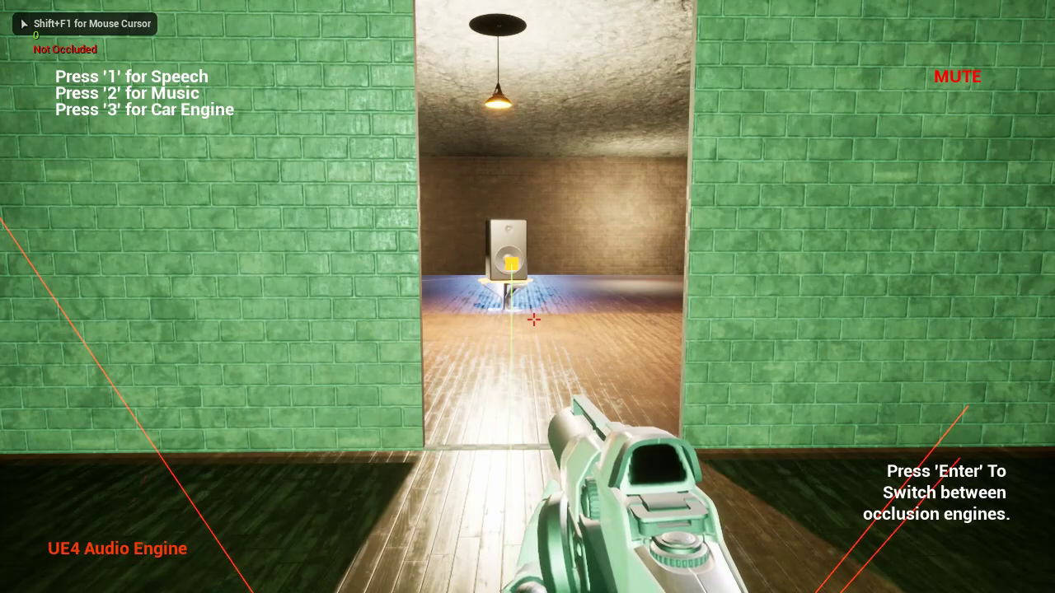
key("Return")
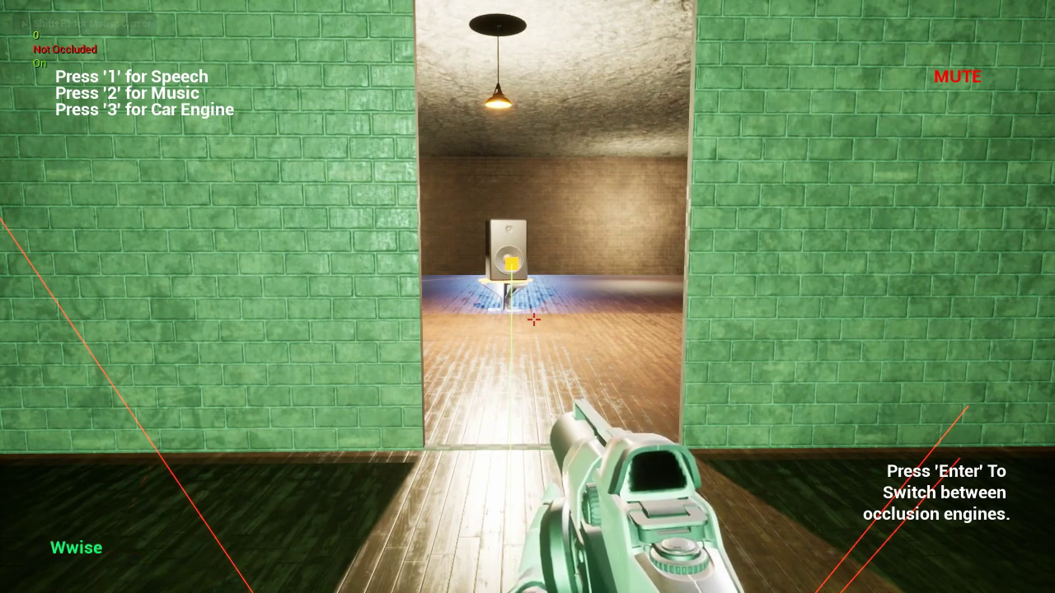
Walk back from and toward the doorway facing the speaker to examine the Wwise occlusion value
key("w")
key("s")
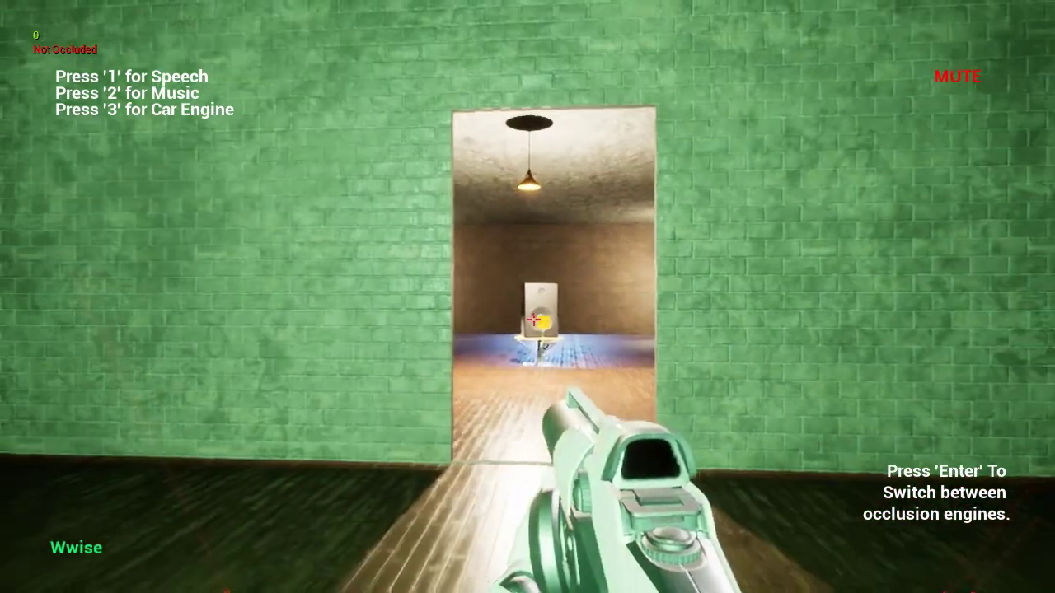
key("w")
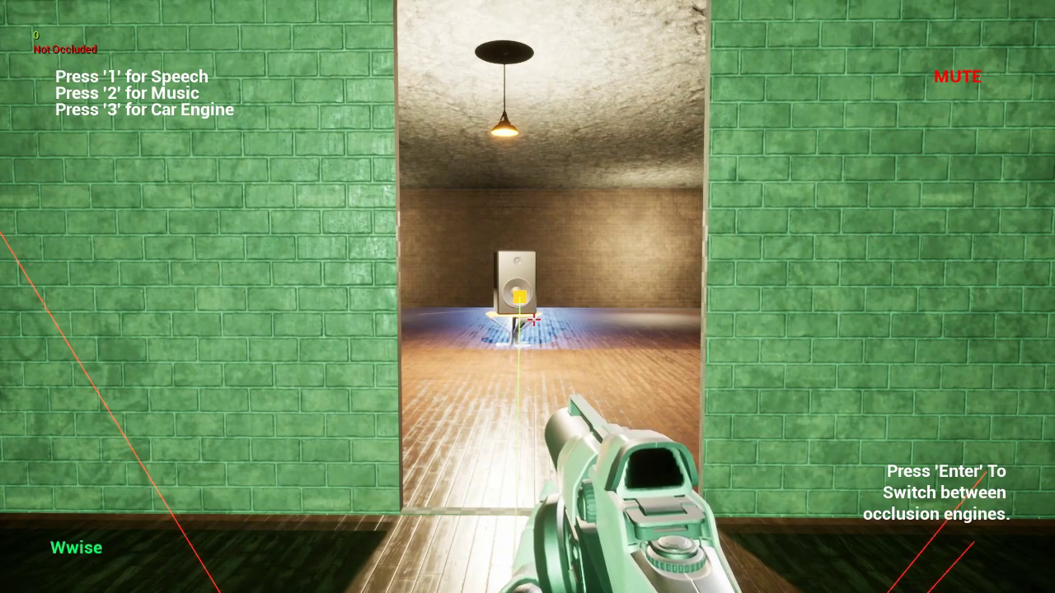
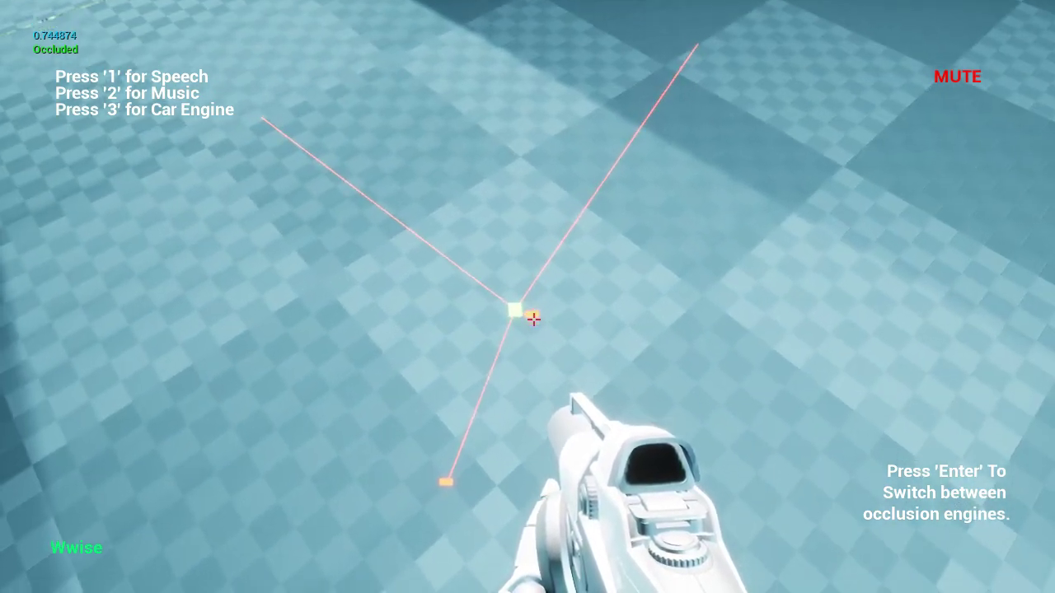
Walk from the upper stairwell room into the adjoining blue room and back to examine the occlusion value along the path
key("w")
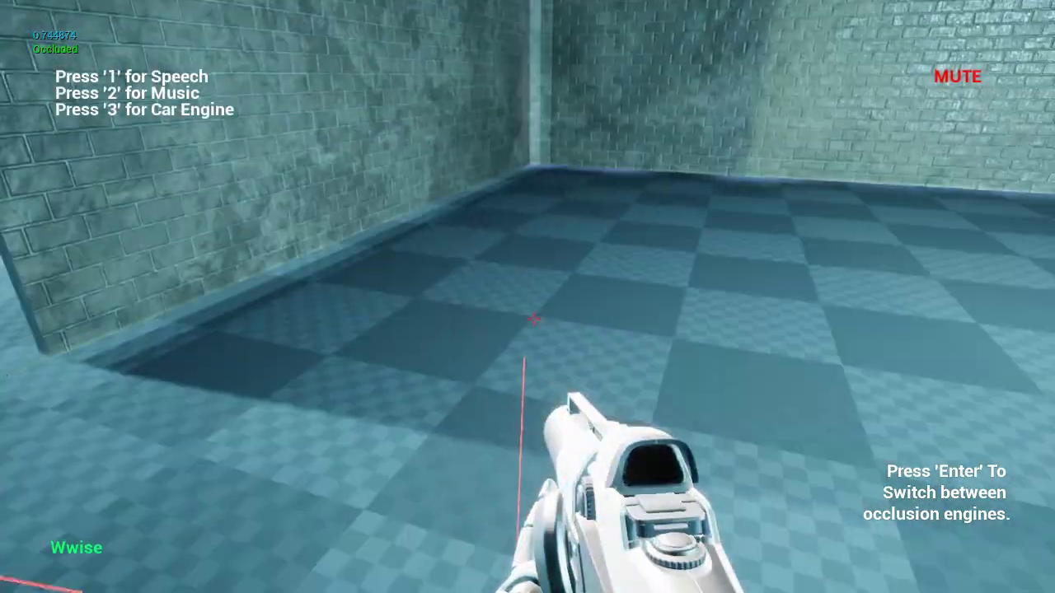
key("w")
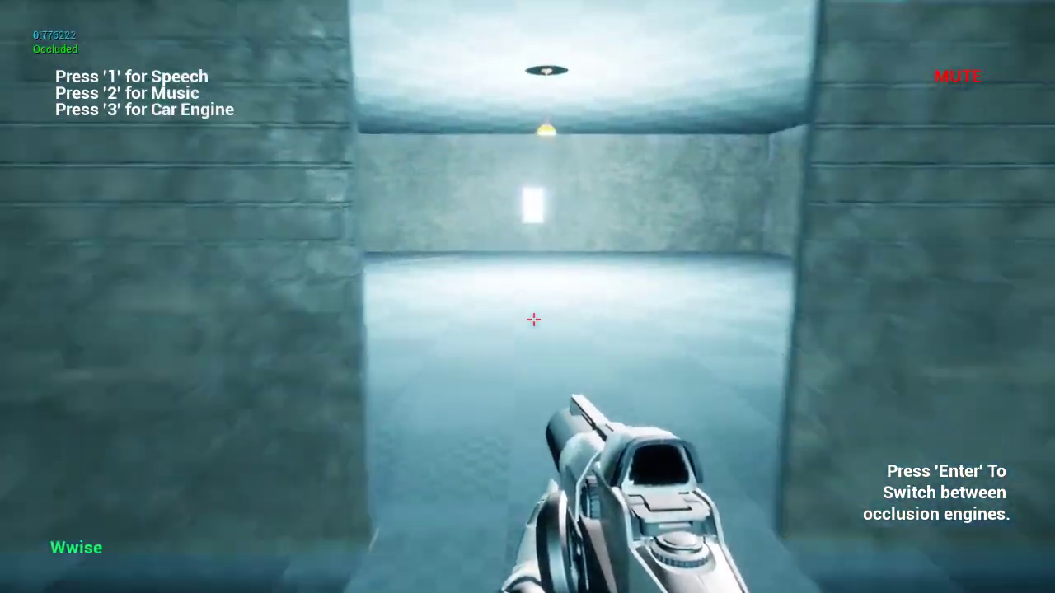
key("w")
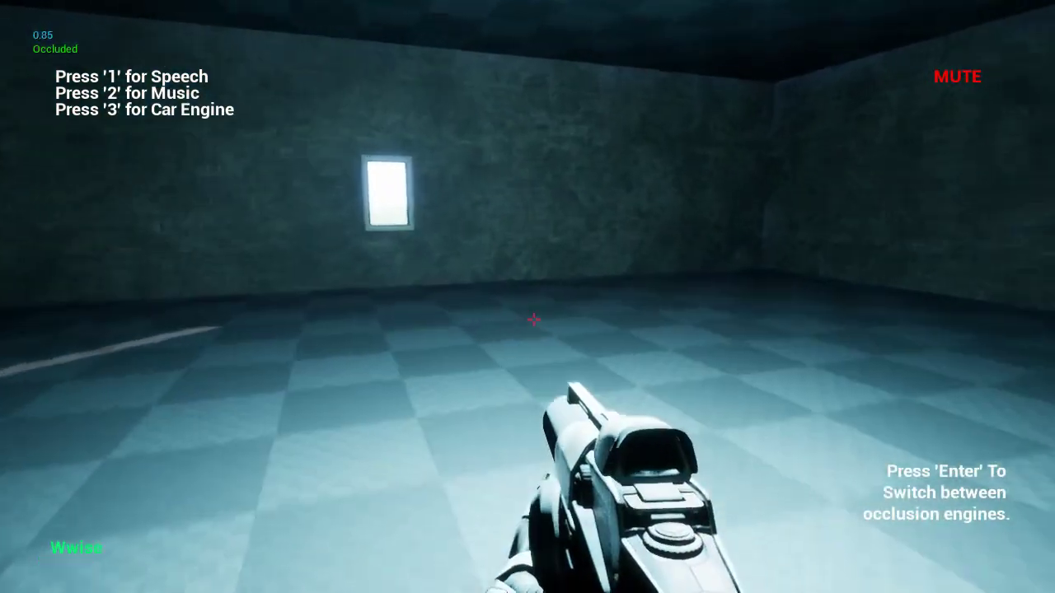
key("w")
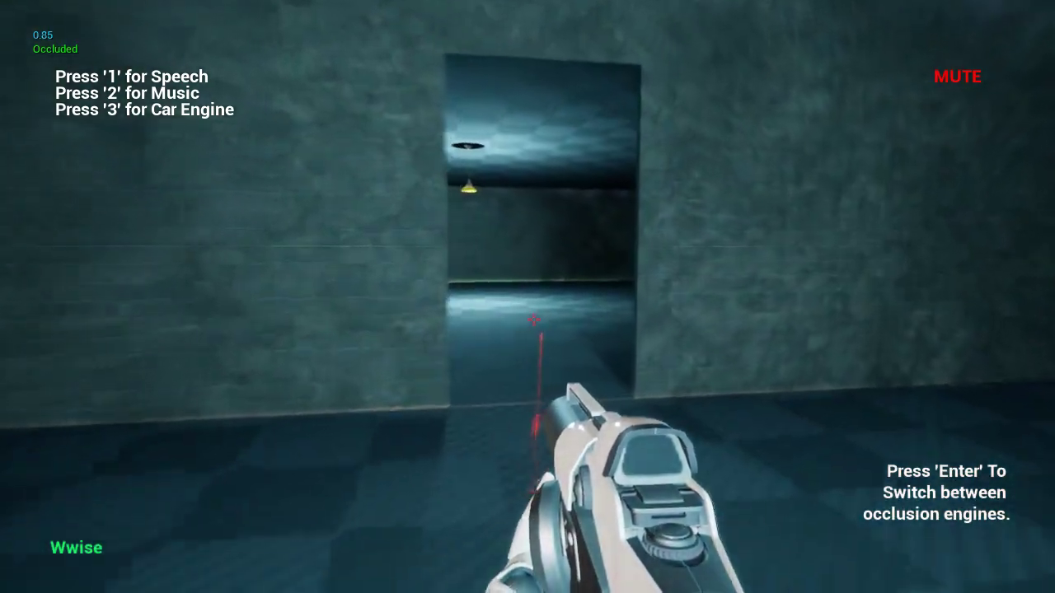
key("w")
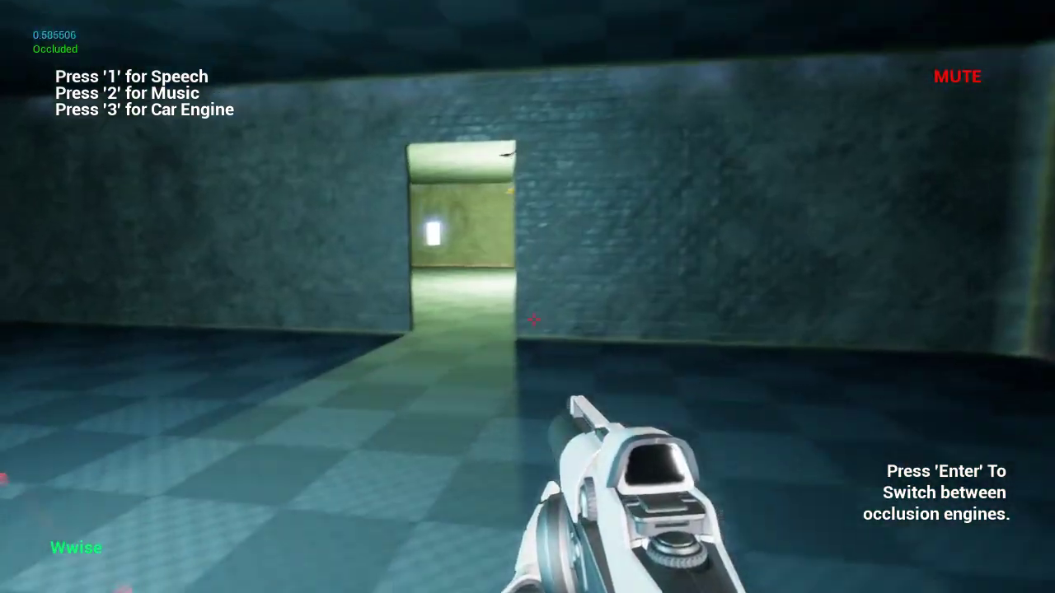
Walk through the upper yellow-green and green rooms and return to the DOWNSTAIRS room, watching the occlusion value
key("w")
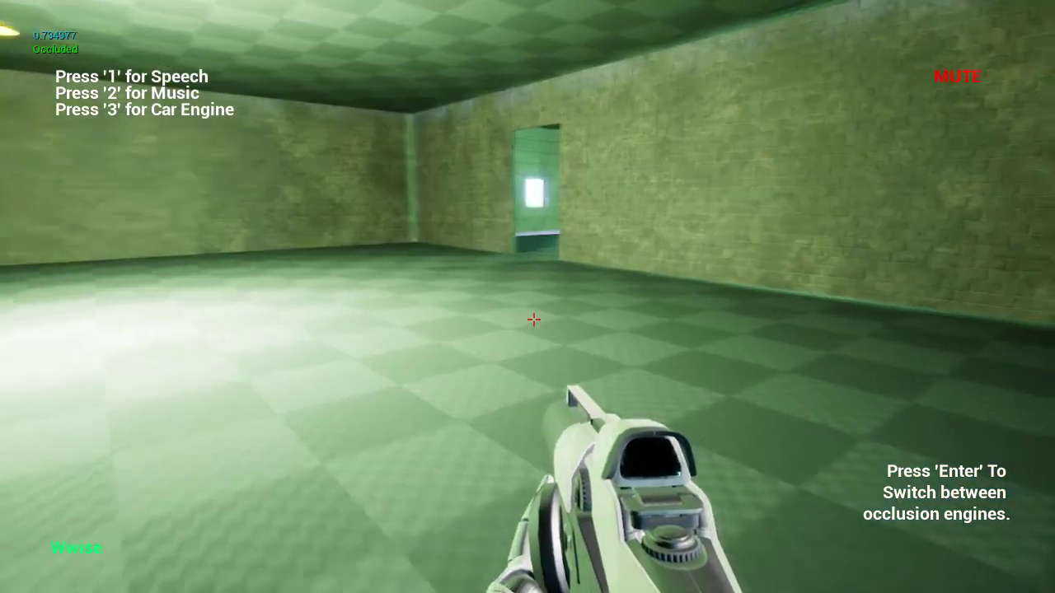
key("w")
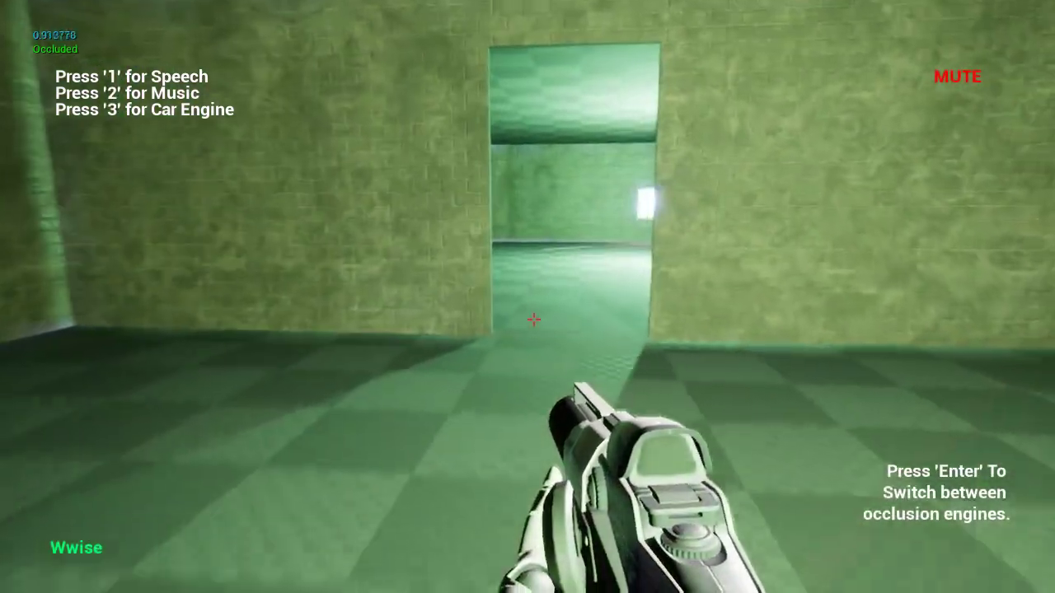
key("w")
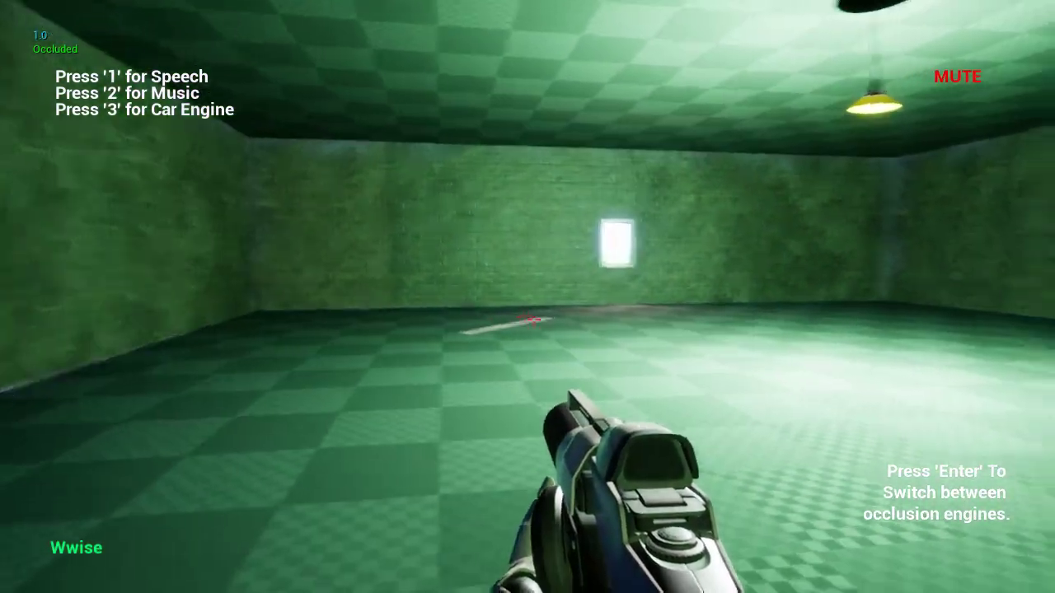
key("w")
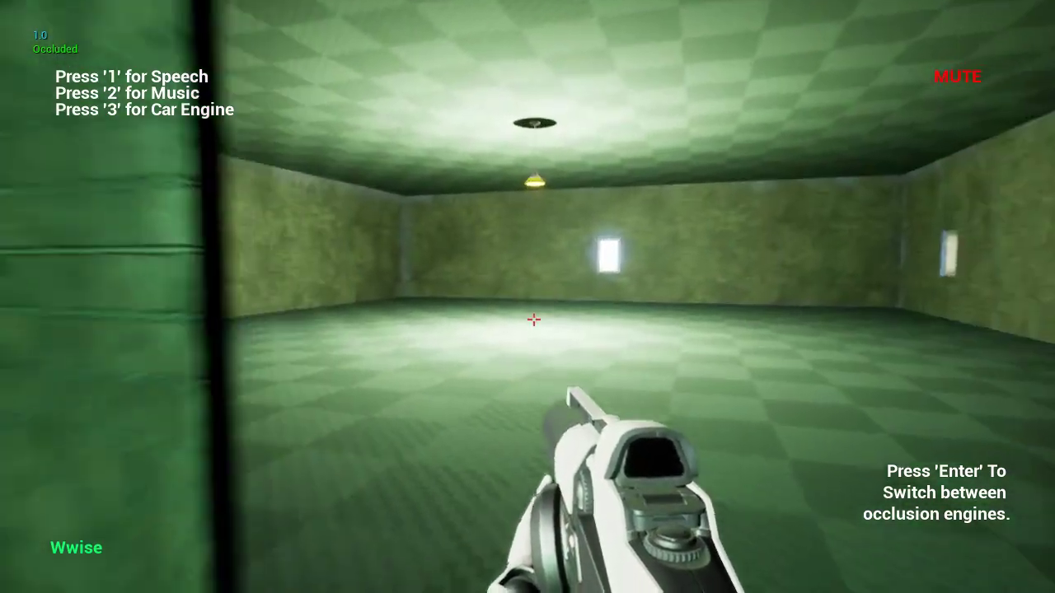
key("w")
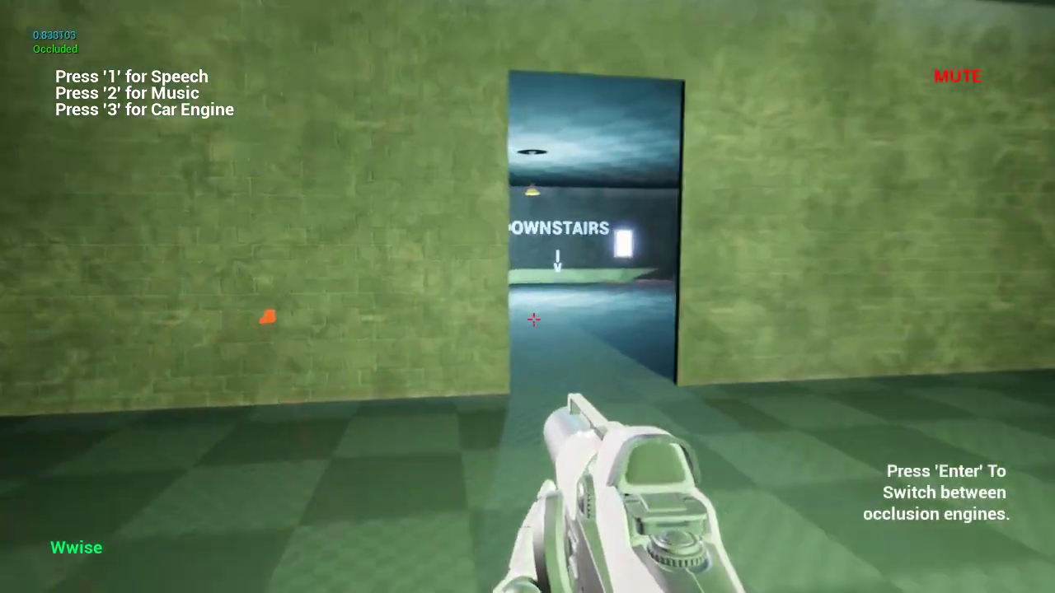
key("w")
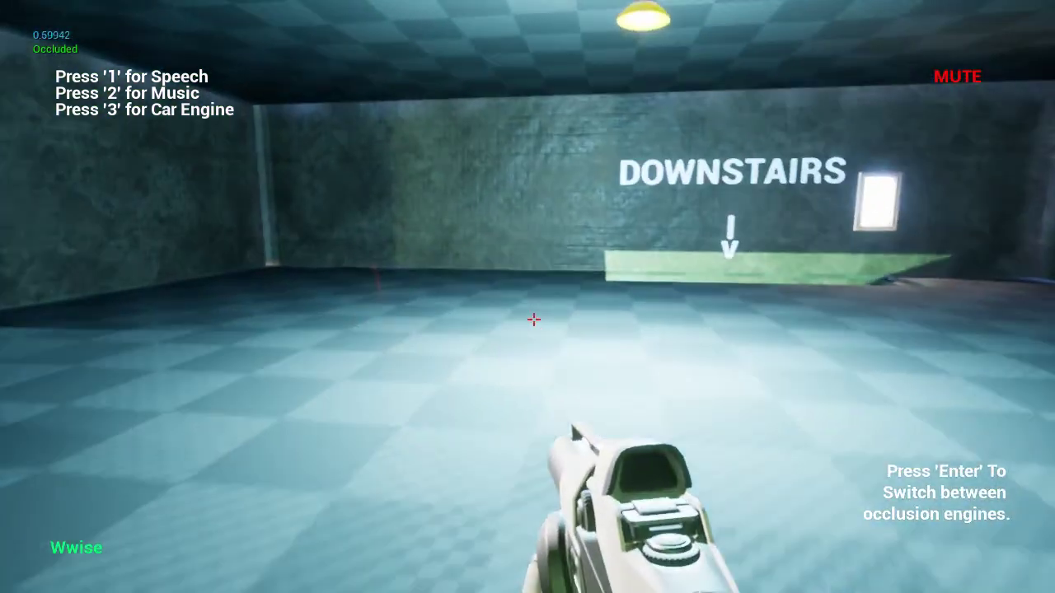
Go partway down the staircase beside the DOWNSTAIRS sign and back up to examine how occlusion changes between floors
key("w")
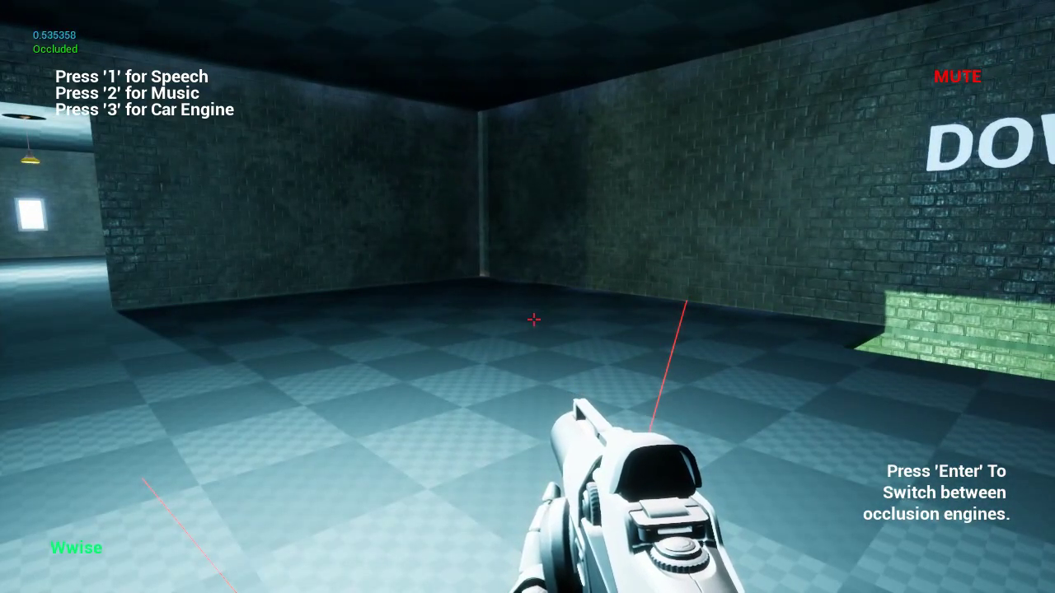
key("d")
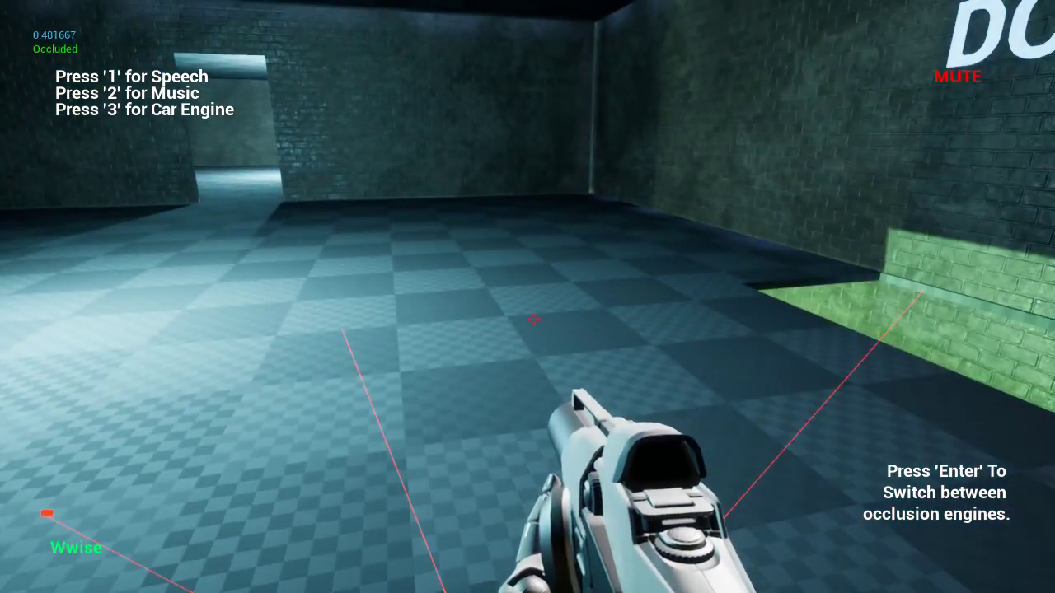
key("s")
key("d")
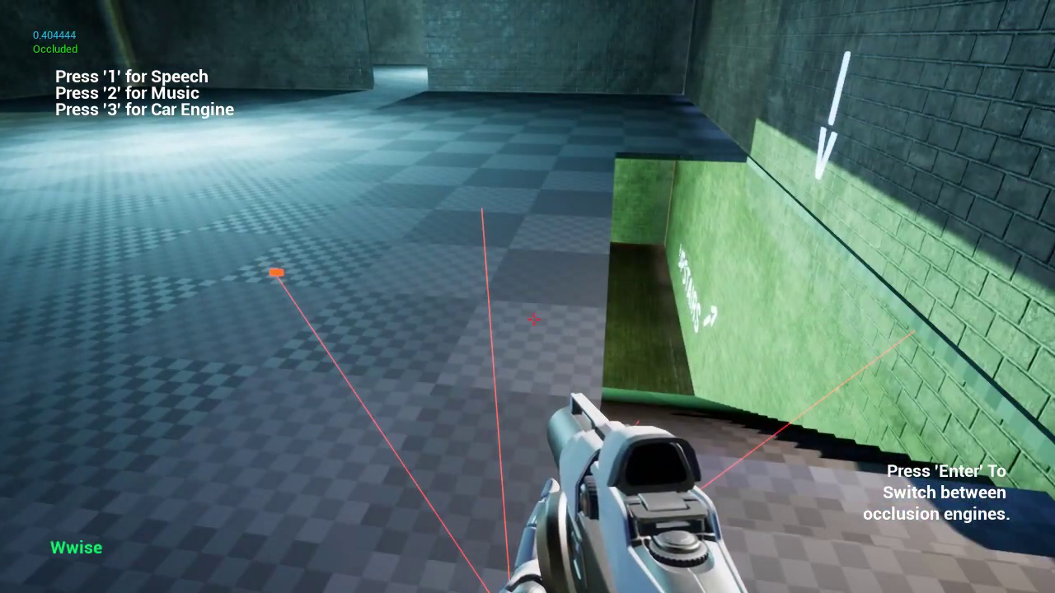
key("a")
key("d")
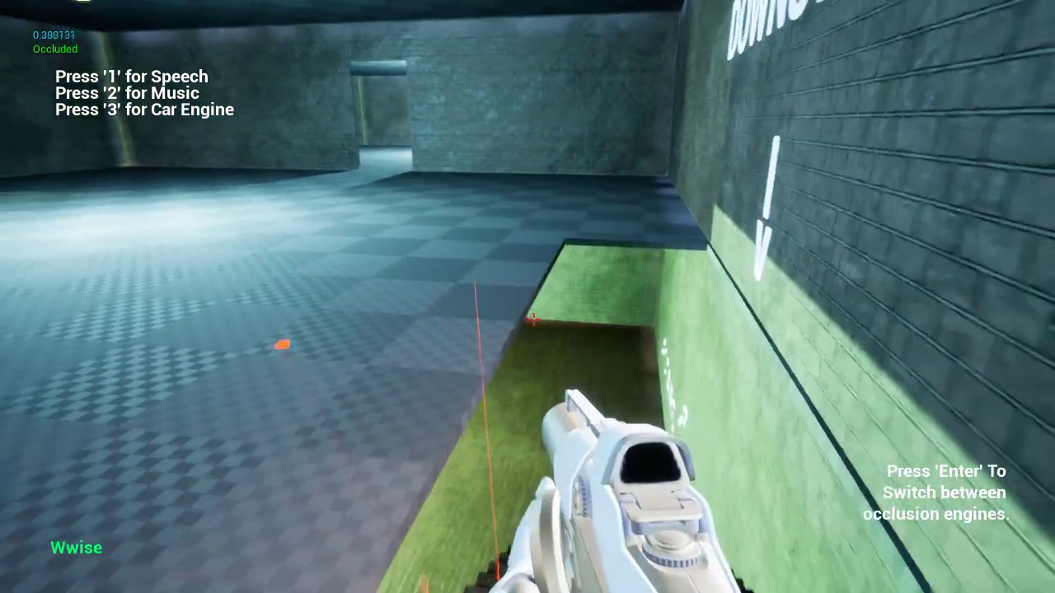
key("s")
key("w")
key("s")
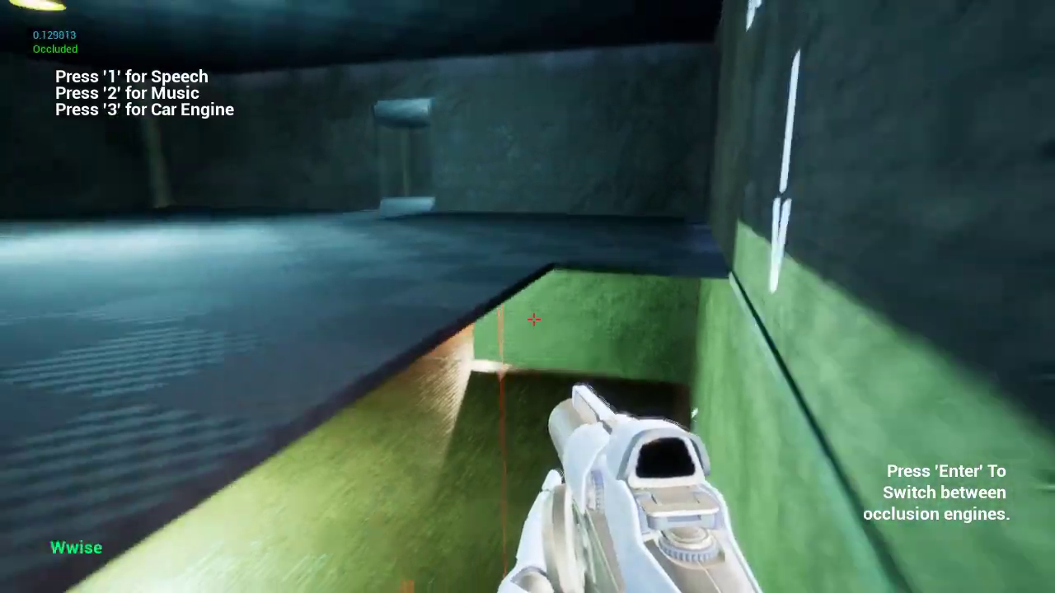
key("w")
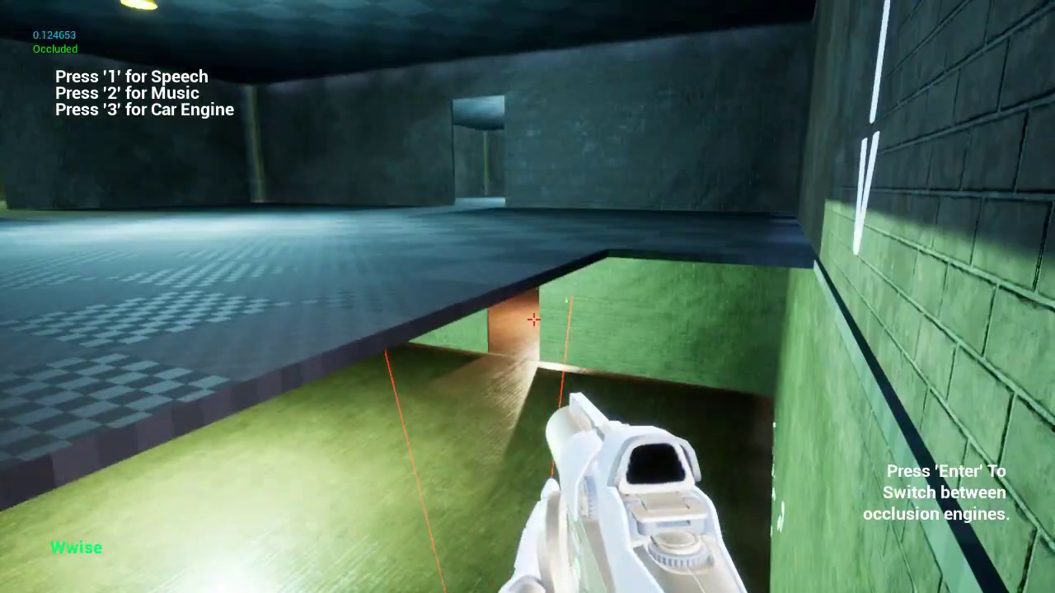
key("s")
key("a")
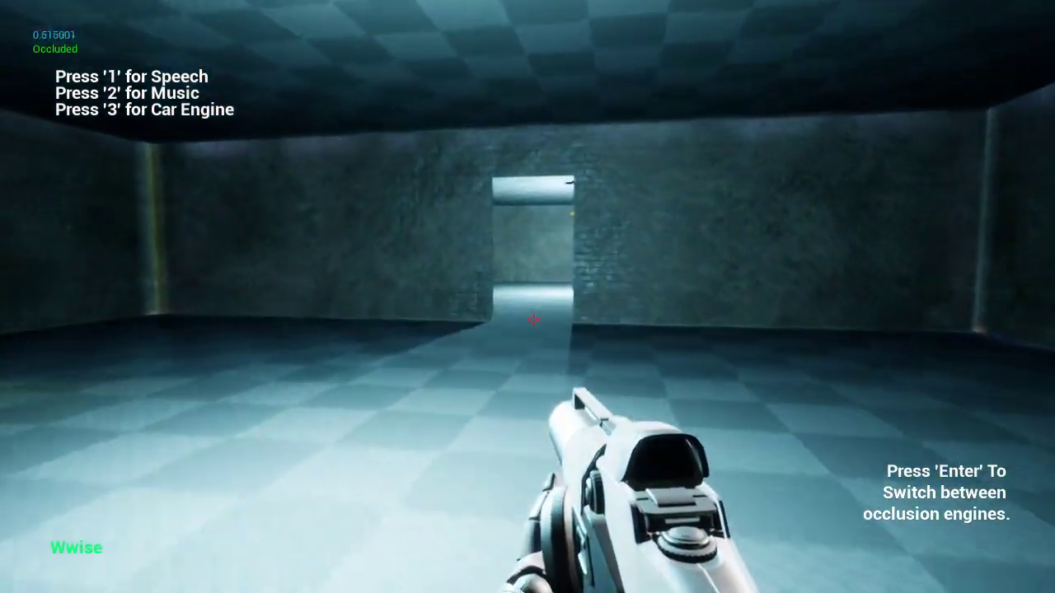
Revisit the adjoining blue room and head back toward the yellow-green room's doorway to recheck the occlusion value
key("d")
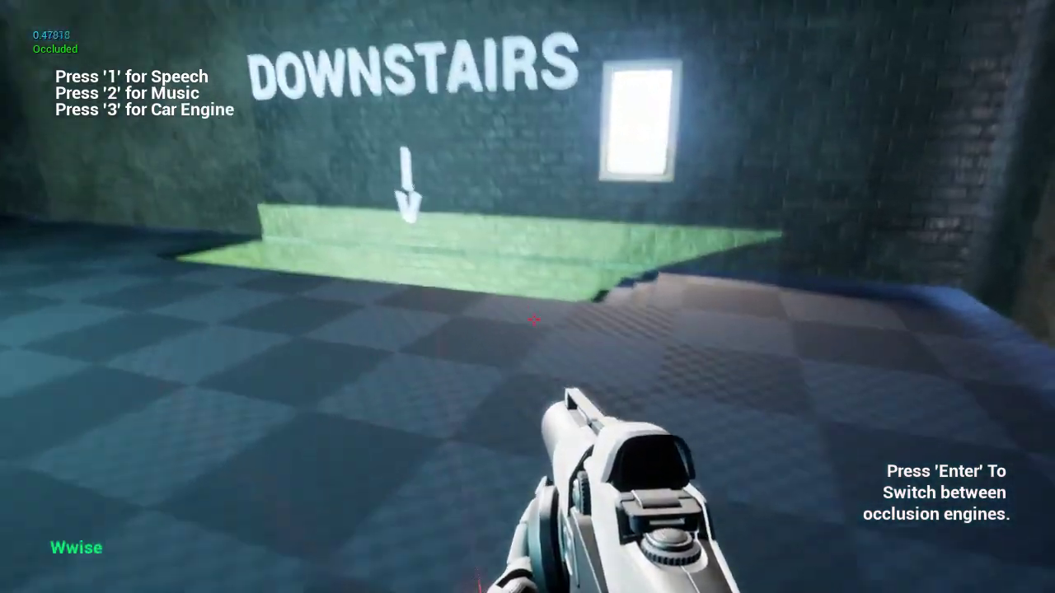
key("w")
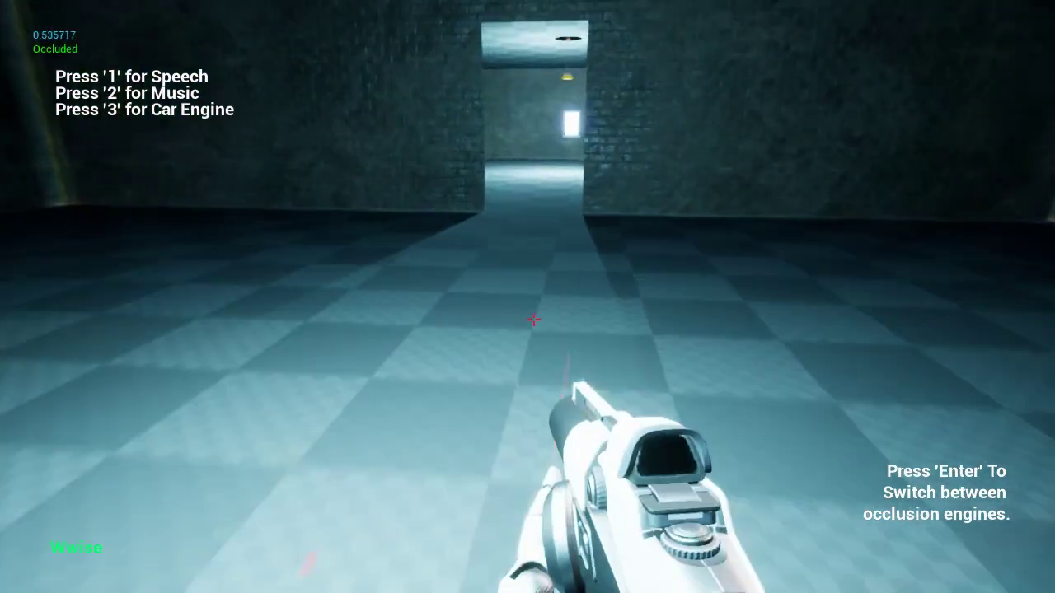
key("w")
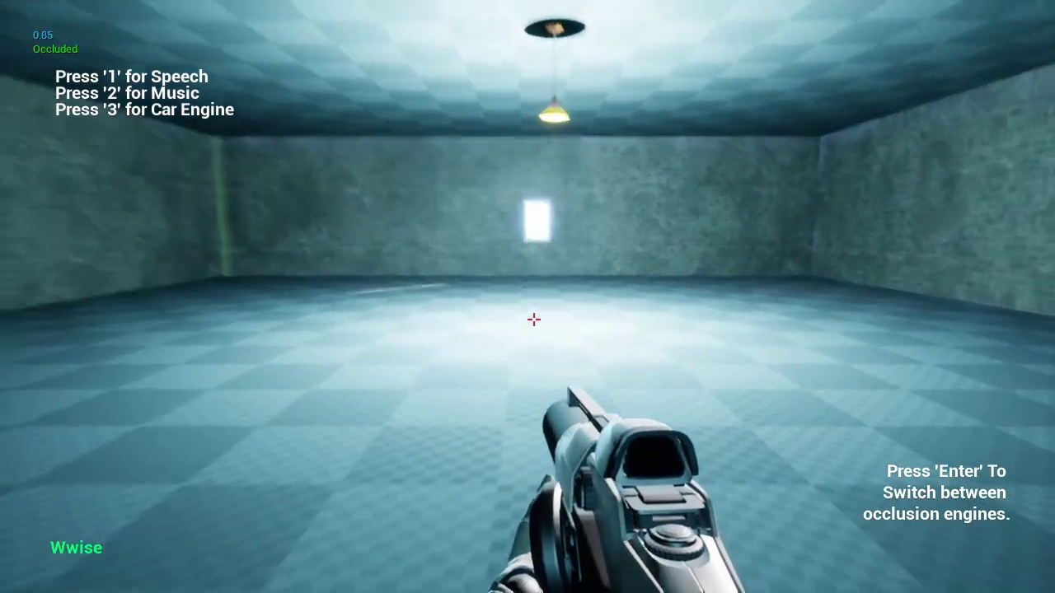
key("w")
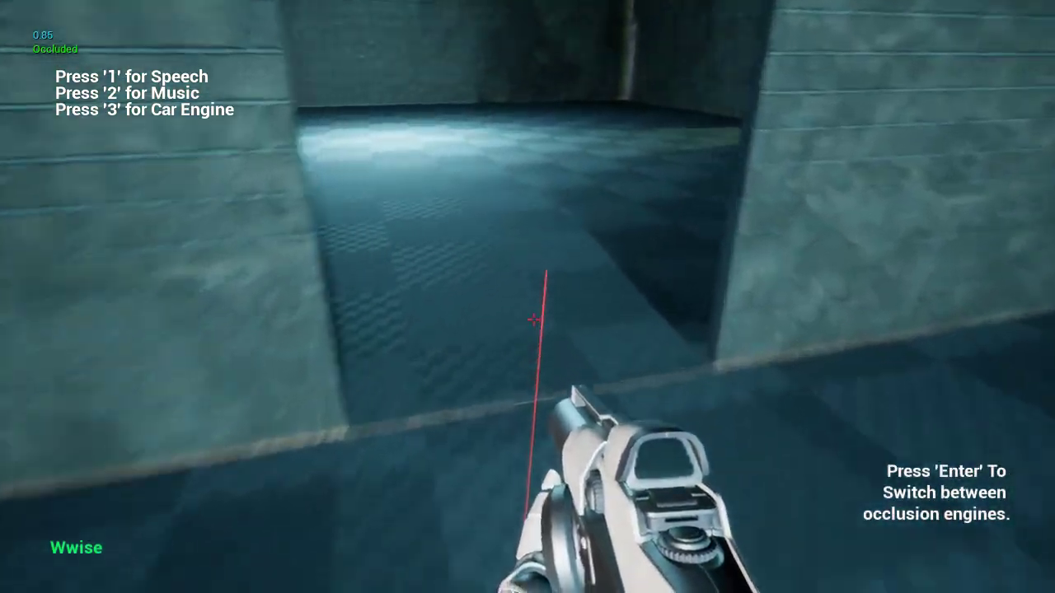
key("w")
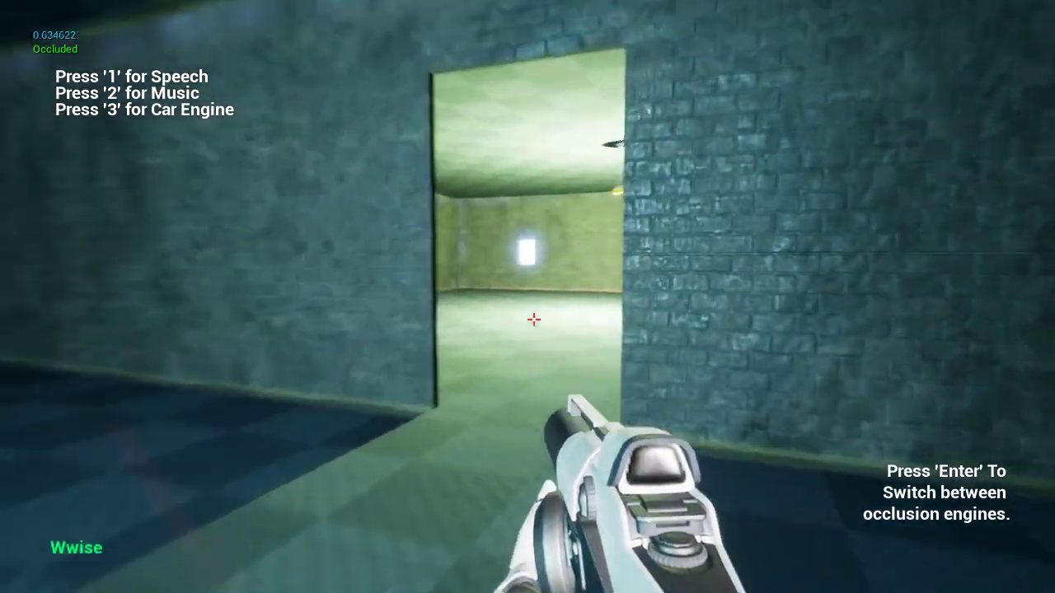
Enter the yellow-green room, pass the green room's doorway and turn back toward the DOWNSTAIRS room to compare occlusion
key("w")
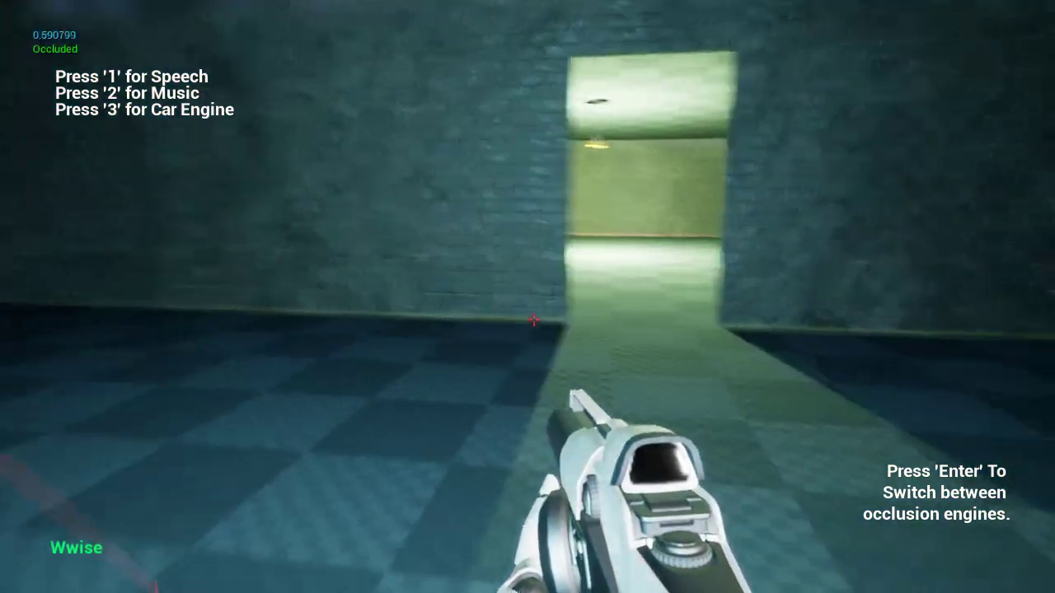
key("w")
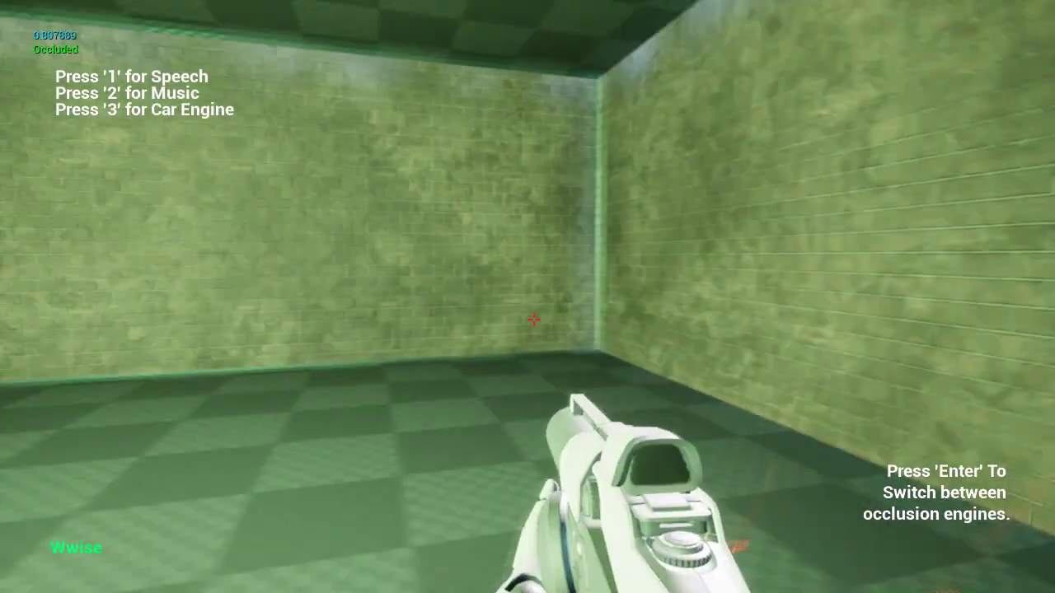
key("a")
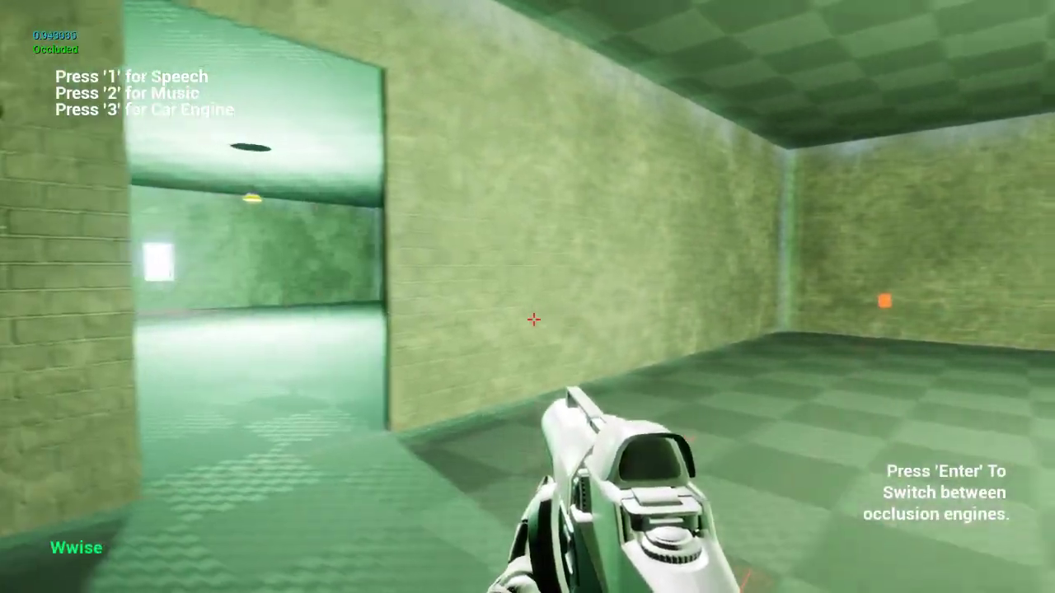
key("w")
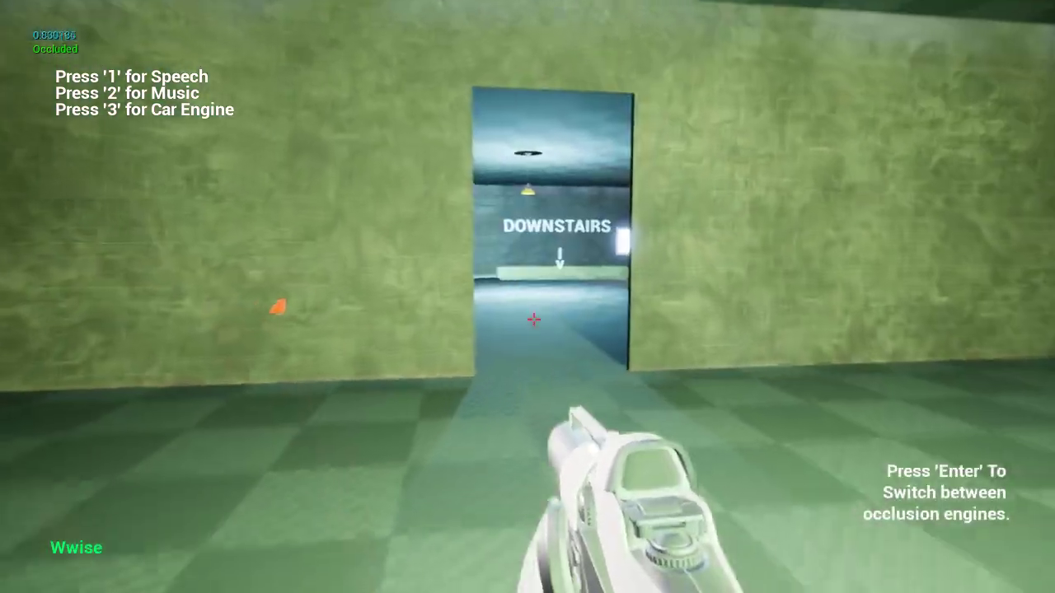
Walk through the DOWNSTAIRS room, switch to the UE4 Audio Engine, and descend the stairs to the brown room with the speaker
key("w")
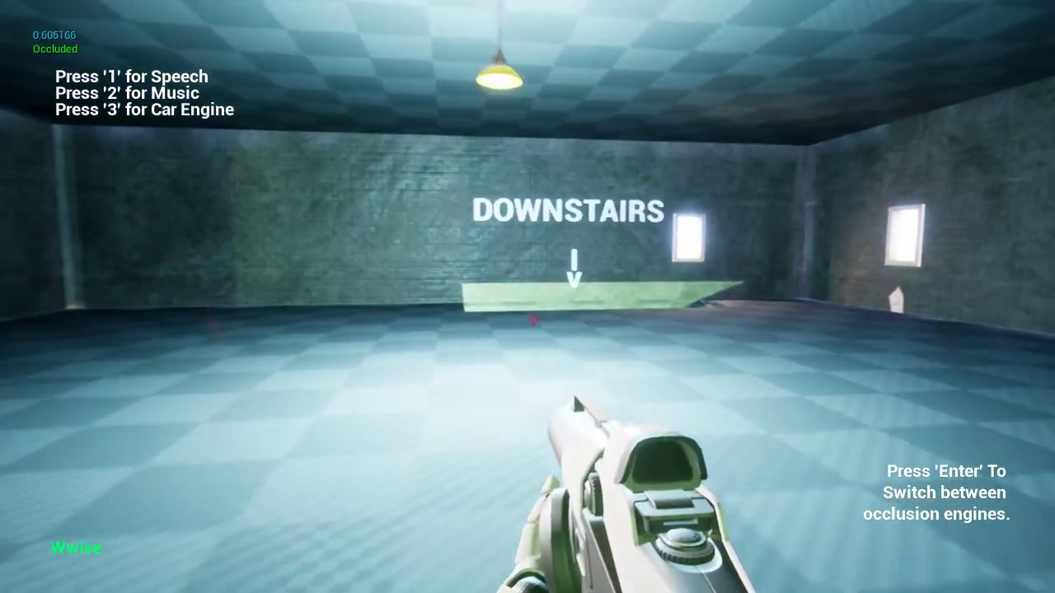
key("w")
key("w")
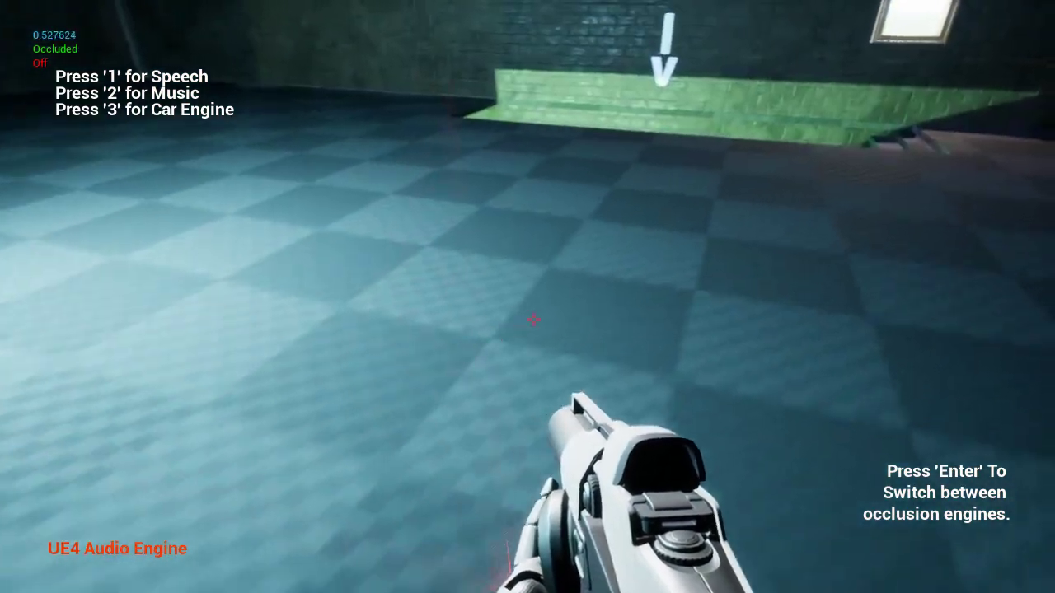
key("w")
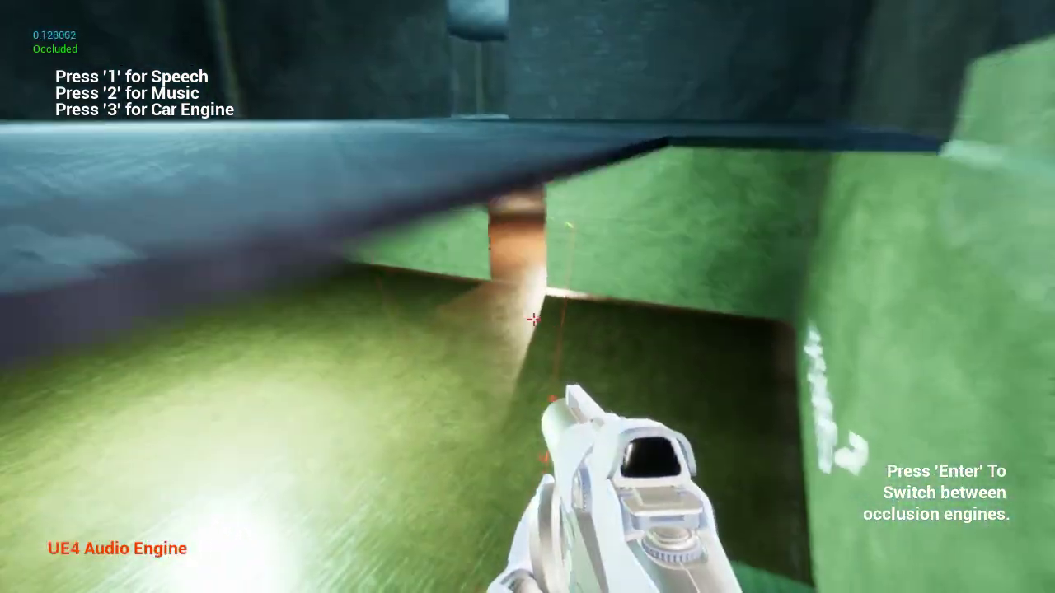
key("w")
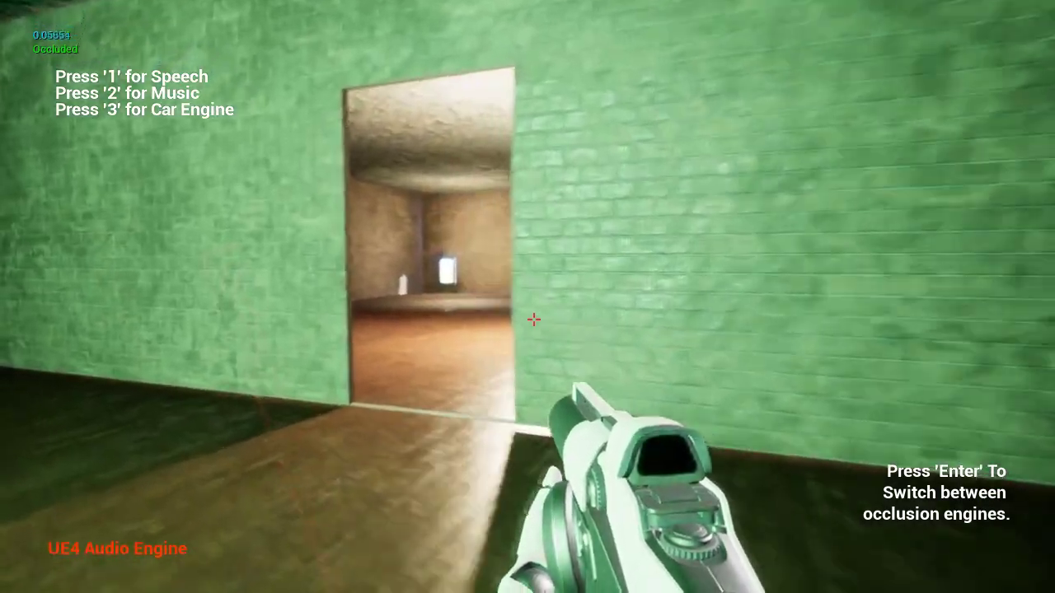
key("w")
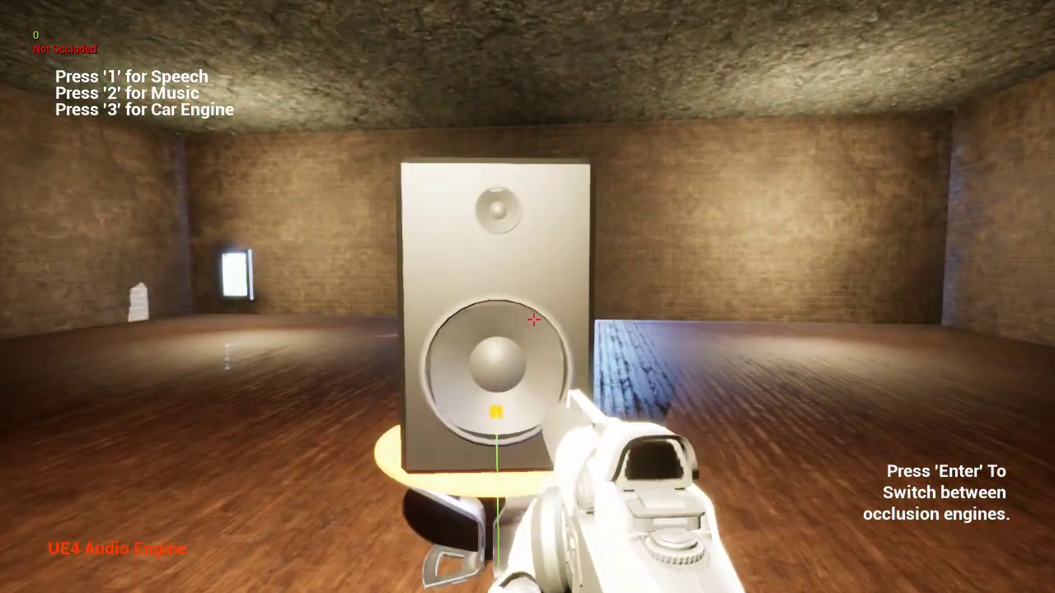
Back out into the lower green room and sidestep at the brown room's doorway to compare UE4 occlusion in and out of sight
key("s")
key("s")
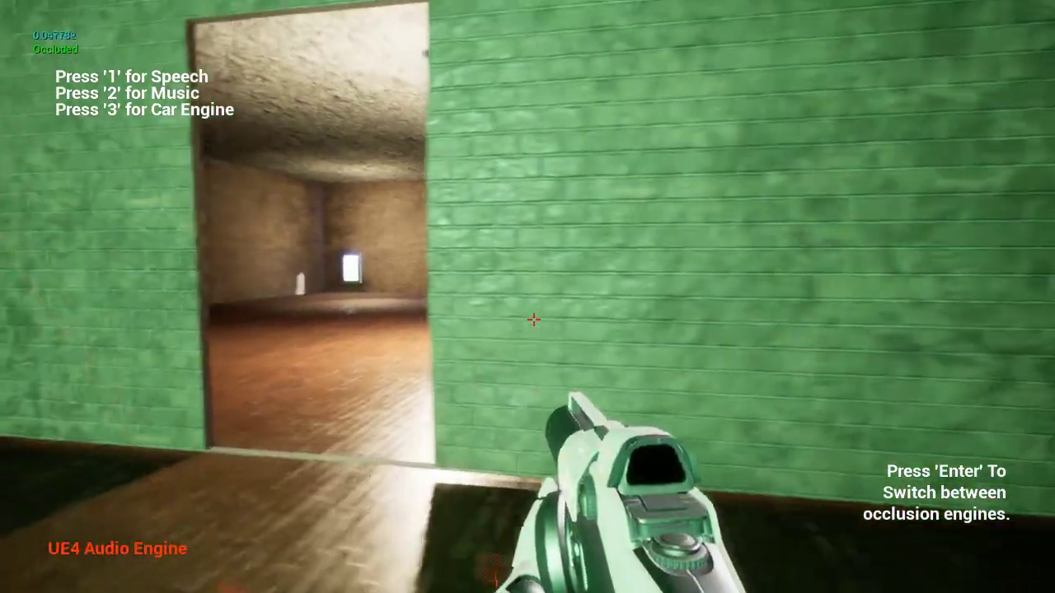
key("a")
key("d")
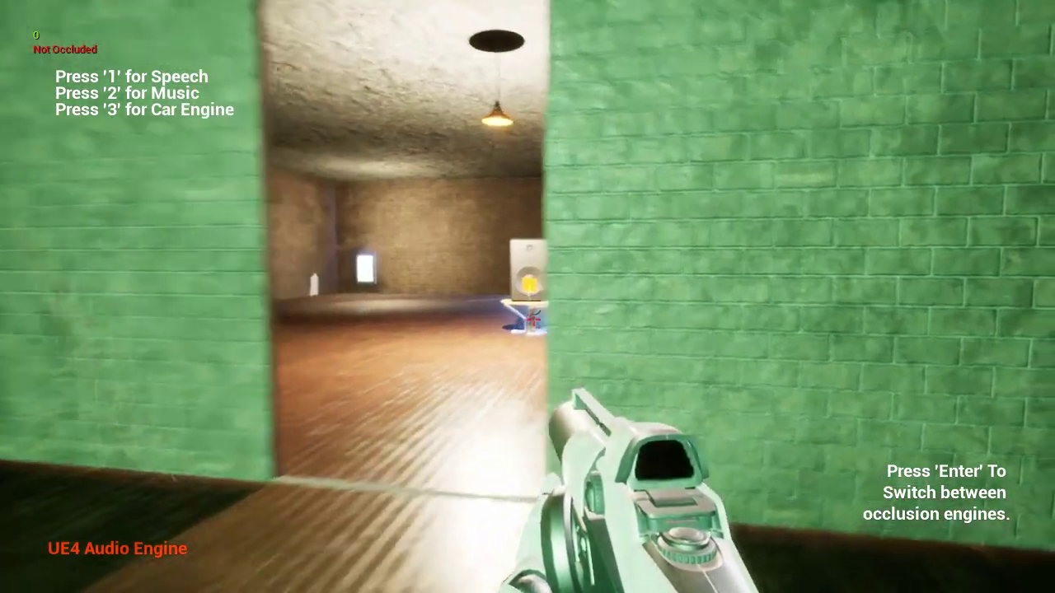
key("w")
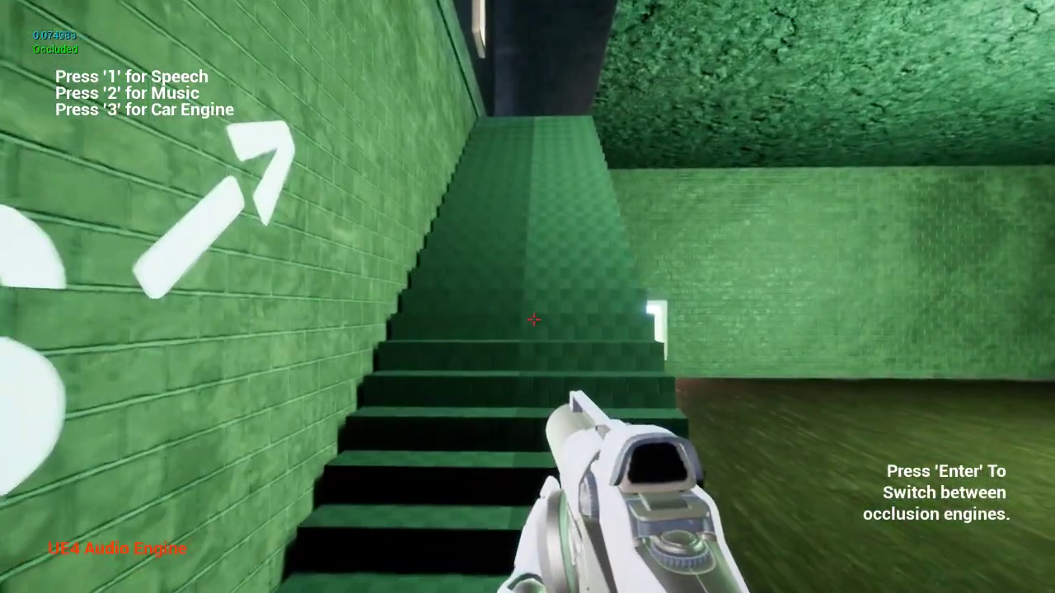
Climb back to the DOWNSTAIRS room, switch the occlusion engine to Wwise, and walk into the adjoining blue room
key("w")
key("Return")
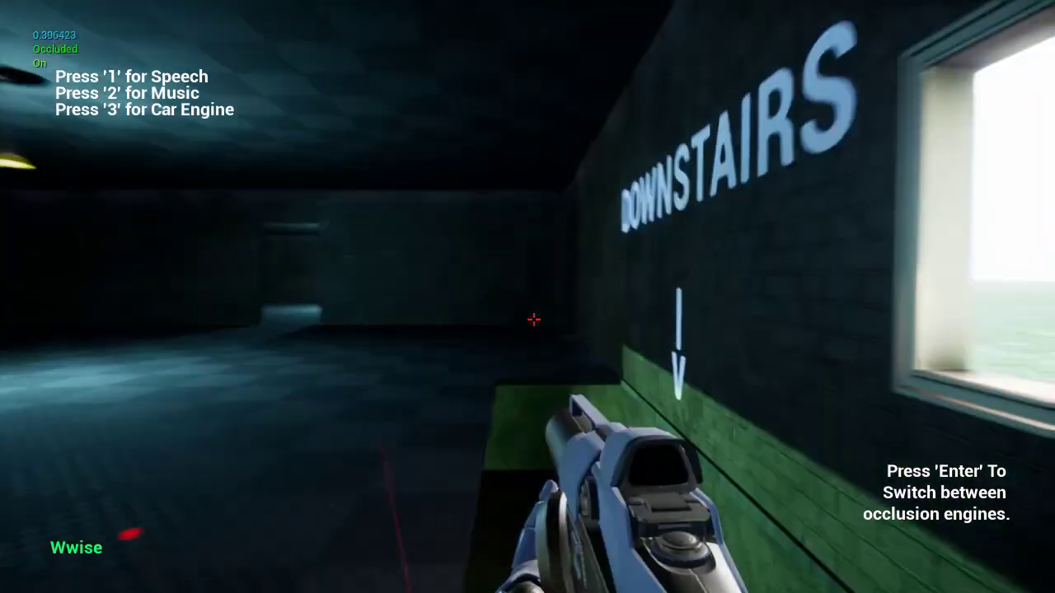
key("w")
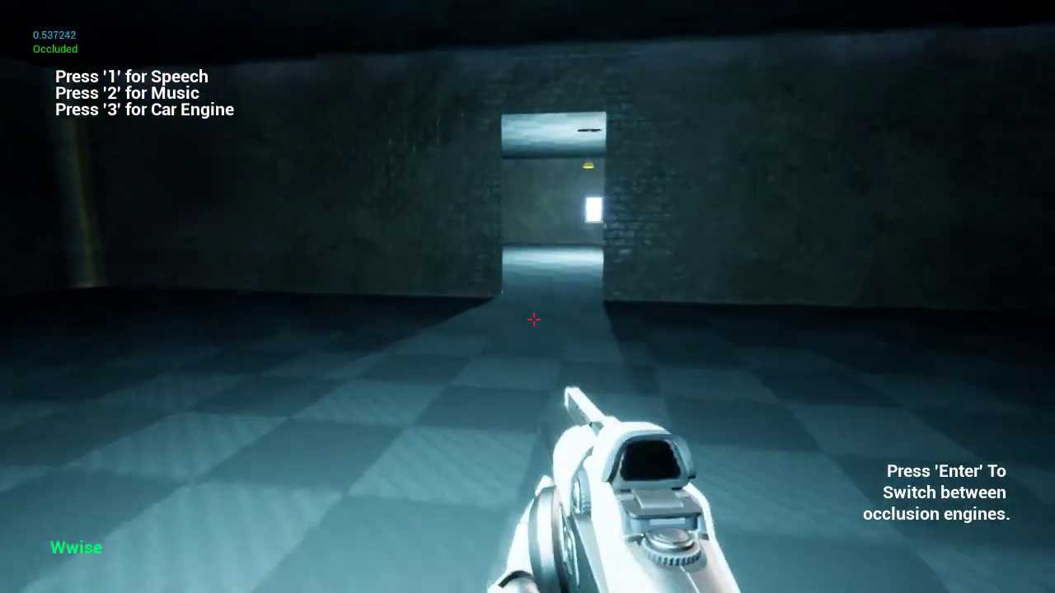
key("w")
key("w")
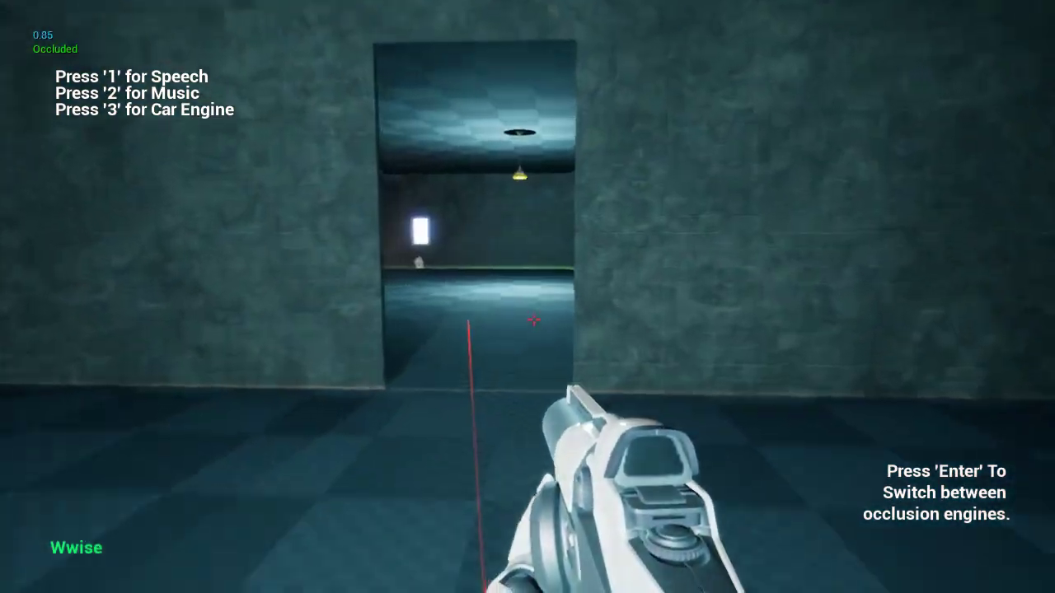
Walk through the upper yellow-green room into the far green room and turn back, examining the Wwise occlusion value
key("w")
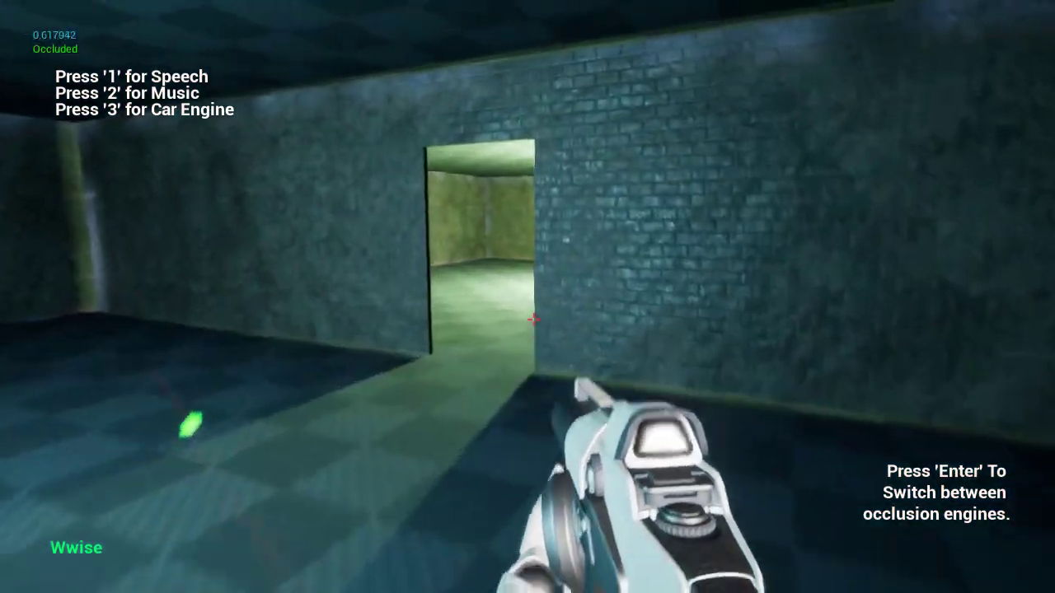
key("w")
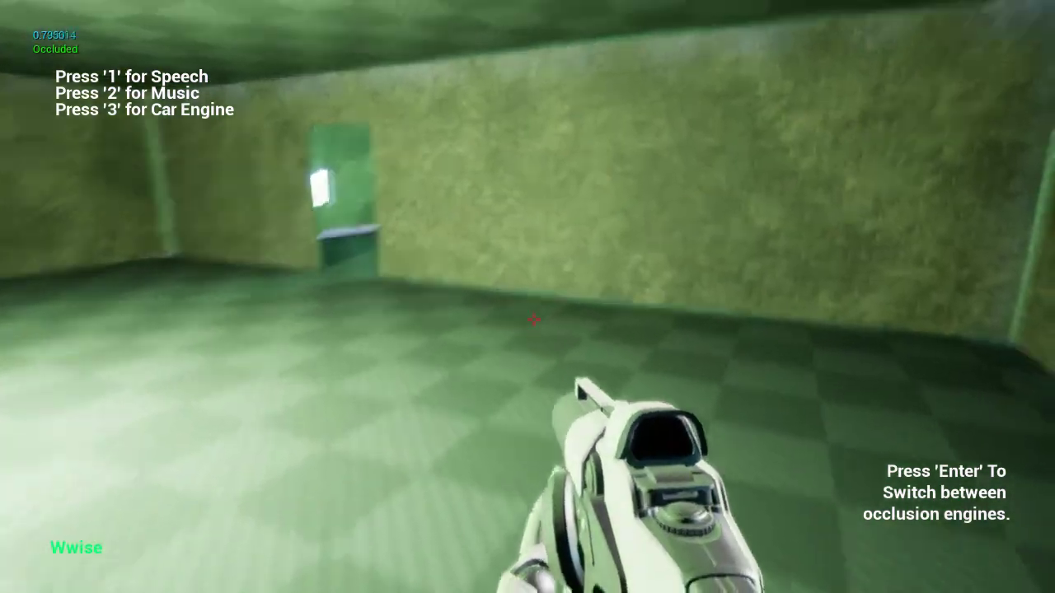
key("w")
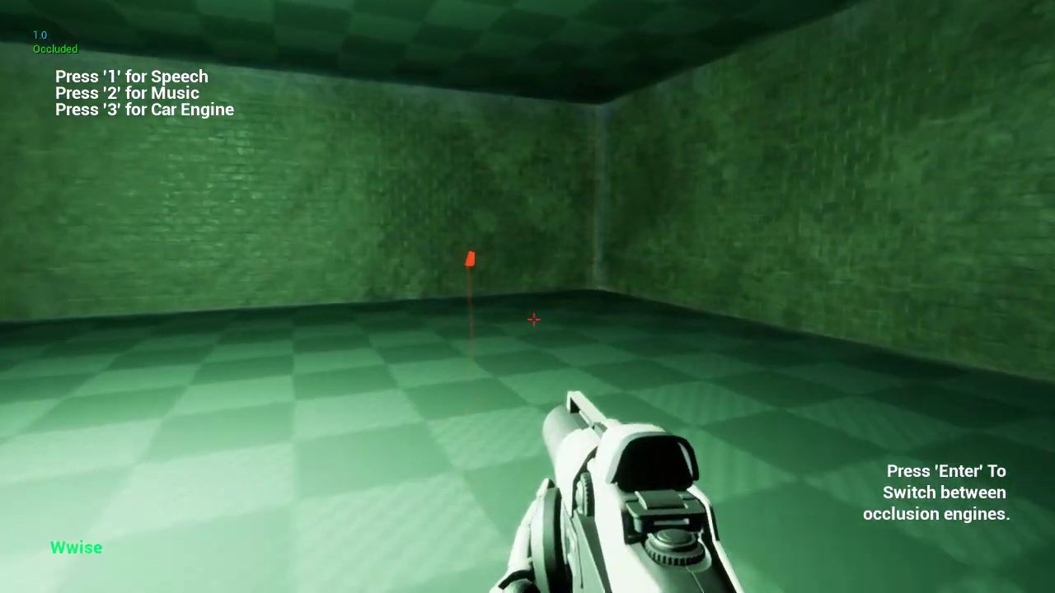
key("w")
key("w")
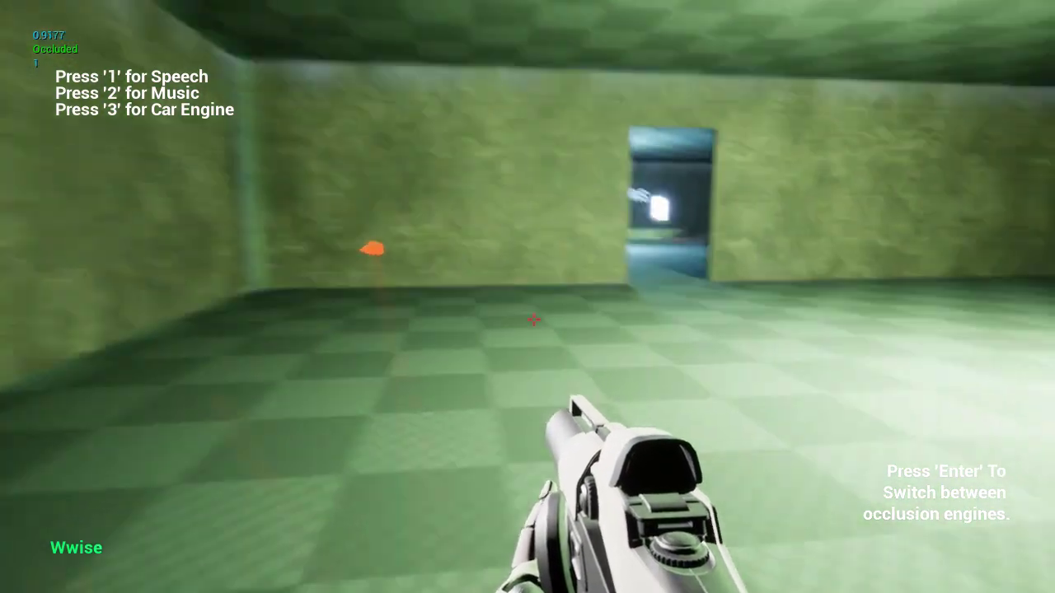
Return through the DOWNSTAIRS room and descend to the lower green room to follow the occlusion change between floors
key("w")
key("w")
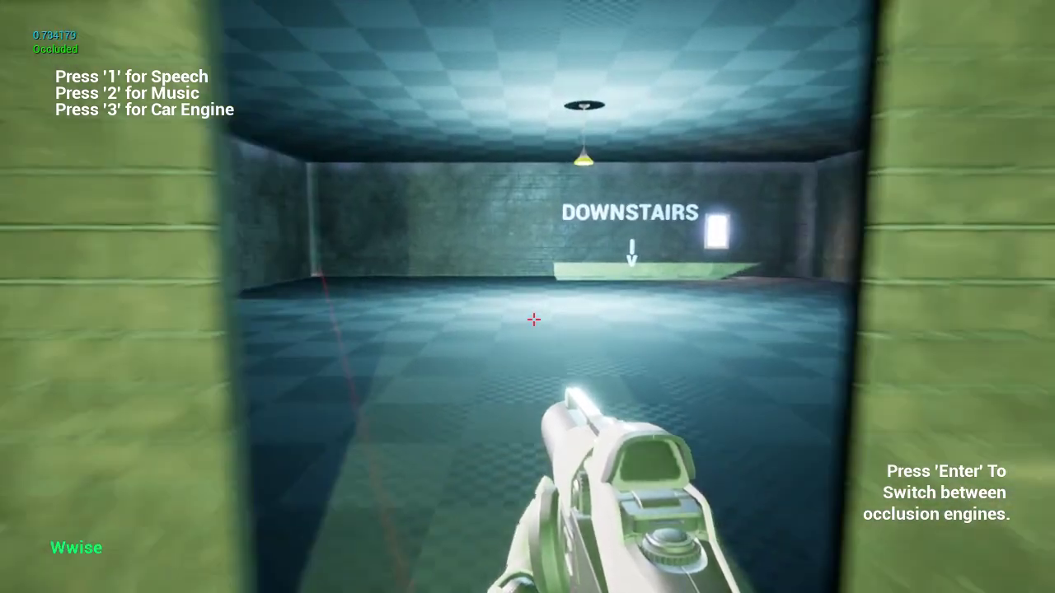
key("w")
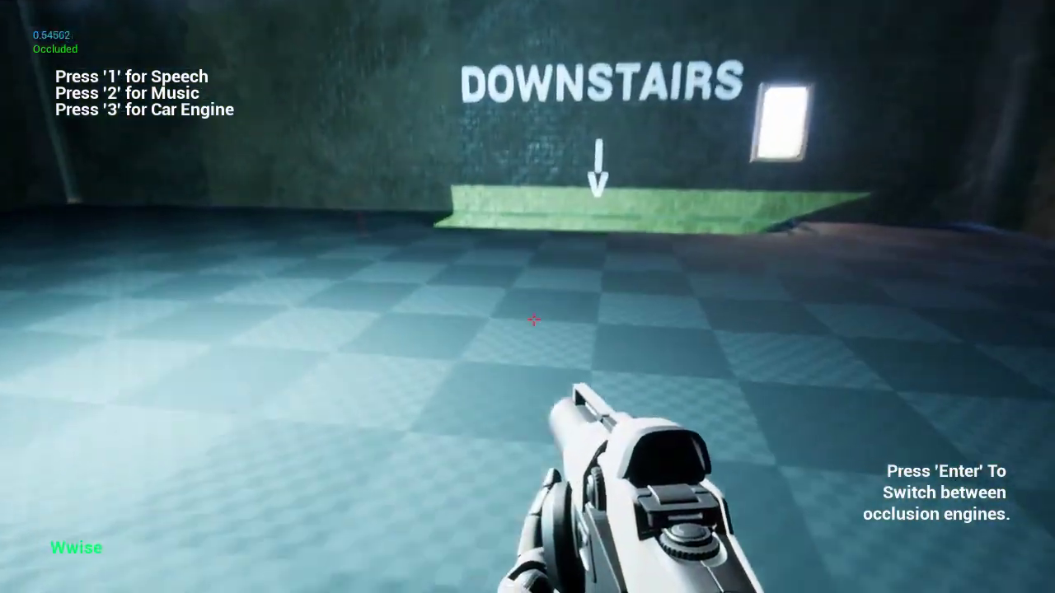
key("w")
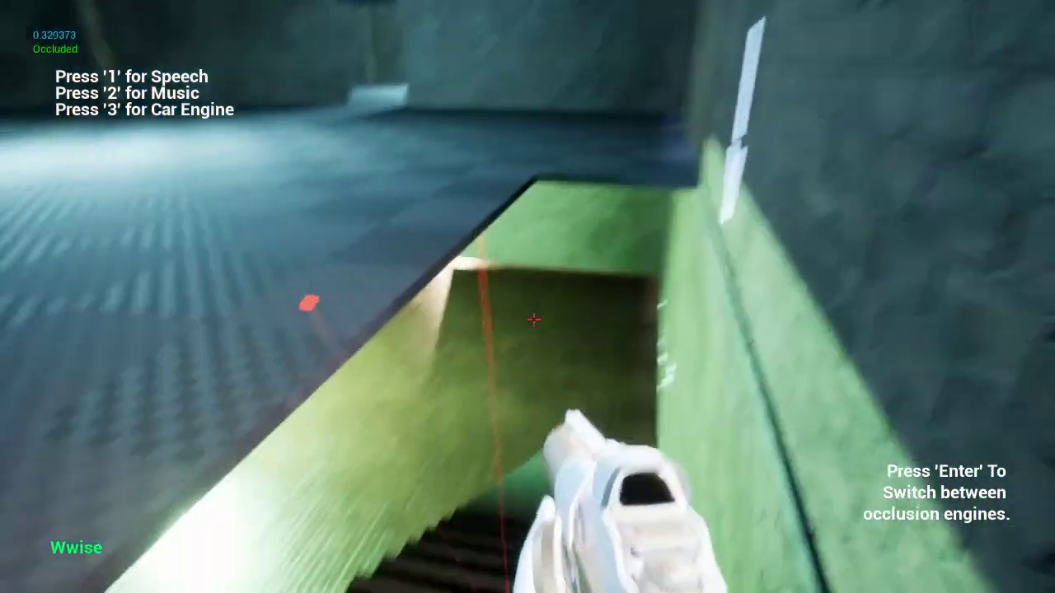
key("w")
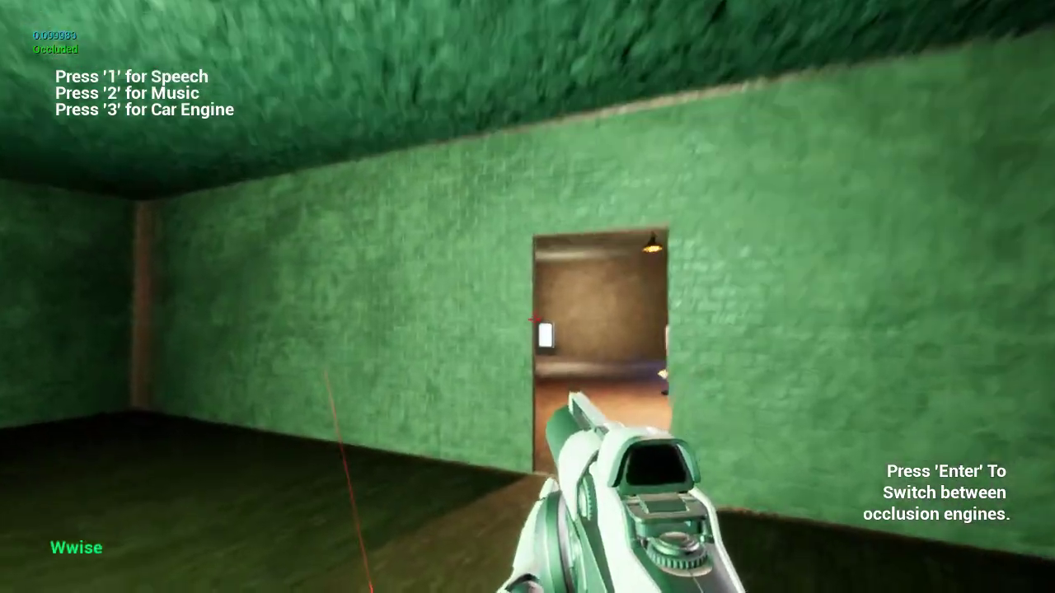
Cross the lower green and red rooms to the purple room's doorway to check occlusion away from the sound source
key("w")
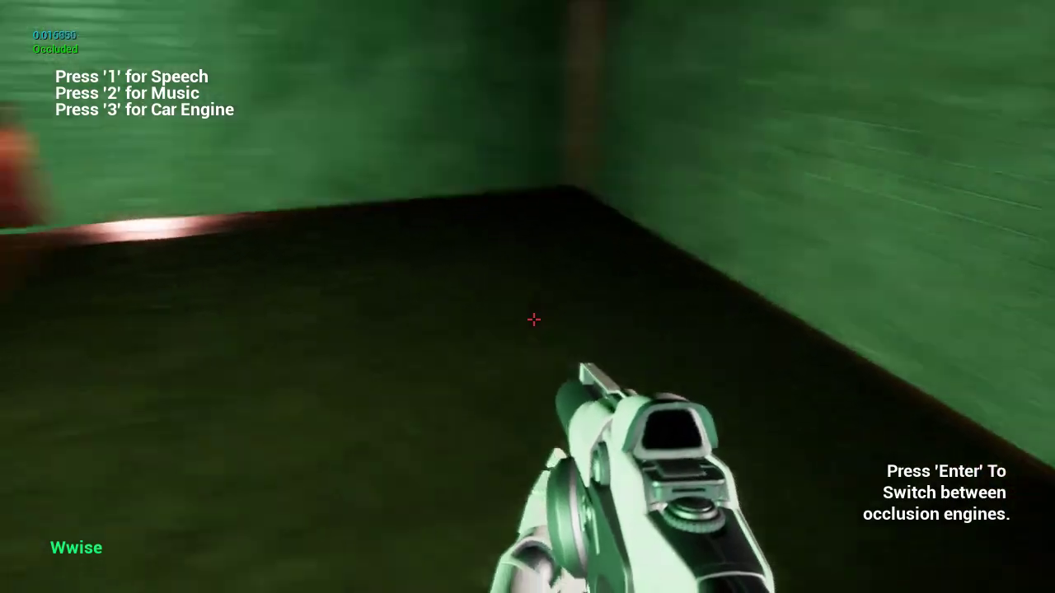
key("w")
key("w")
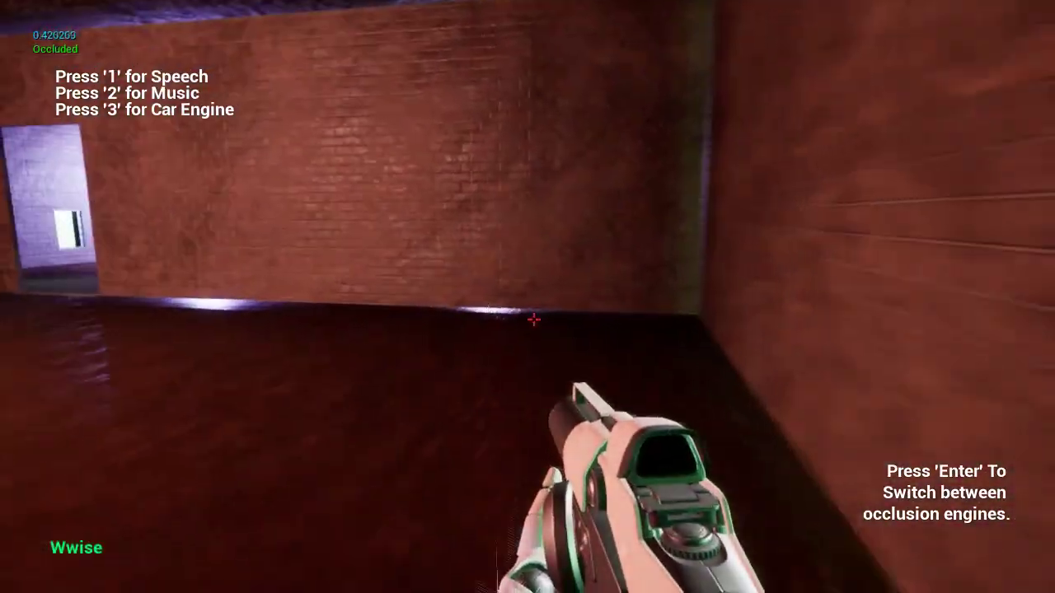
key("w")
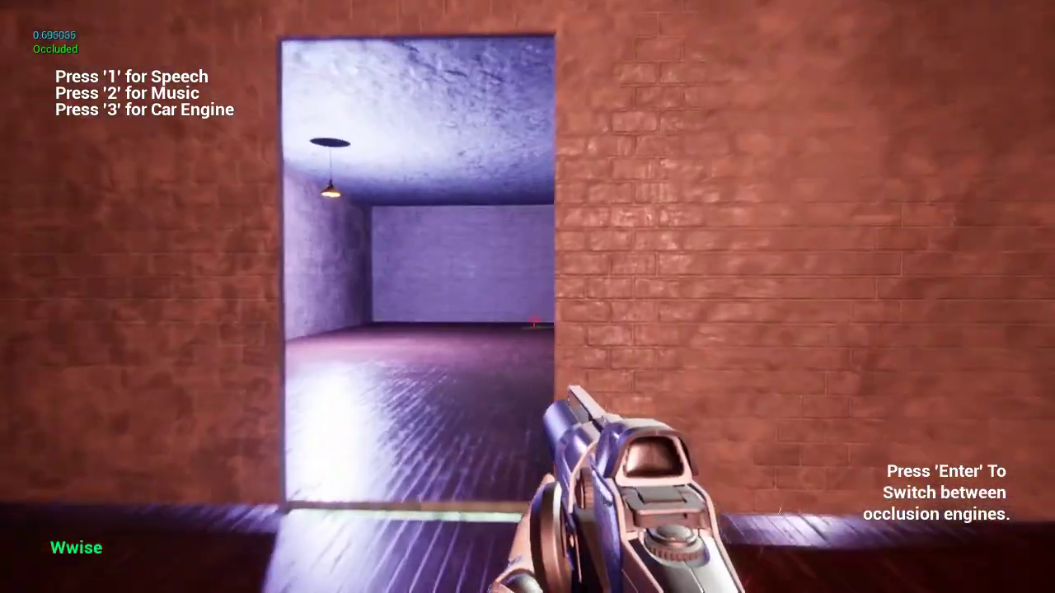
key("w")
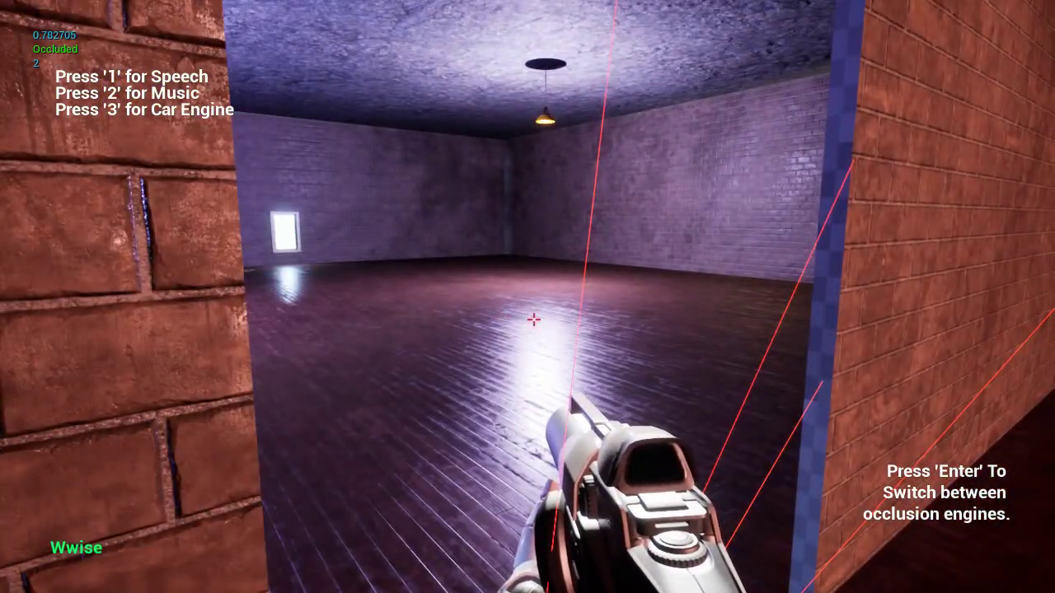
Walk back through the red and green rooms to the car in the brown room and switch the sound source to Music
key("w")
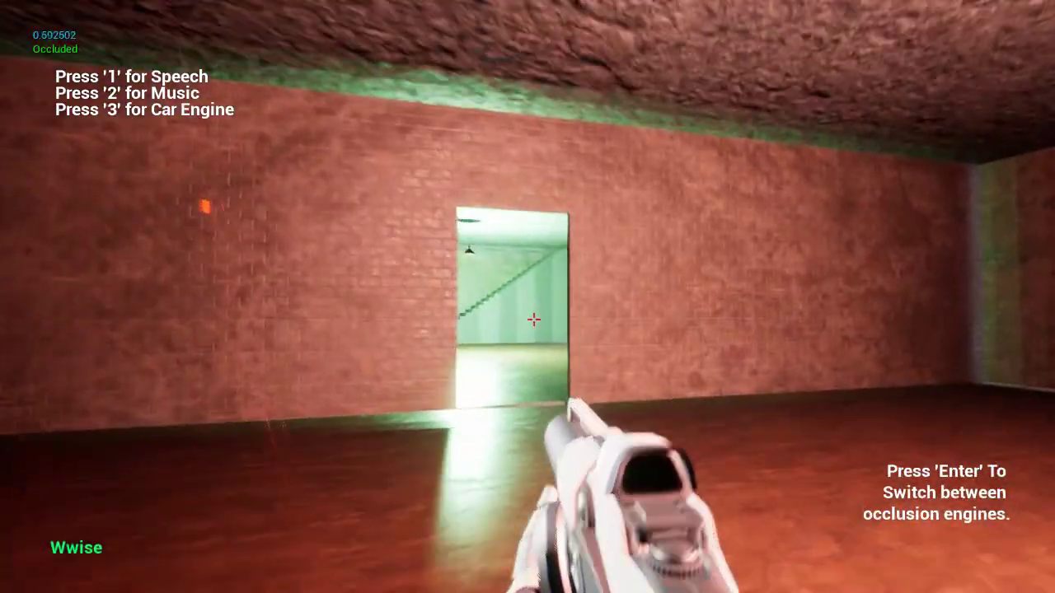
key("w")
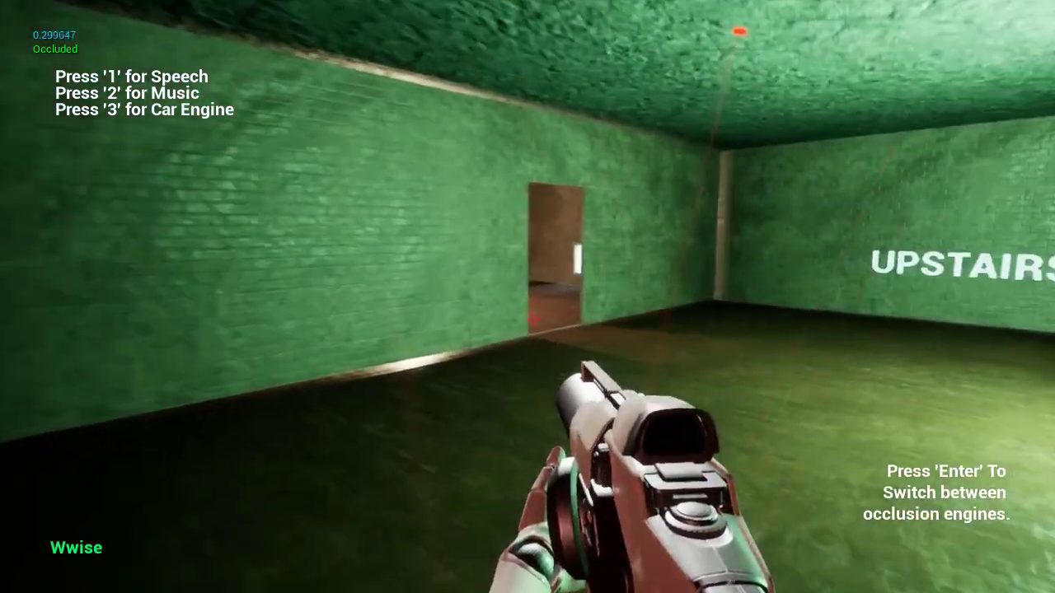
key("w")
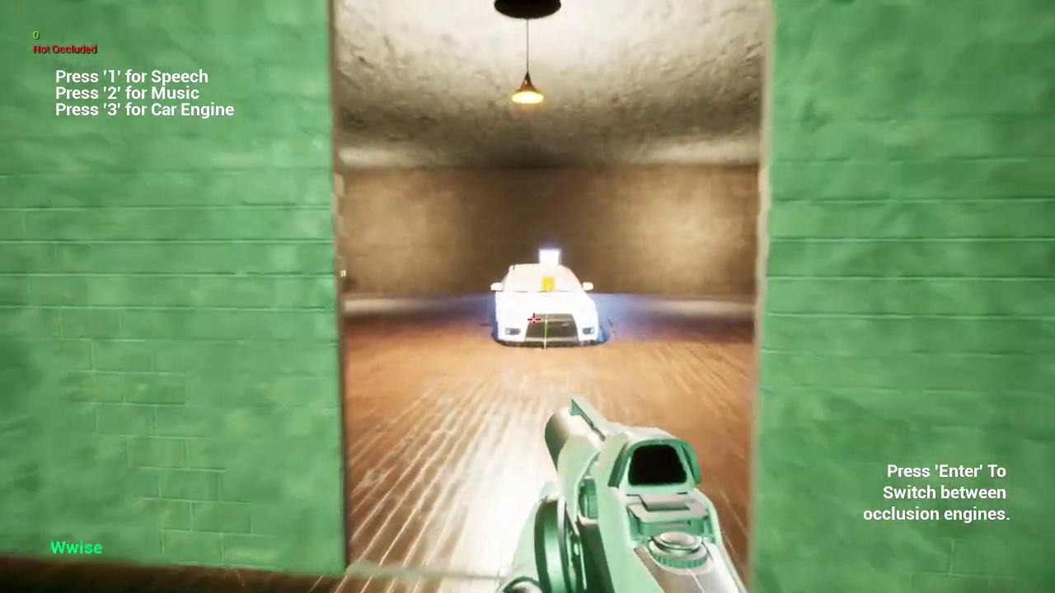
key("w")
key("2")
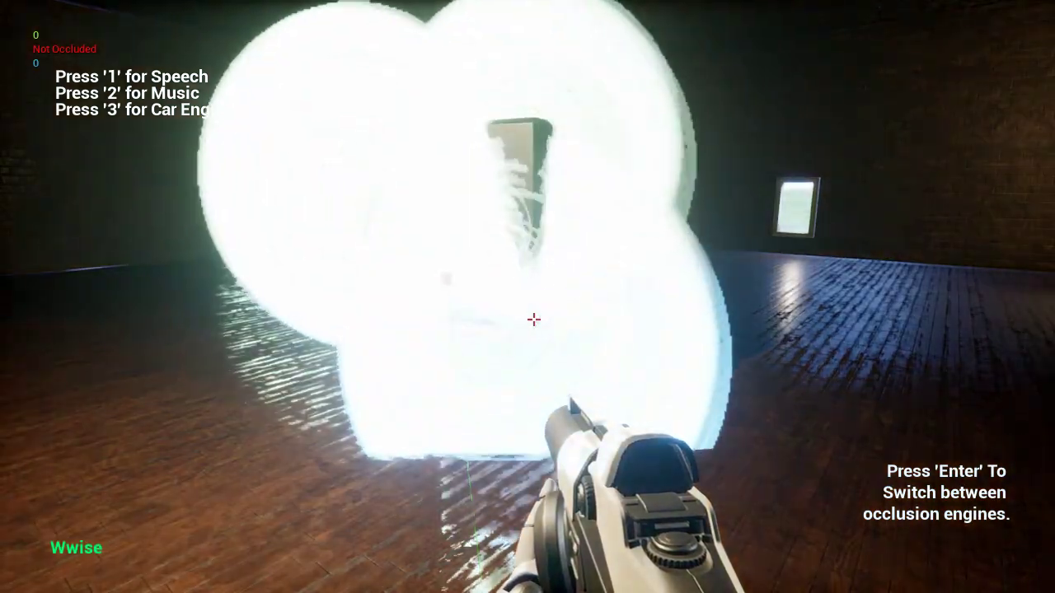
Leave the brown room through the green room and cross the red room to the purple doorway, comparing occlusion of the music
key("w")
key("w")
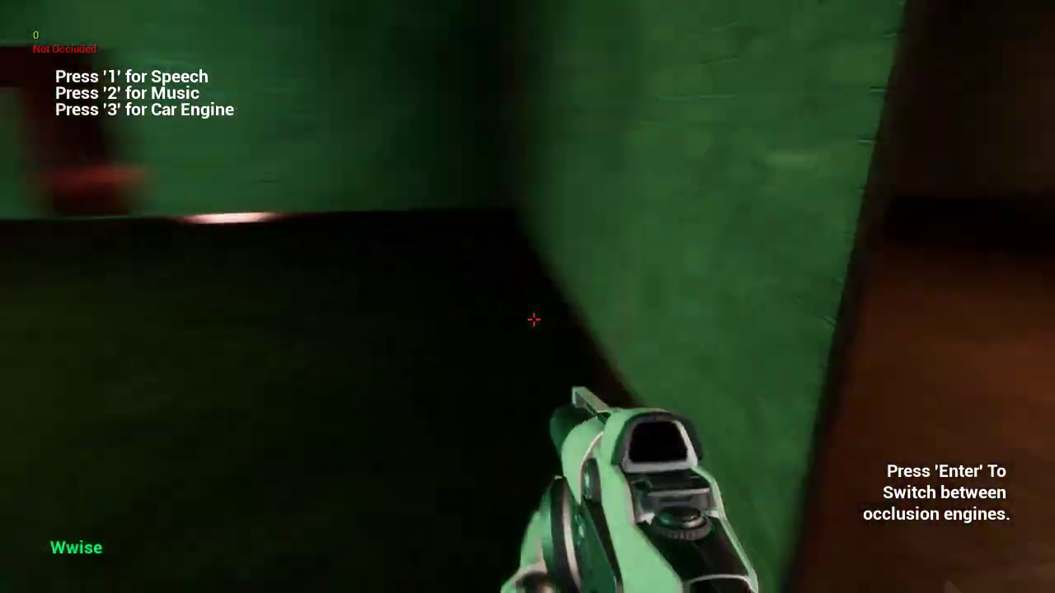
key("s")
key("w")
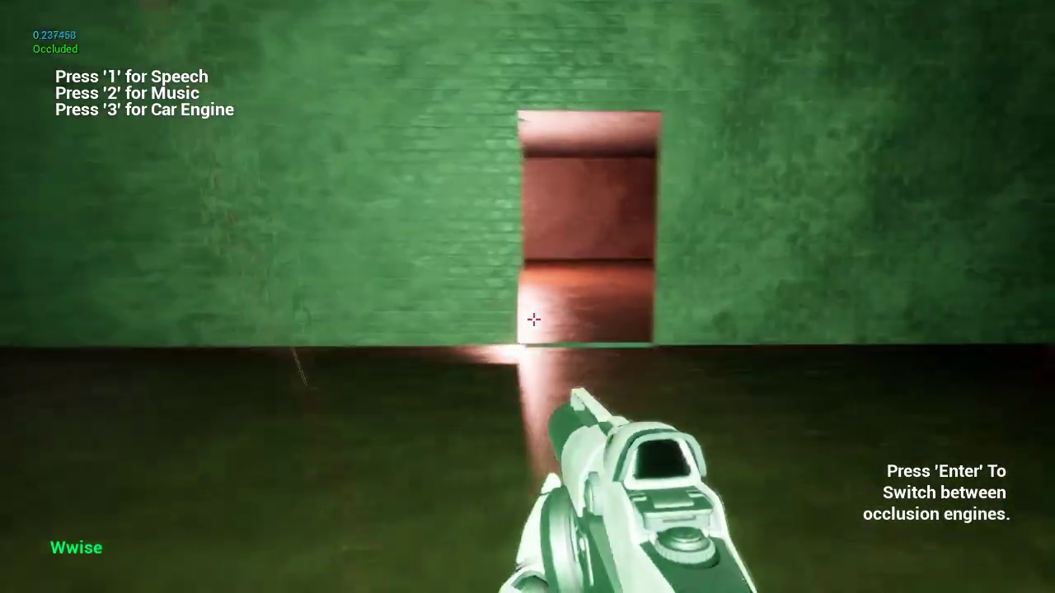
key("w")
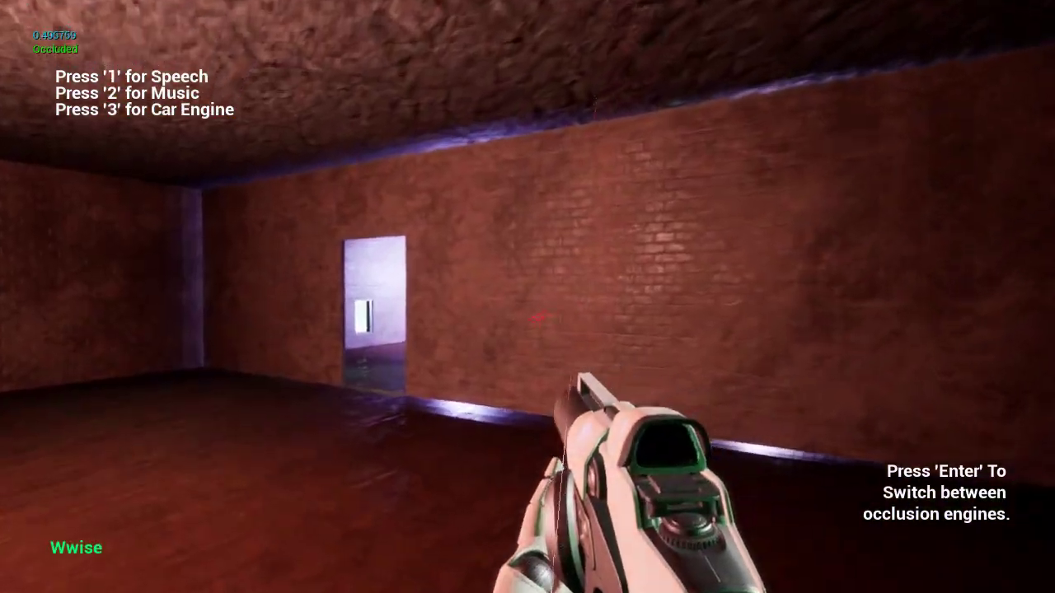
key("w")
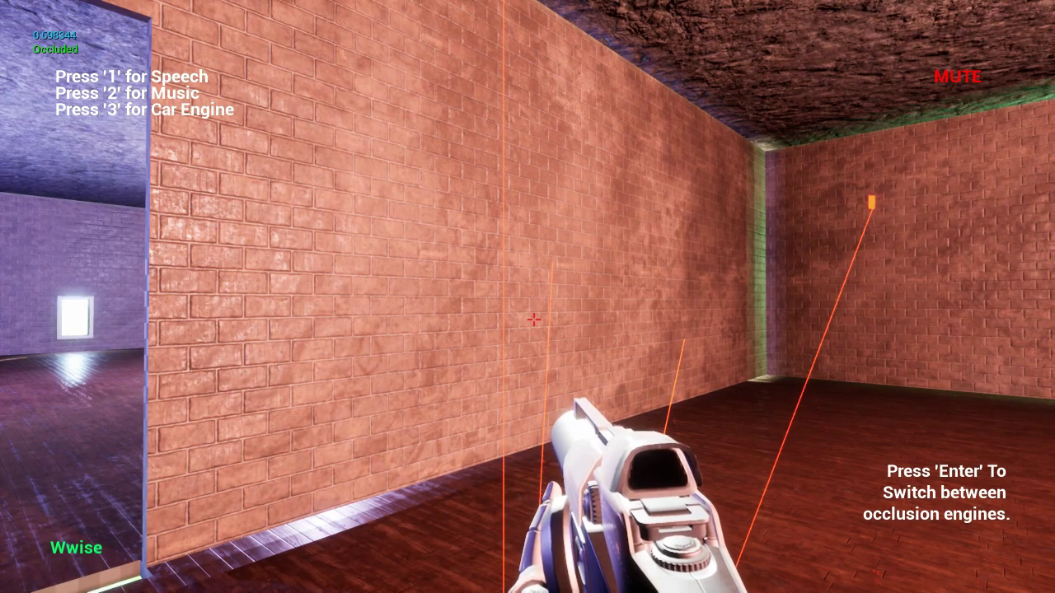
Walk through the green room until the speaker is in view, and retreat to the red room to recheck occlusion
key("w")
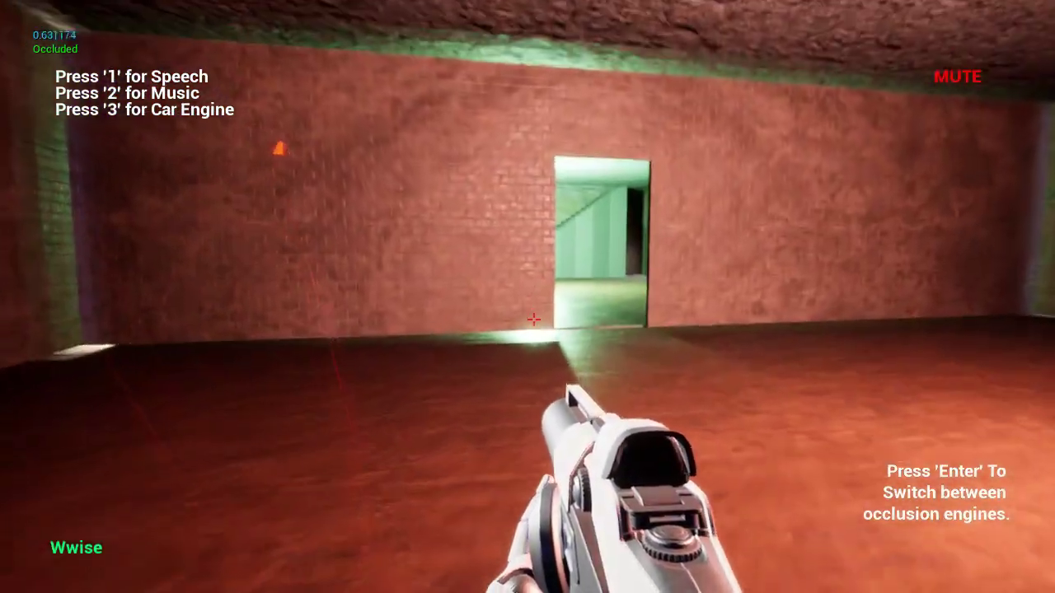
key("w")
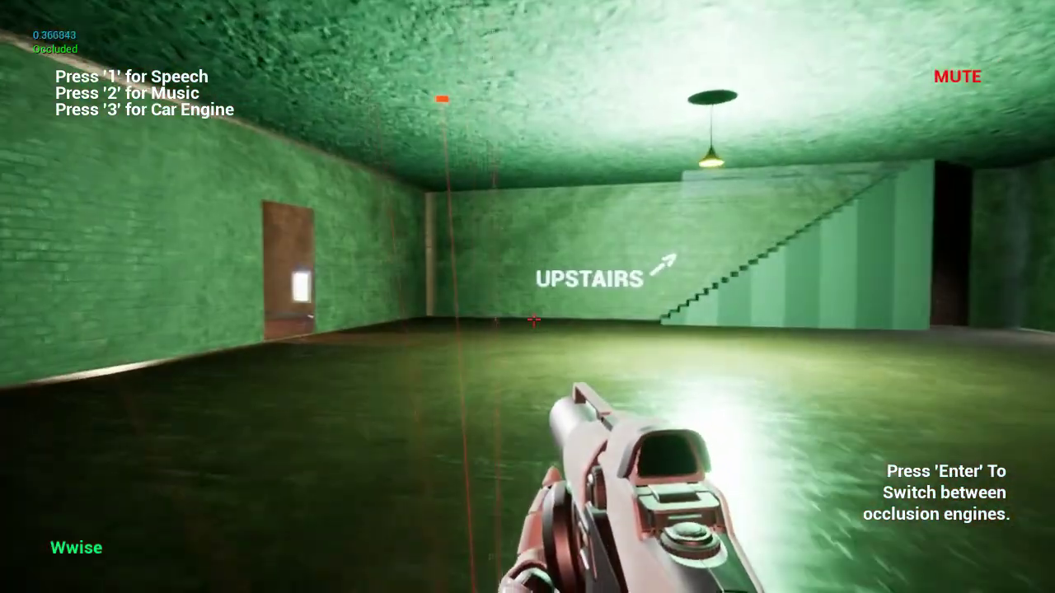
key("w")
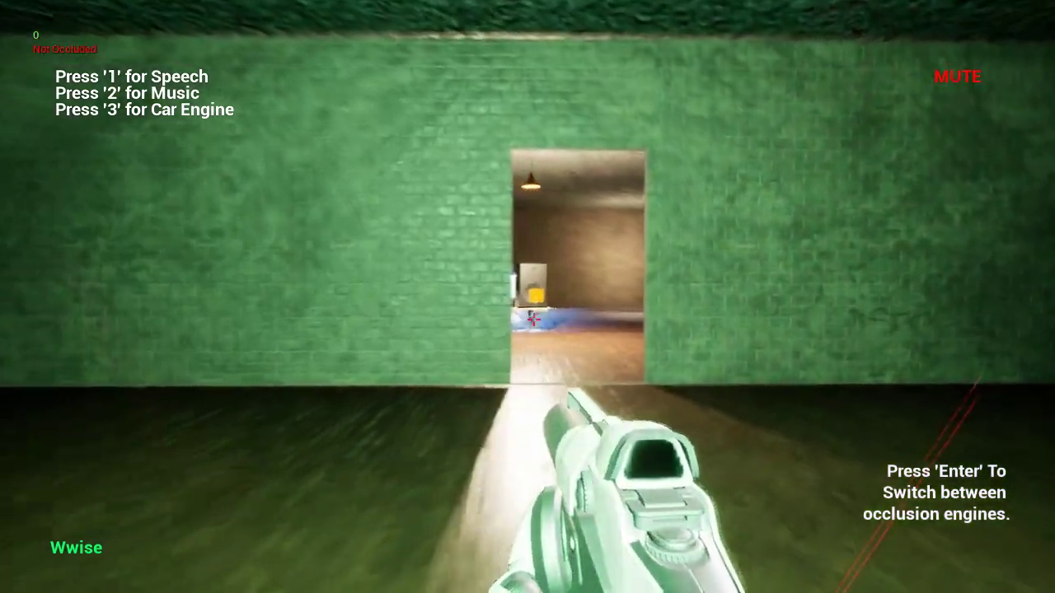
key("s")
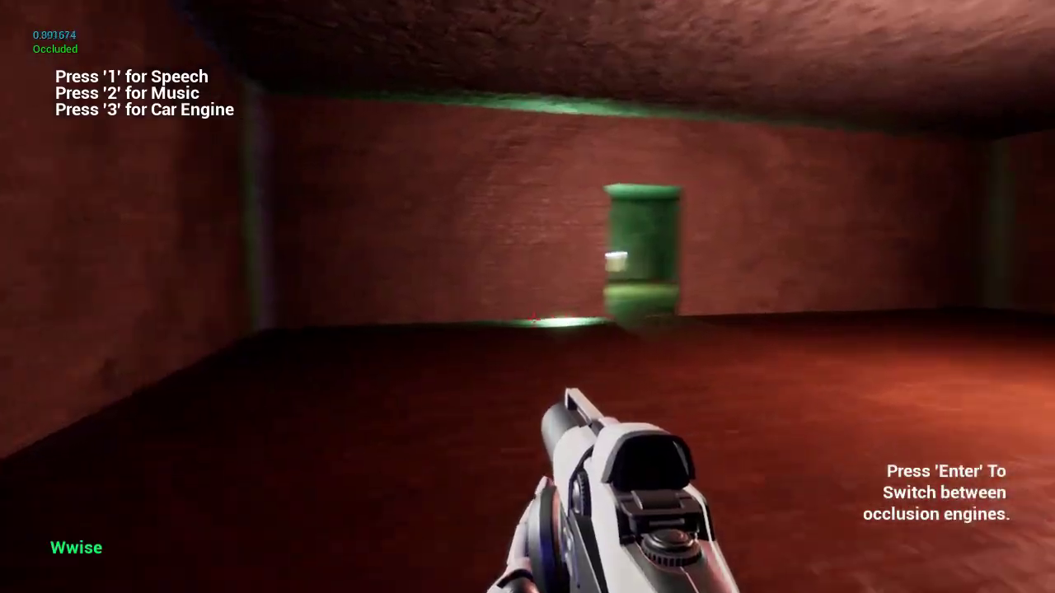
Walk from the red room through the green room until the car in the brown room is in view, and turn back to check occlusion
key("w")
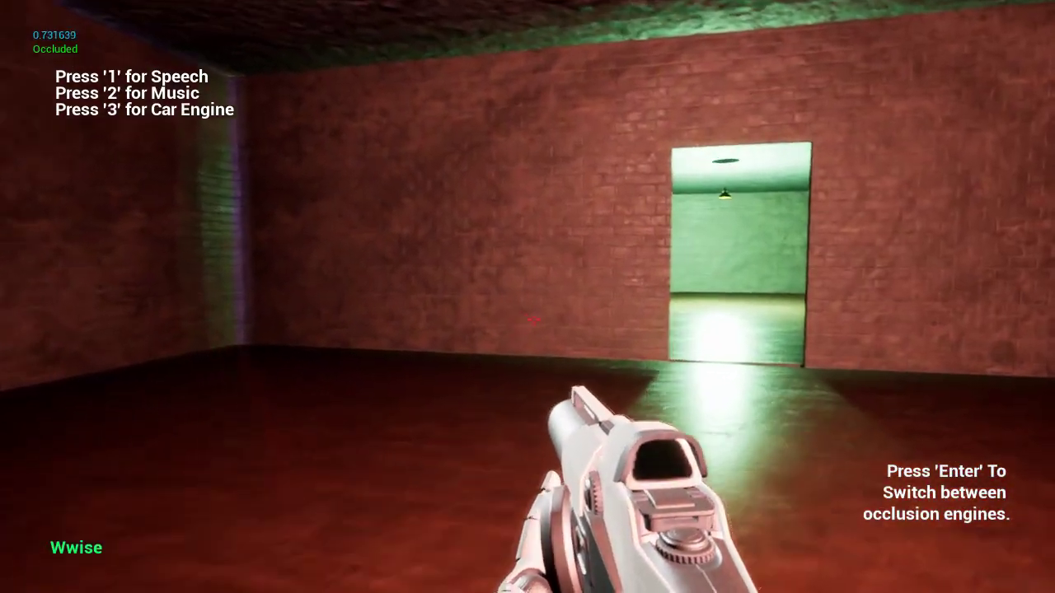
key("w")
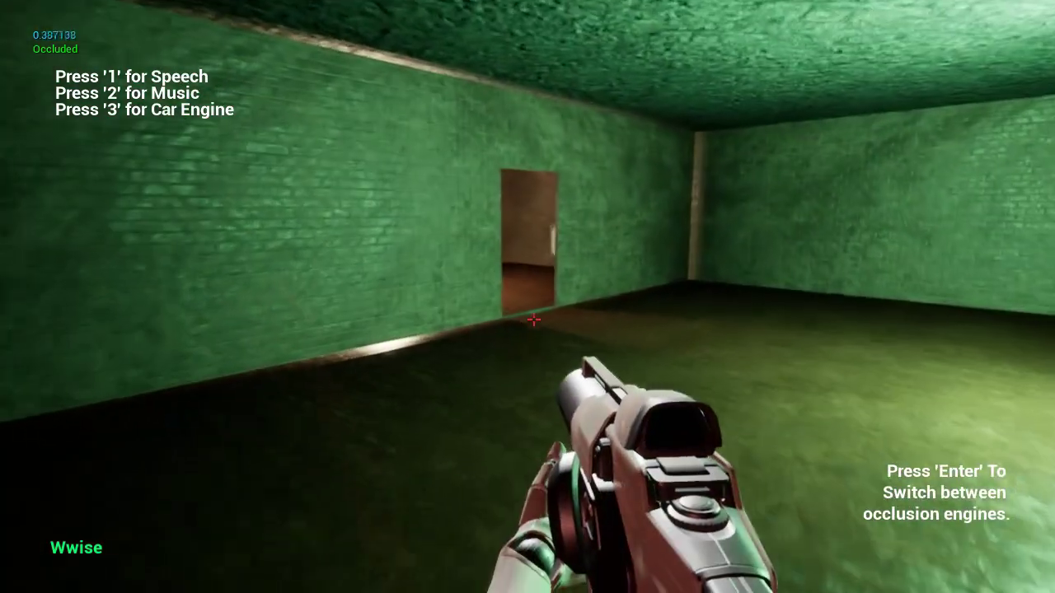
key("w")
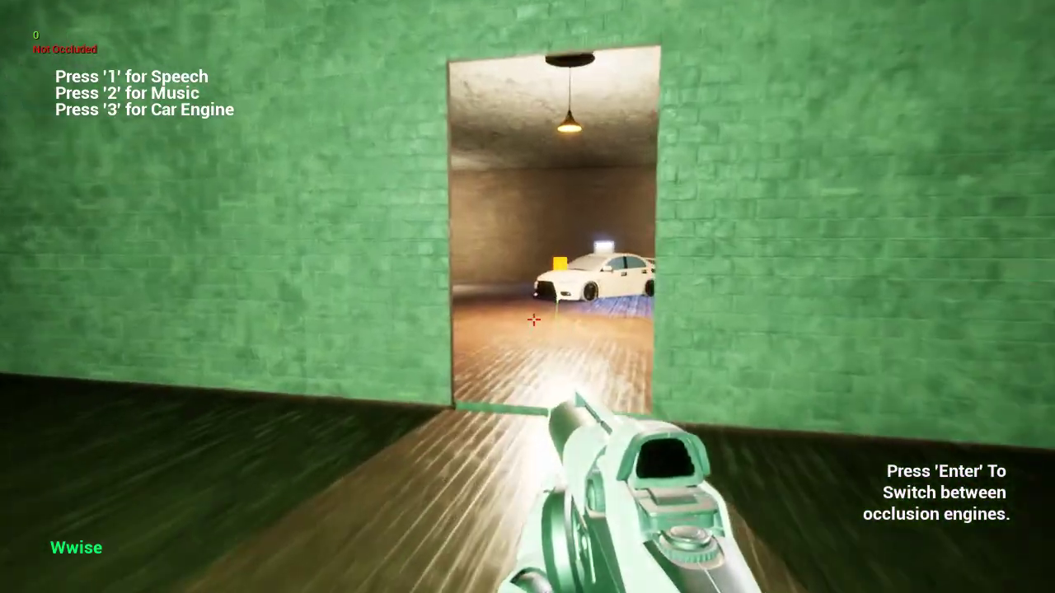
key("s")
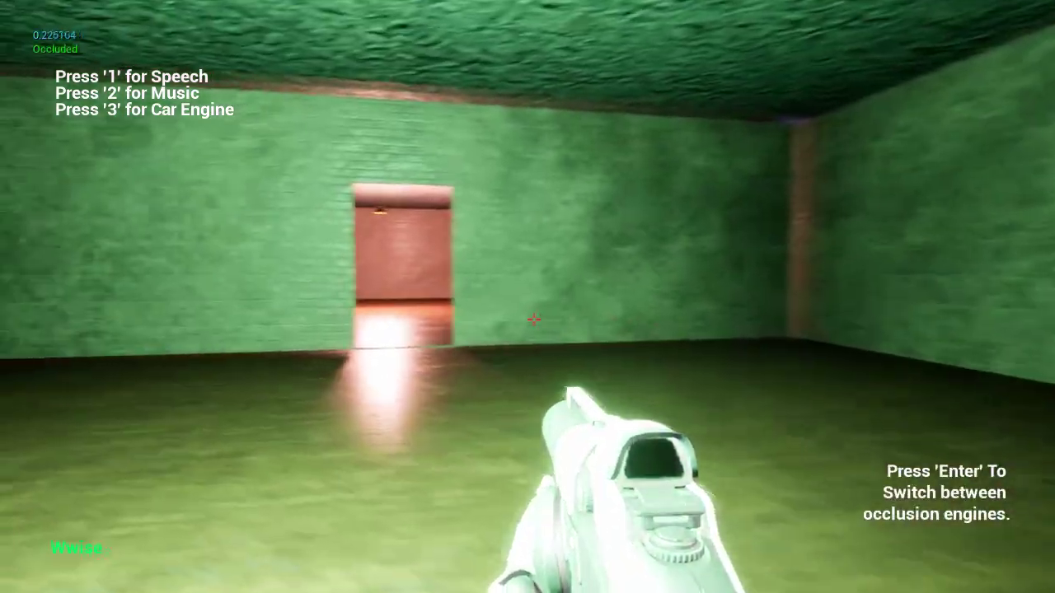
Switch the occlusion engine to UE4 Audio Engine in the green room and approach the brown room's doorway until the car is in view
key("w")
key("w")
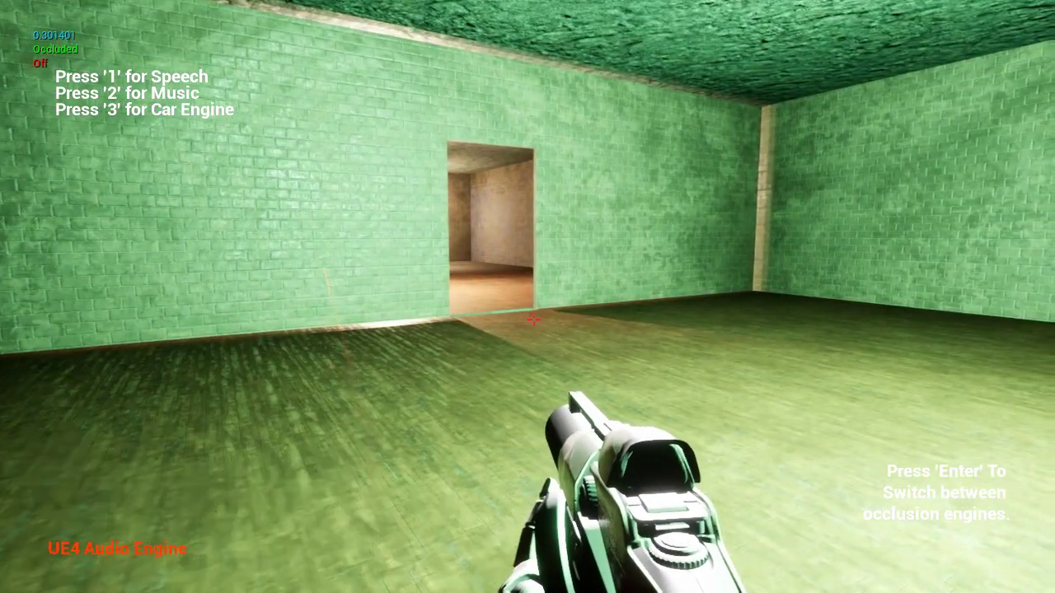
key("w")
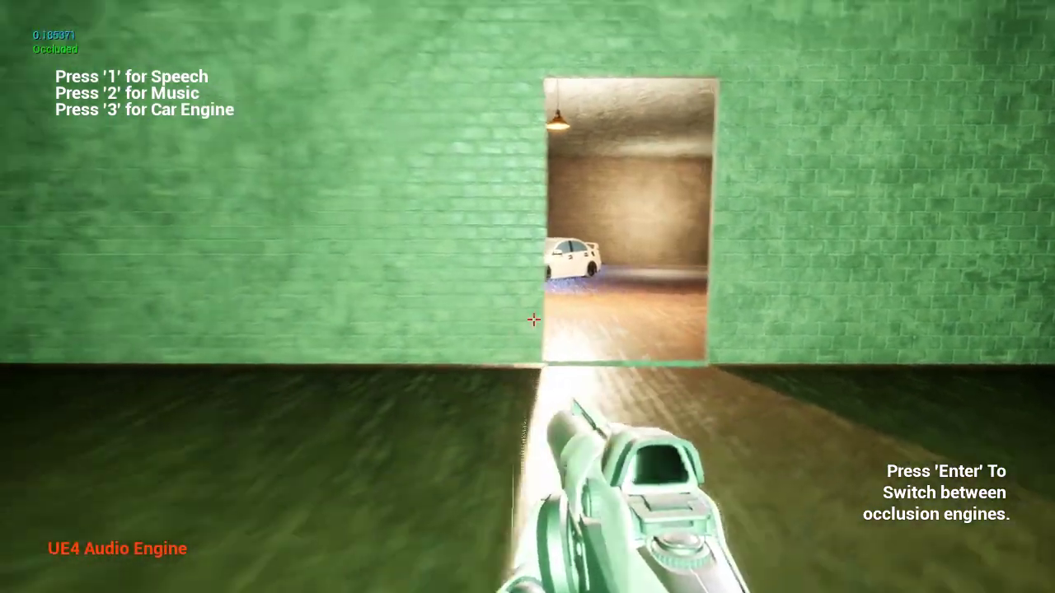
Walk through the red room into the purple room to check the UE4 Audio Engine's occlusion away from the car
key("w")
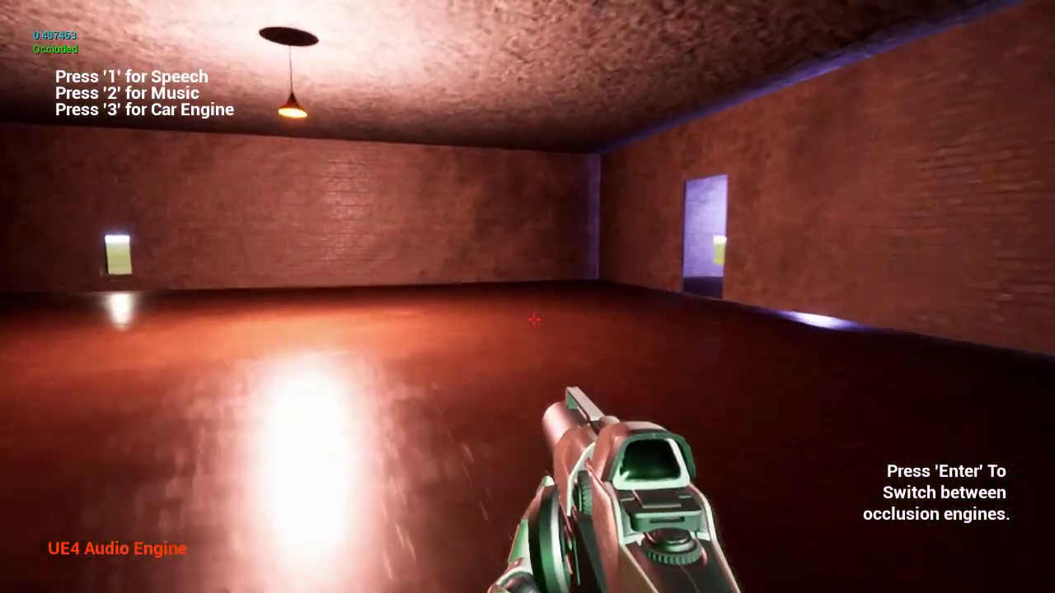
key("w")
key("w")
key("w")
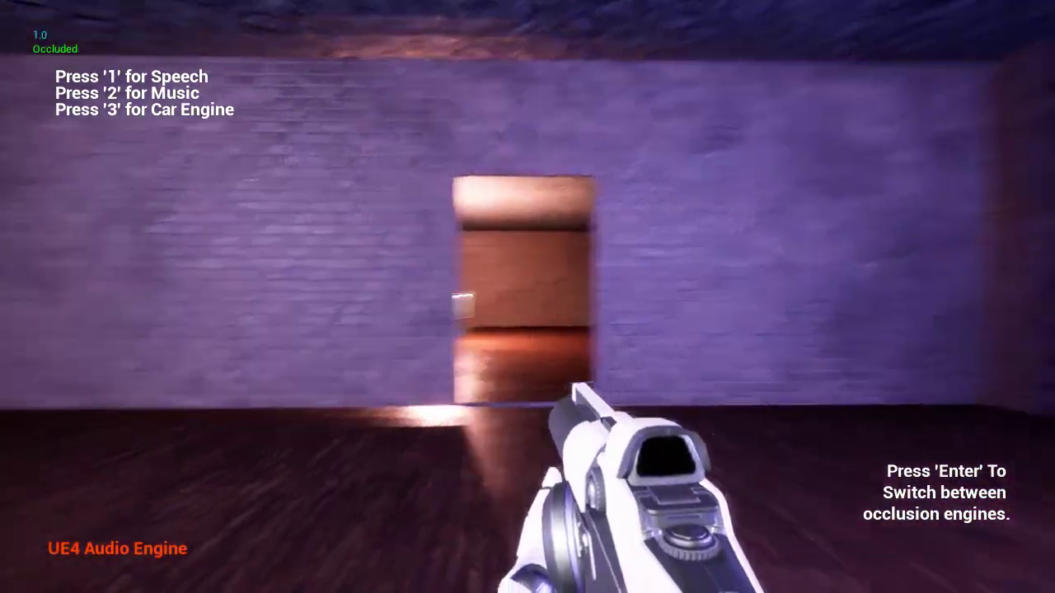
key("w")
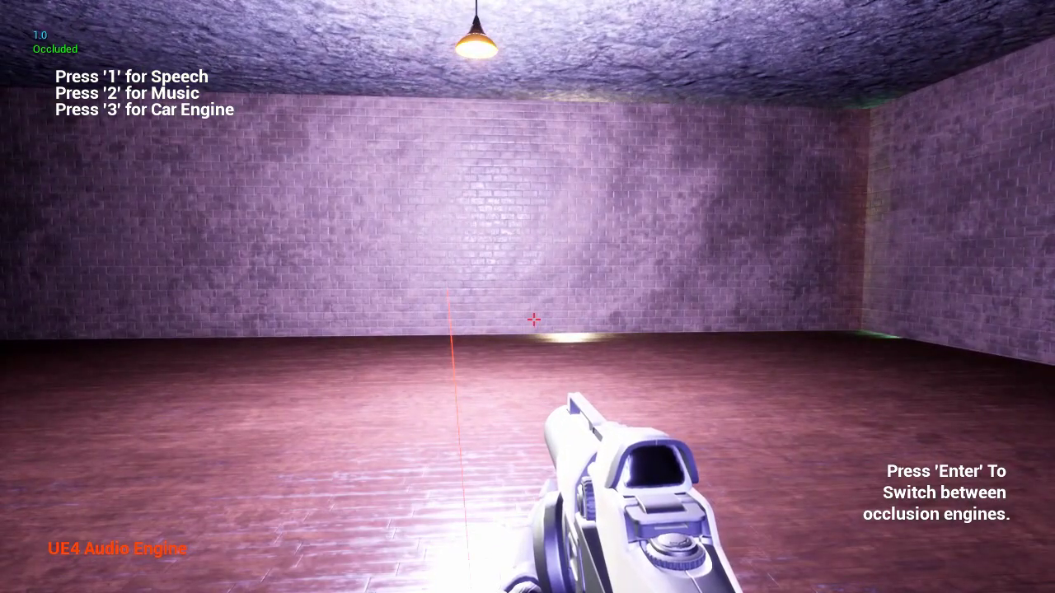
Return through the red room to the green room's doorway and switch the occlusion engine to Wwise
key("w")
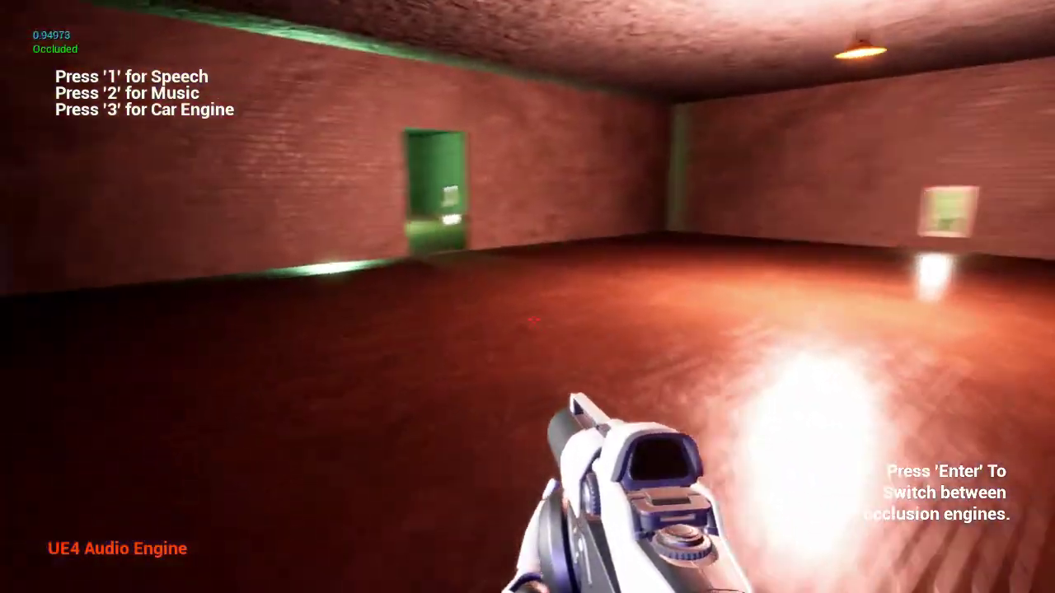
key("w")
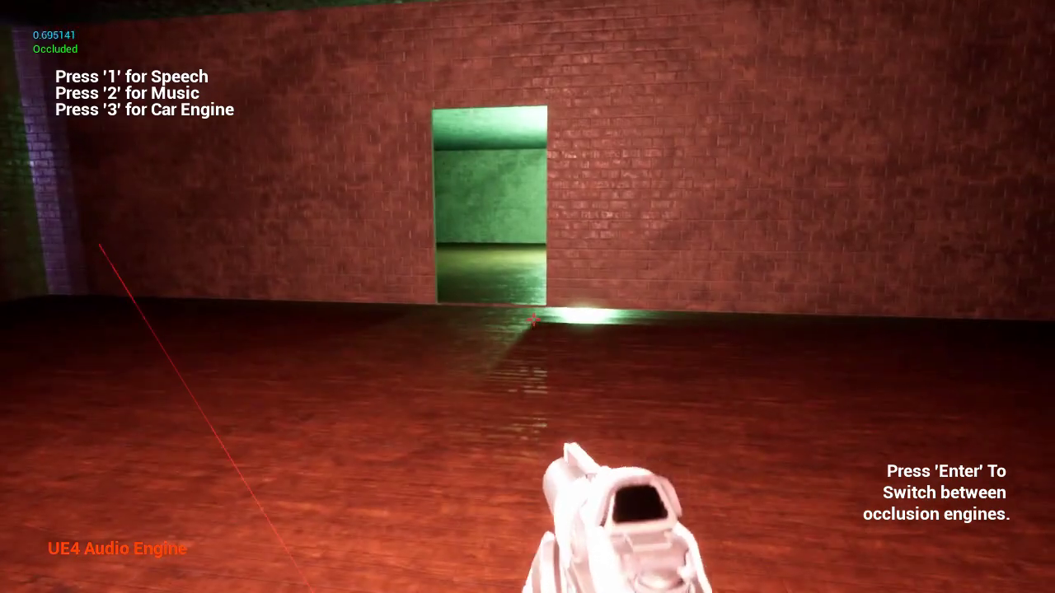
key("w")
key("Return")
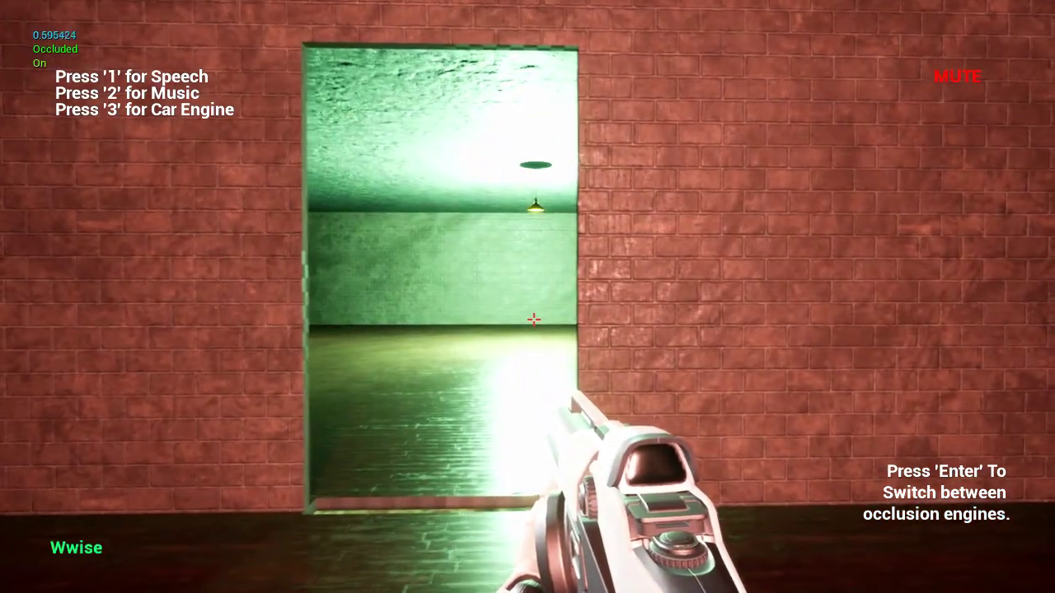
Cross the green room to the brown room's doorway until the car is in view, and turn back to compare Wwise's occlusion
key("w")
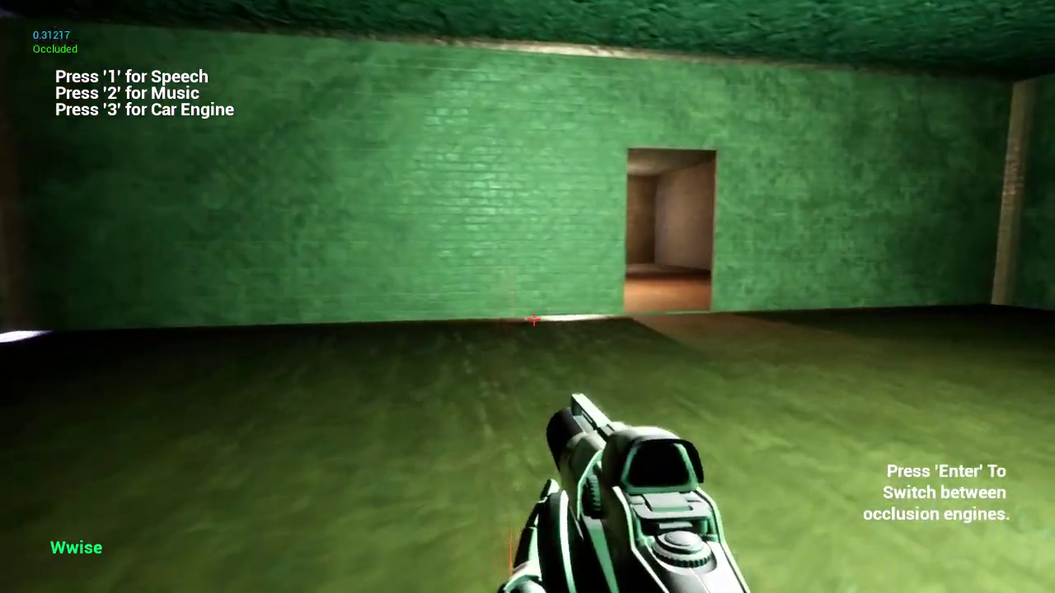
key("w")
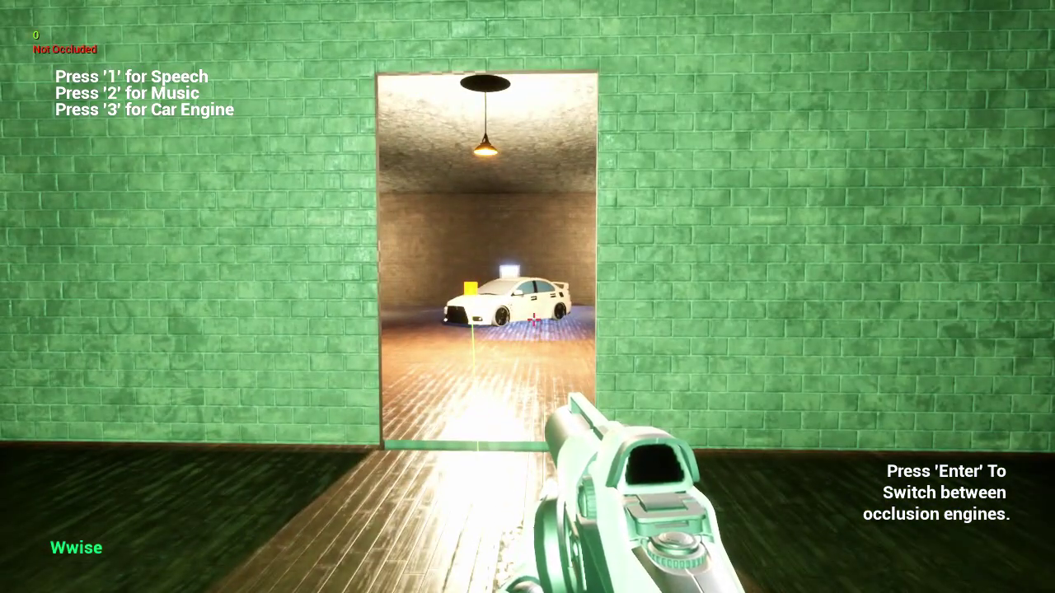
key("s")
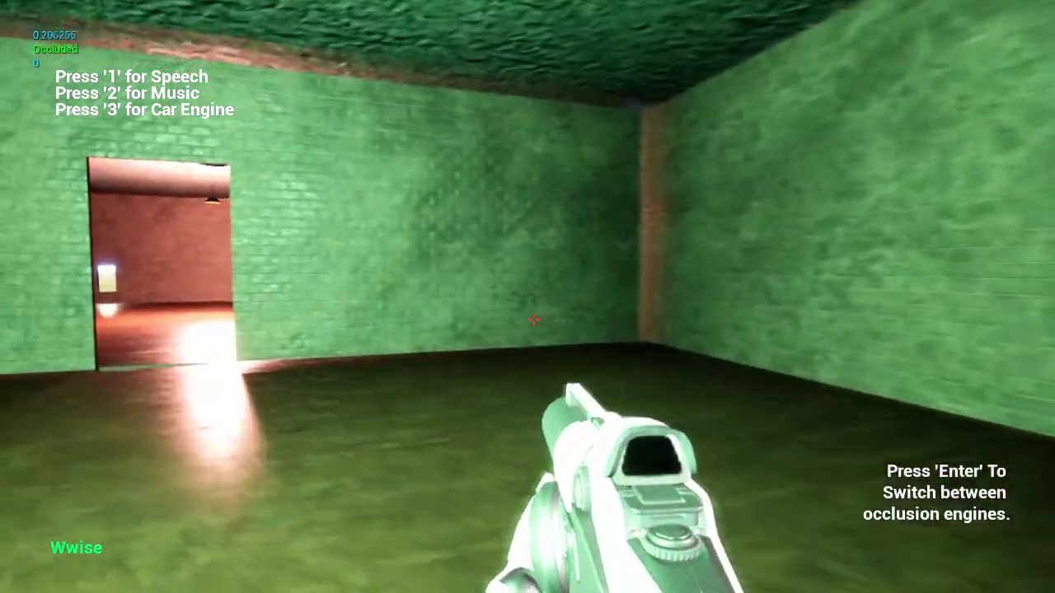
Walk through the red room into the purple room and turn around to hear Wwise's occlusion away from the car
key("w")
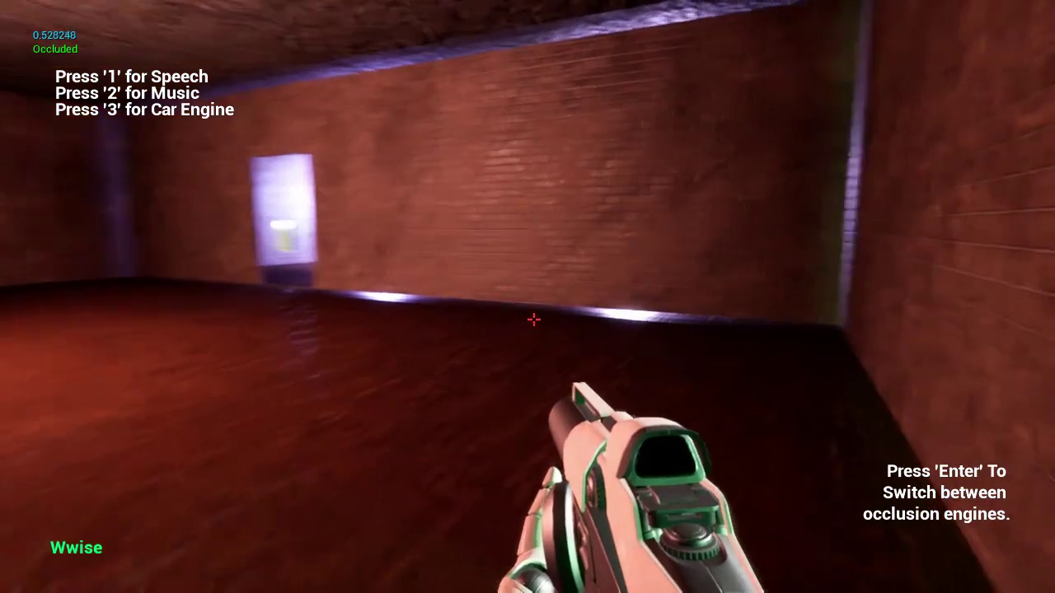
key("a")
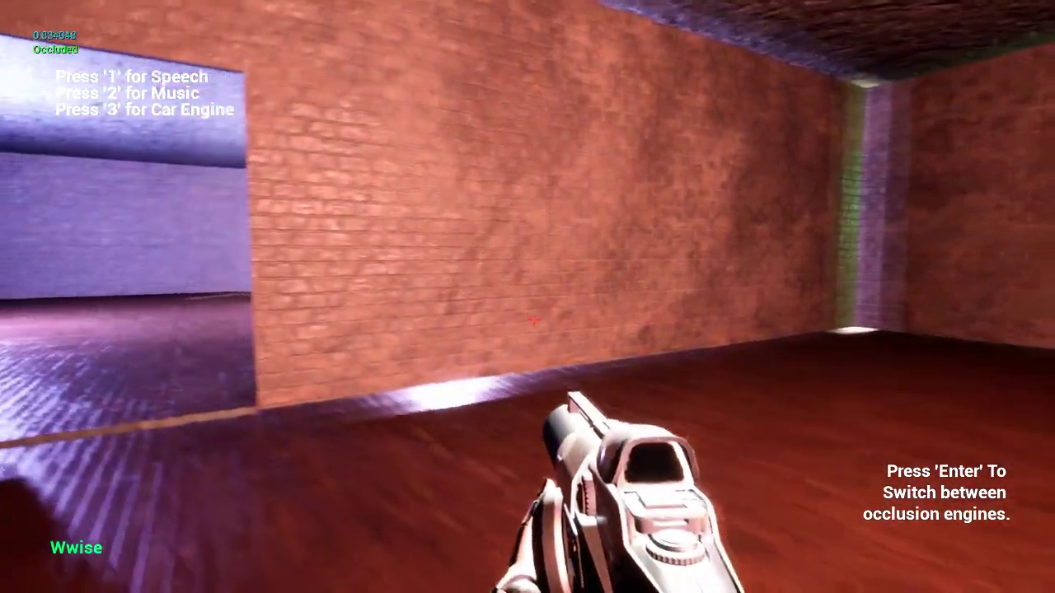
key("w")
key("w")
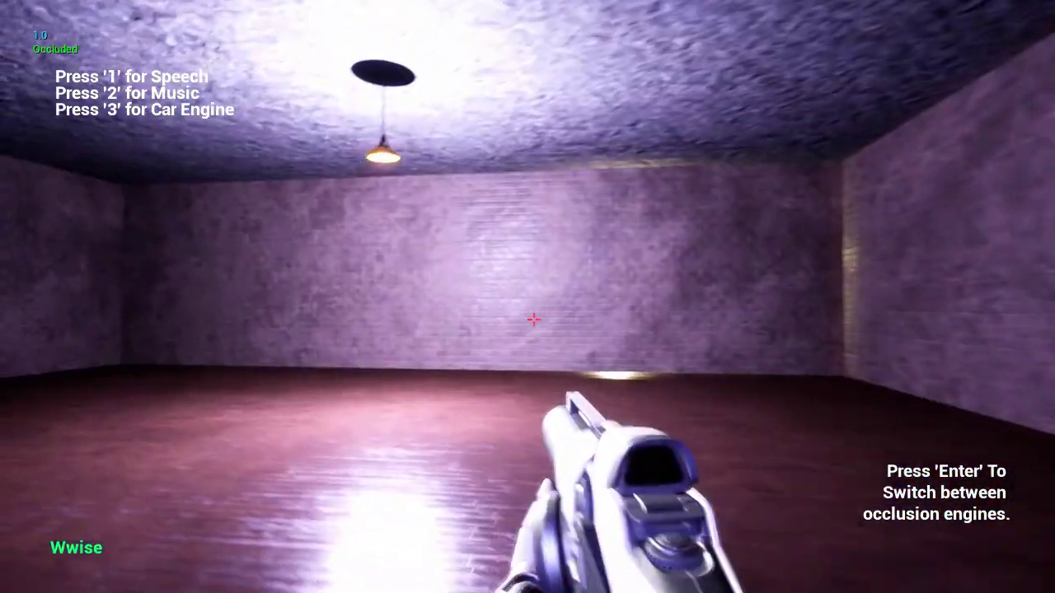
key("a")
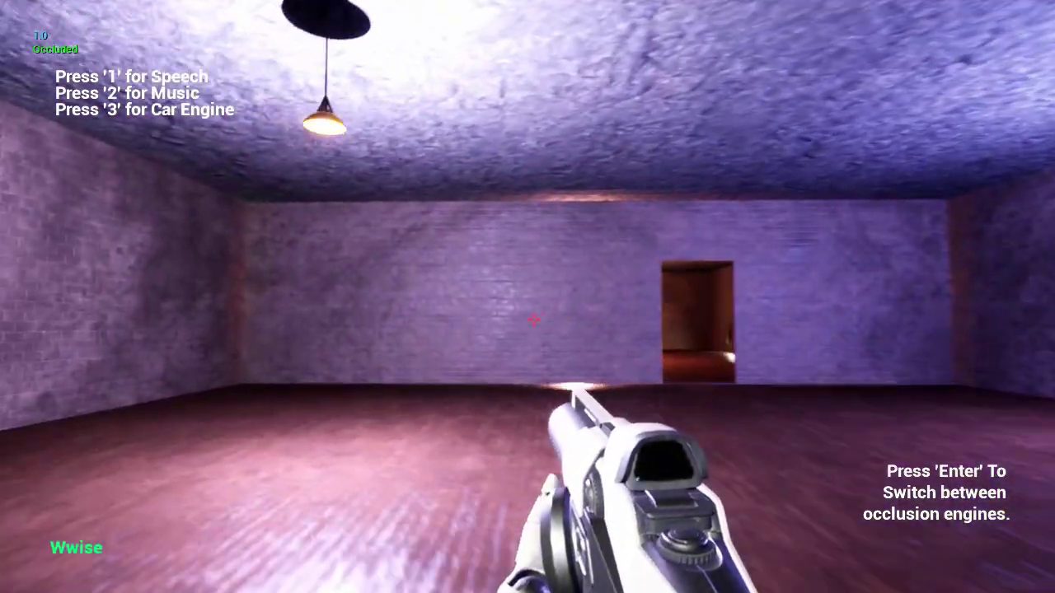
Mute the sound near the purple room's doorway and walk back through the red room into the green room
key("w")
key("w")
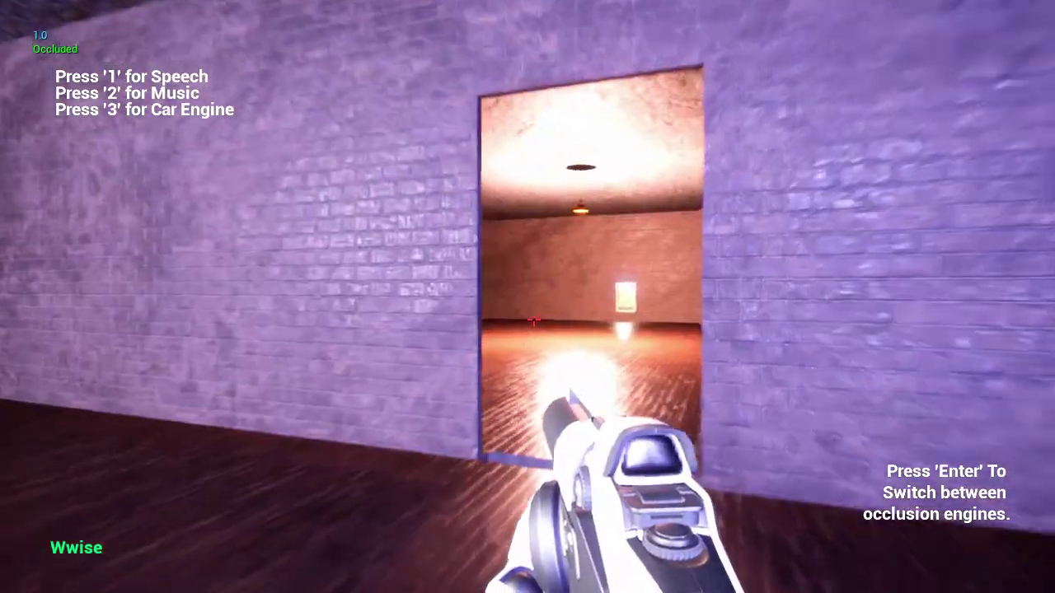
key("w")
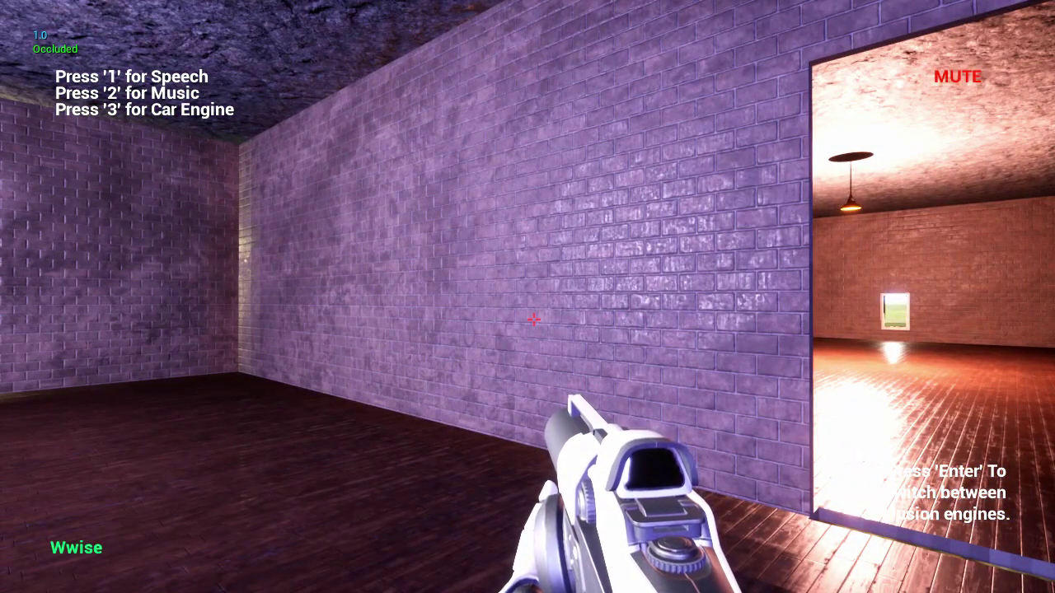
key("w")
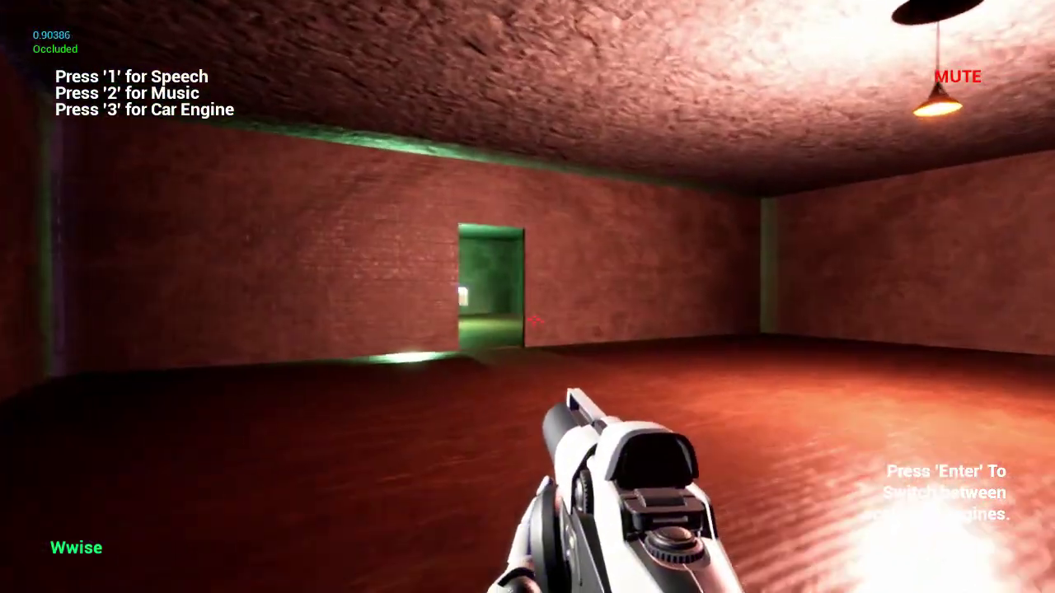
key("w")
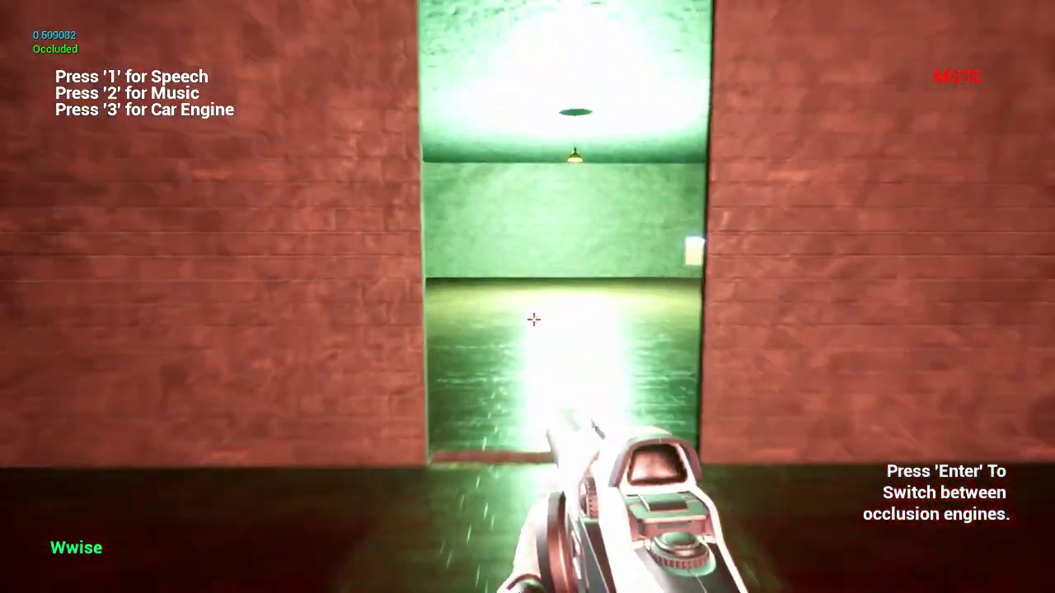
key("w")
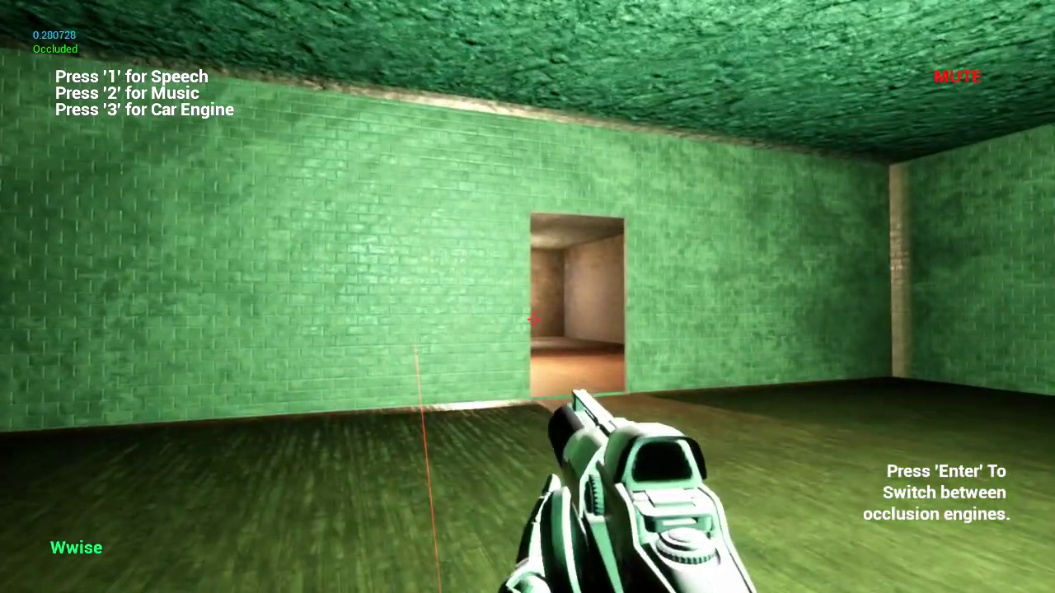
Switch to the Wwise project, check the SC_SoundSource switch container, and open the RTPC curves of SFX_Car_Idle
key("alt+Tab")
key("alt+Tab")
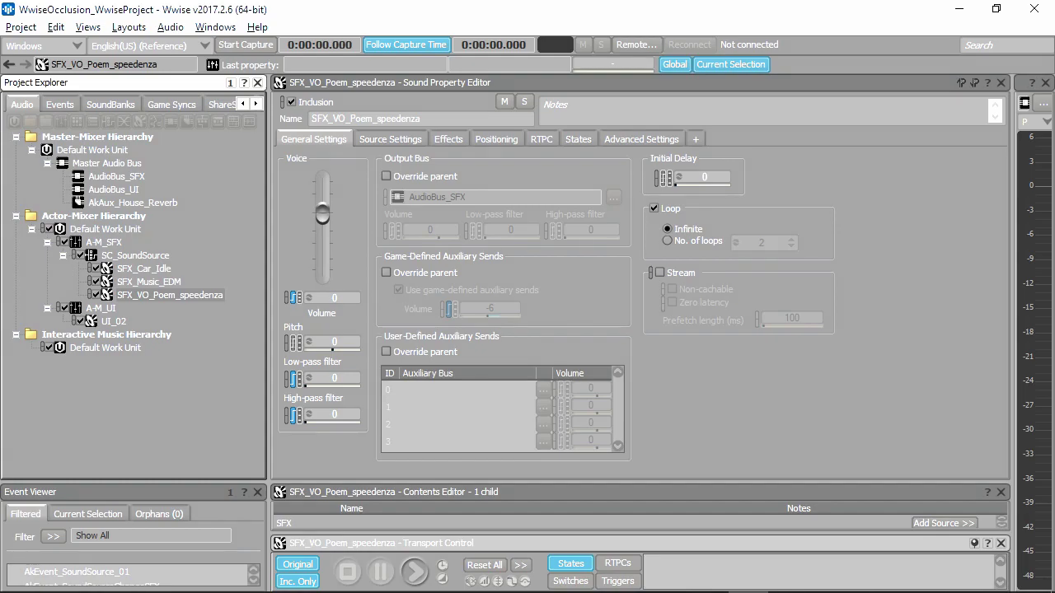
left_click(128, 259)
left_click(117, 272)
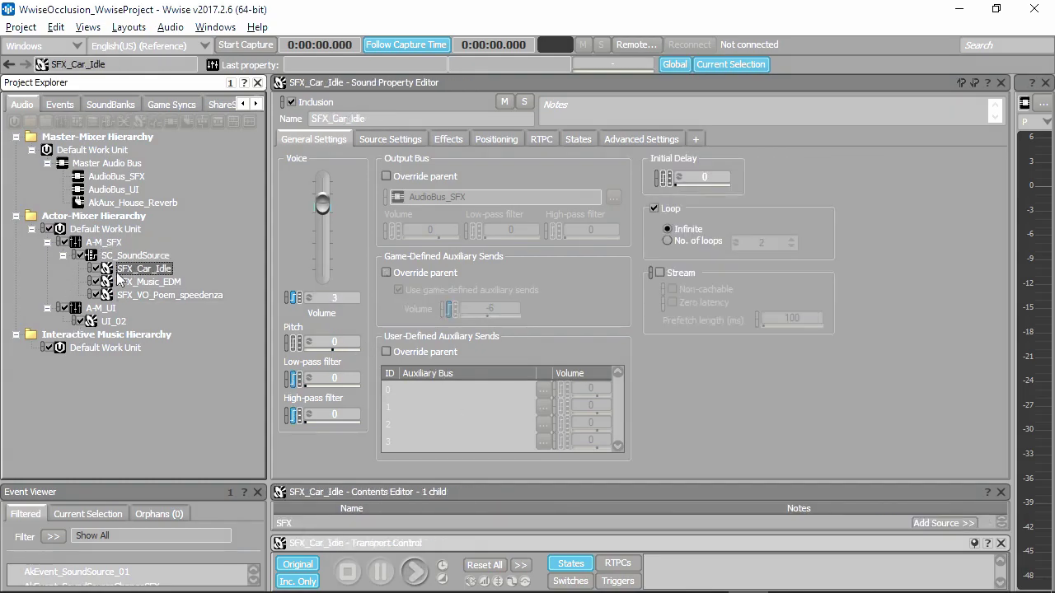
left_click(131, 256)
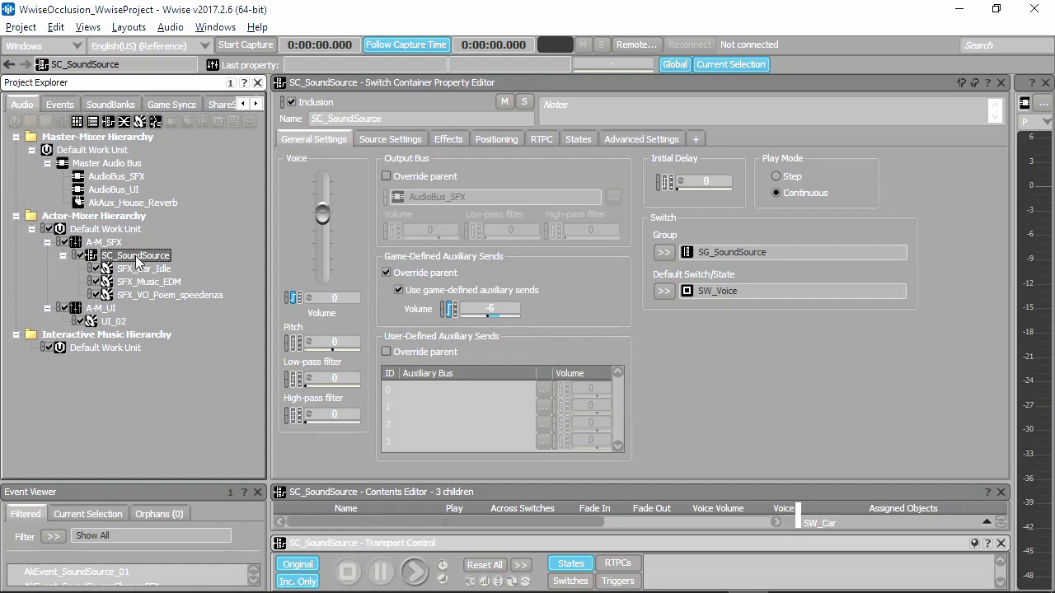
left_click(147, 271)
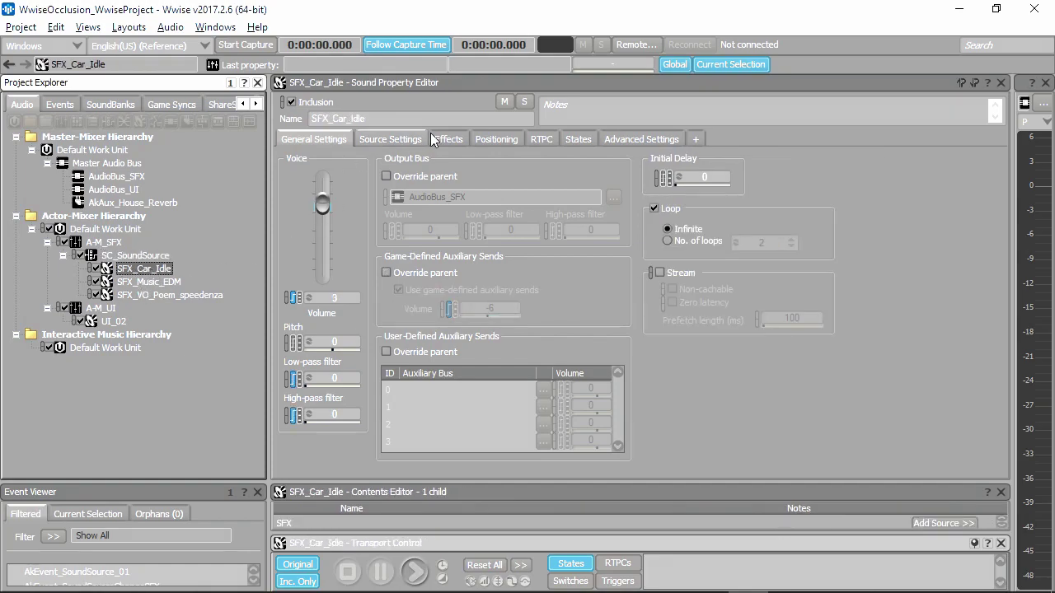
left_click(537, 139)
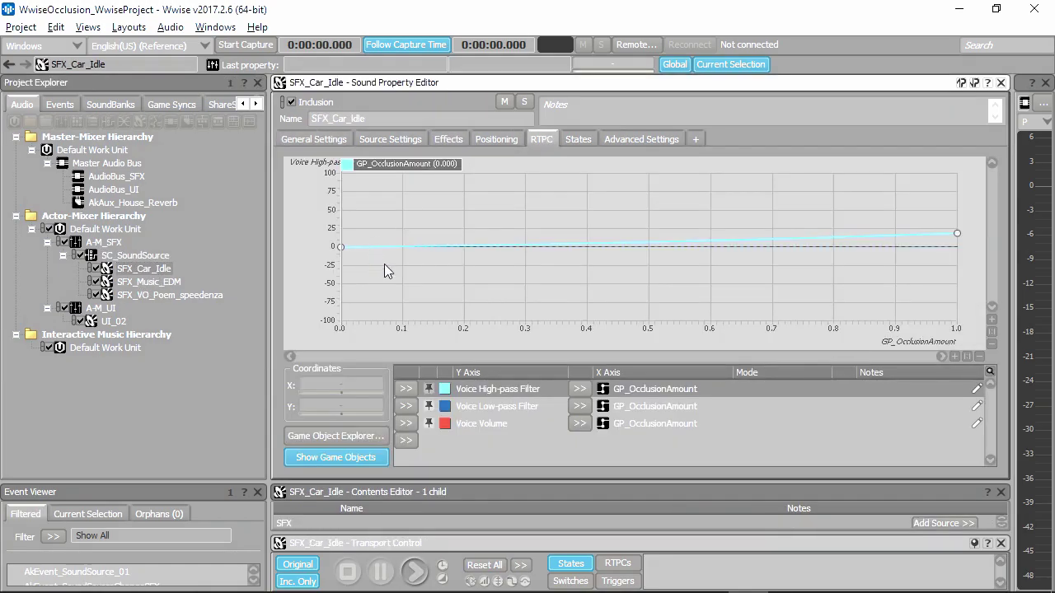
Examine SFX_Car_Idle's Voice Low-pass Filter and Voice Volume curves against GP_OcclusionAmount, and view the RTPC curves of SFX_VO_Poem_speedenza
left_click(485, 407)
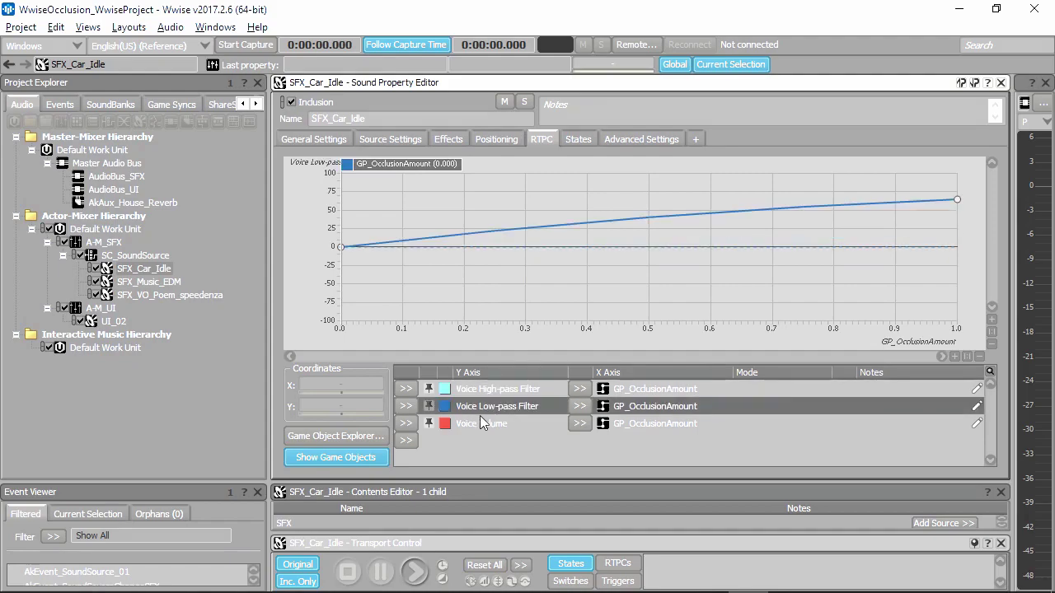
left_click(503, 423)
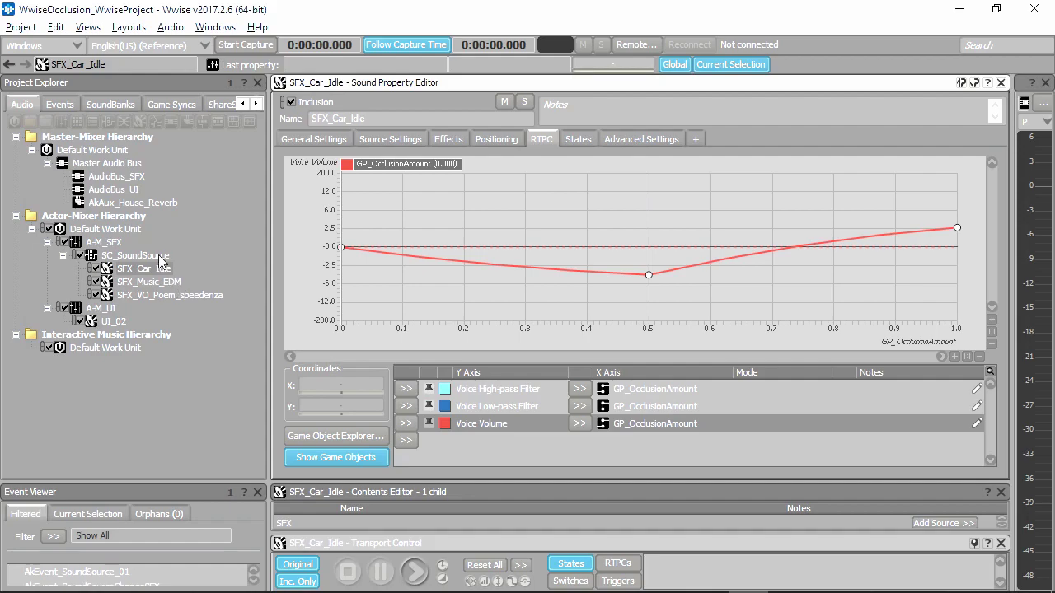
left_click(152, 284)
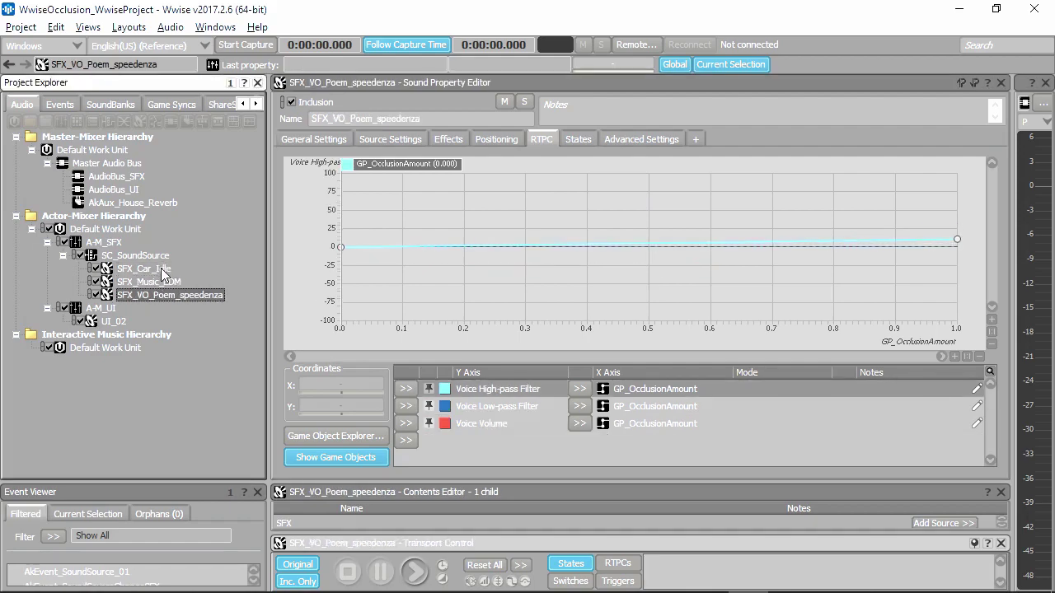
Move the end point of SFX_Car_Idle's Voice Volume curve to about 3.673 at a GP_OcclusionAmount of 1
left_click(161, 270)
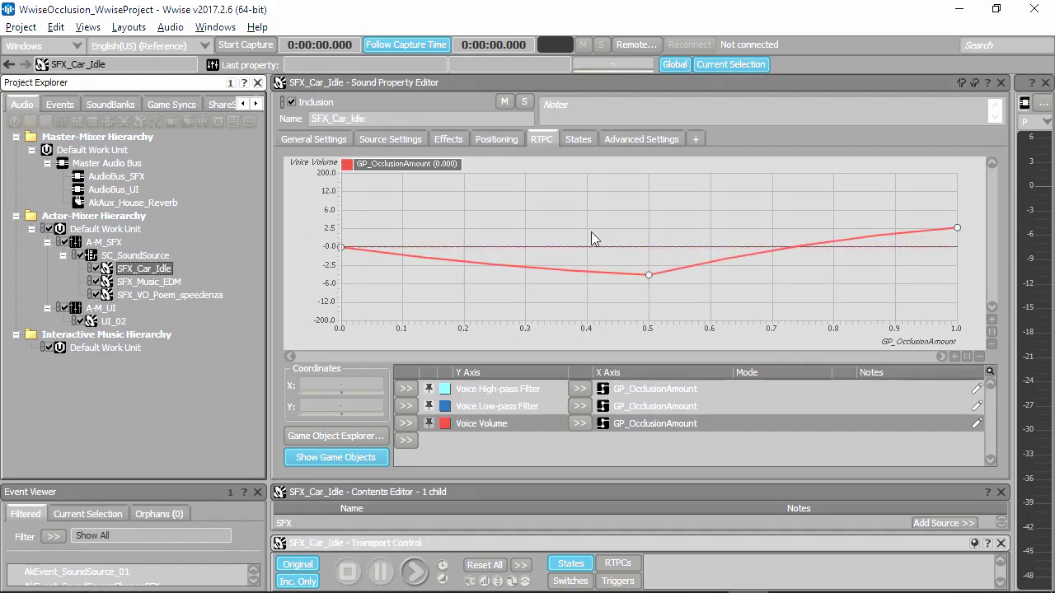
left_click_drag(957, 227, 957, 237)
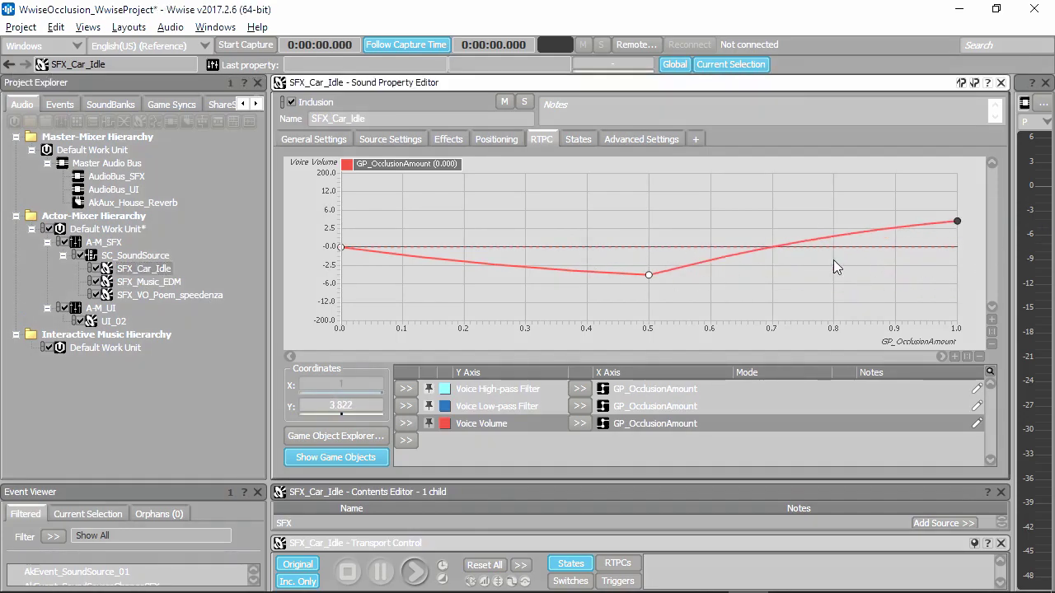
left_click_drag(957, 224, 961, 226)
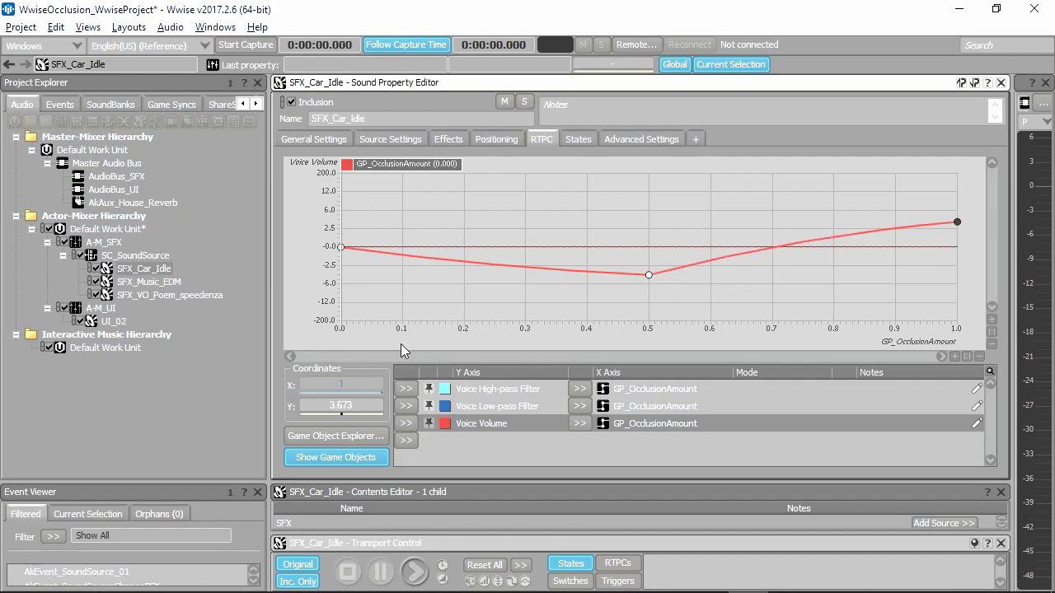
Examine SC_SoundSource's Game-Defined Auxiliary Sends curve by moving the GP_OcclusionAmount cursor to about 0.088
left_click(132, 256)
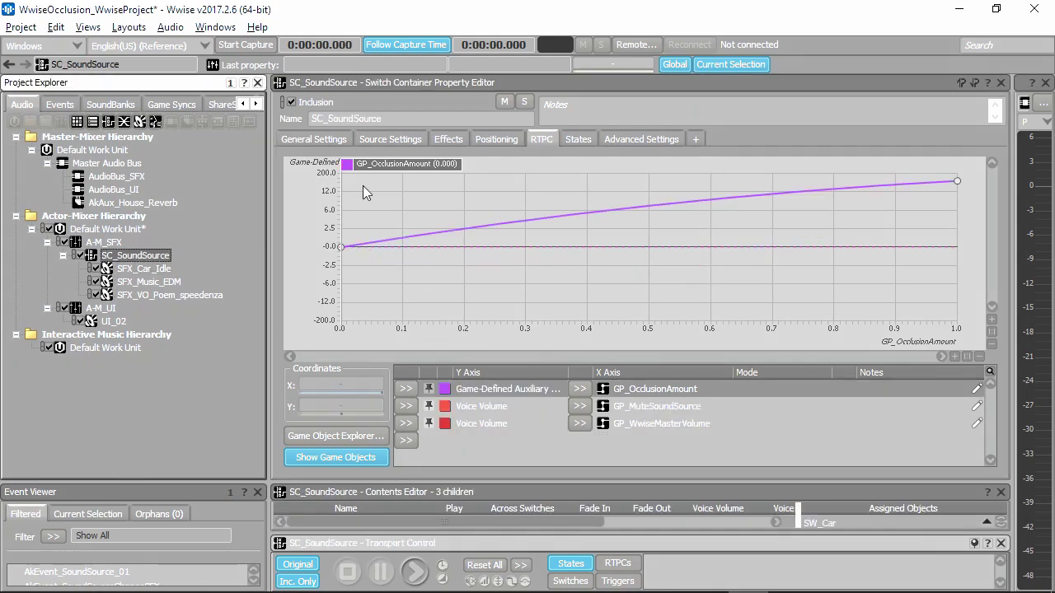
left_click(394, 180)
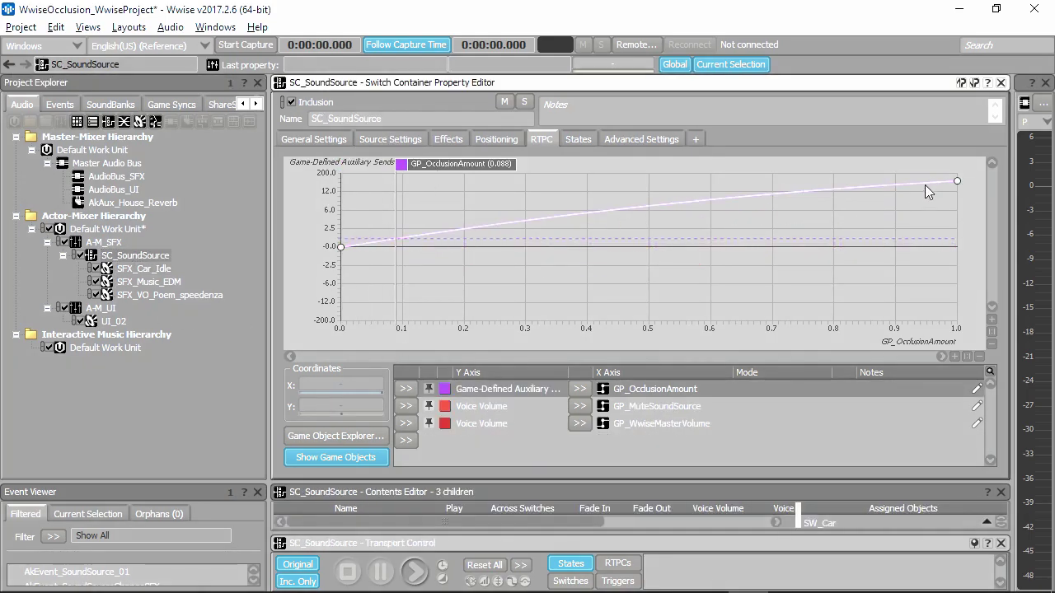